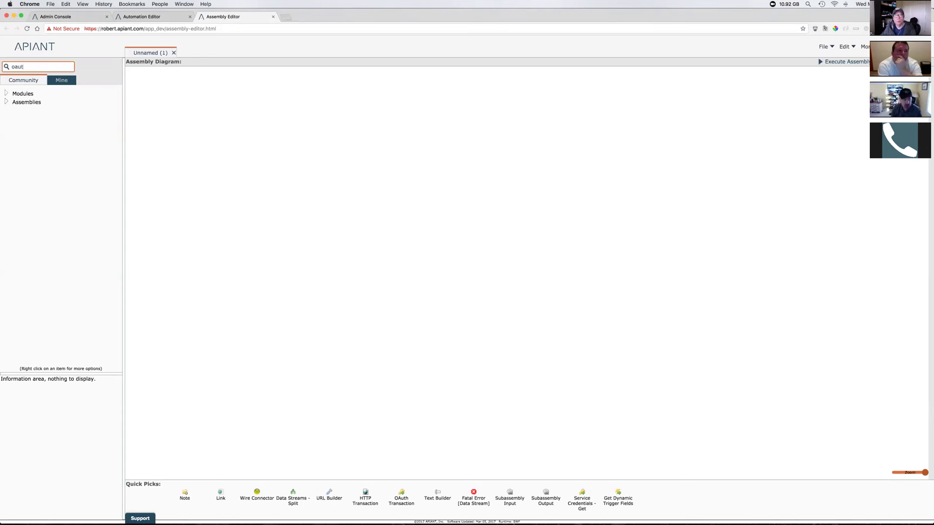
Search all catalogs for "oauth", first among modules, second among assemblies, and return to the module matches
key("Return")
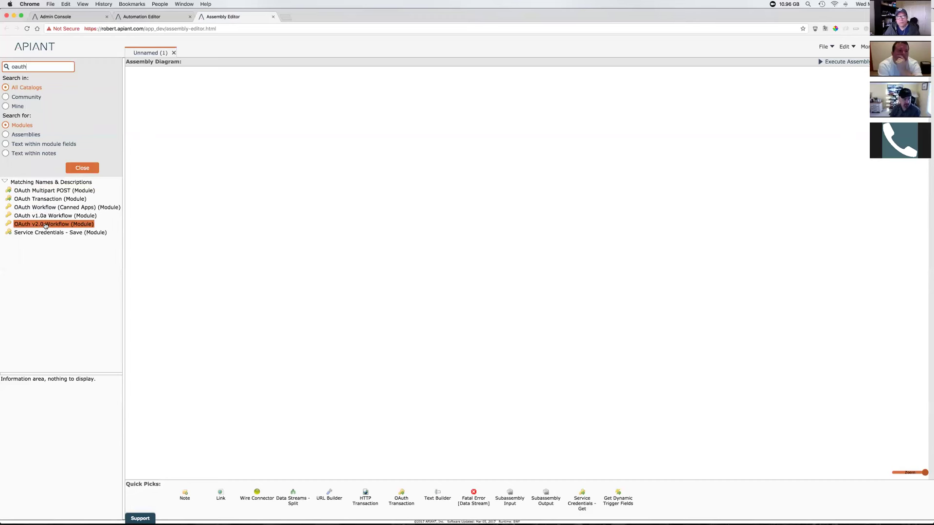
left_click(29, 135)
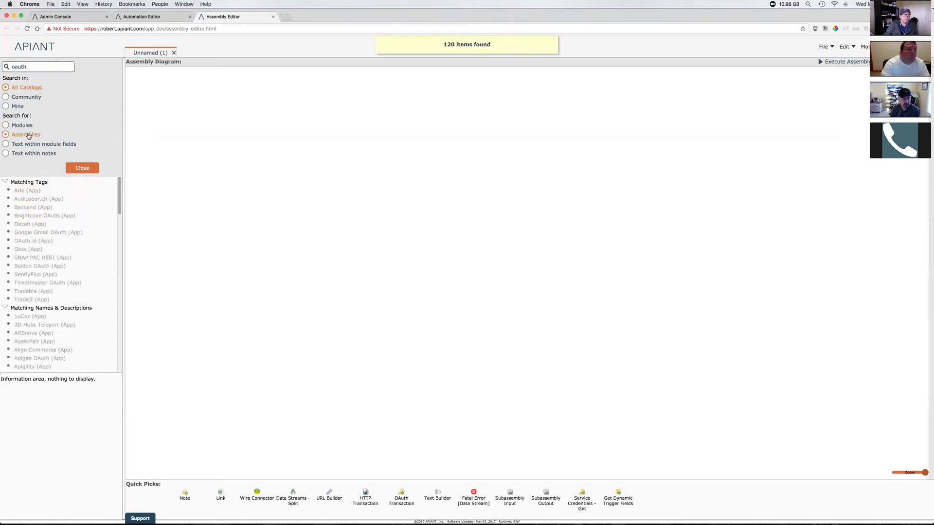
scroll(49, 275, "down", 3)
scroll(48, 275, "up", 3)
left_click(20, 127)
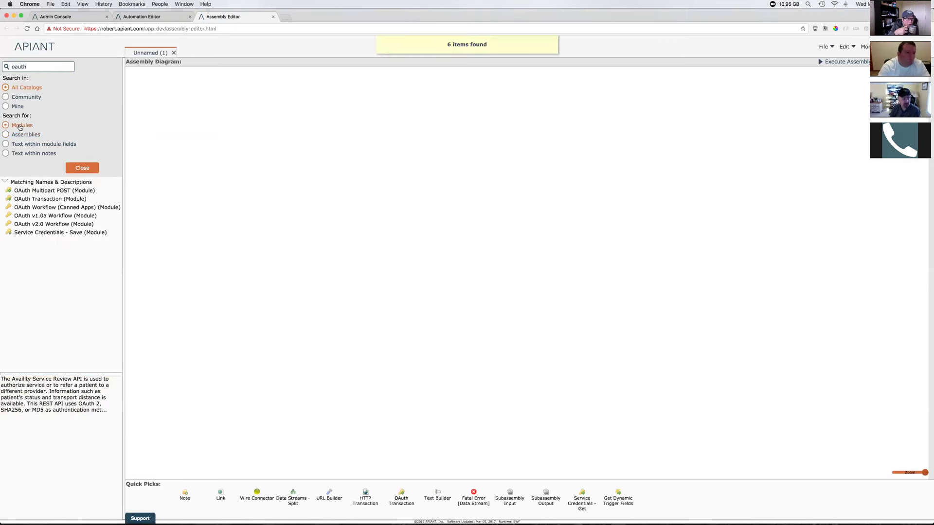
View the description and available actions of the OAuth Multipart POST module
left_click(60, 190)
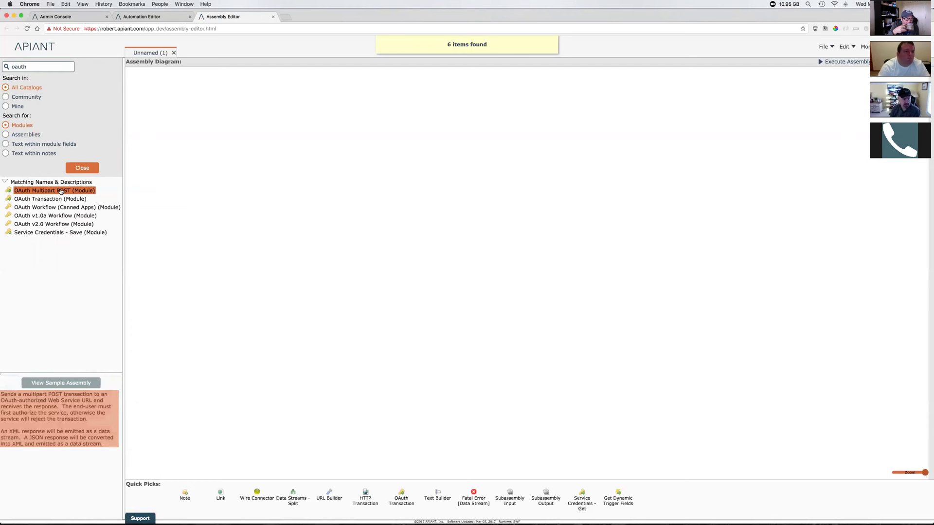
right_click(60, 190)
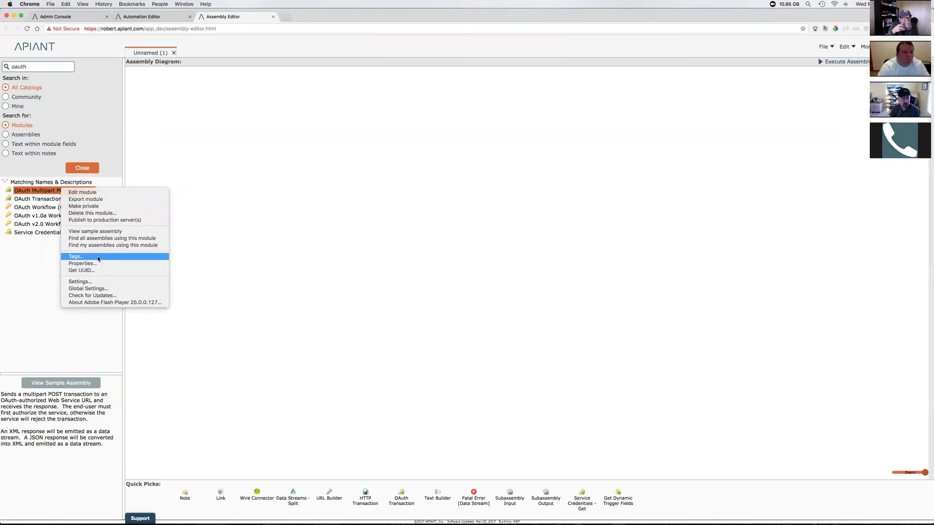
left_click(169, 140)
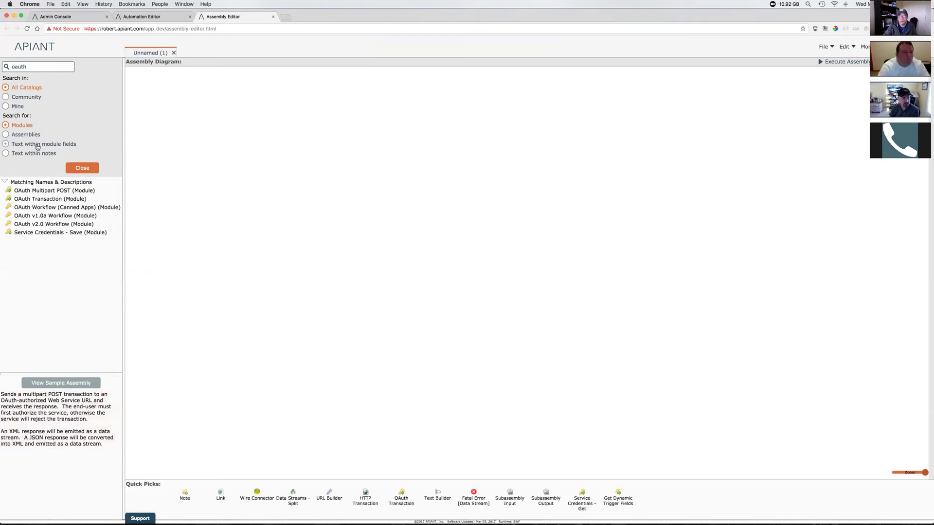
Search text within module fields for "?php" and open the Completed order trigger to inspect its Server-Side Script module
left_click(30, 67)
type("?php")
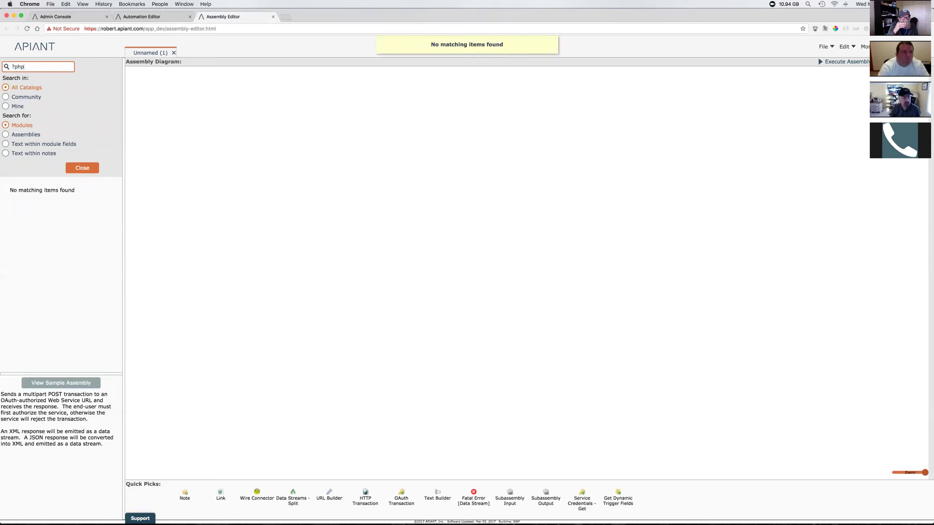
left_click(43, 144)
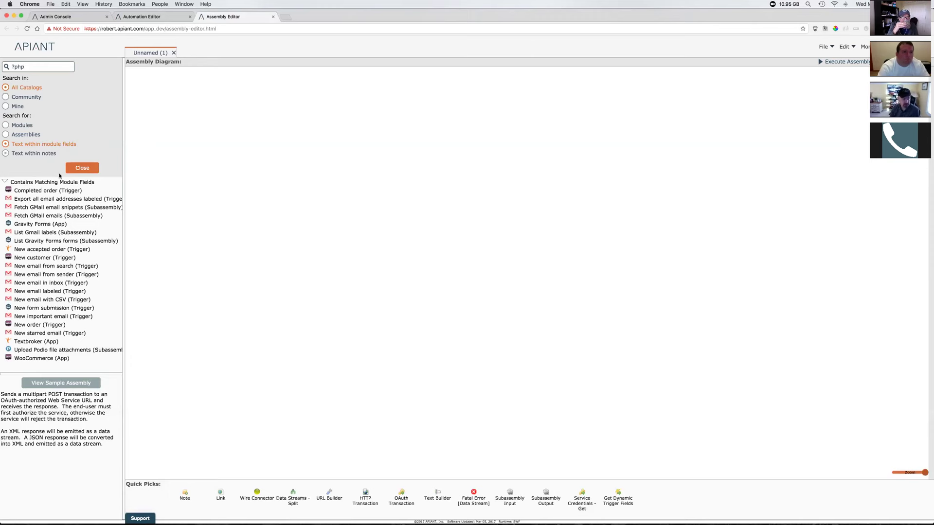
left_click(49, 191)
double_click(48, 192)
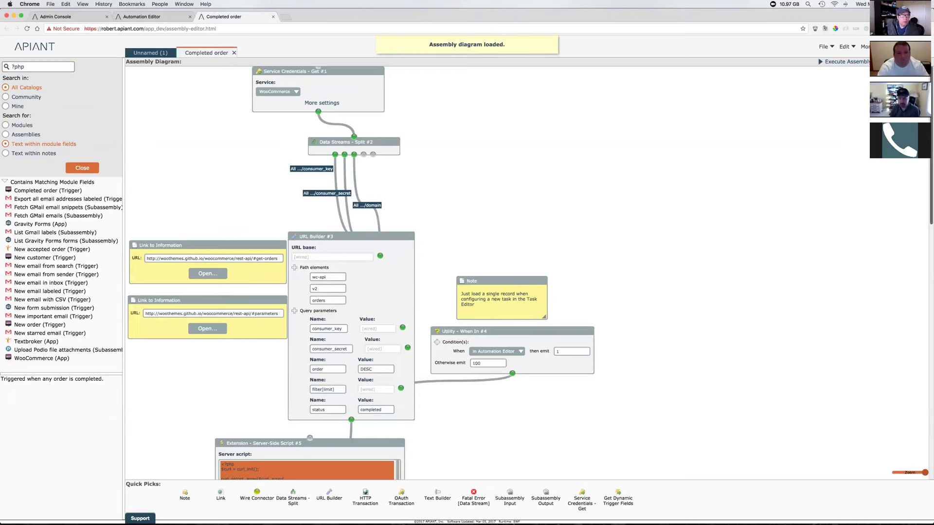
scroll(360, 272, "down", 6)
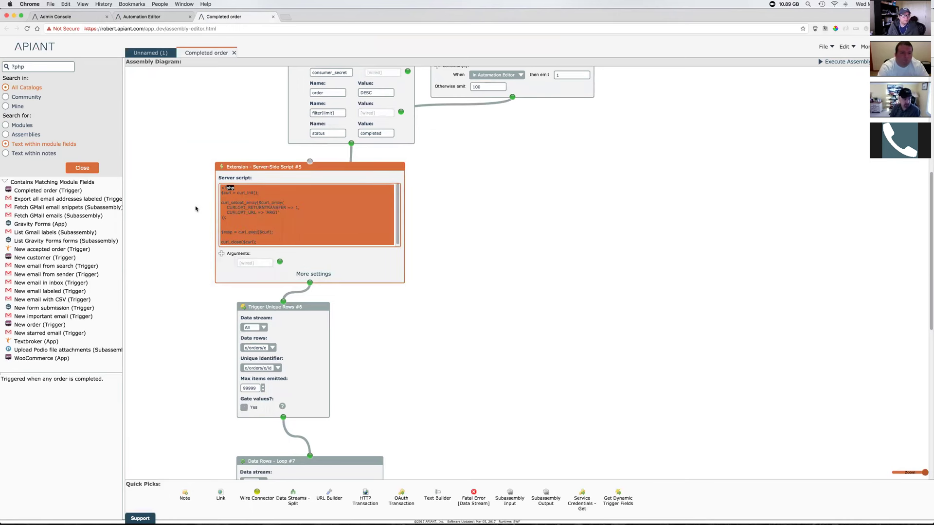
Search text within notes for "php" and open the ActiveCampaign app to inspect its assembly diagram
left_click(33, 153)
left_click(34, 68)
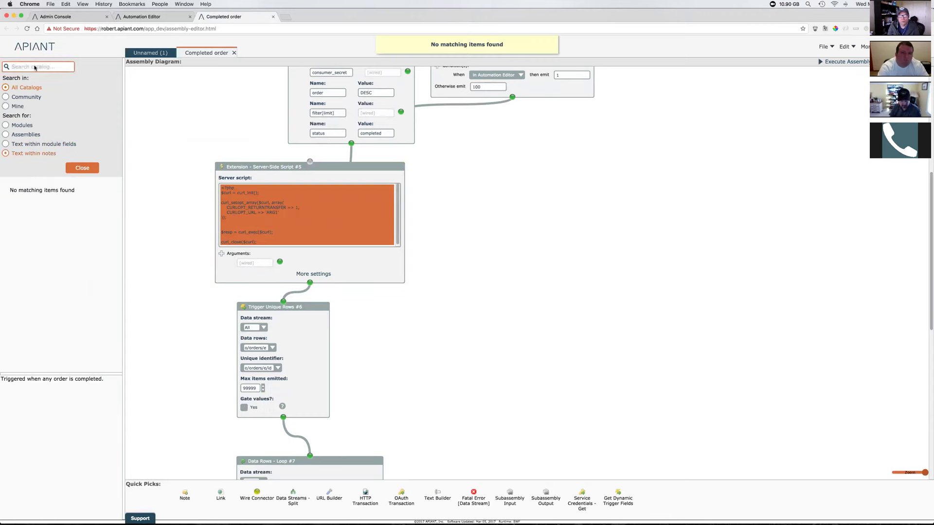
type("php")
key("Return")
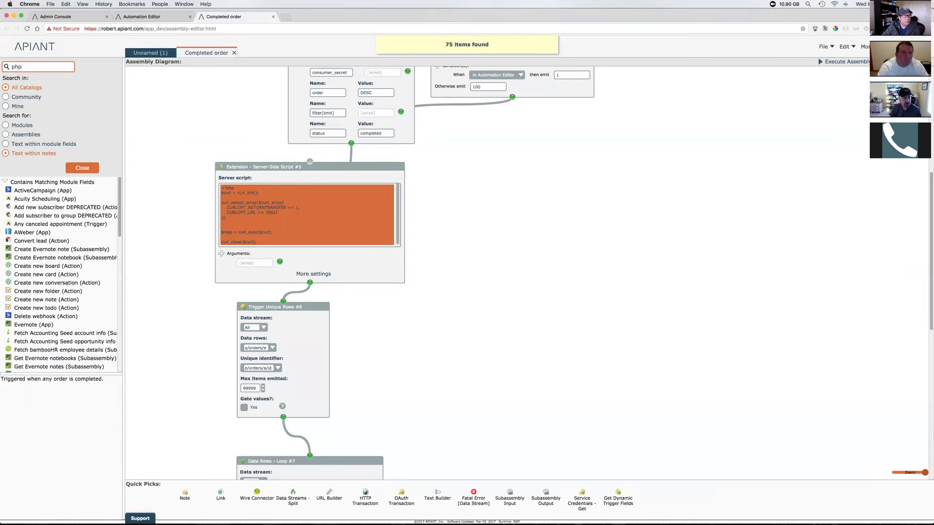
double_click(46, 191)
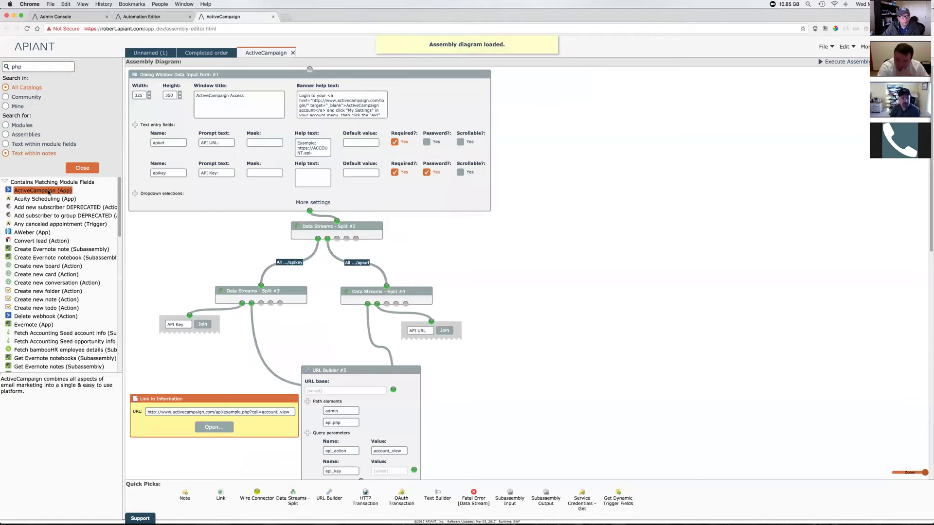
scroll(128, 244, "down", 5)
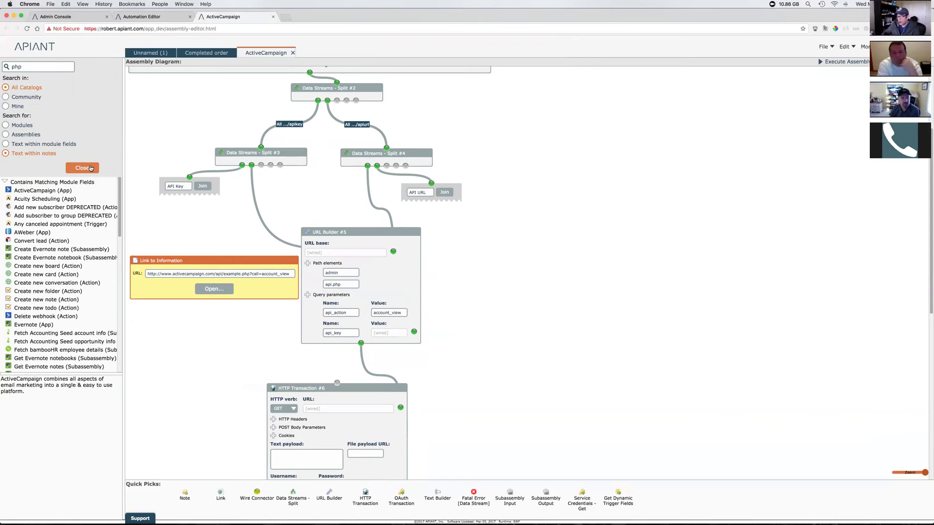
Close the ActiveCampaign and Completed order assemblies and dismiss the catalog search results
left_click(292, 53)
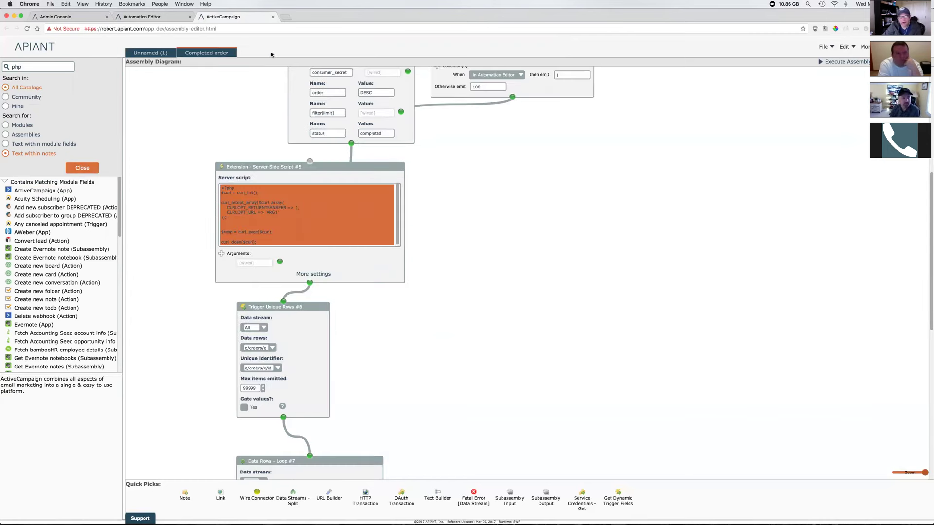
left_click(234, 54)
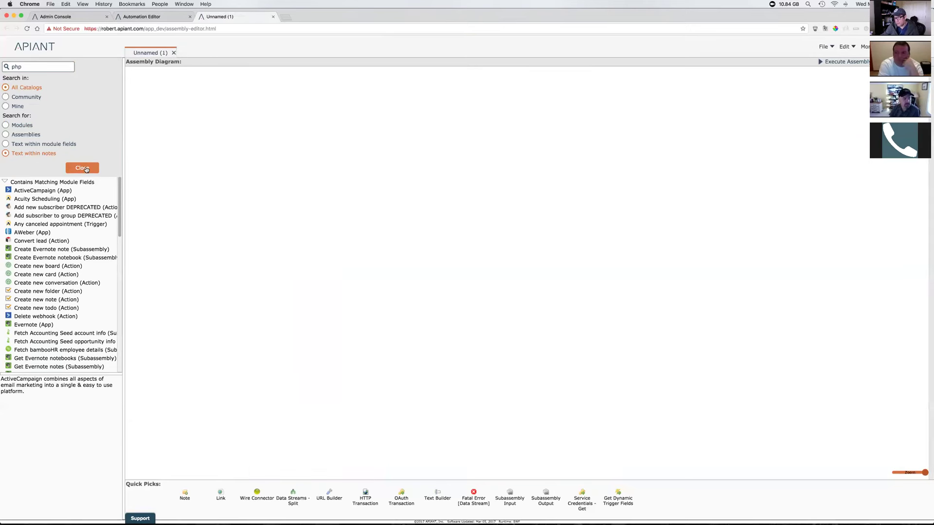
left_click(83, 169)
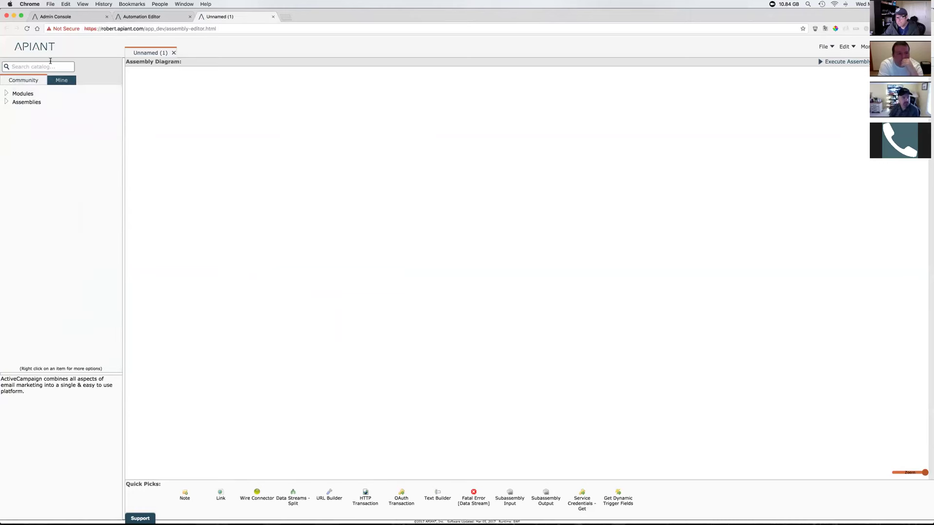
Search the catalog's assemblies for "sample" and open the Sample Calculate Distance assembly
left_click(50, 67)
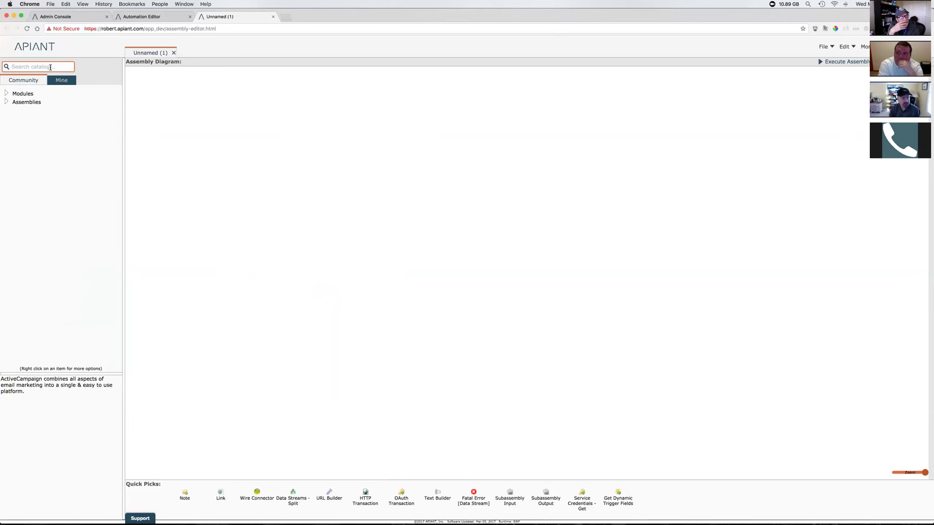
type("sample")
key("Return")
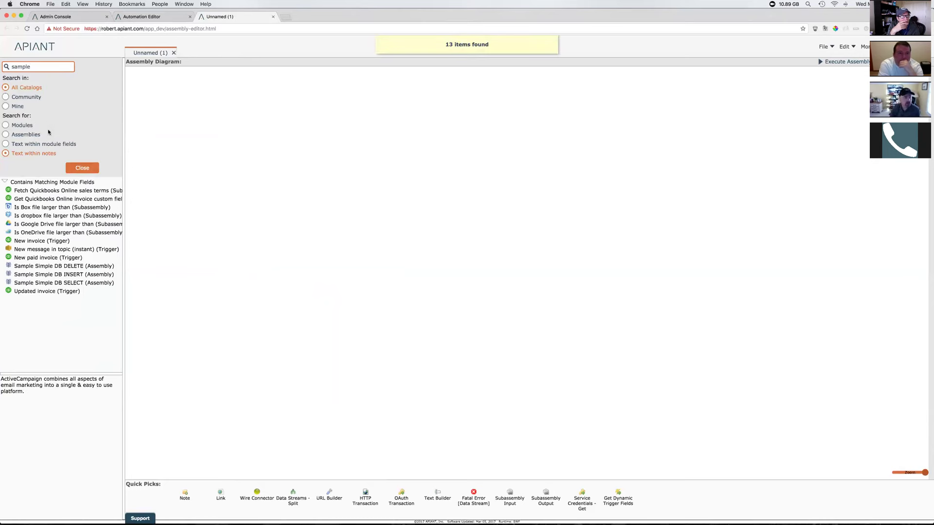
left_click(31, 139)
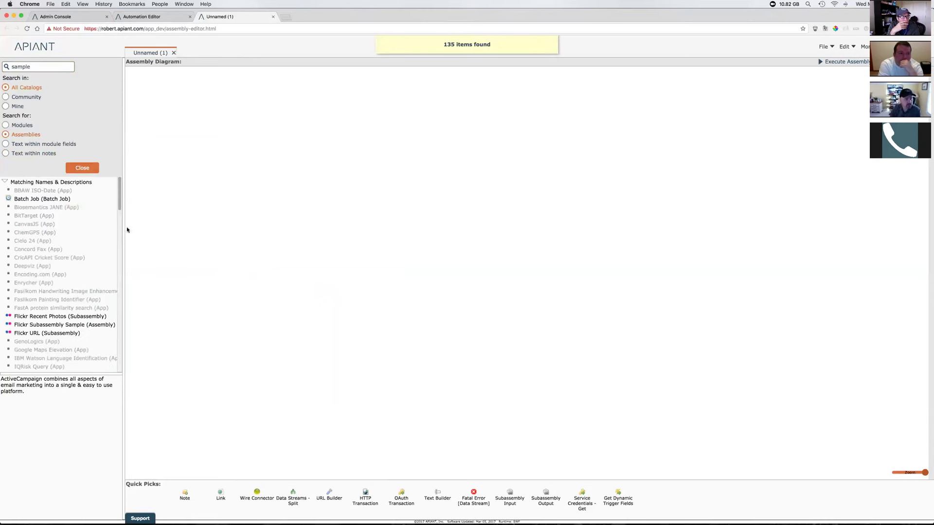
left_click_drag(118, 205, 119, 253)
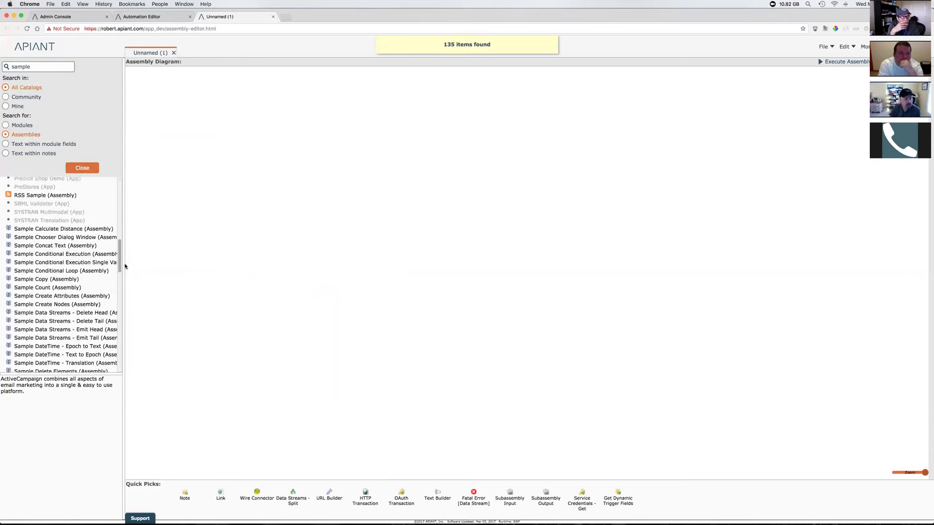
double_click(78, 232)
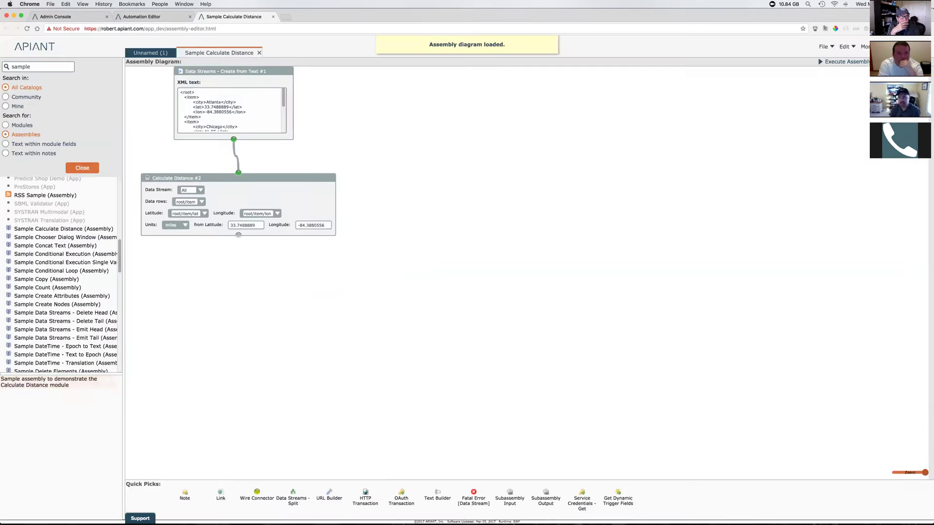
Examine the Sample Calculate Distance assembly's save settings, including the Public option, and leave without saving
left_click(826, 46)
left_click(832, 104)
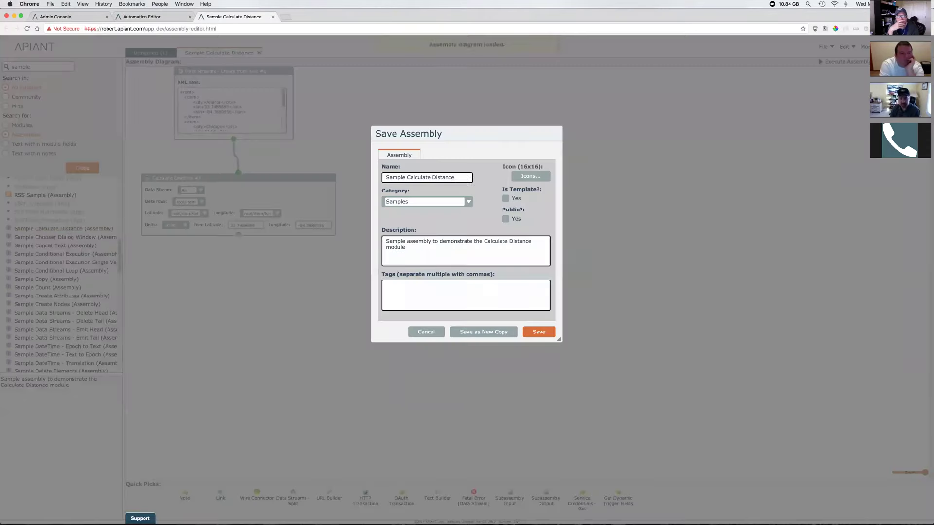
left_click(519, 222)
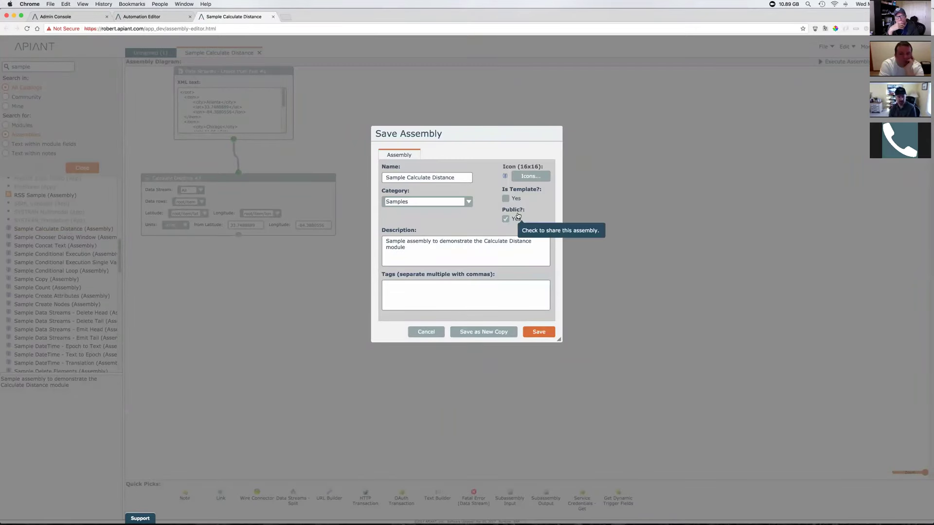
left_click(518, 217)
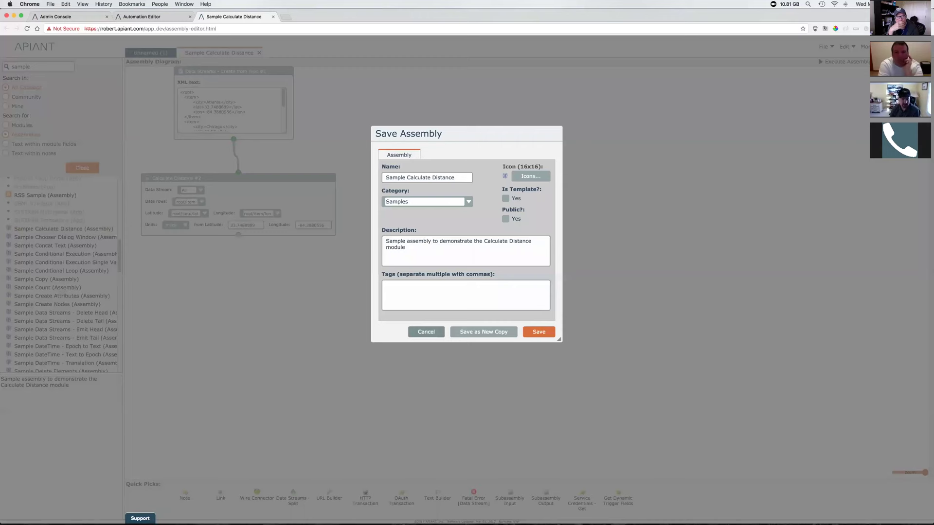
left_click(426, 332)
Share the Sample Calculate Distance assembly with the Cloud Setup account, without write access
left_click(43, 230)
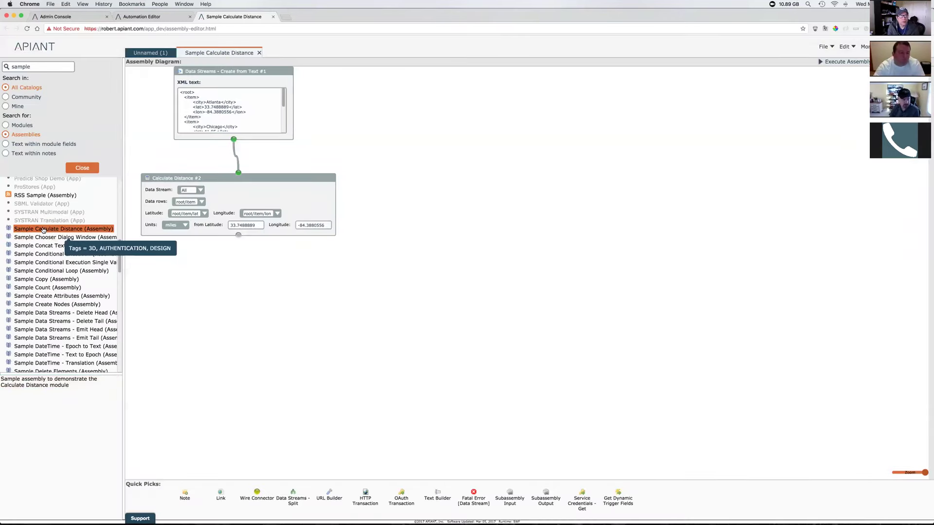
right_click(43, 229)
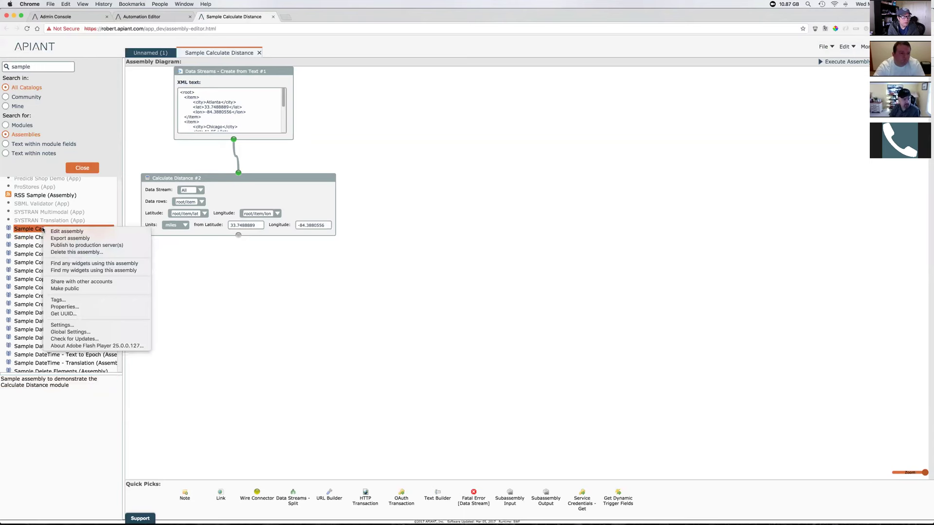
left_click(107, 282)
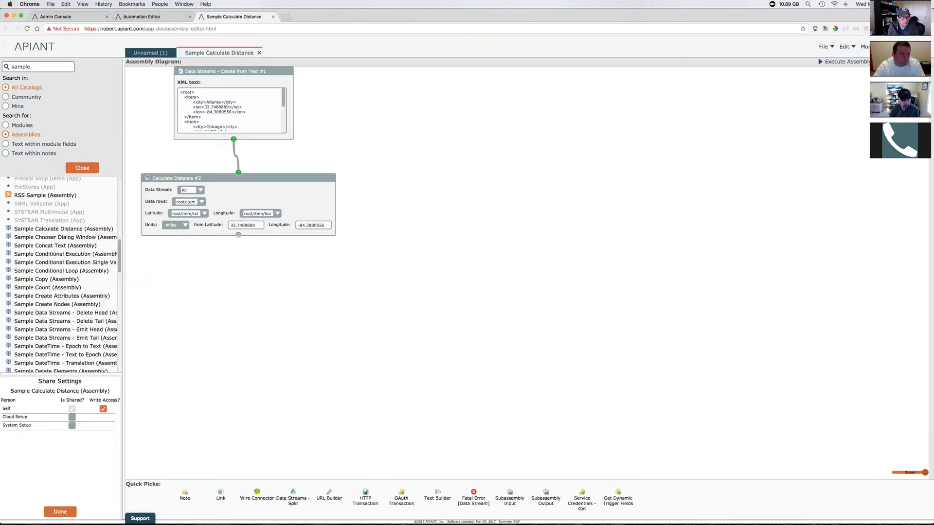
left_click(72, 418)
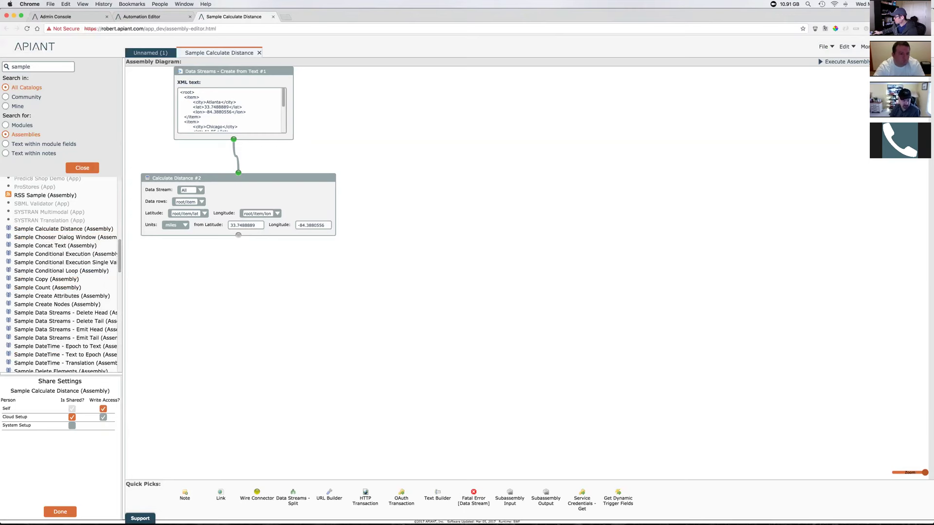
left_click(103, 417)
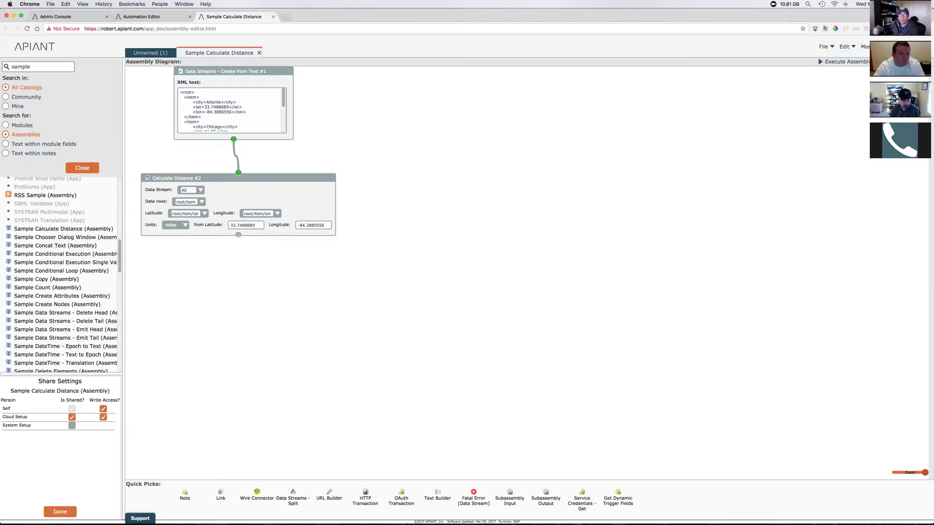
left_click(103, 417)
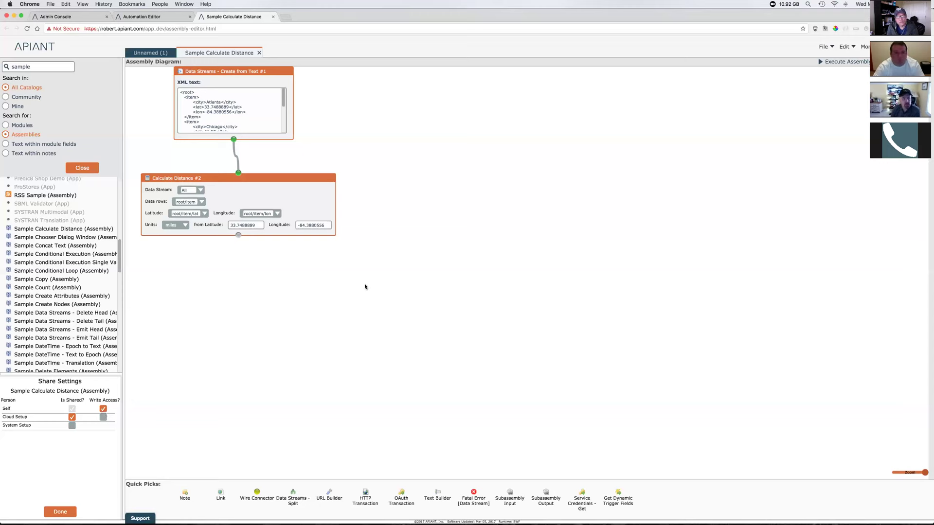
Review the diagram's copy options and the assembly's Save as New Copy option, and box-select both modules in the diagram
right_click(373, 203)
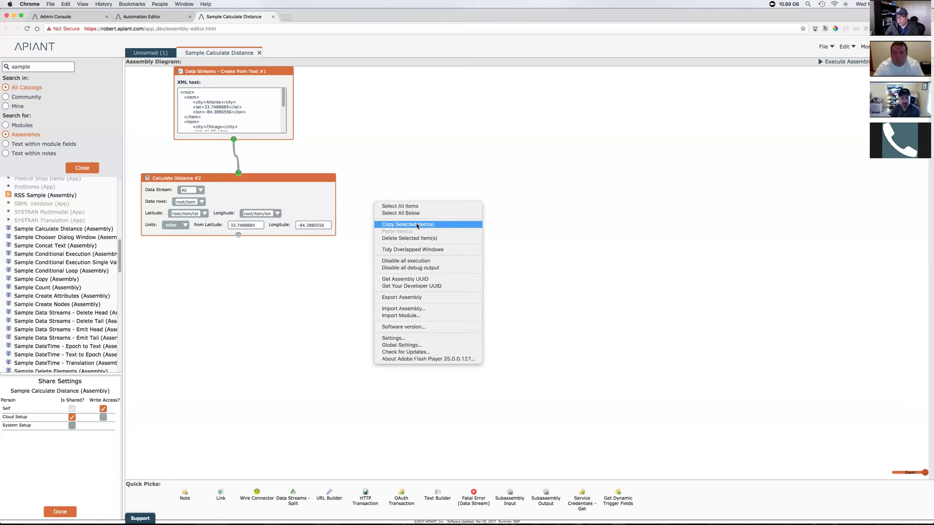
left_click(331, 252)
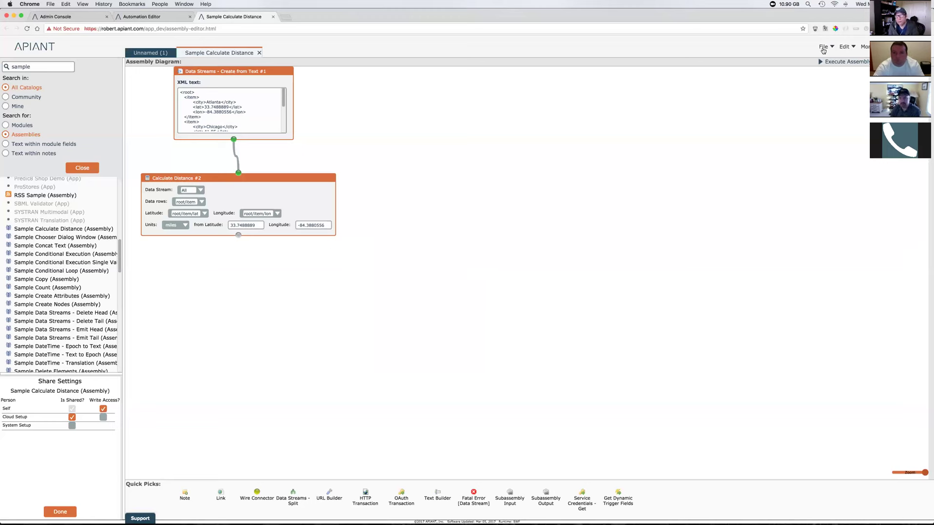
left_click(825, 46)
left_click(833, 106)
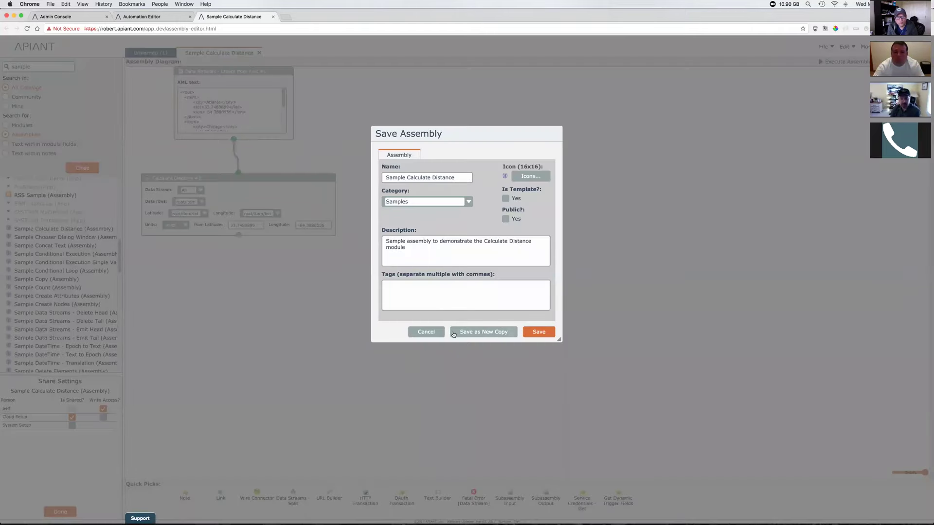
left_click(428, 335)
left_click_drag(390, 255, 131, 68)
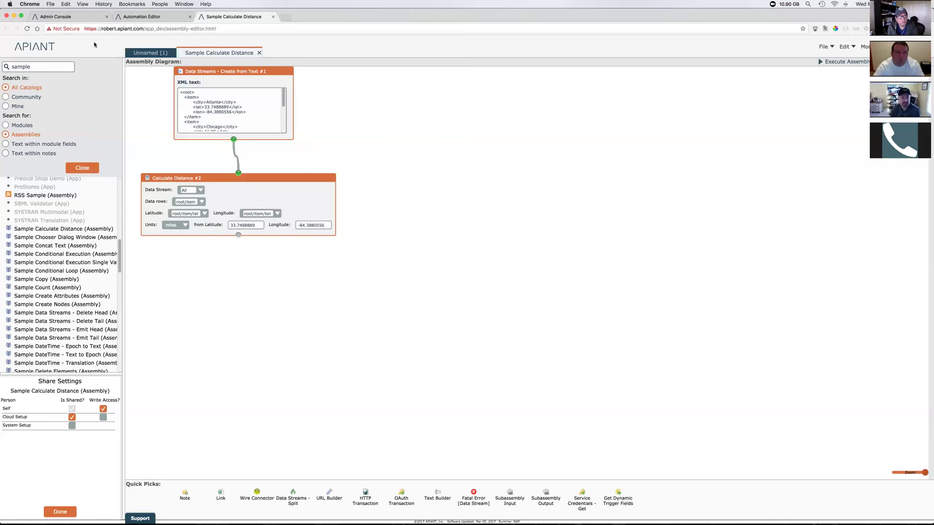
Copy the two selected modules and paste them into the empty Unnamed (1) assembly diagram
right_click(382, 161)
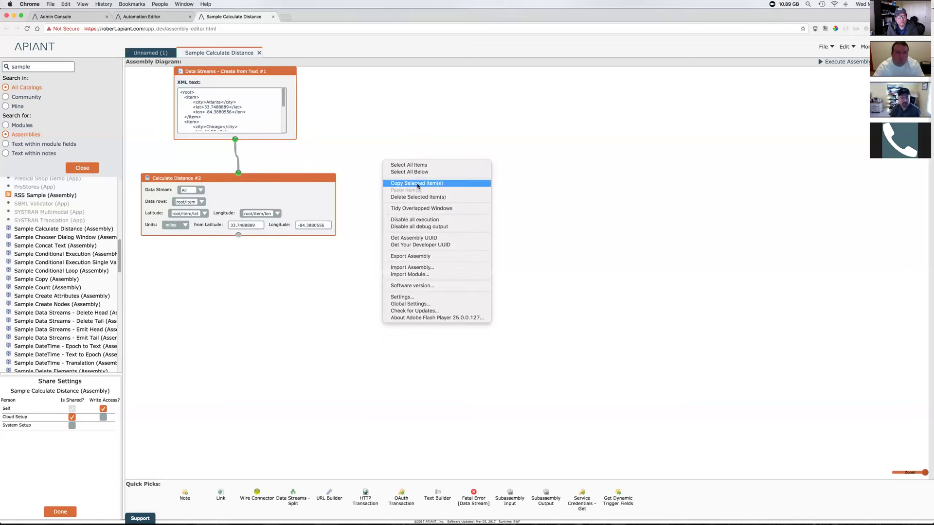
left_click(418, 186)
left_click(155, 53)
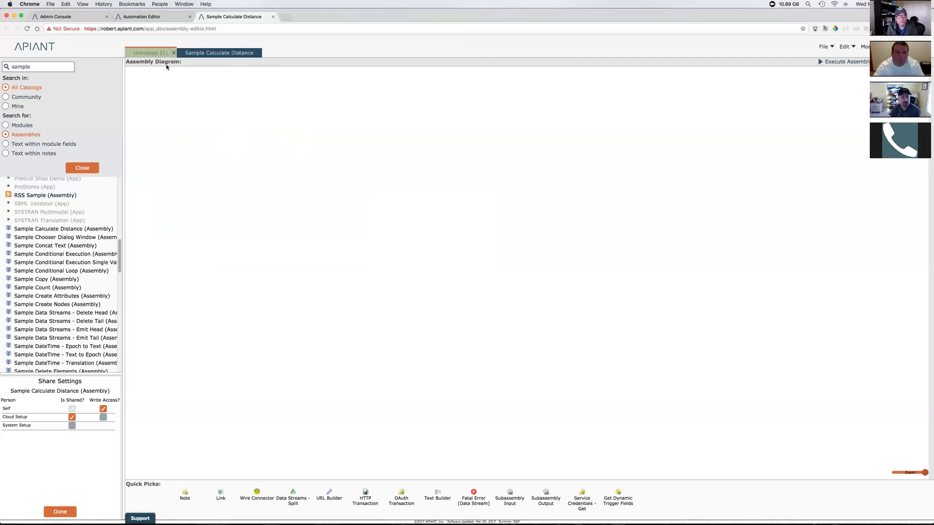
right_click(281, 176)
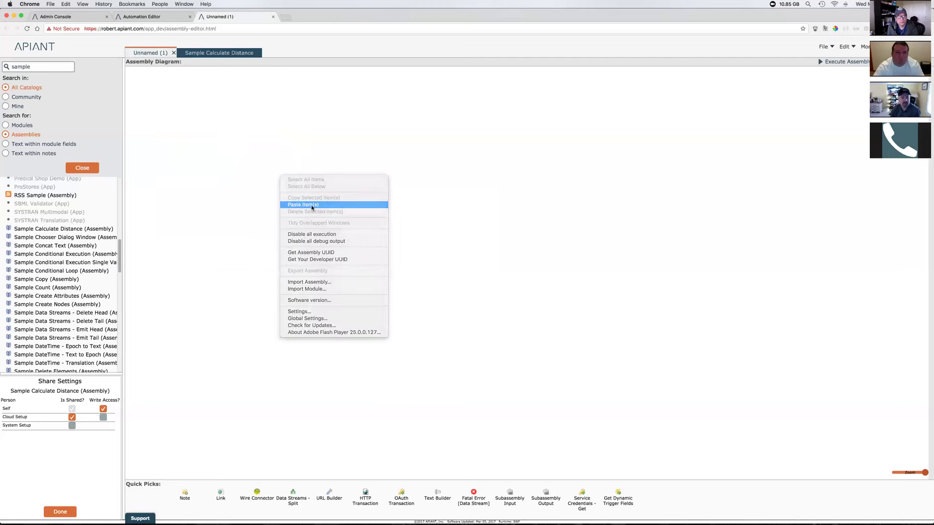
left_click(312, 206)
Return to the Sample Calculate Distance assembly, close the catalog search, and remove its sharing with the Cloud Setup account
left_click(202, 53)
left_click(83, 168)
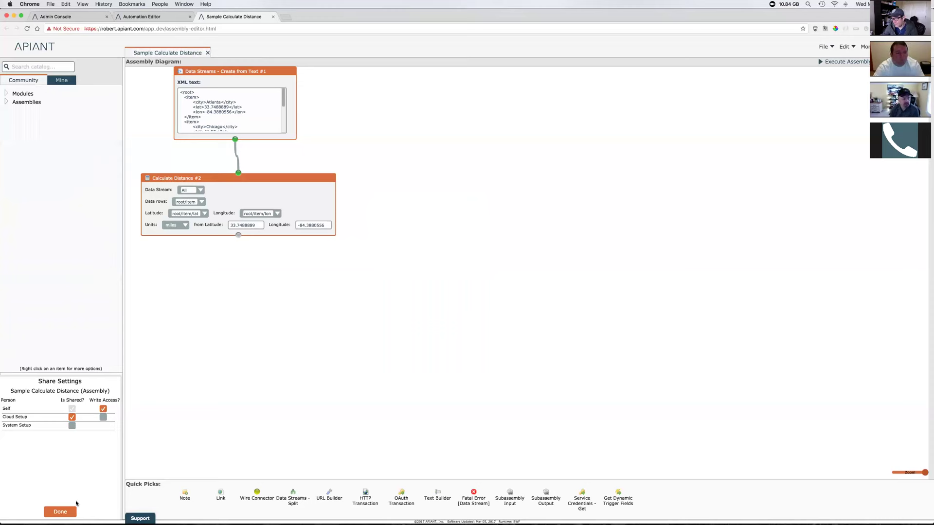
left_click(72, 418)
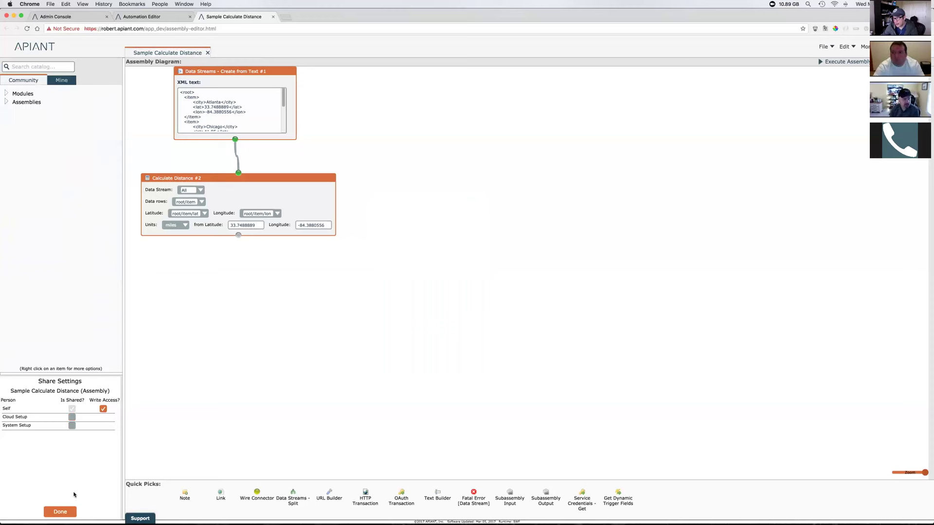
left_click(60, 512)
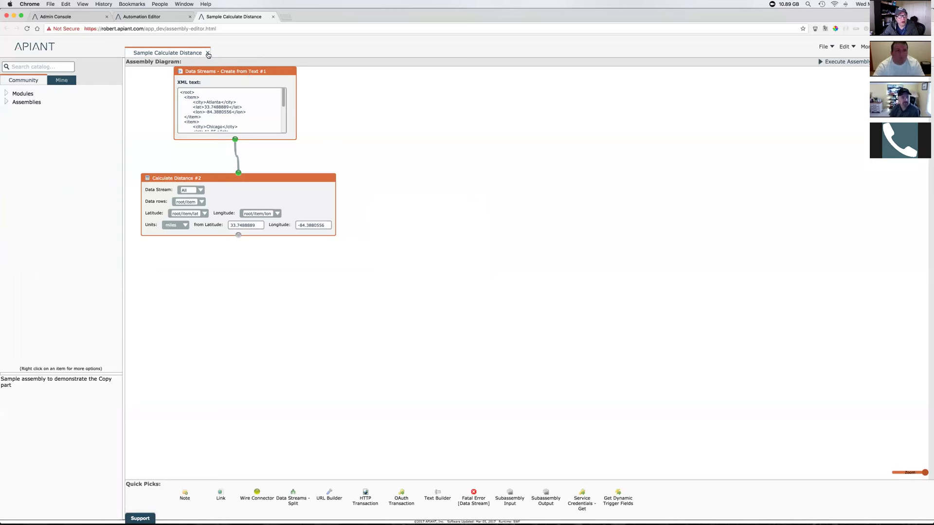
Examine the Tags field in the Sample Calculate Distance assembly's save settings and leave without saving
left_click(824, 46)
left_click(832, 105)
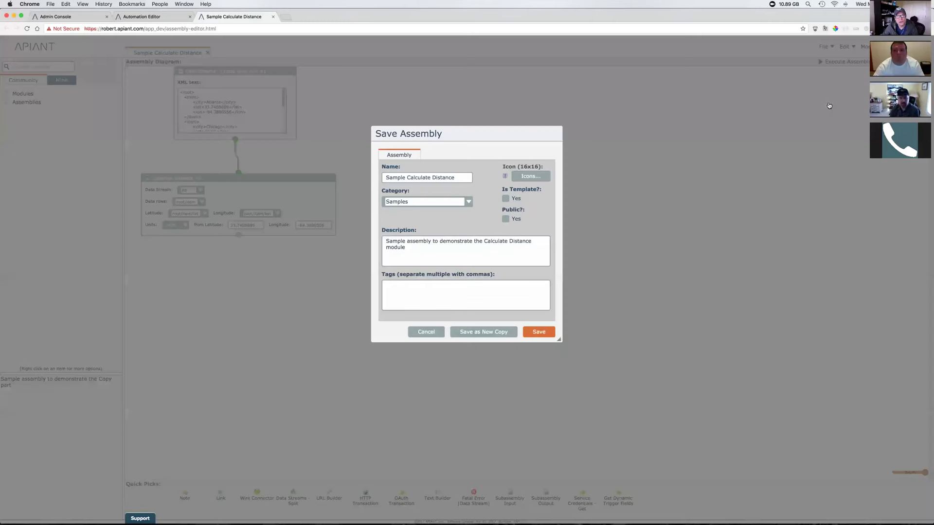
left_click(429, 291)
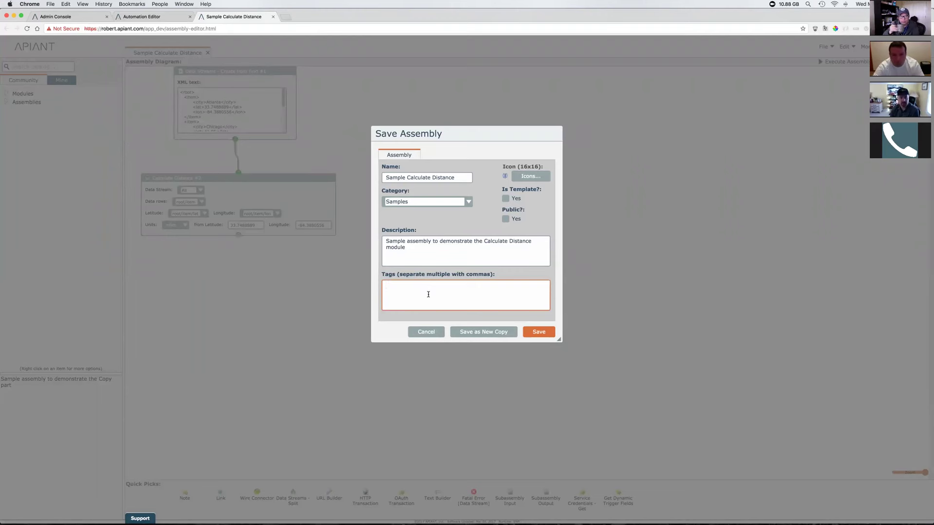
left_click(431, 332)
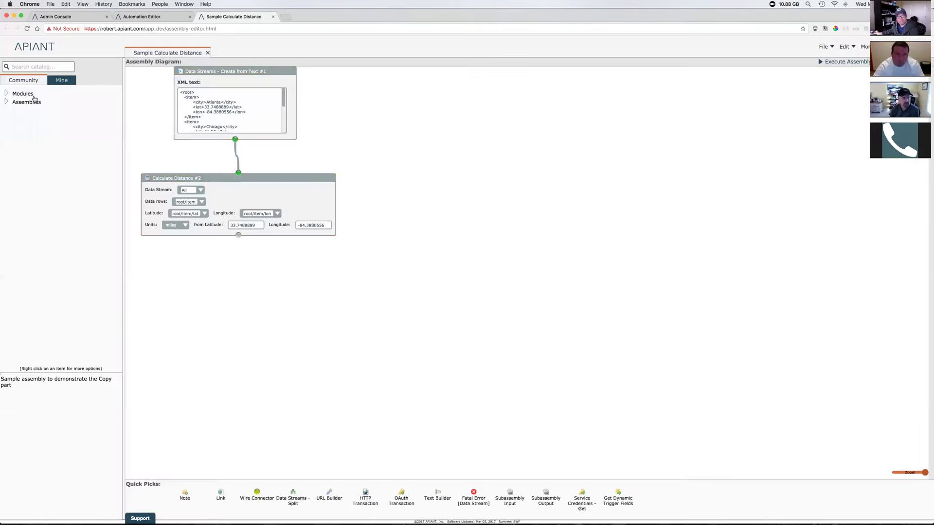
Browse the community subassemblies and review the options available for Add Google Docs spreadsheet row, including Tags
left_click(7, 102)
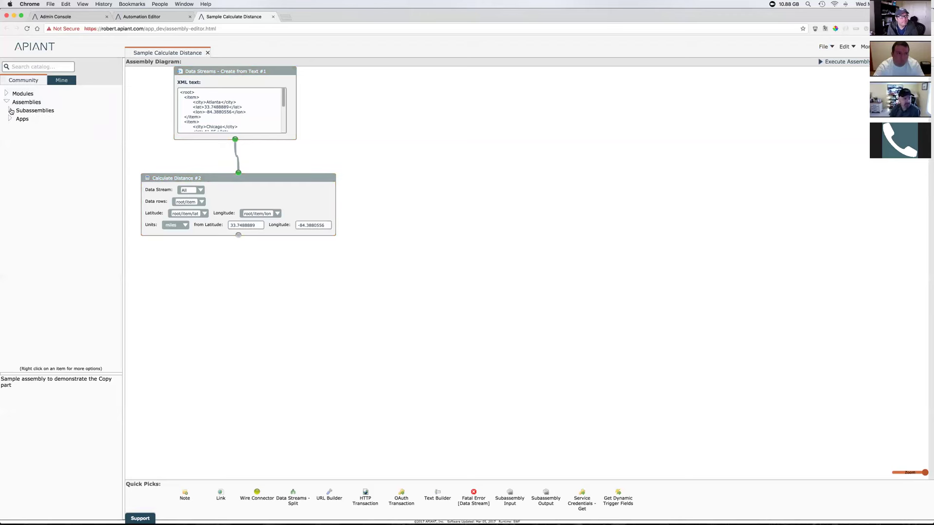
left_click(11, 110)
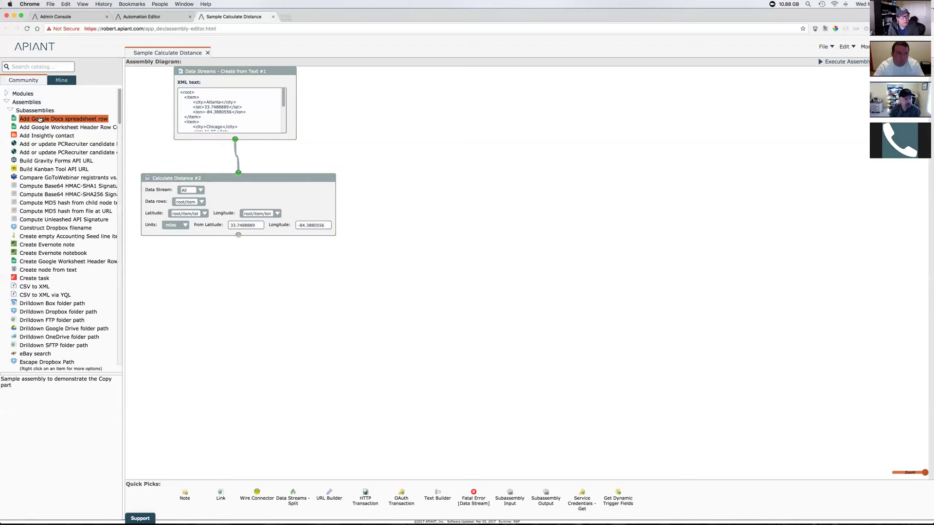
right_click(39, 118)
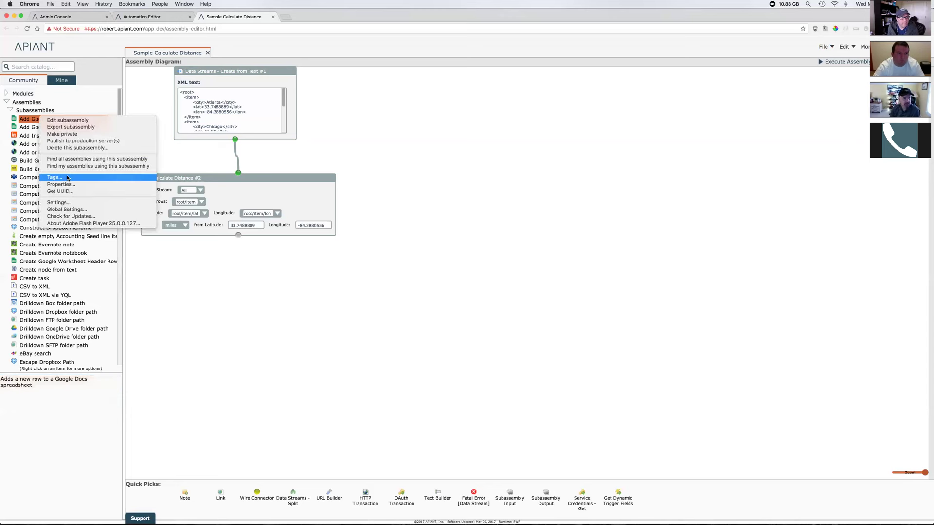
left_click(180, 256)
Examine the tags editor of the Cached Feed Data Loader module under Input - Remote Data and leave without updating
left_click(6, 94)
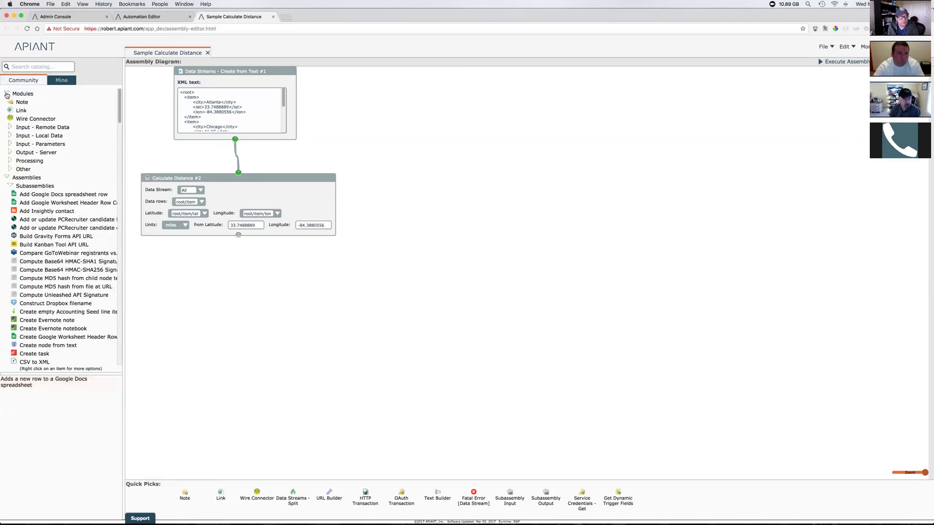
left_click(11, 127)
left_click(29, 136)
right_click(33, 136)
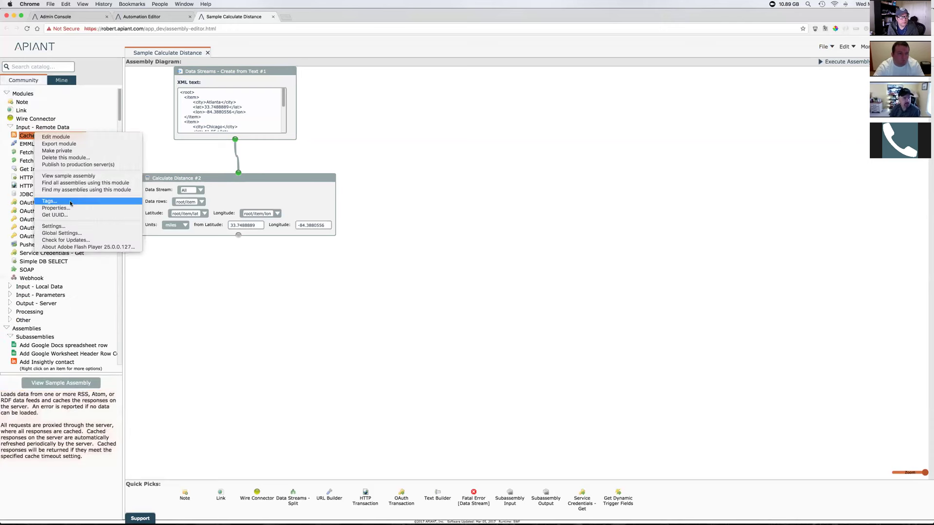
left_click(420, 211)
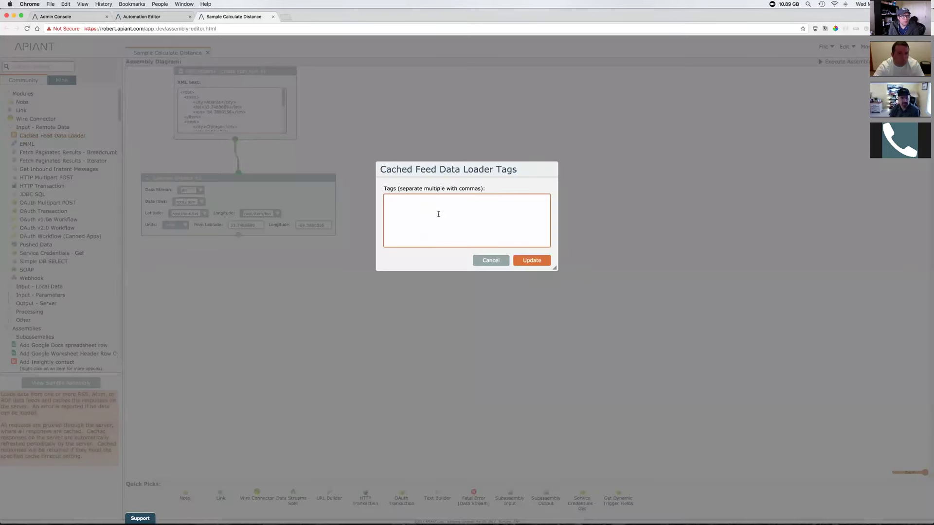
left_click(489, 259)
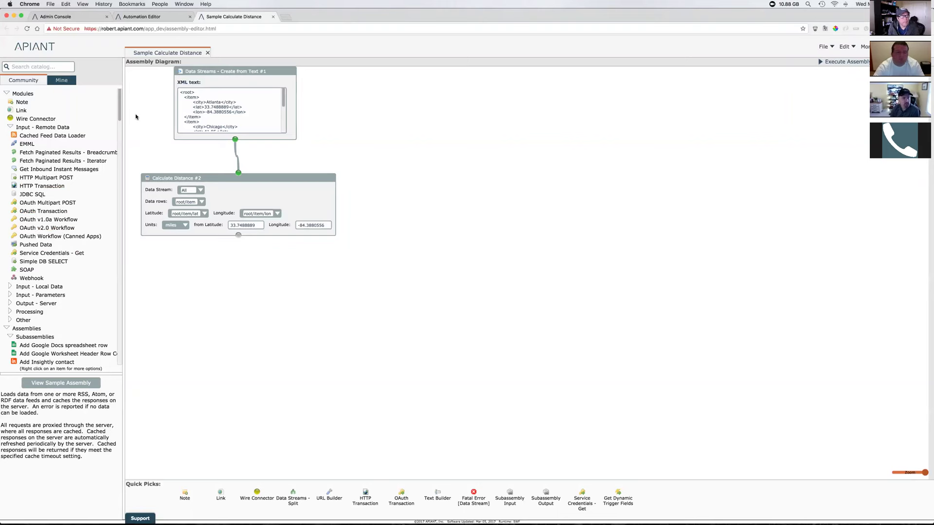
Find Sample Calculate Distance among the assemblies in your own Shared By Me list and stop sharing it
left_click(7, 329)
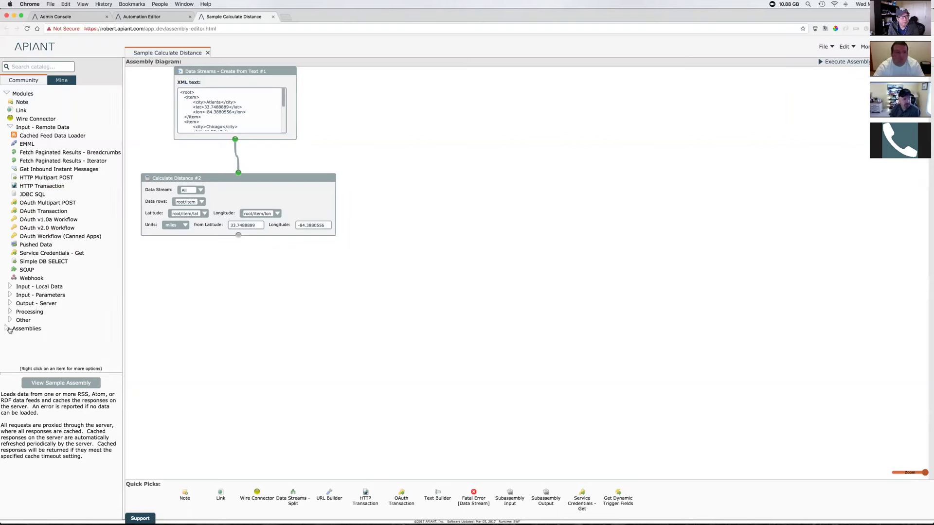
left_click(9, 127)
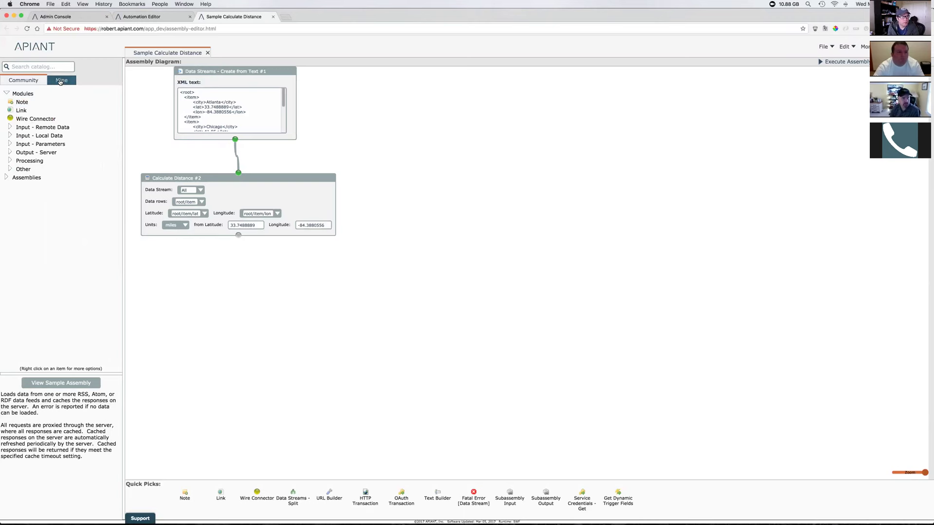
left_click(60, 81)
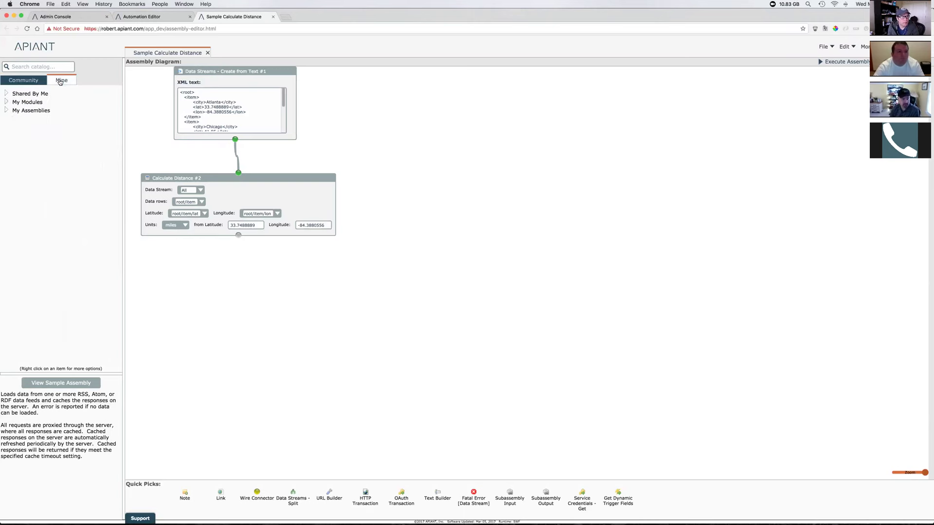
left_click(6, 94)
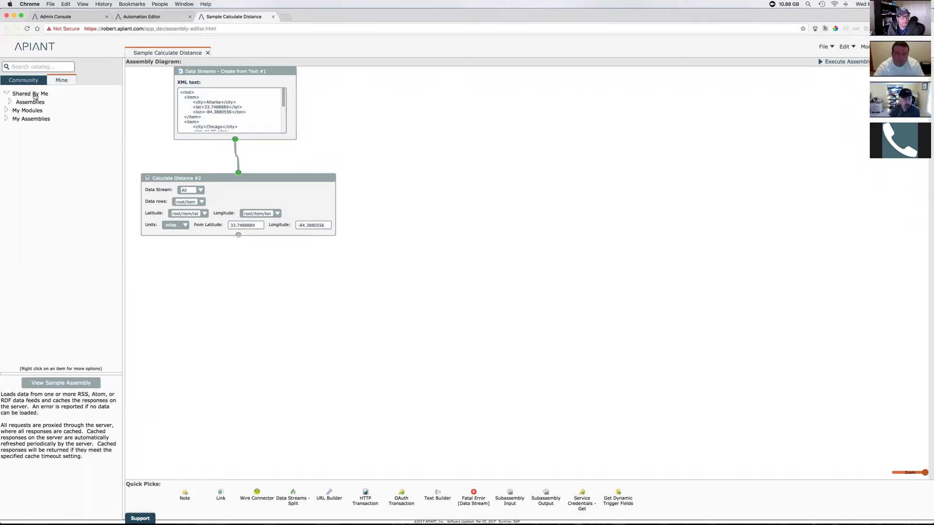
left_click(11, 105)
left_click(13, 110)
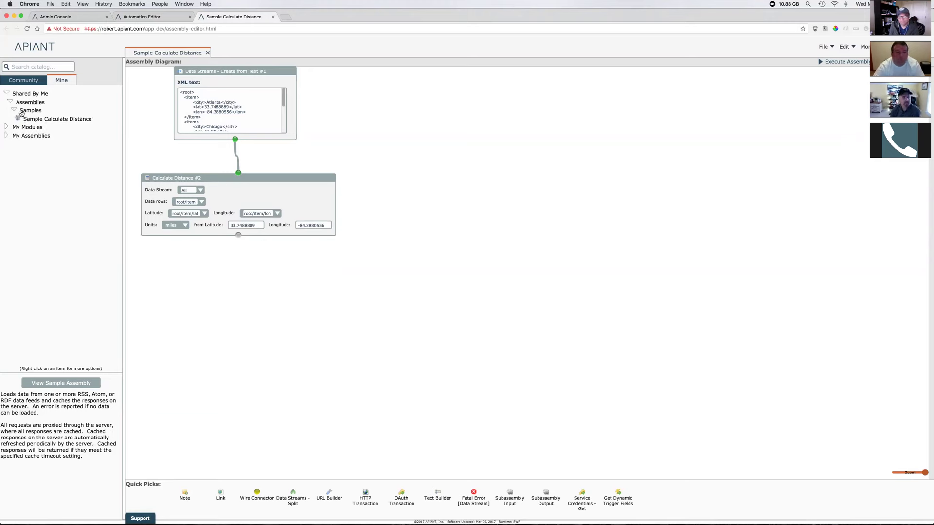
left_click(48, 118)
right_click(52, 117)
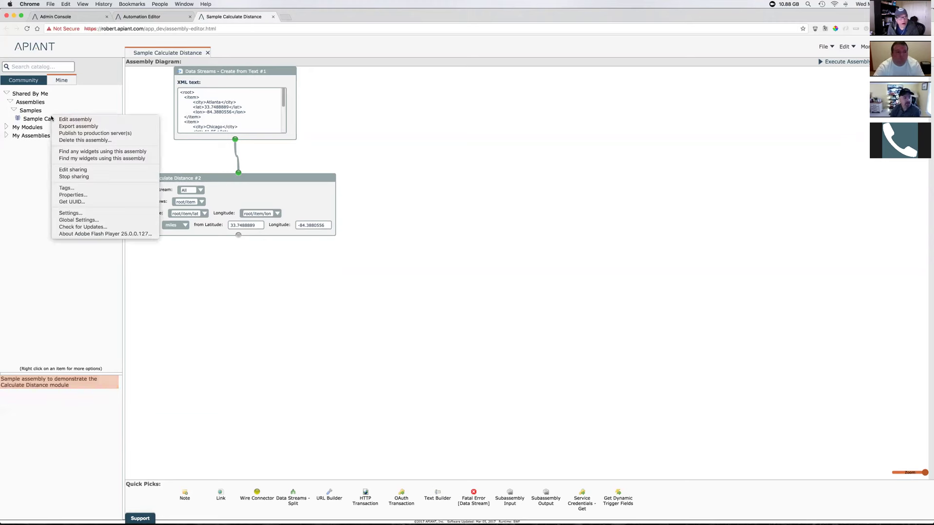
left_click(77, 177)
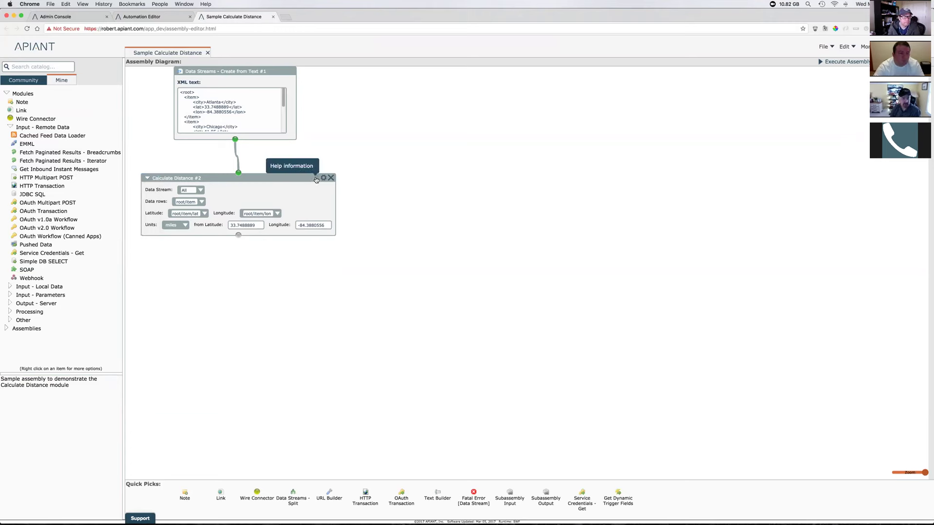
Show the Calculate Distance module's help information and execute the diagram up to that module to review its stream data
left_click(317, 179)
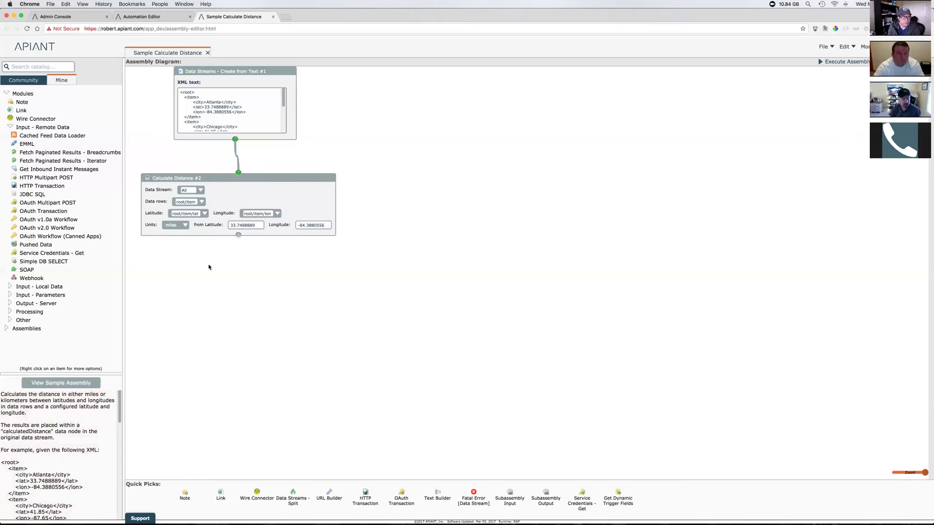
double_click(304, 195)
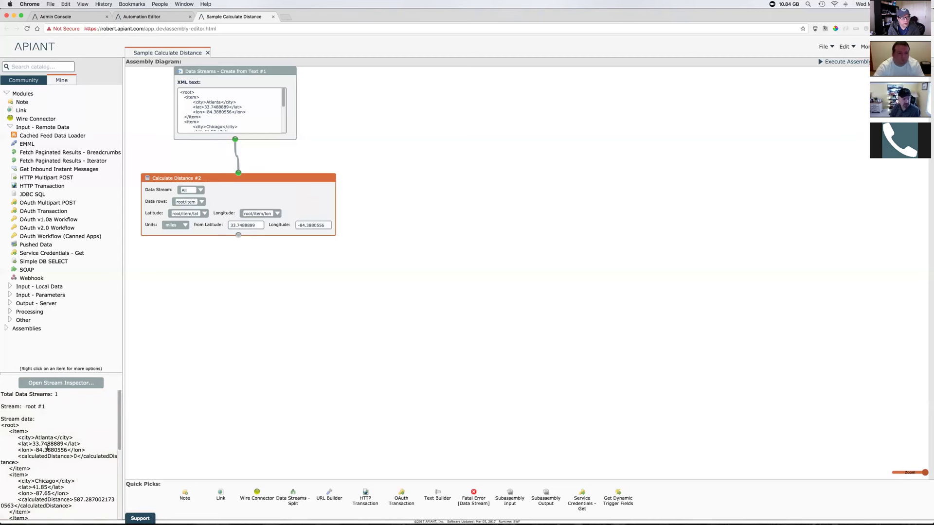
scroll(49, 455, "down", 5)
scroll(52, 438, "up", 5)
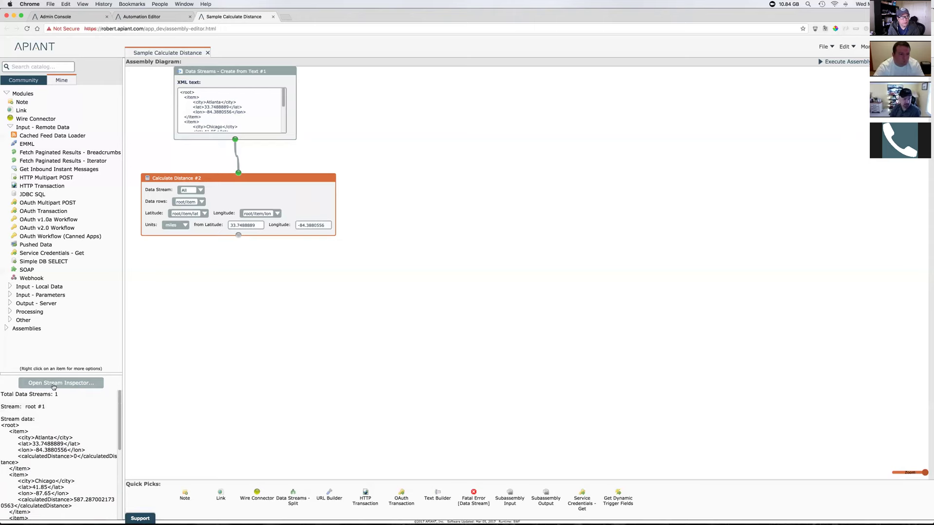
Examine the Calculate Distance output in the Stream Inspector and compare it with the source module's XML text
left_click(54, 387)
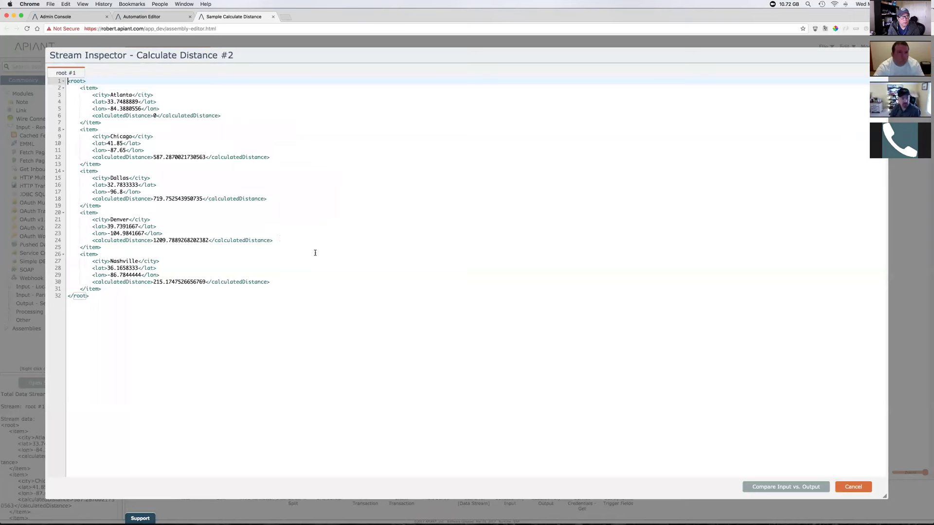
left_click(850, 488)
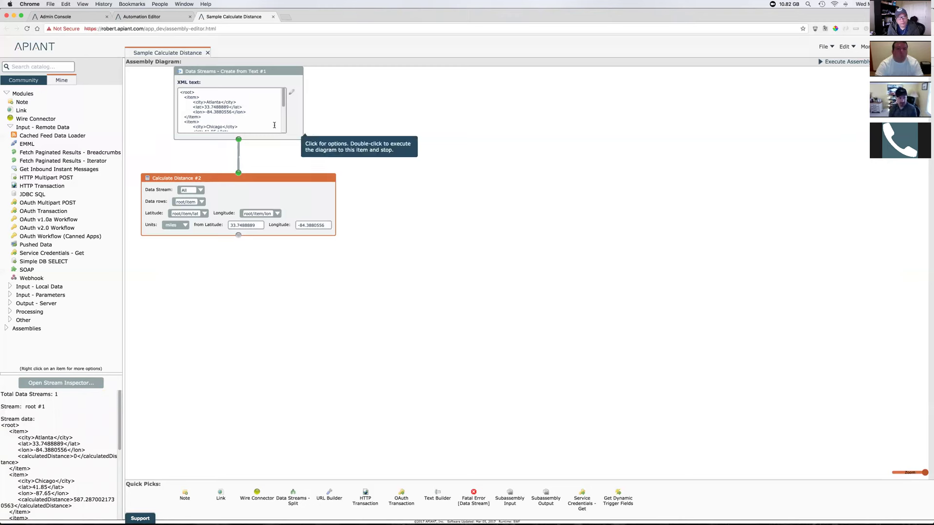
scroll(247, 113, "down", 2)
scroll(247, 112, "up", 3)
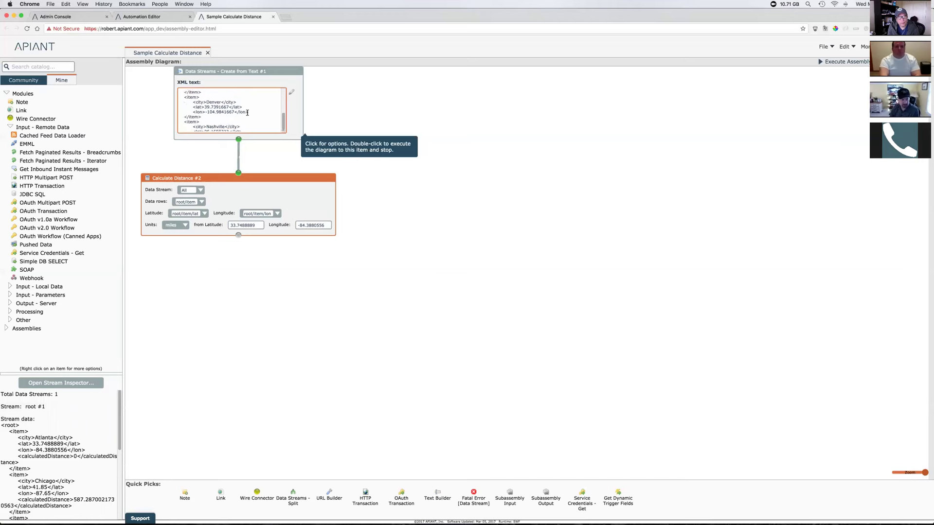
left_click(247, 113)
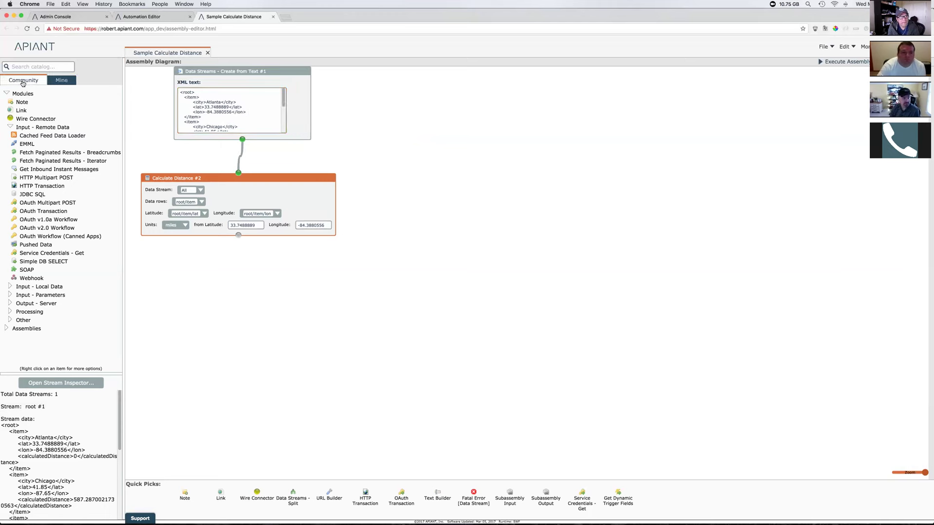
Open the 123ContactForm assembly from the community catalog's app assemblies
left_click(6, 329)
left_click(14, 355)
scroll(14, 356, "down", 3)
left_click(43, 288)
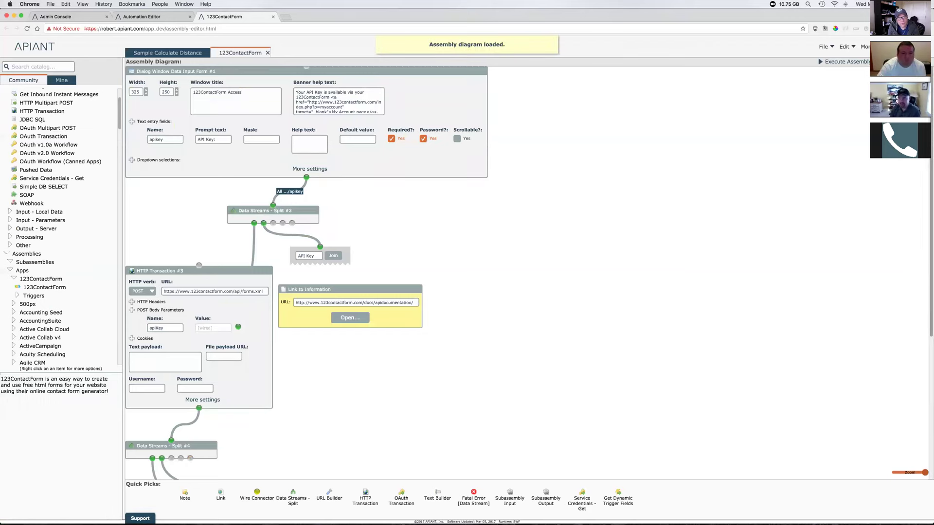
Examine the 123ContactForm diagram from the dialog input form through the HTTP Transaction to the Fatal Error module
scroll(529, 273, "down", 5)
scroll(529, 273, "up", 3)
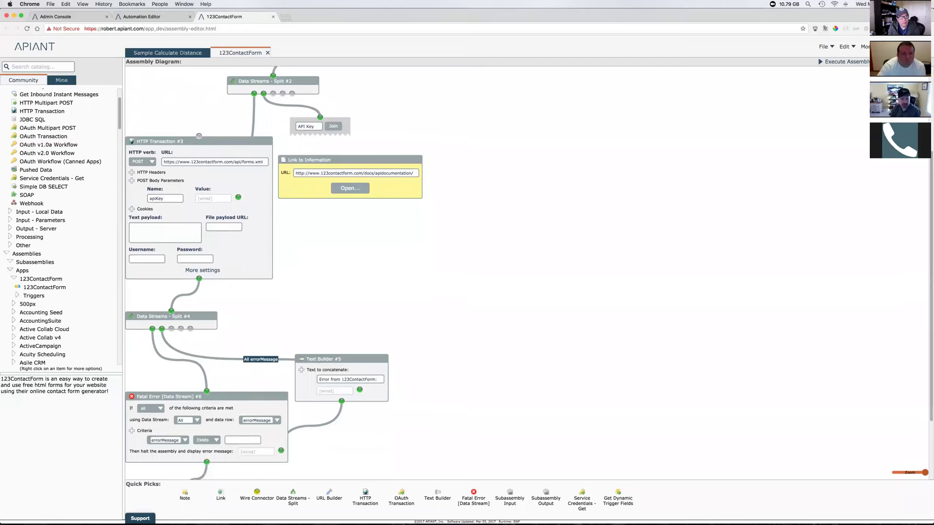
scroll(856, 72, "up", 2)
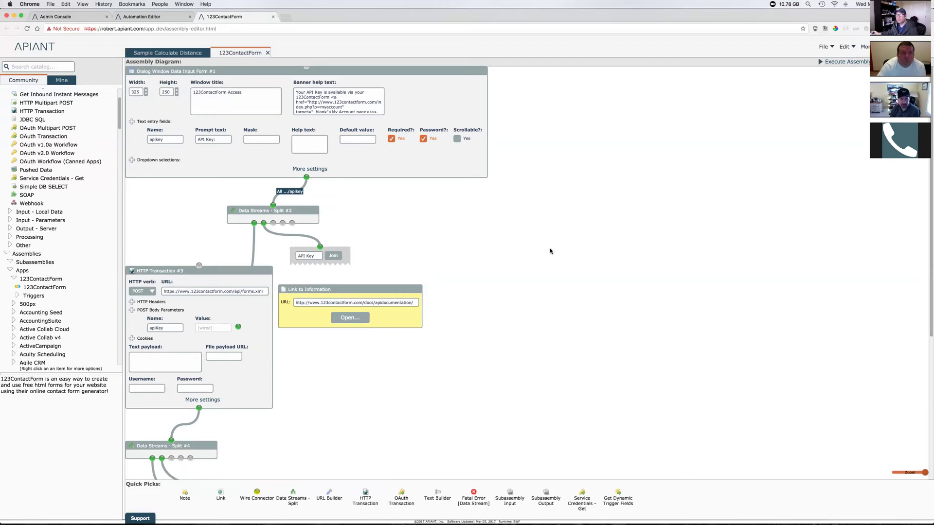
scroll(550, 251, "down", 2)
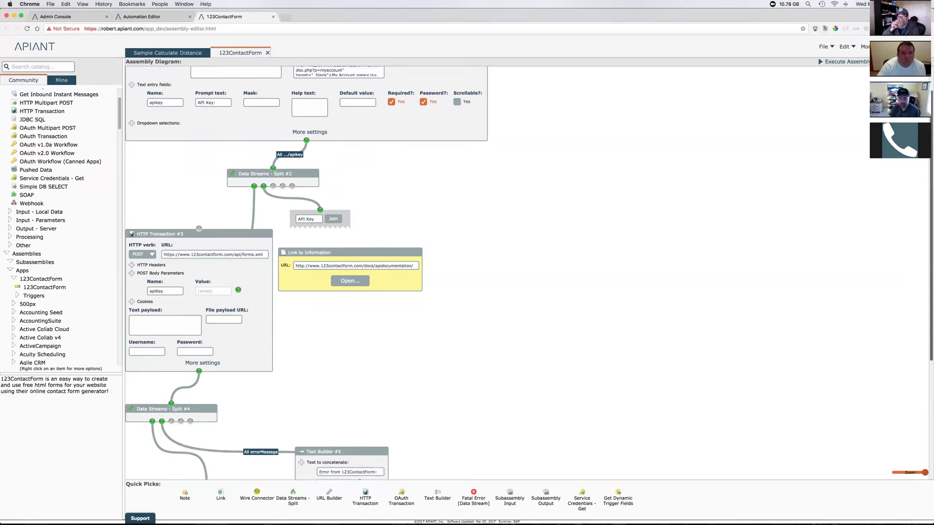
scroll(266, 188, "down", 5)
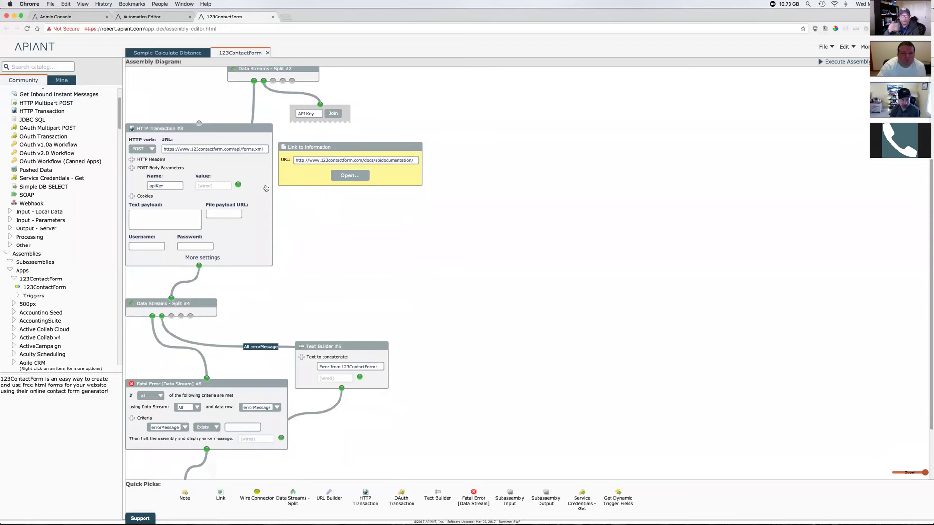
Execute the diagram up to HTTP Transaction #3, entering an API key for 123ContactForm access, and view the module's output in the Stream Inspector
scroll(266, 188, "up", 1)
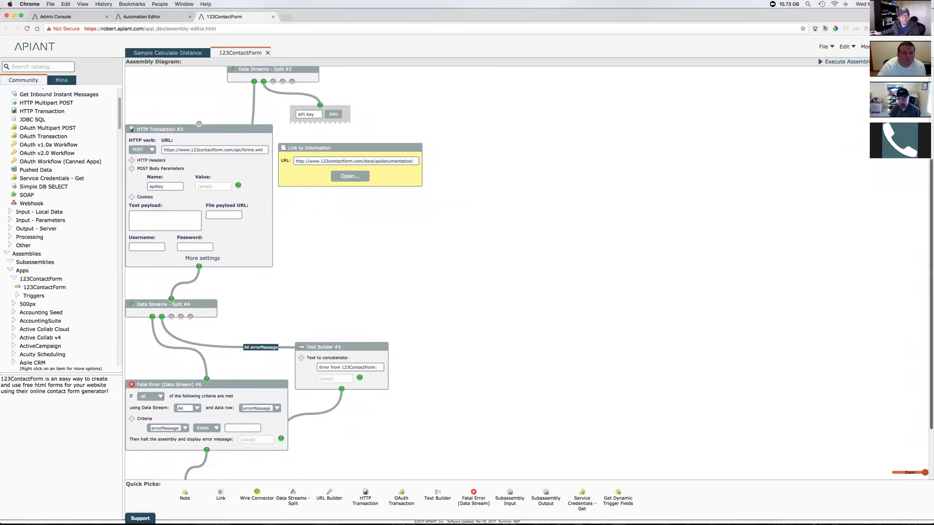
scroll(355, 295, "up", 5)
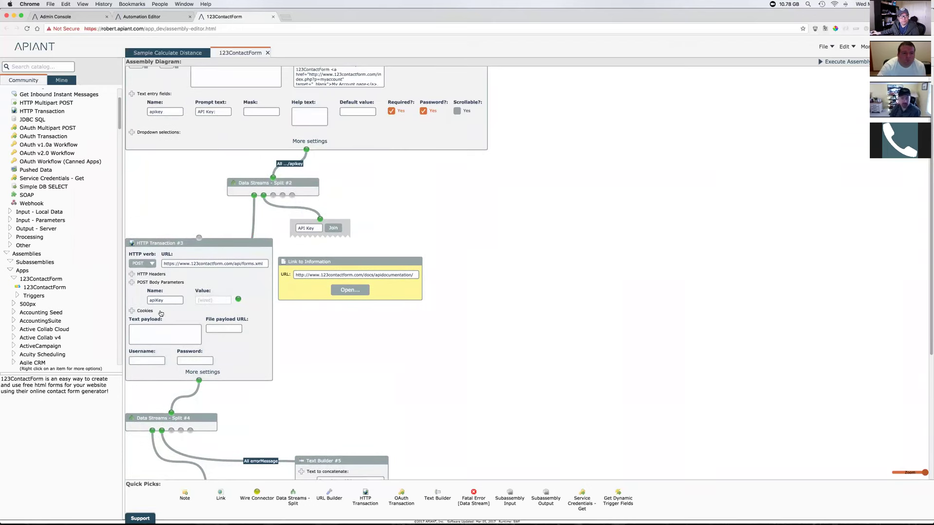
double_click(237, 278)
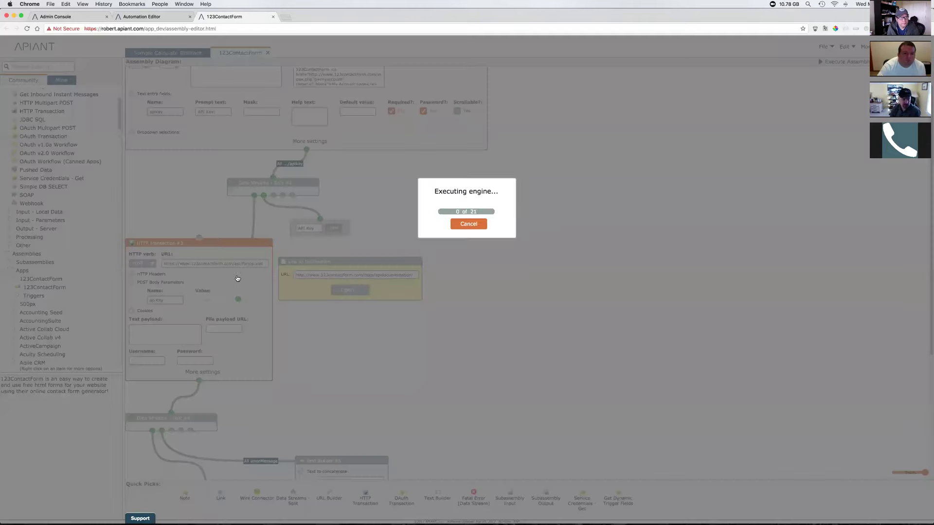
type("***")
left_click(501, 246)
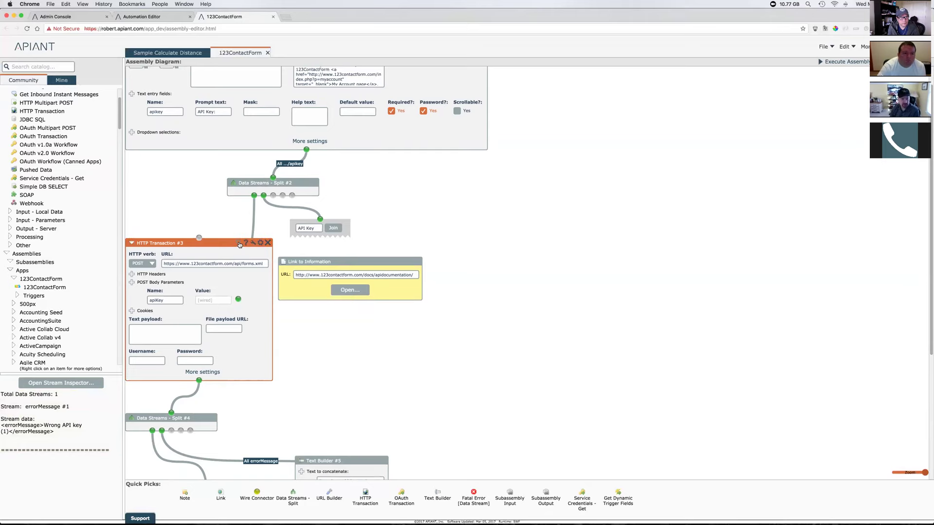
left_click(239, 243)
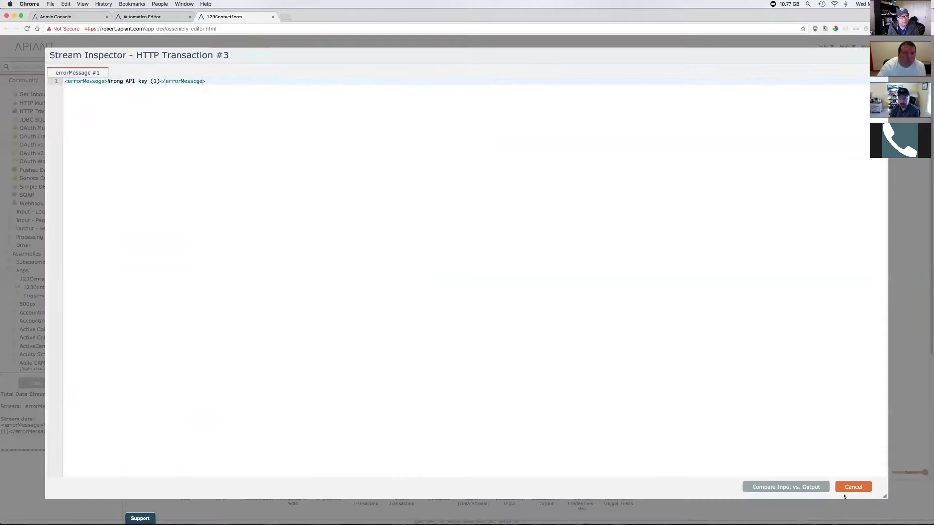
left_click(845, 491)
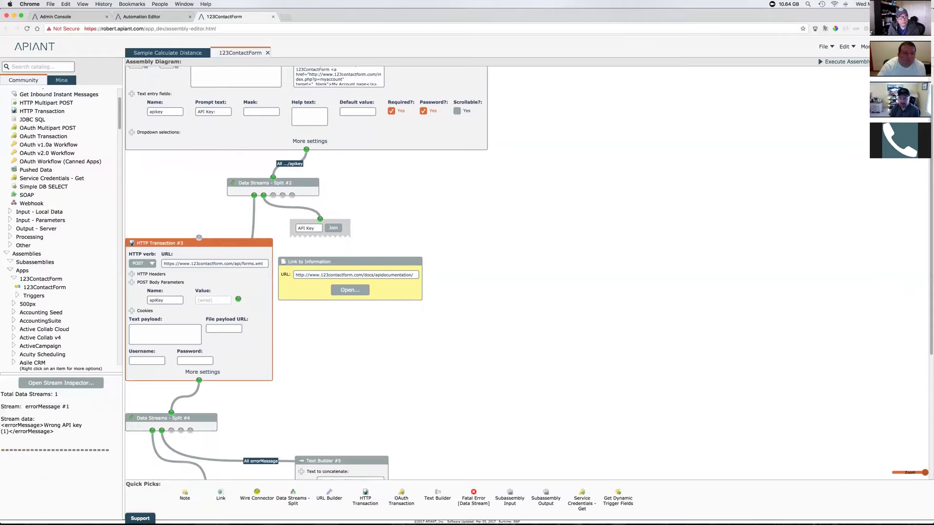
Disable execution of the Text Builder #5 module and enable it again
scroll(529, 273, "down", 5)
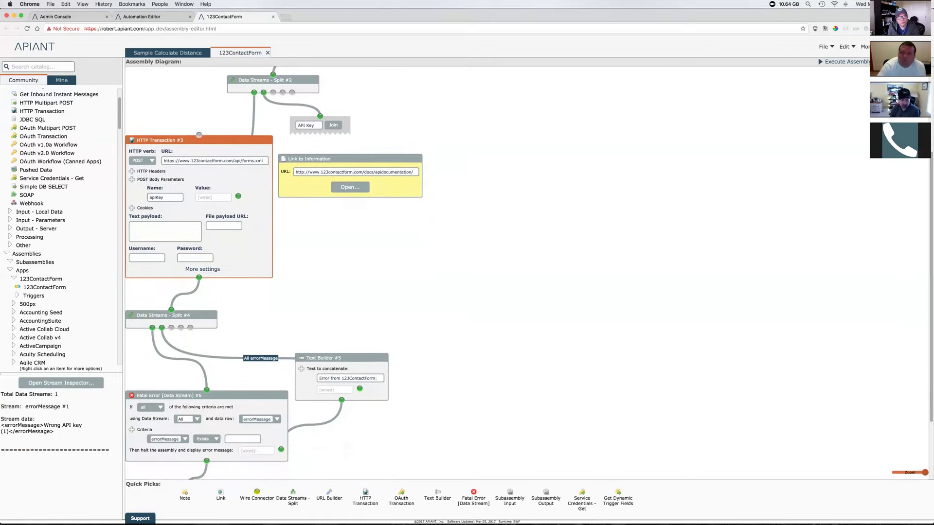
scroll(529, 273, "down", 3)
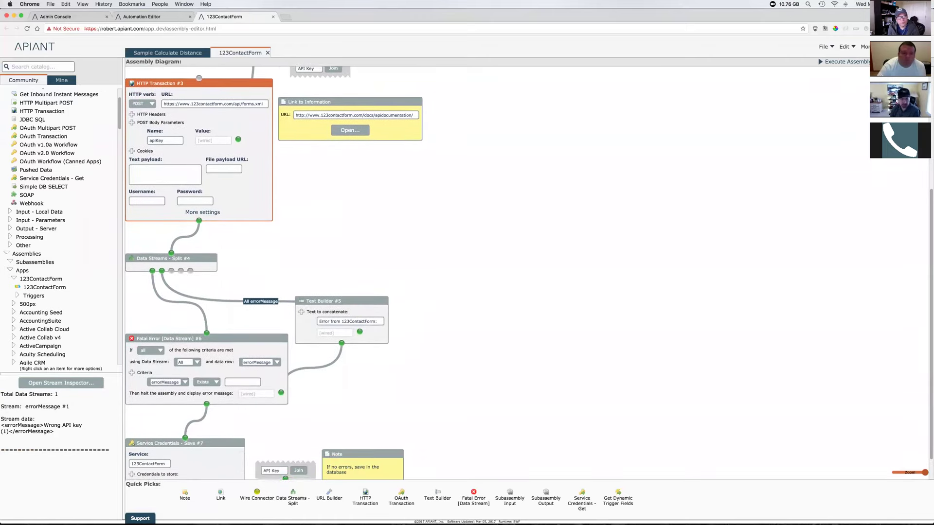
scroll(529, 272, "up", 8)
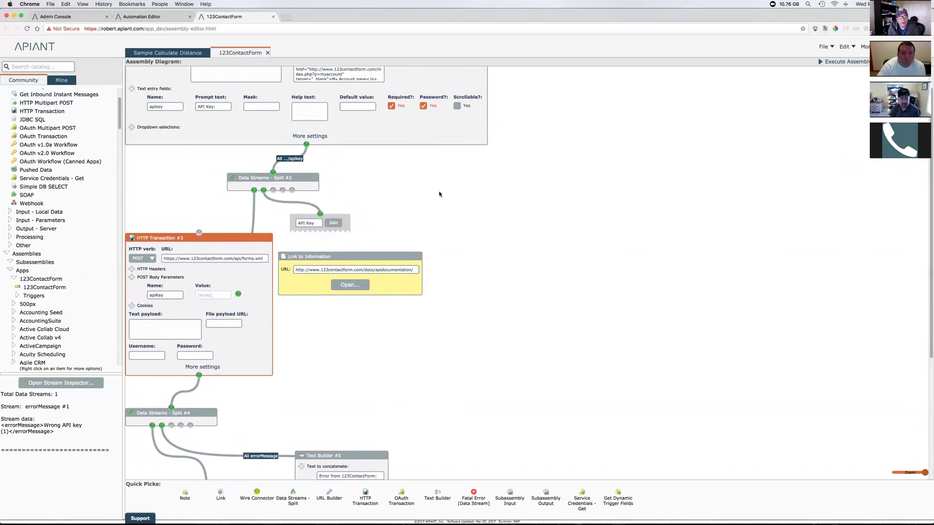
scroll(529, 272, "down", 2)
scroll(529, 272, "down", 5)
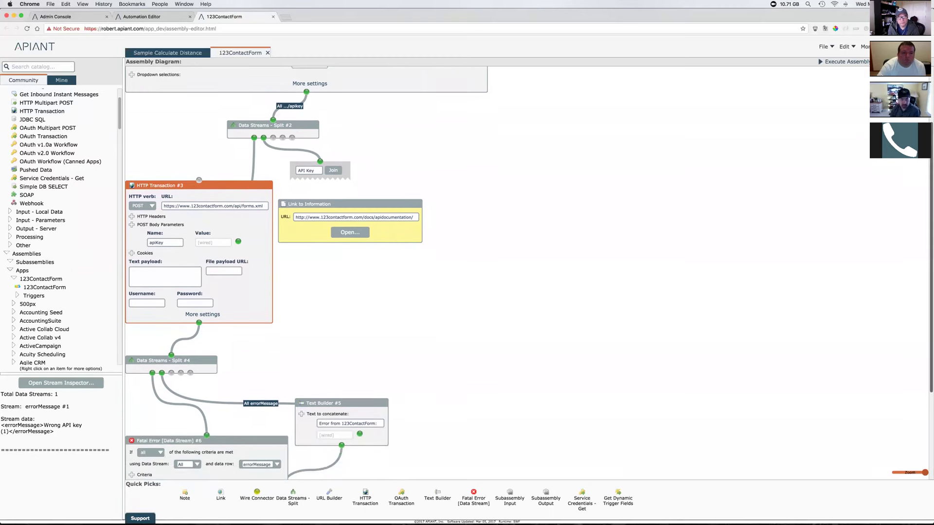
scroll(427, 319, "down", 5)
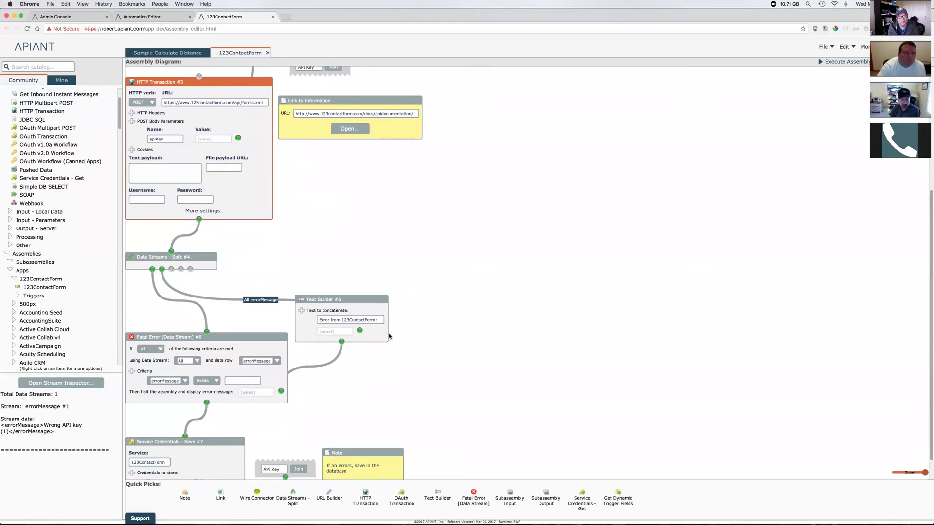
left_click(377, 336)
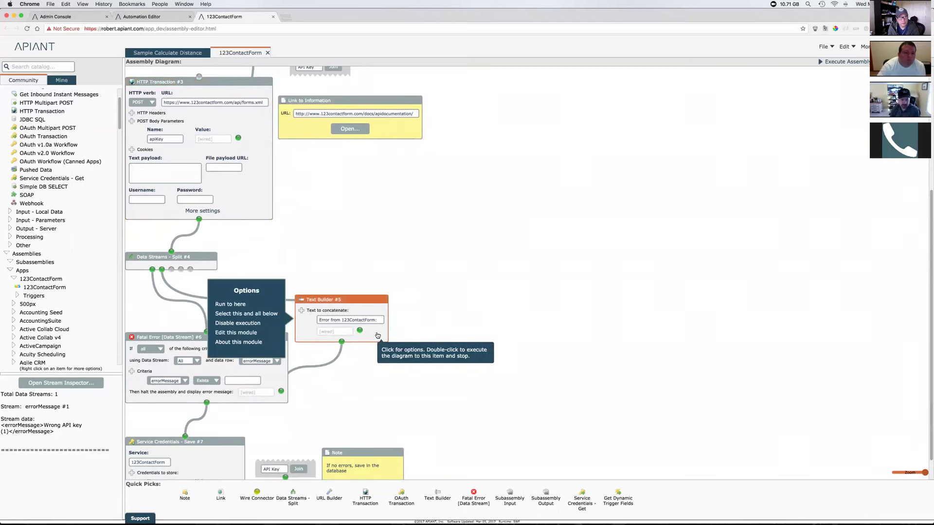
right_click(377, 335)
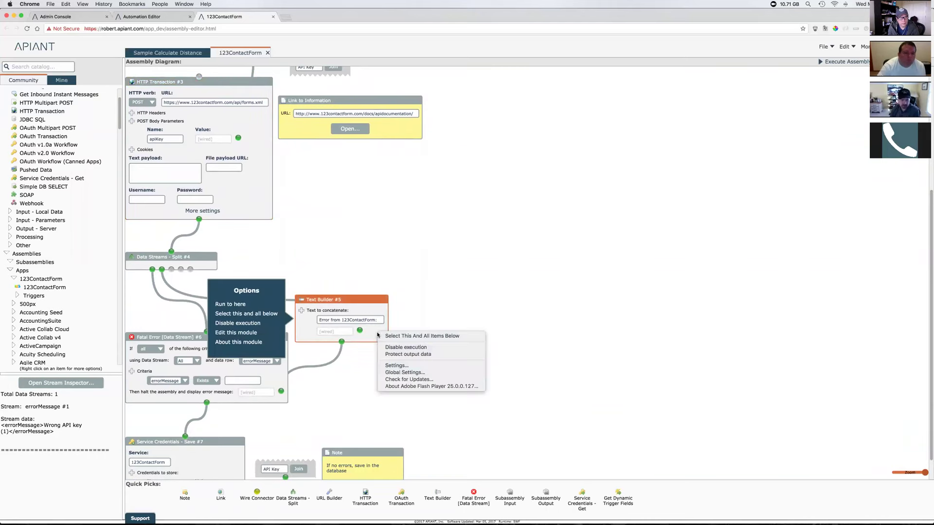
left_click(429, 347)
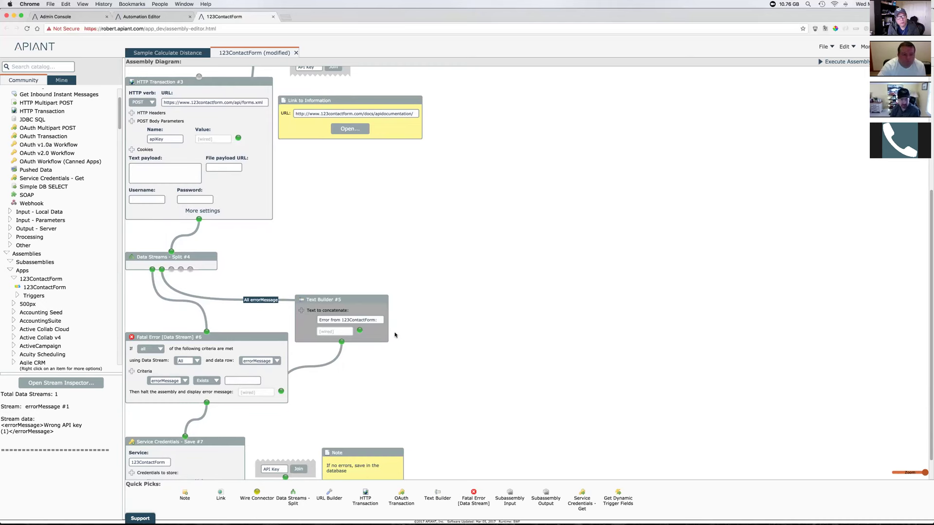
right_click(379, 333)
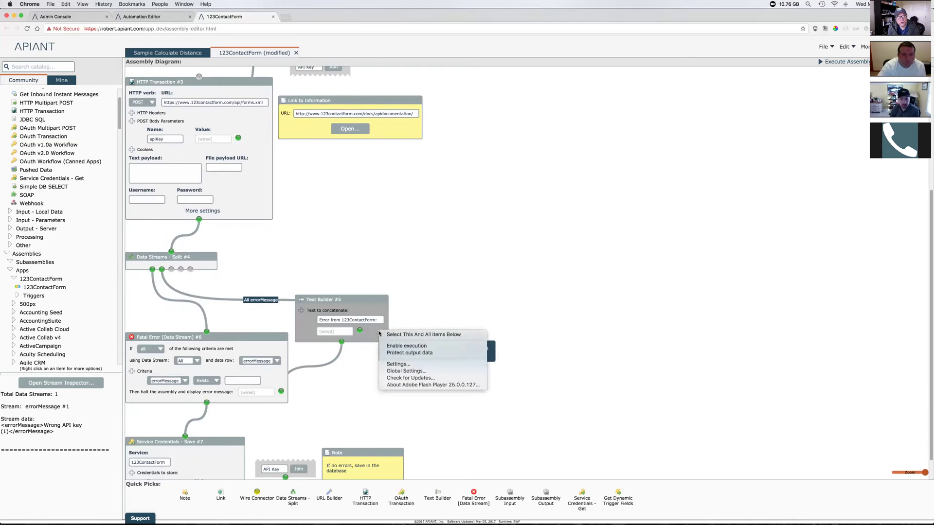
left_click(410, 346)
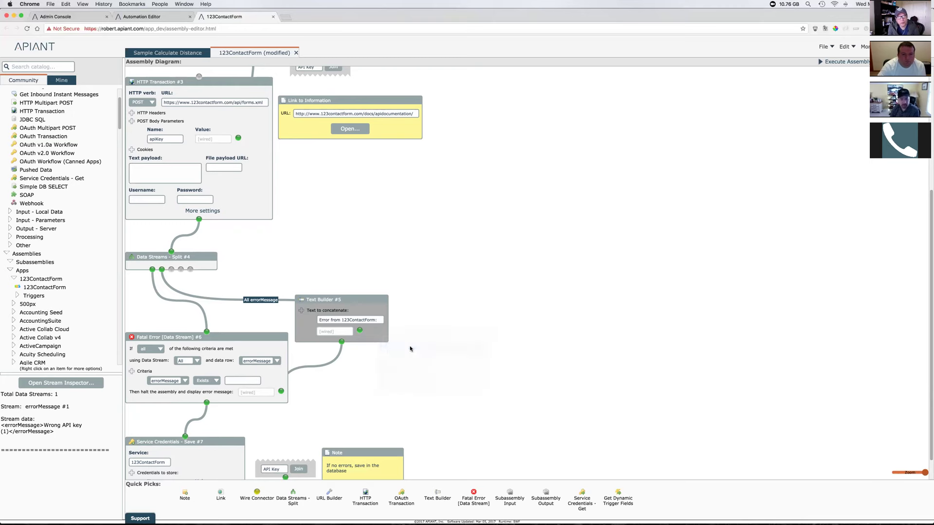
Disable execution of all modules in the 123ContactForm diagram and re-enable only Text Builder #5
left_click_drag(450, 268, 77, 413)
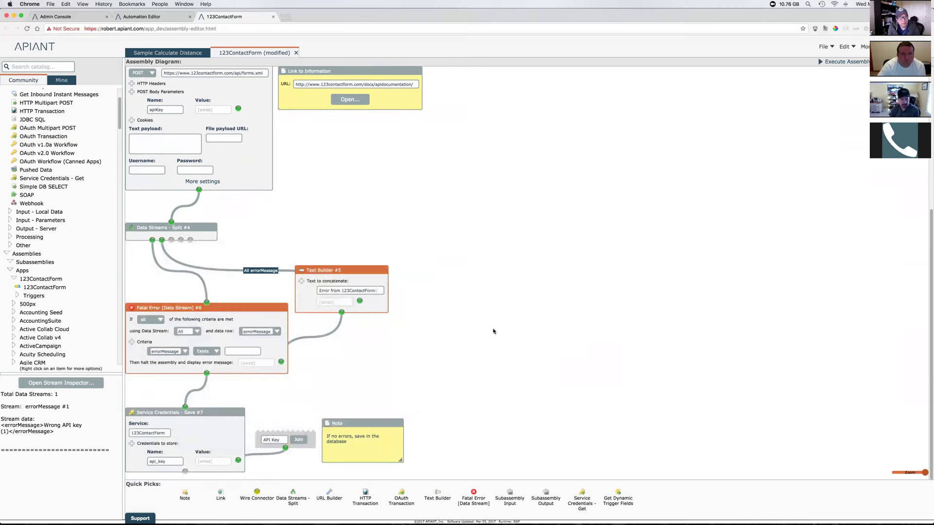
left_click(384, 340)
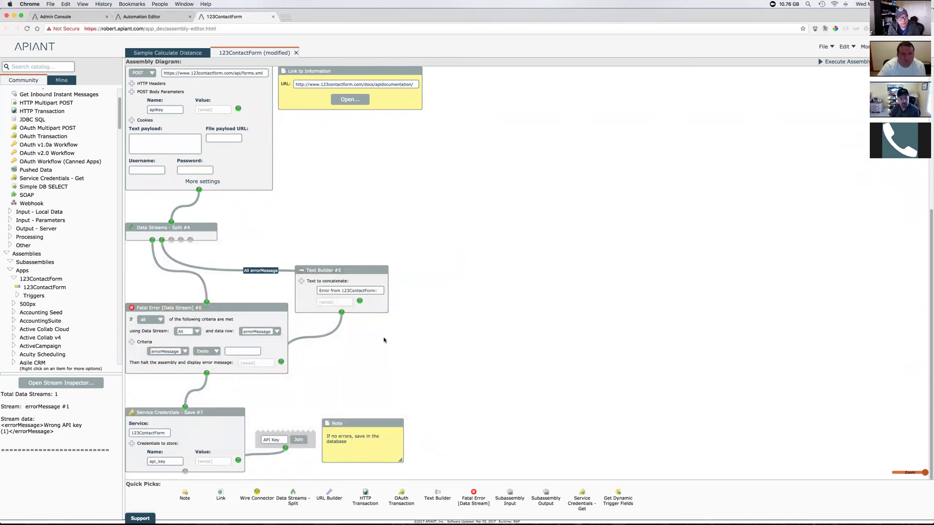
right_click(384, 340)
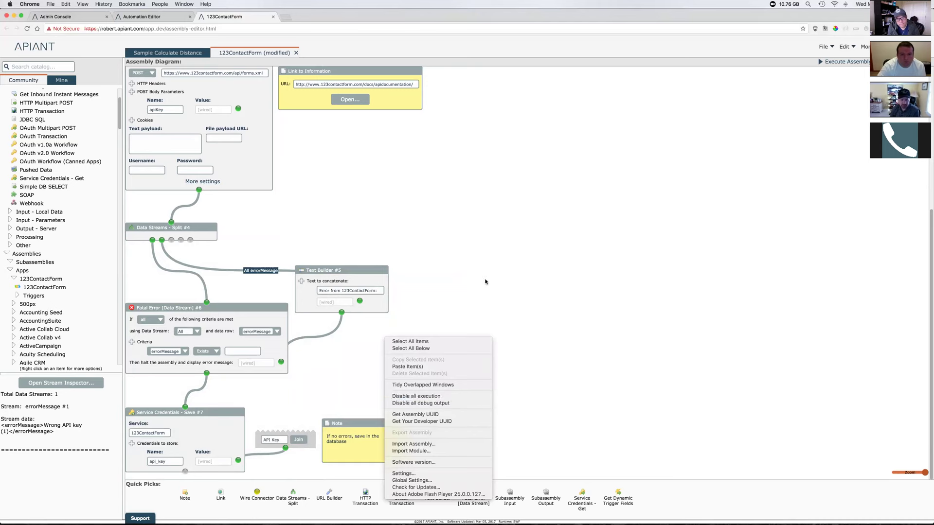
left_click(477, 275)
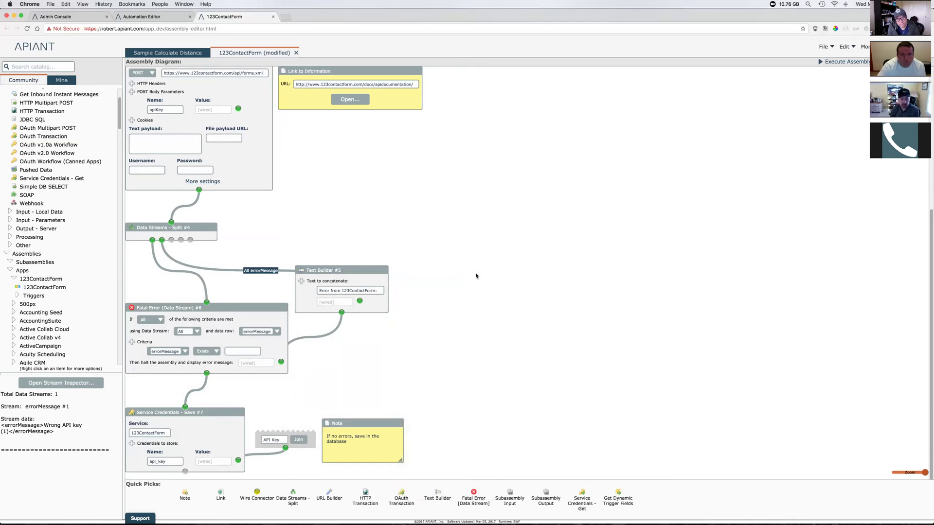
right_click(477, 209)
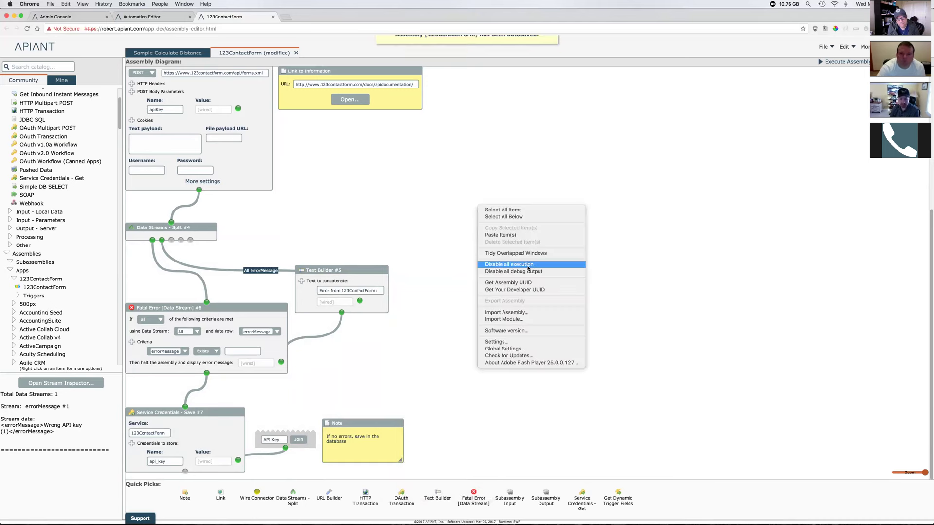
left_click(527, 265)
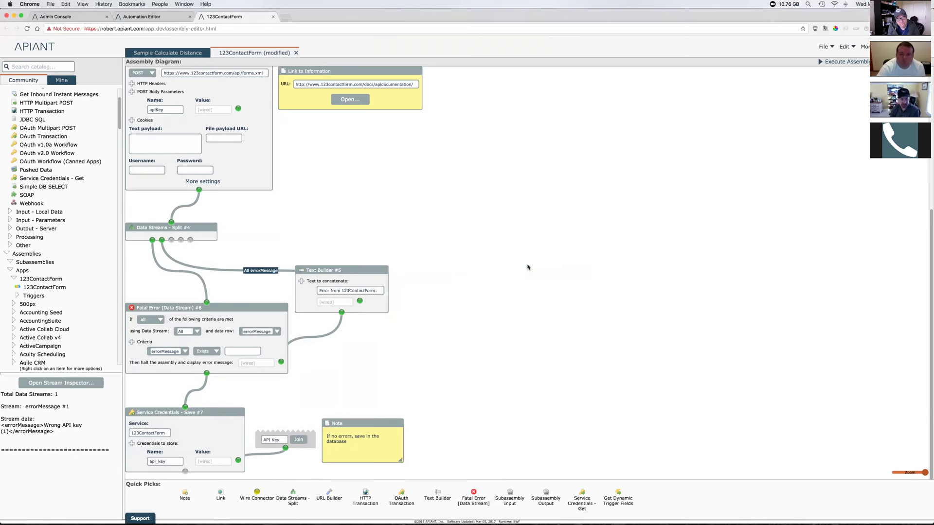
right_click(379, 302)
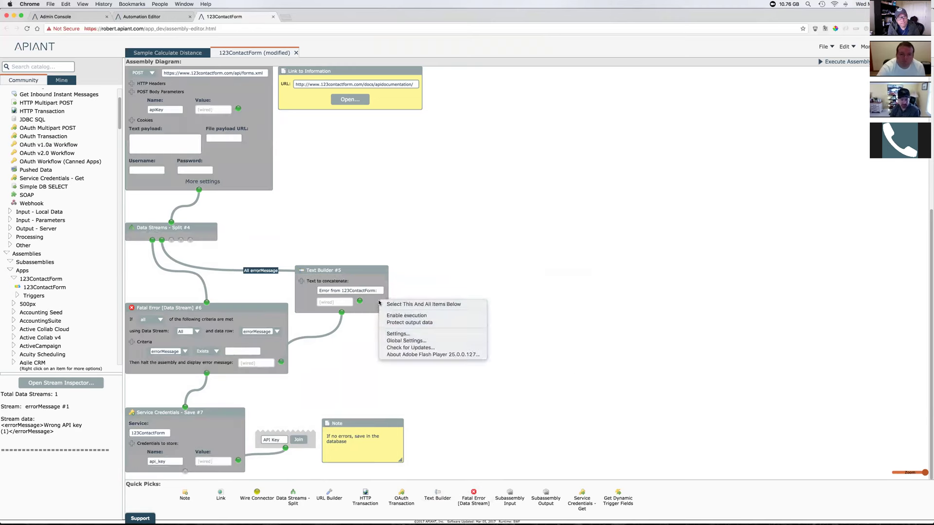
left_click(400, 316)
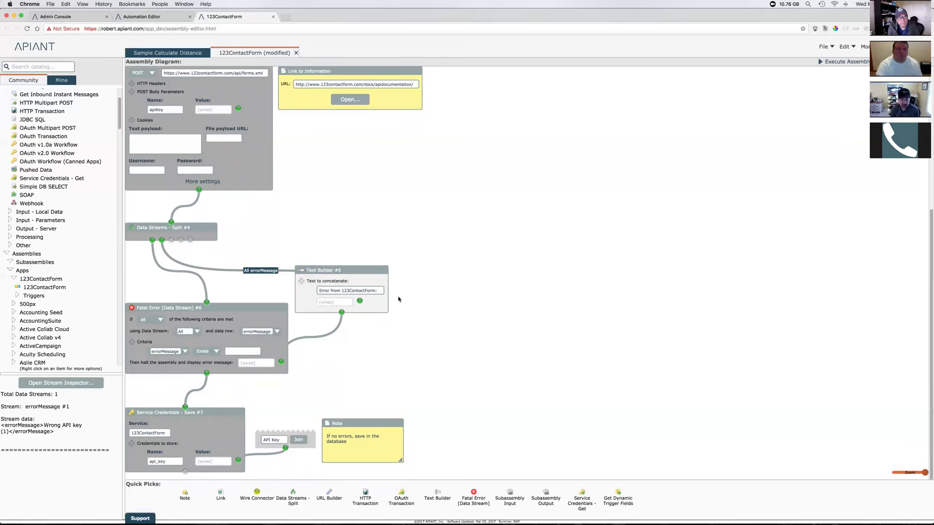
Disable Text Builder #5 again and enable execution for the whole diagram
left_click(380, 301)
left_click(411, 309)
right_click(494, 259)
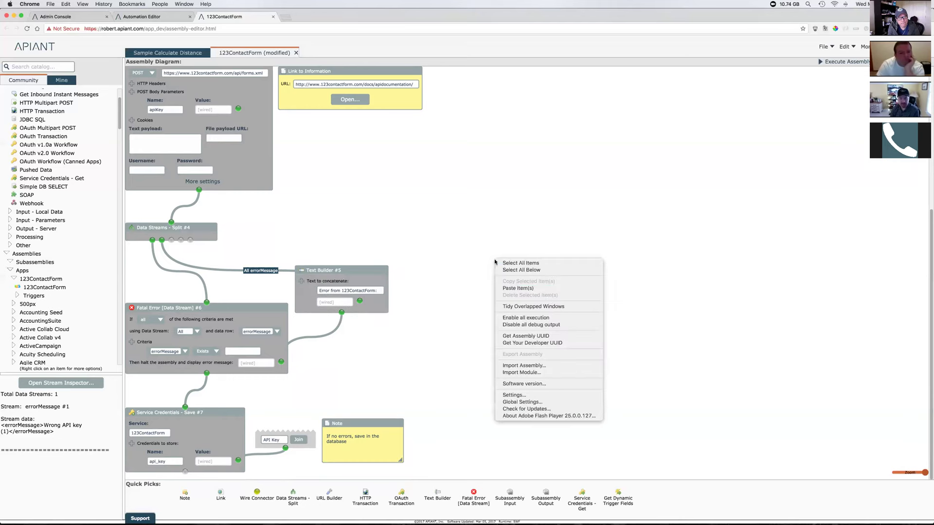
left_click(539, 316)
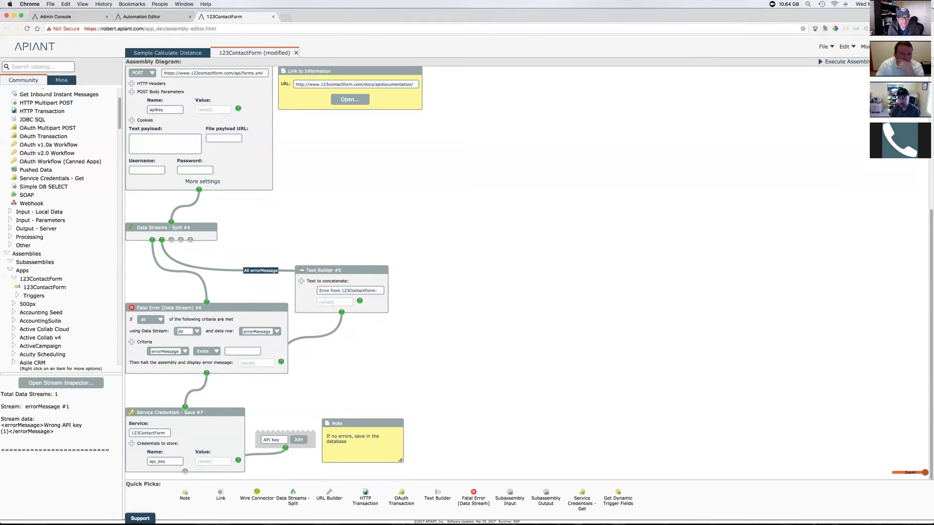
Run the diagram to HTTP Transaction #3 again, submit the 123ContactForm Access dialog, and inspect the resulting stream
scroll(307, 272, "up", 5)
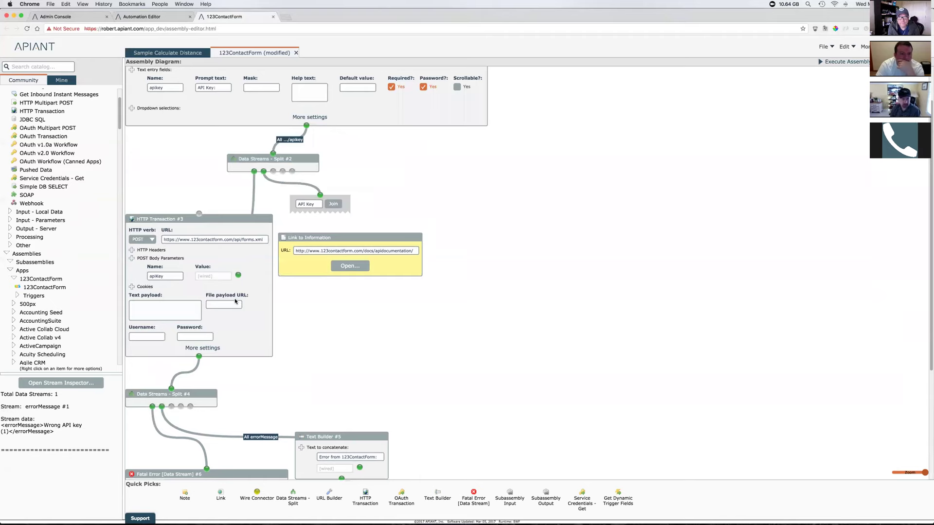
double_click(259, 266)
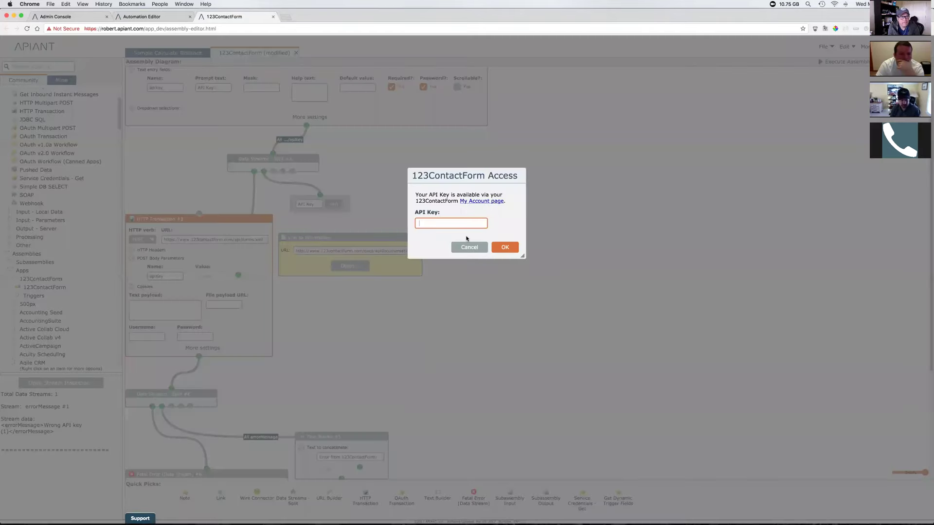
left_click(504, 248)
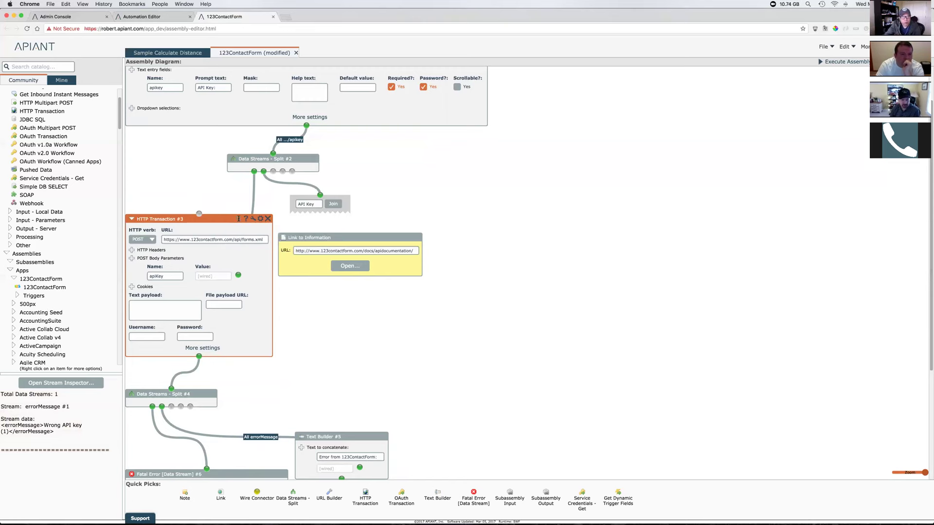
left_click(253, 218)
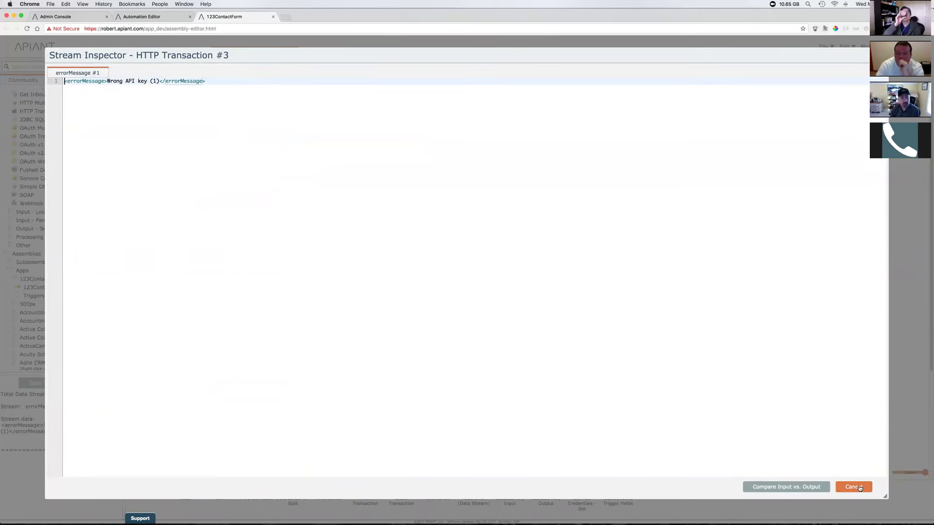
left_click(854, 487)
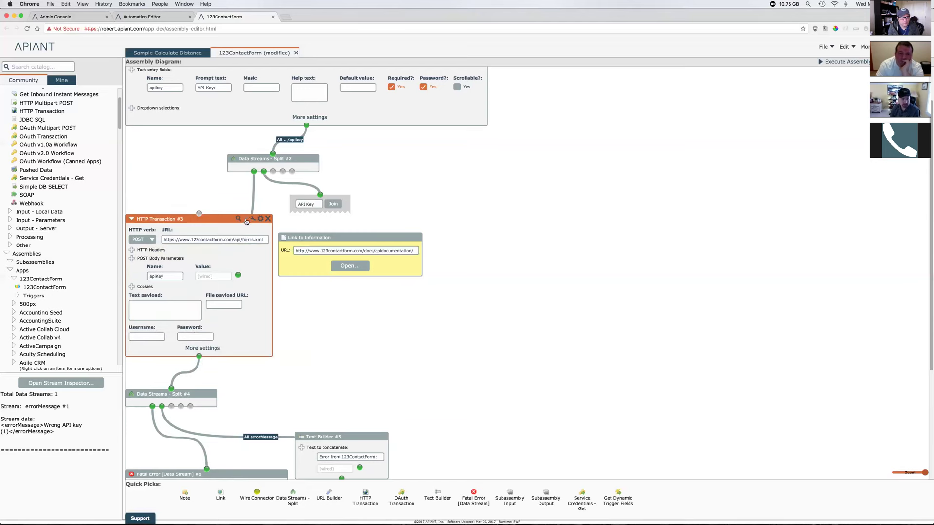
Show the HTTP Transaction module's help information and view its output data through the module's own options
left_click(246, 220)
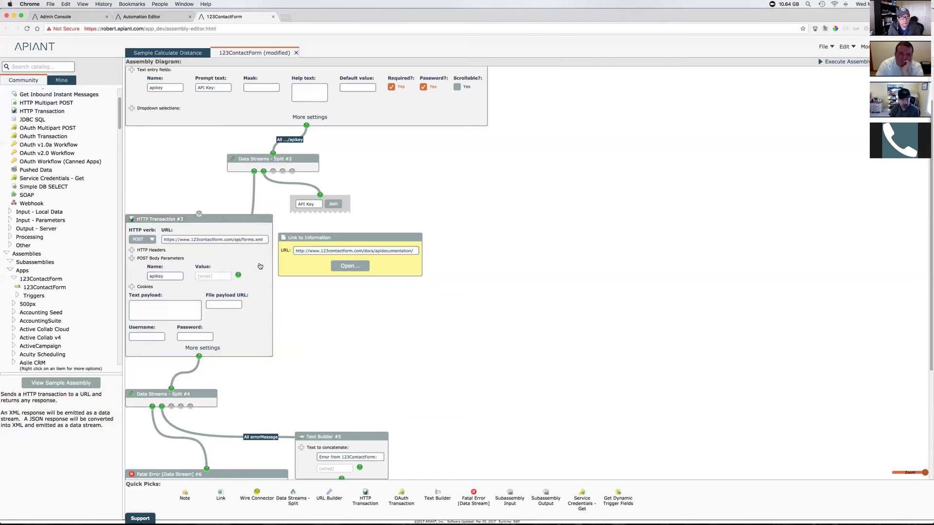
left_click(231, 266)
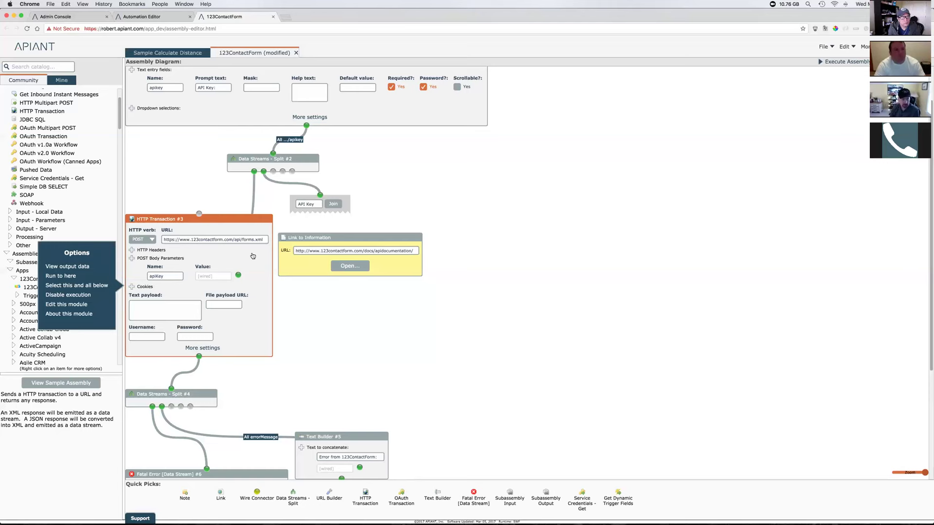
left_click(73, 269)
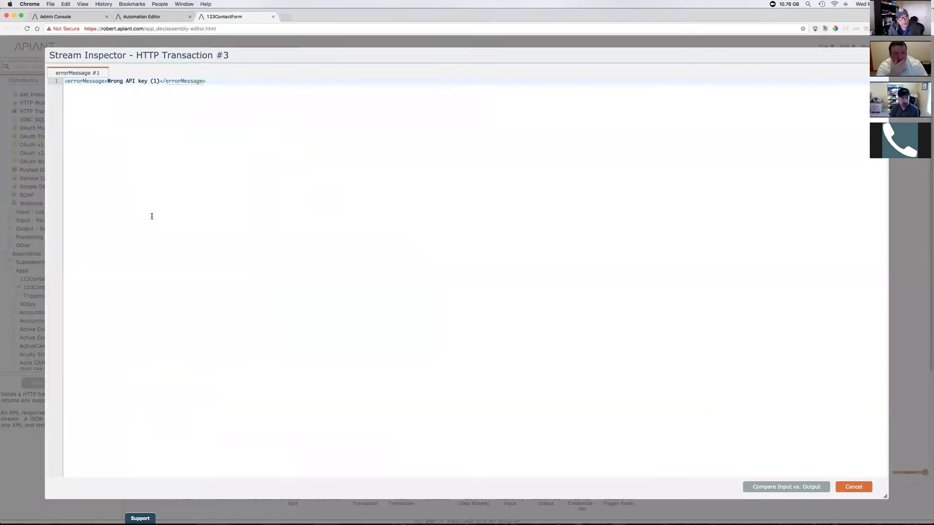
left_click(854, 486)
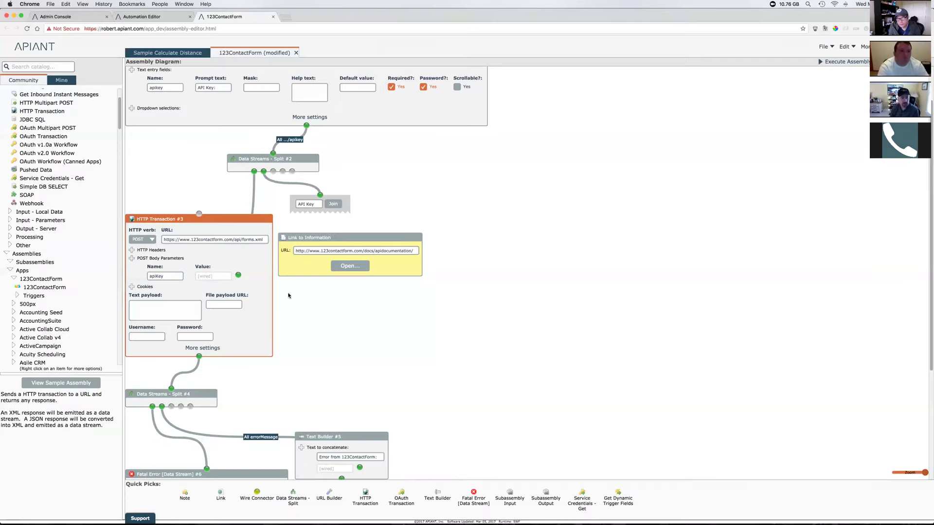
Select HTTP Transaction #3 and all items below it, shift the group slightly, and select the same group again
right_click(249, 279)
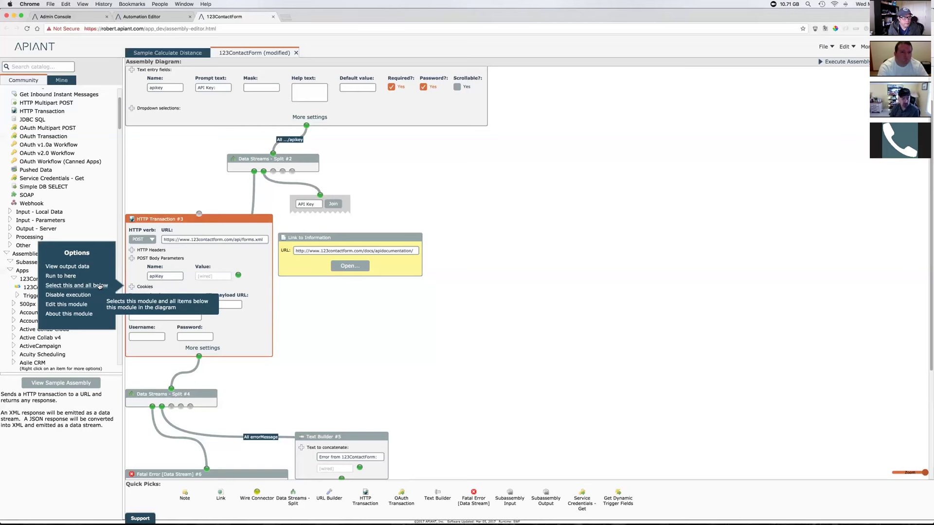
left_click(263, 281)
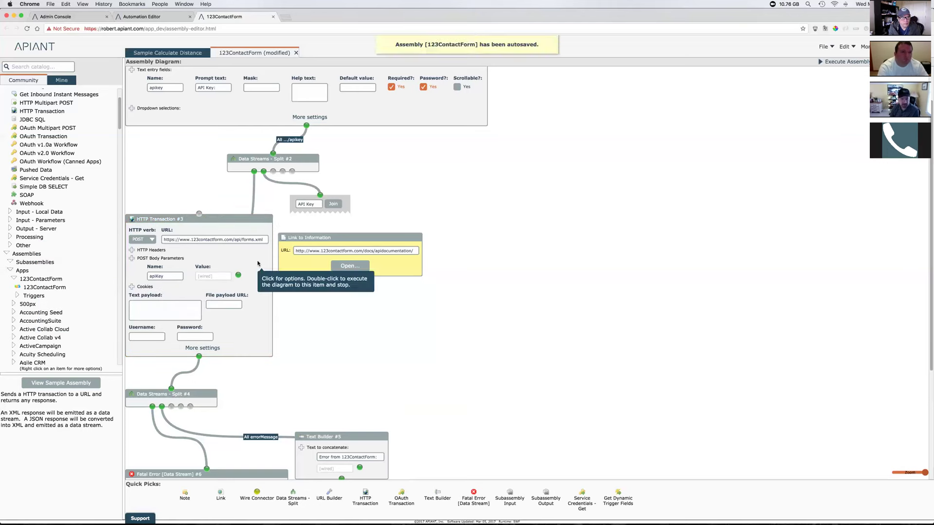
right_click(257, 263)
left_click(252, 257)
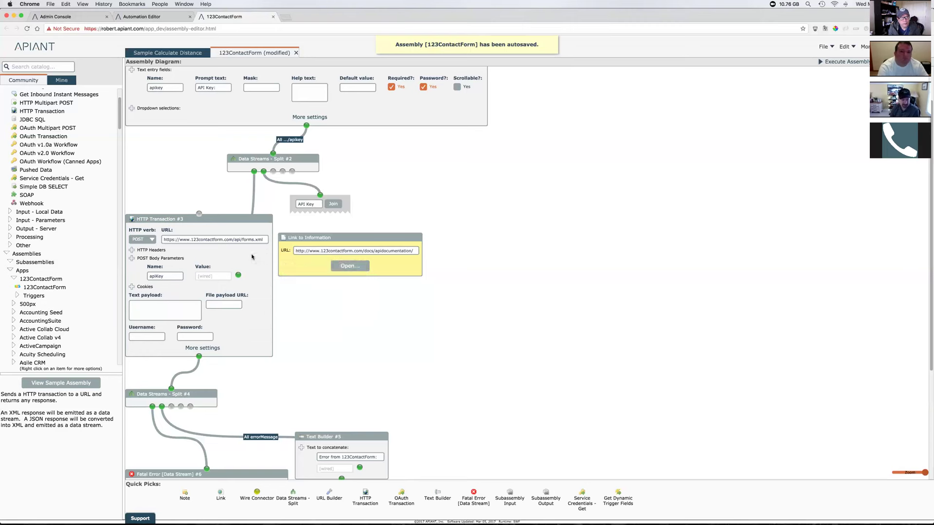
right_click(251, 253)
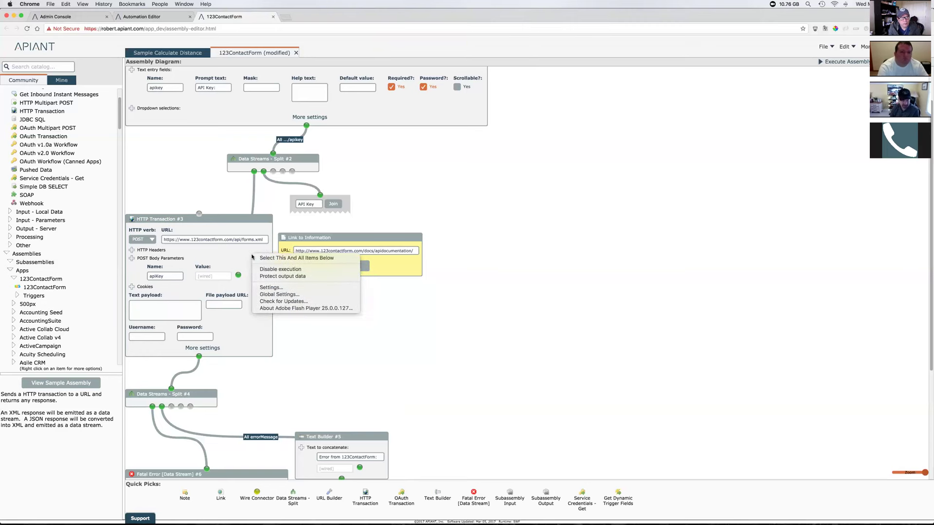
left_click(278, 258)
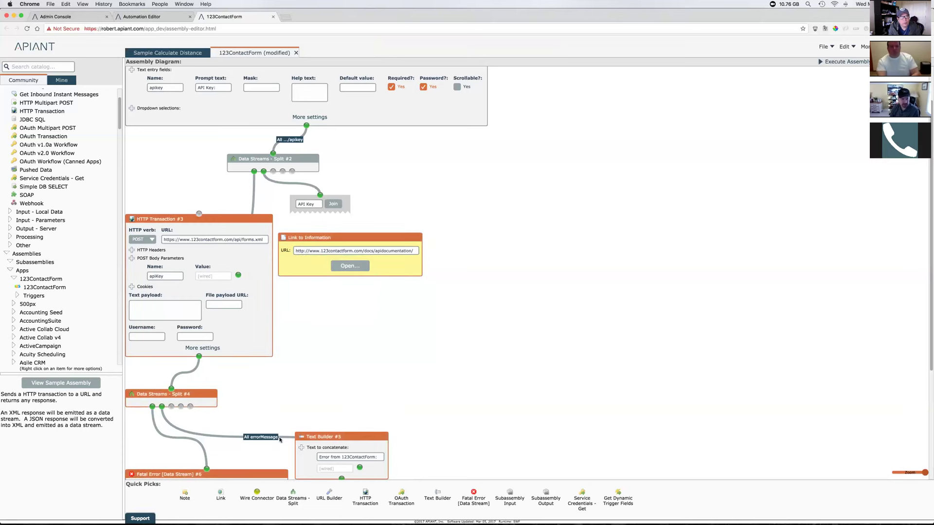
scroll(355, 193, "down", 5)
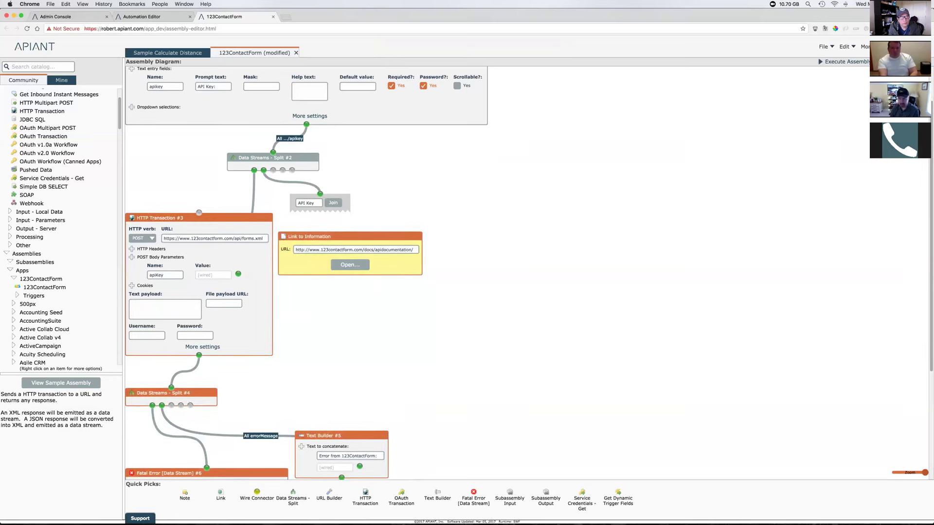
scroll(355, 194, "up", 5)
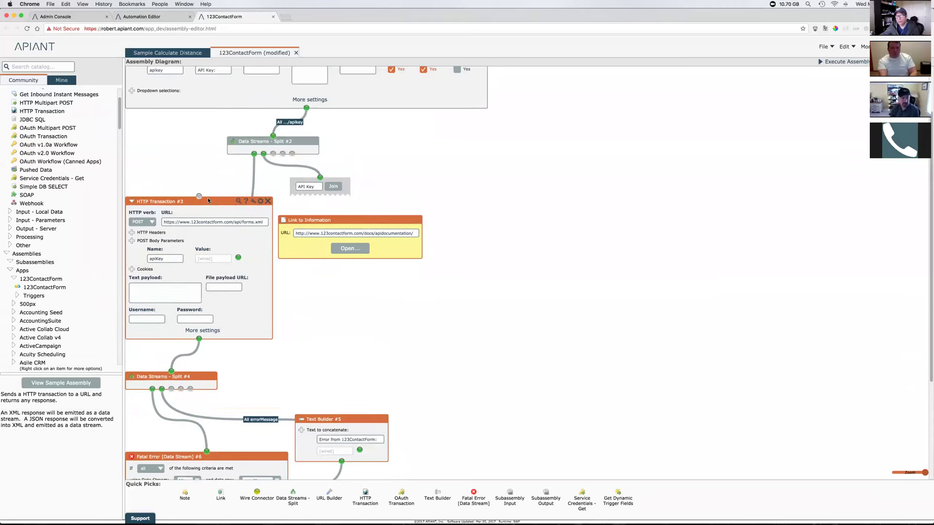
mouse_move(204, 197)
left_mouse_down()
mouse_move(257, 222)
mouse_move(207, 192)
left_mouse_up()
right_click(259, 244)
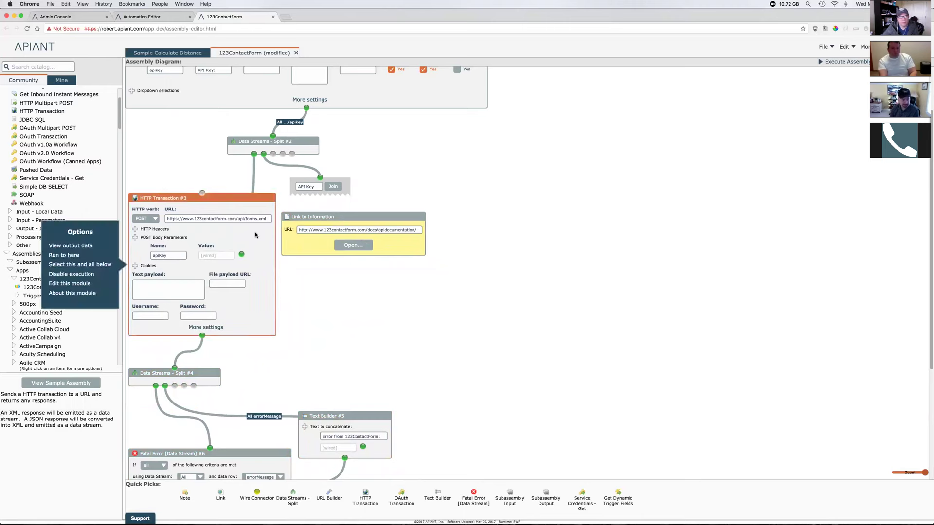
left_click(81, 265)
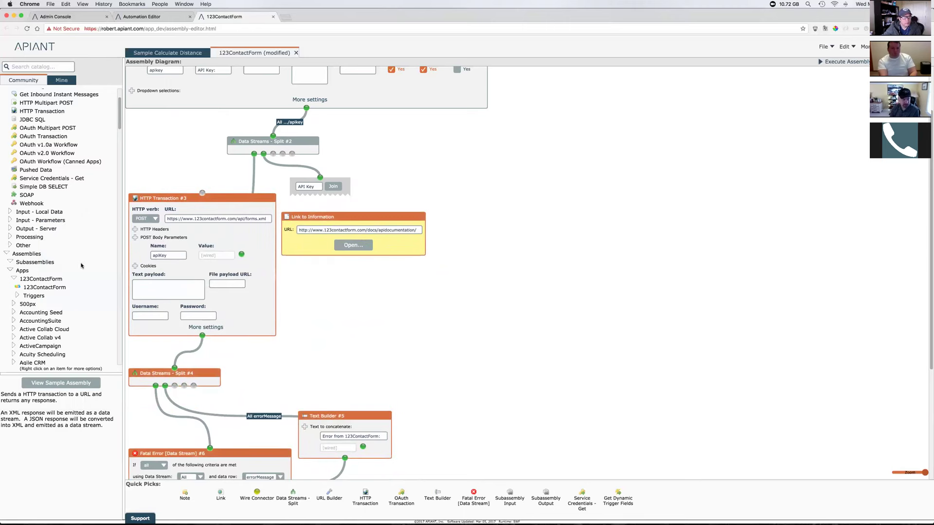
Disable execution of only HTTP Transaction #3, and enable its execution again
left_click(261, 238)
right_click(262, 237)
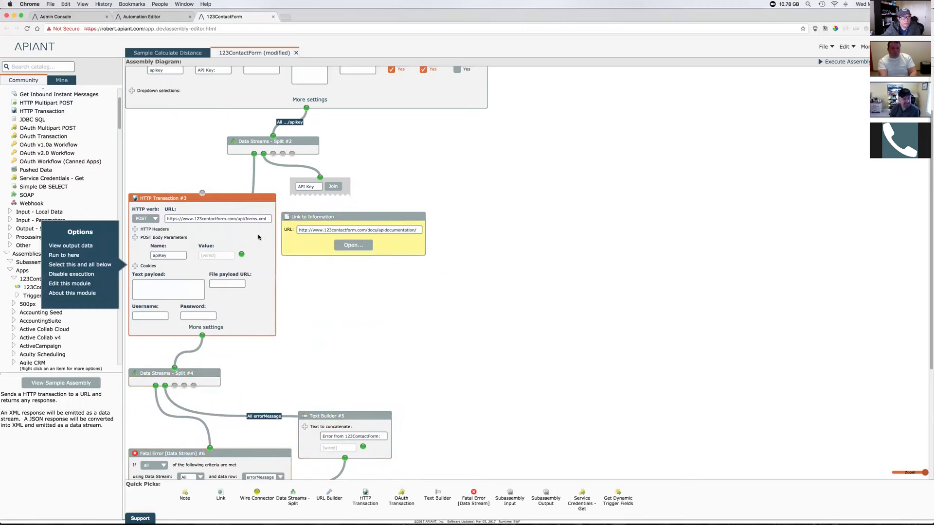
left_click(85, 275)
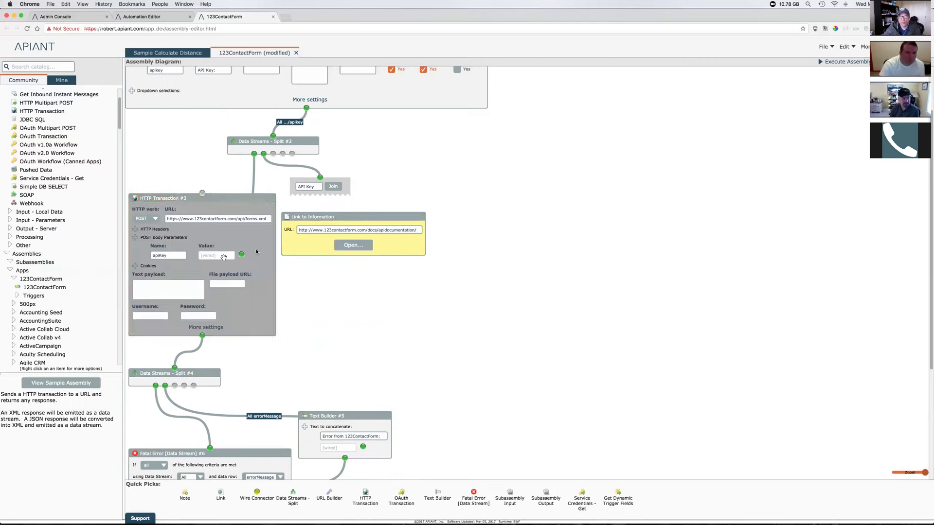
right_click(263, 247)
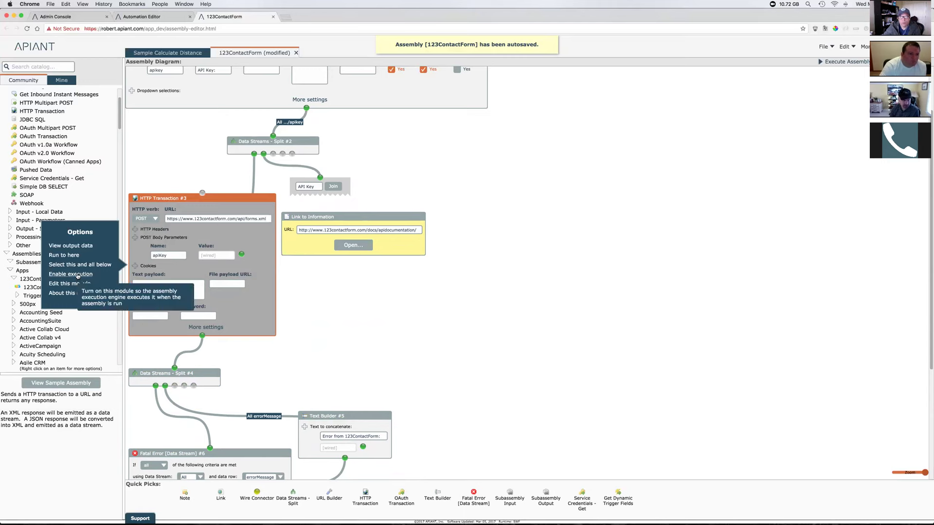
left_click(71, 274)
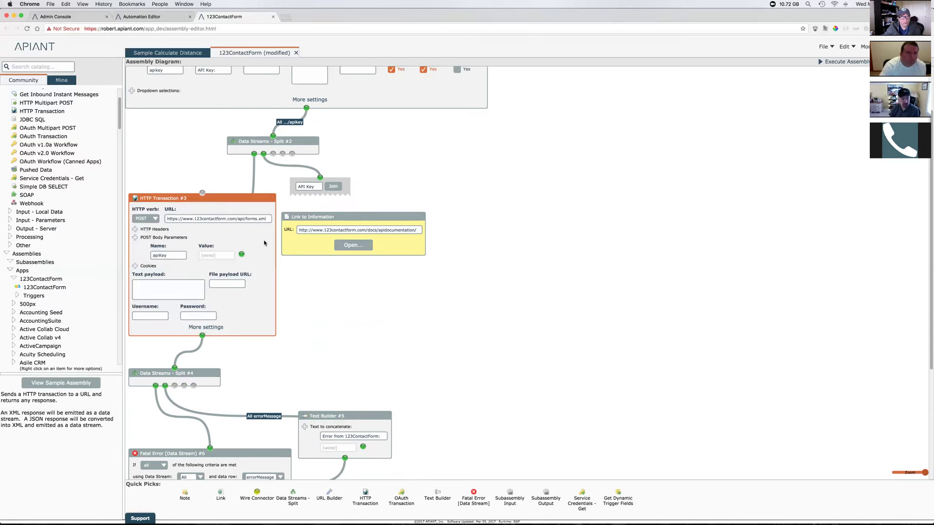
Examine the additional settings of HTTP Transaction #3, including the data limit, cache timeout and response options, and close them
left_click(217, 328)
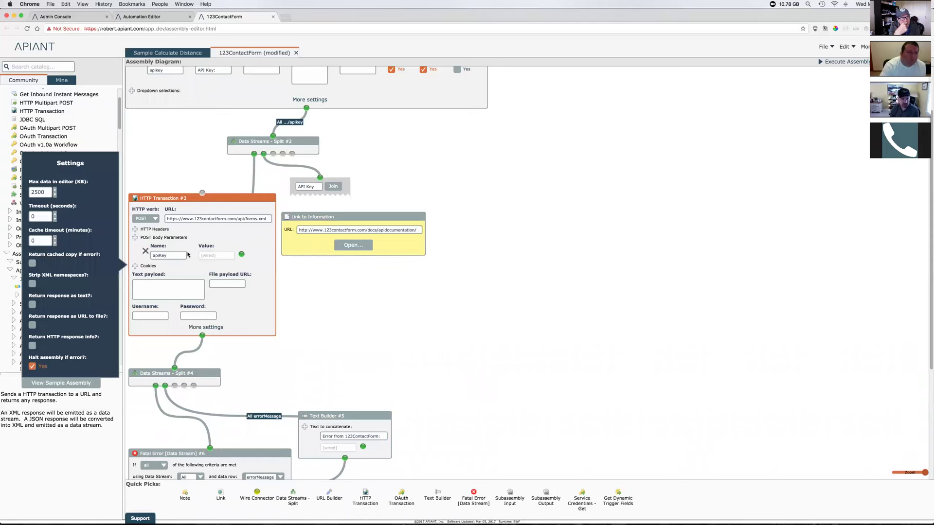
left_click(33, 283)
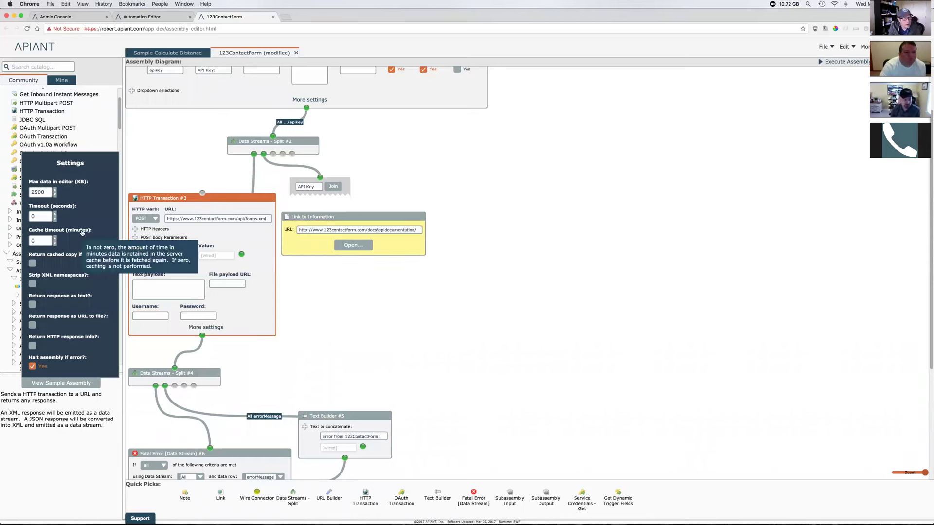
left_click(263, 311)
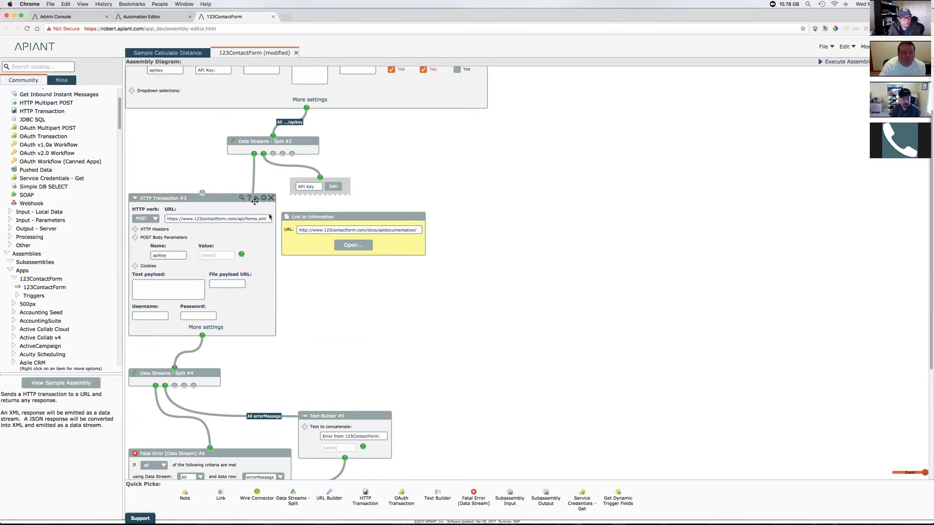
left_click(212, 329)
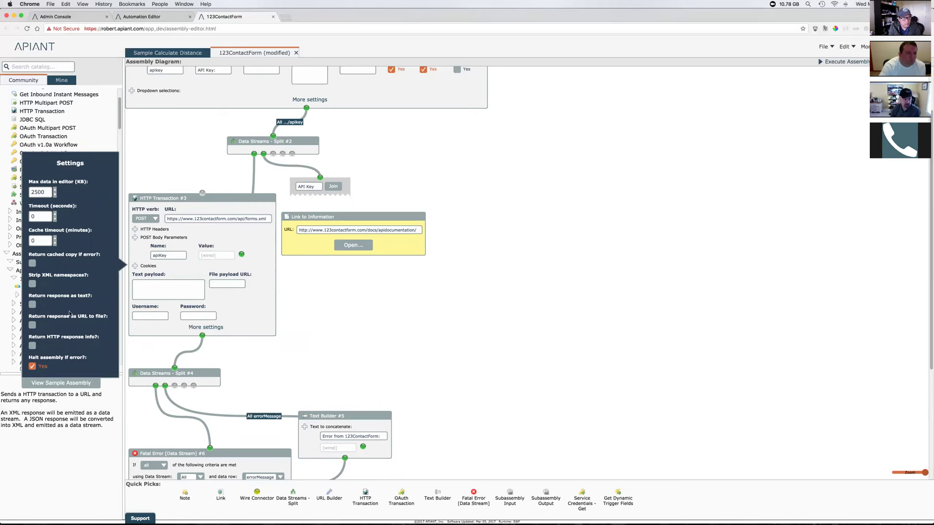
mouse_move(70, 195)
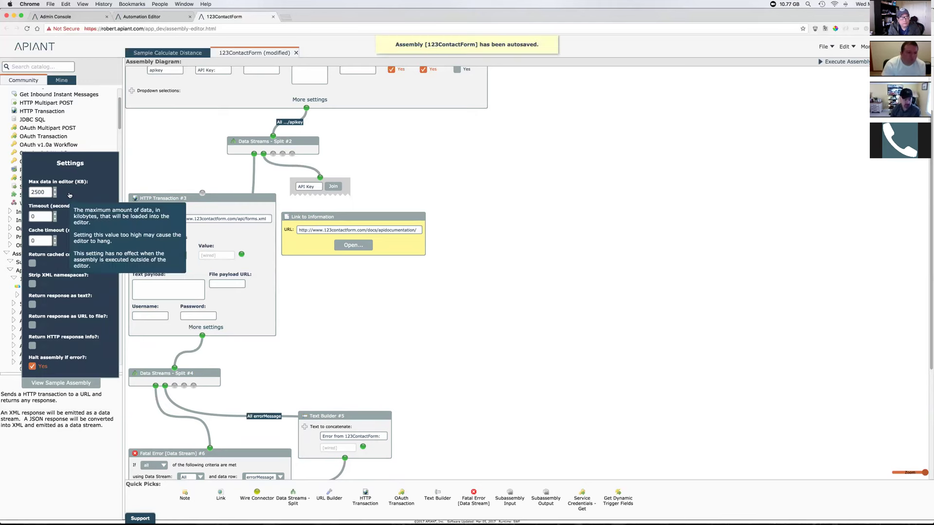
right_click(216, 327)
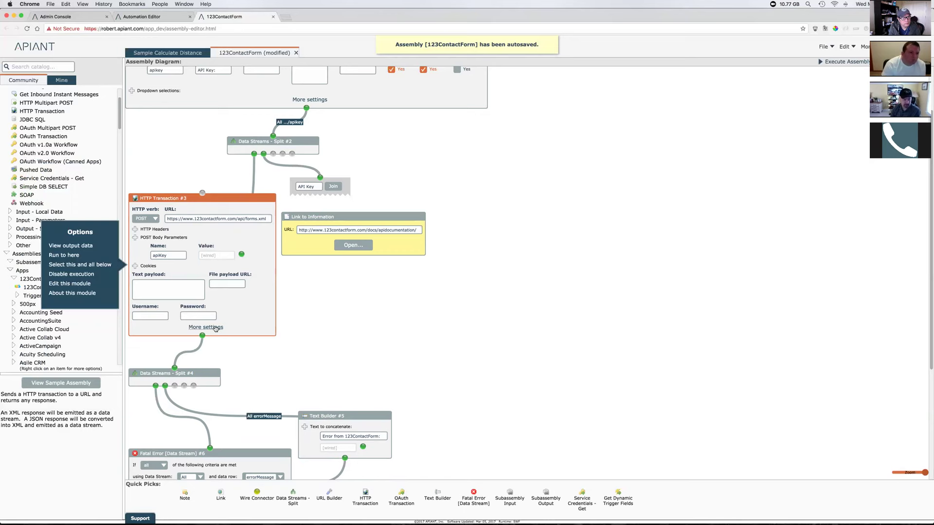
left_click(216, 328)
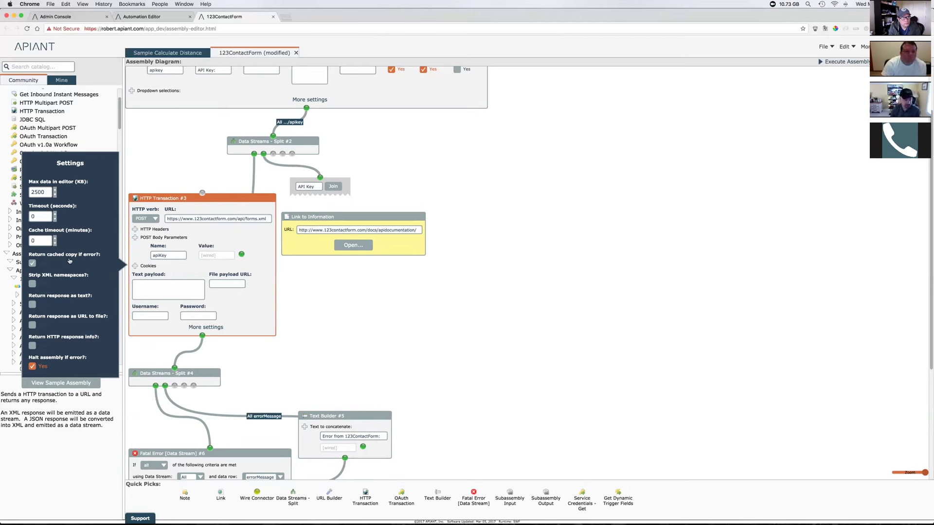
left_click(103, 346)
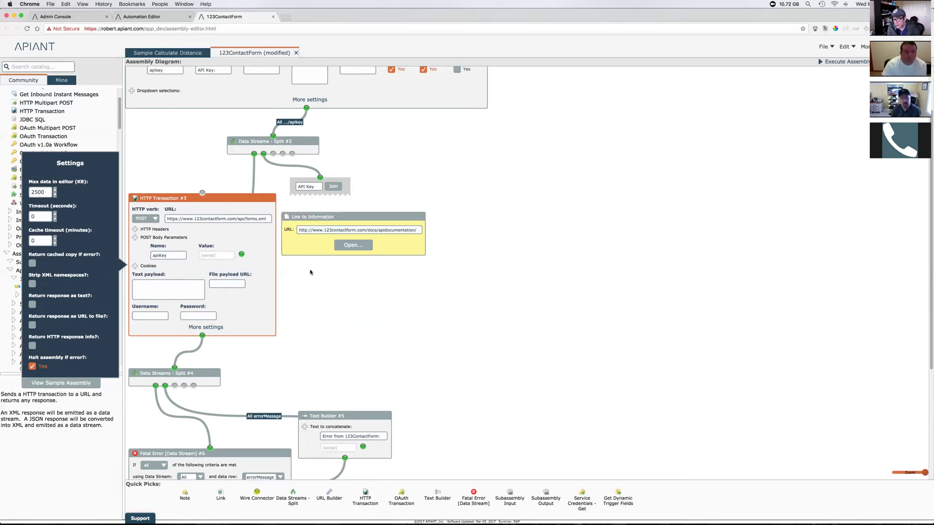
left_click(350, 297)
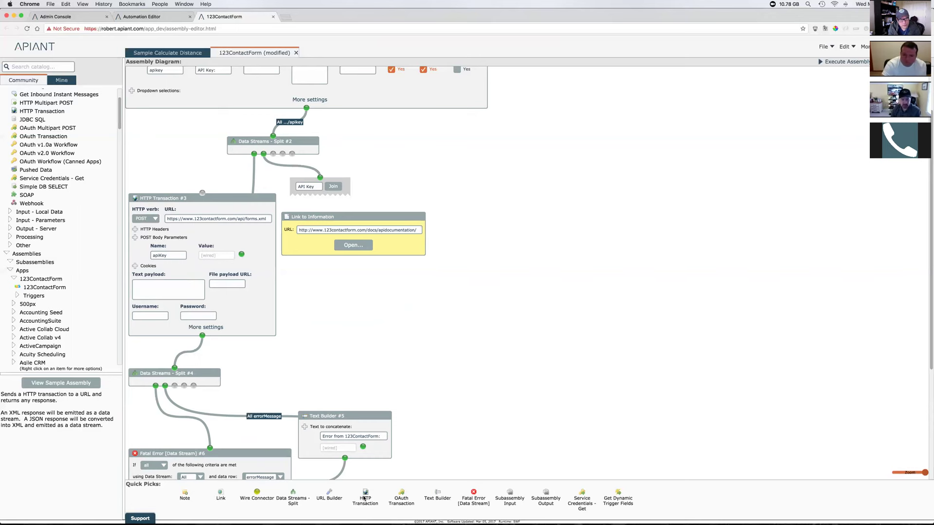
Add a new HTTP Transaction module and a JDBC SQL module to the empty area beside the existing diagram
left_click_drag(364, 498, 440, 297)
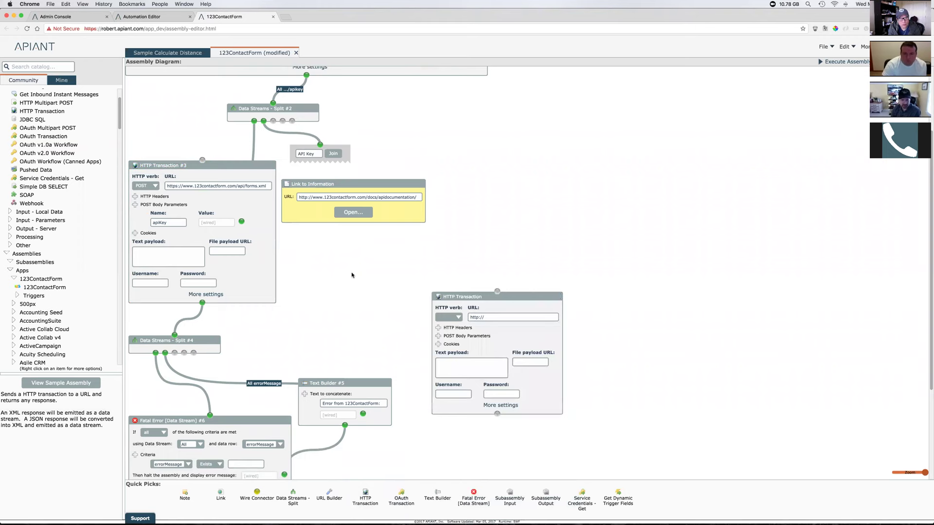
left_click_drag(117, 106, 118, 92)
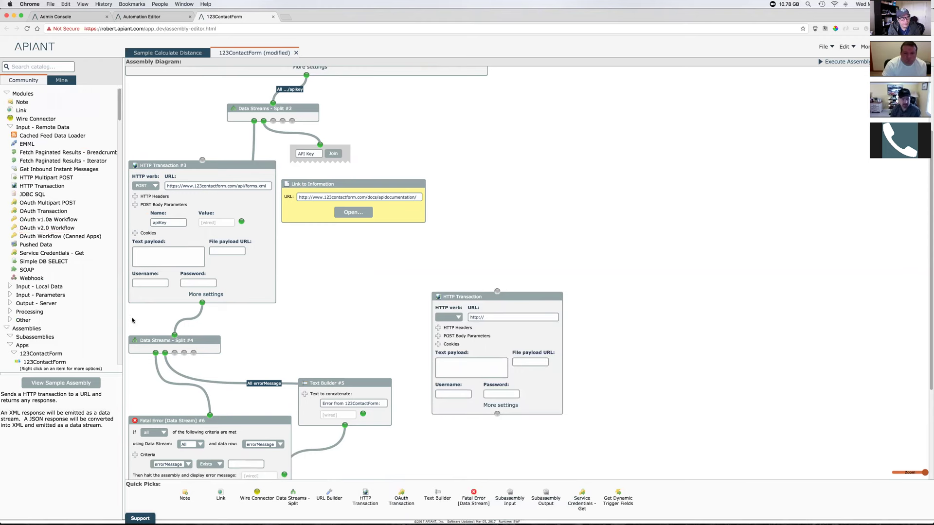
left_click_drag(34, 194, 648, 249)
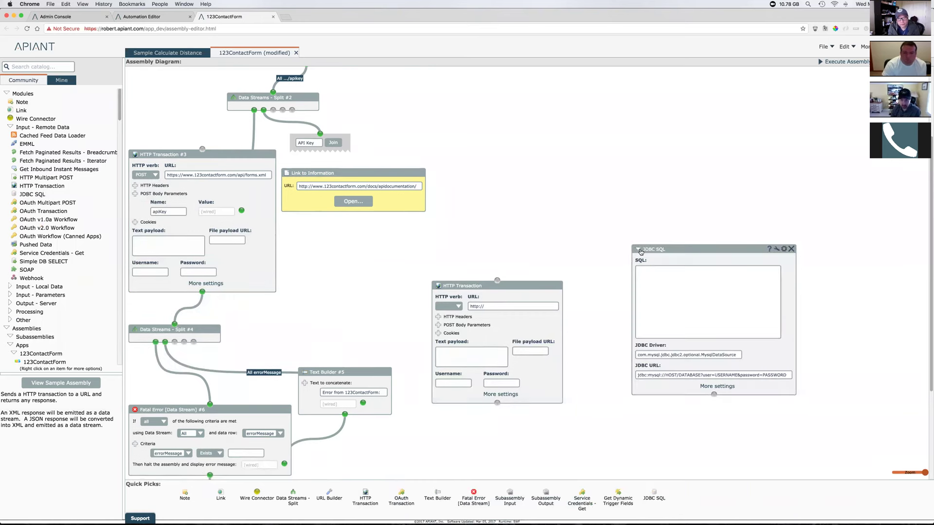
Delete the JDBC SQL module from the diagram and remove its shortcut from the quick picks
left_click(790, 249)
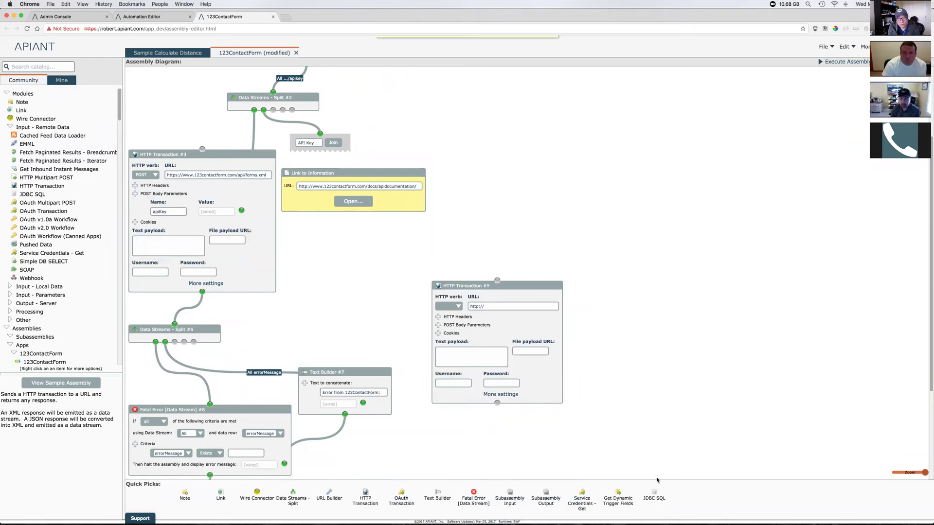
mouse_move(654, 494)
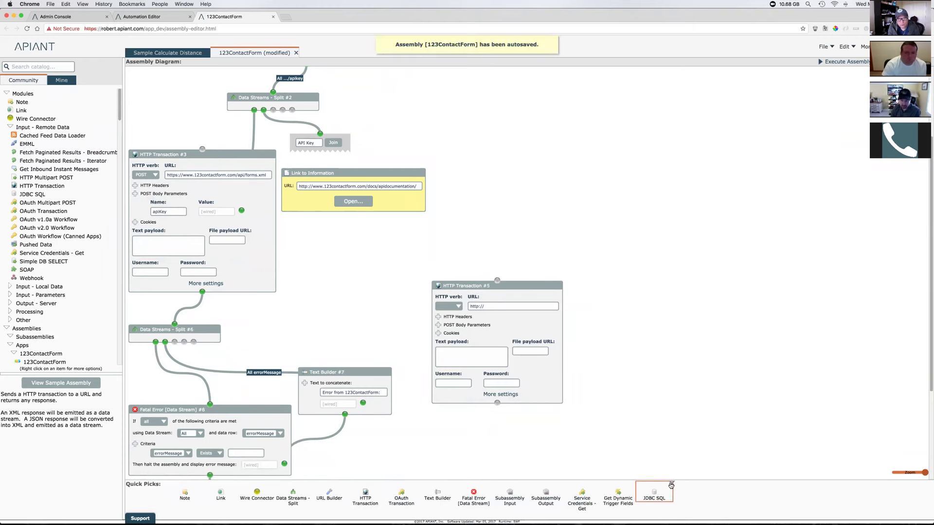
left_click(671, 485)
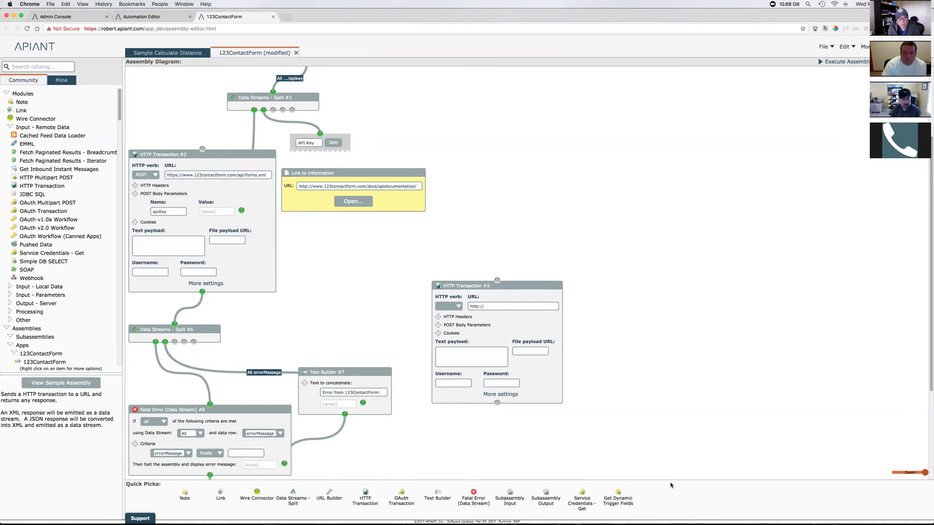
Add the Add Google Docs spreadsheet row subassembly to the quick picks and place it beside the new HTTP Transaction module
left_click(10, 337)
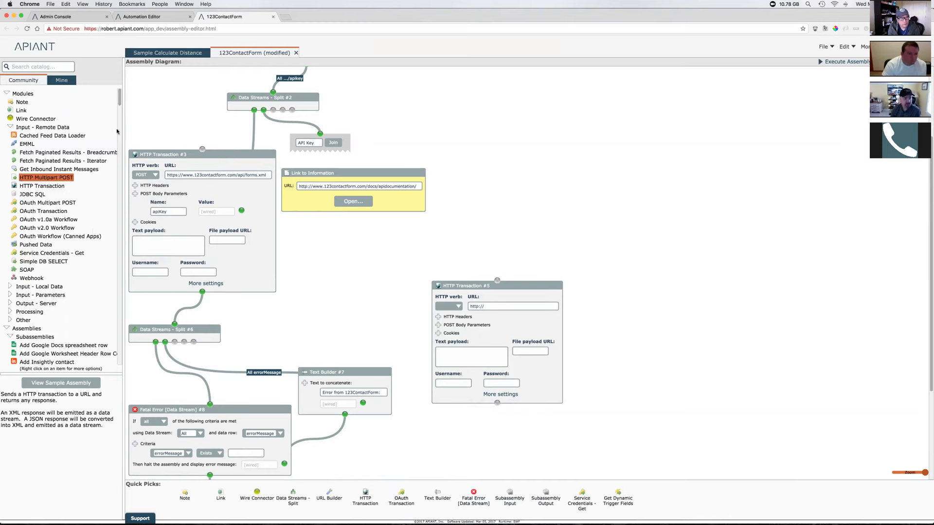
left_click_drag(121, 102, 120, 113)
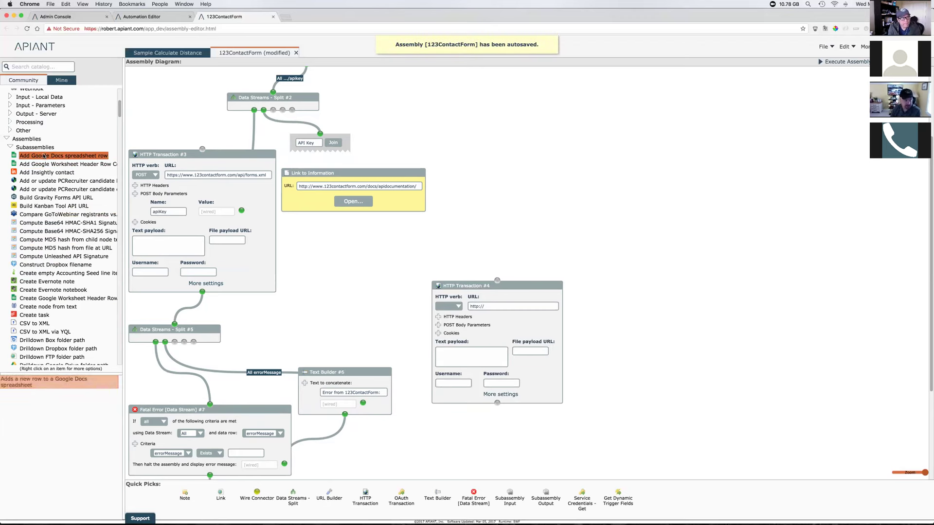
left_click_drag(102, 168, 664, 497)
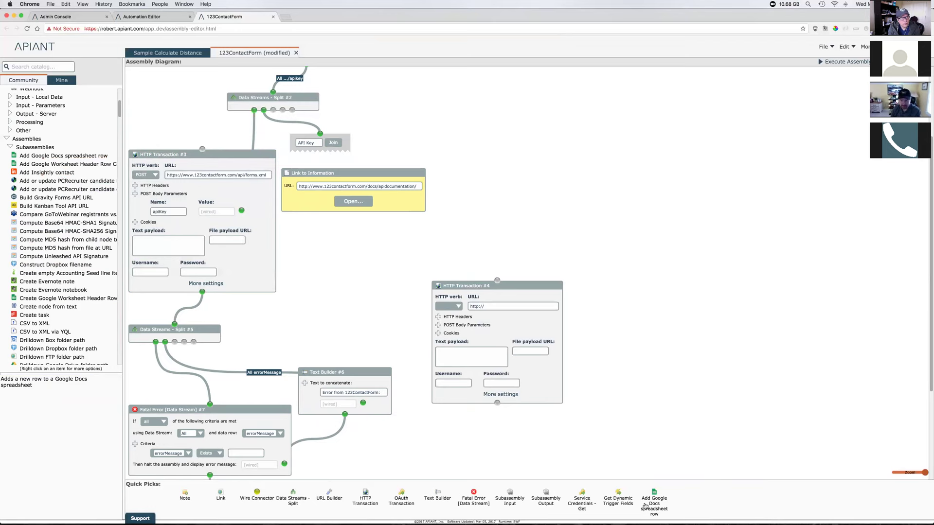
left_click_drag(652, 501, 621, 294)
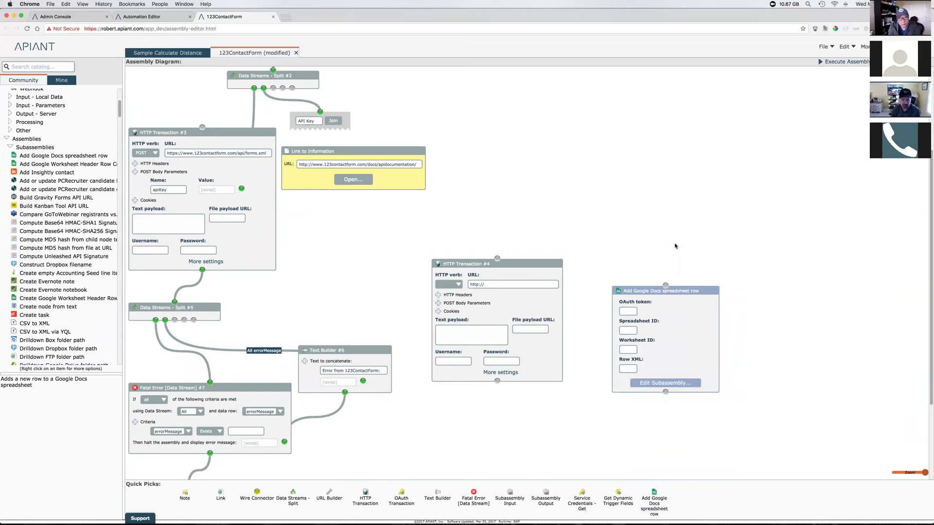
Collapse the Subassemblies and Apps catalog folders, and delete the Add Google Docs spreadsheet row and HTTP Transaction #4 modules from the diagram
left_click(11, 147)
left_click(11, 155)
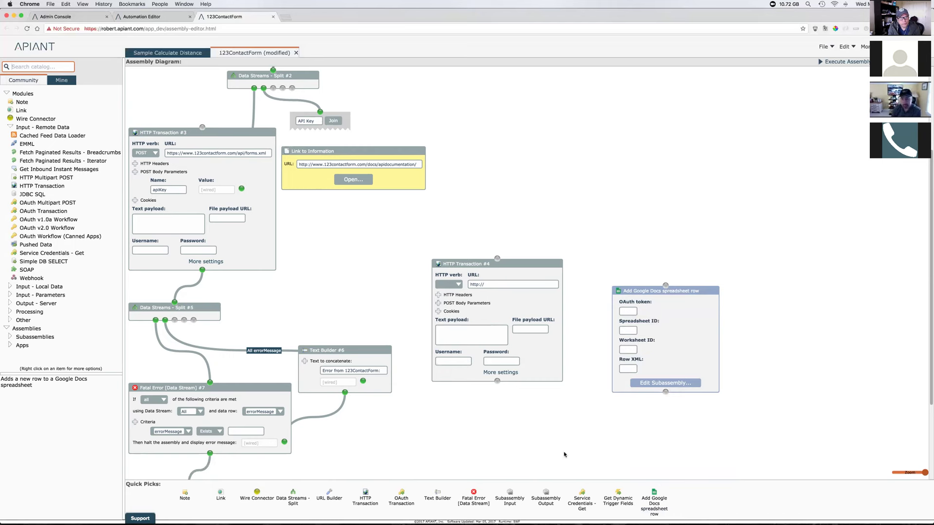
mouse_move(714, 292)
left_click(713, 291)
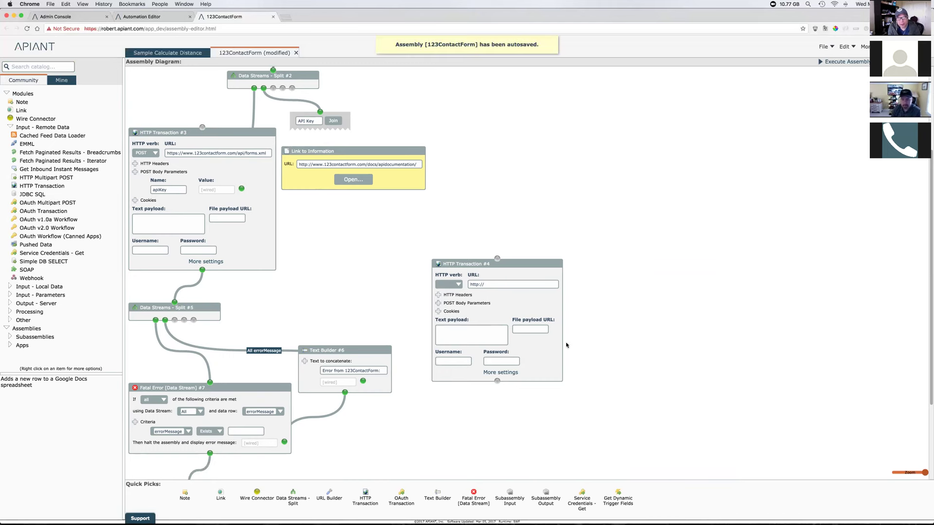
left_click(557, 266)
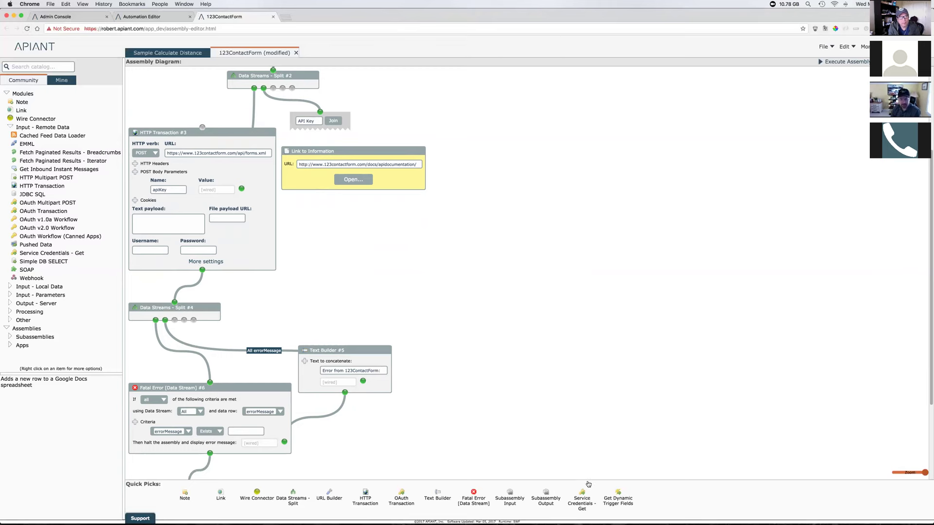
Reload the editor page and reopen the 123ContactForm assembly from the community Apps catalog with its autosaved content
left_click(28, 28)
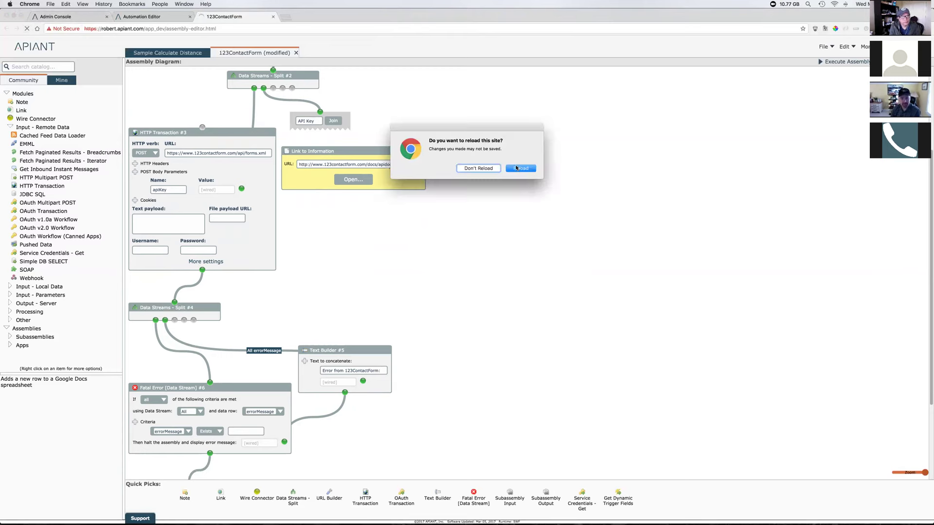
left_click(521, 169)
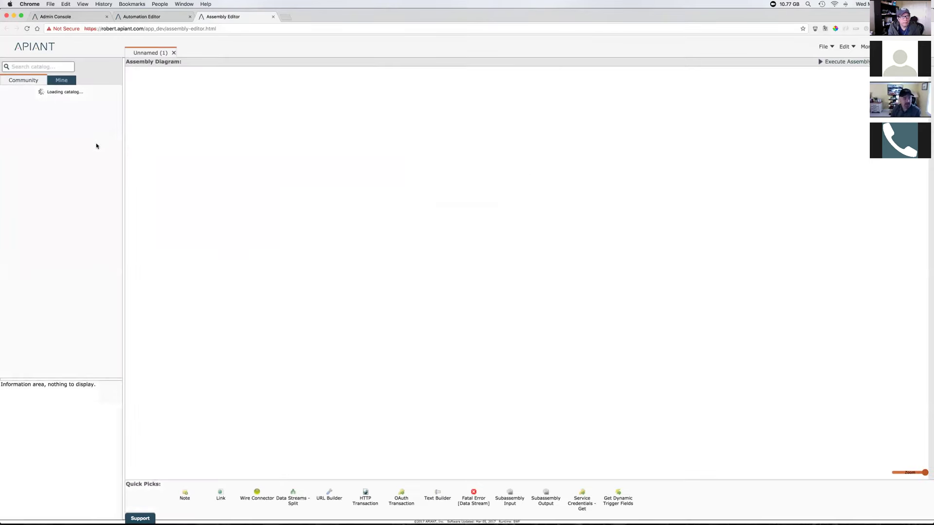
left_click(6, 101)
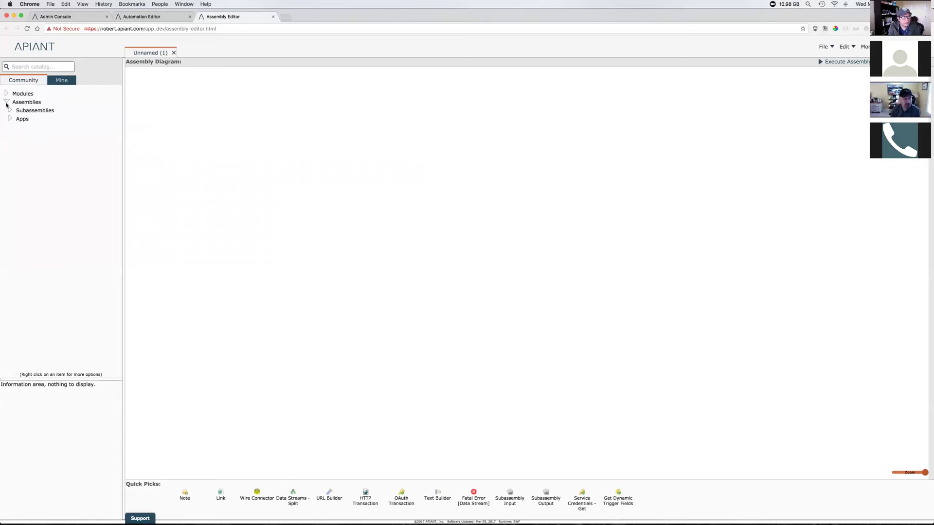
left_click(10, 119)
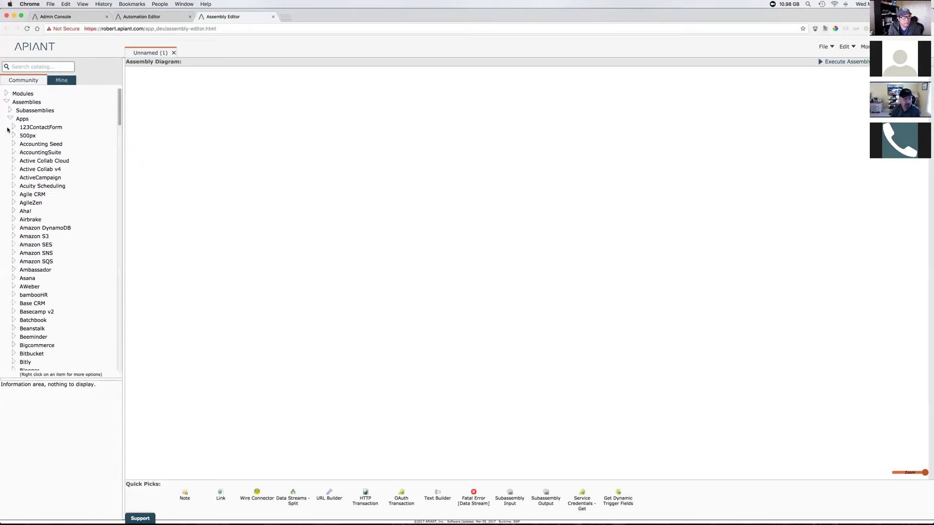
double_click(43, 136)
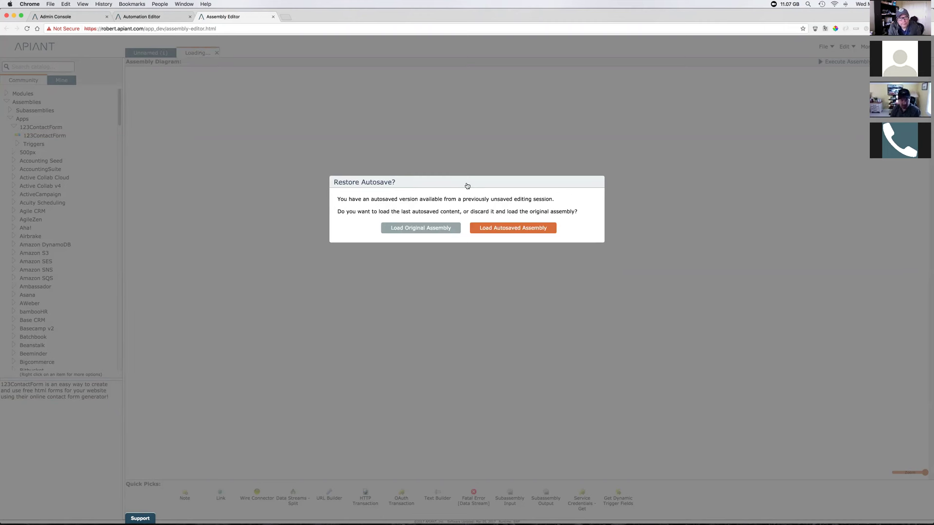
left_click(525, 230)
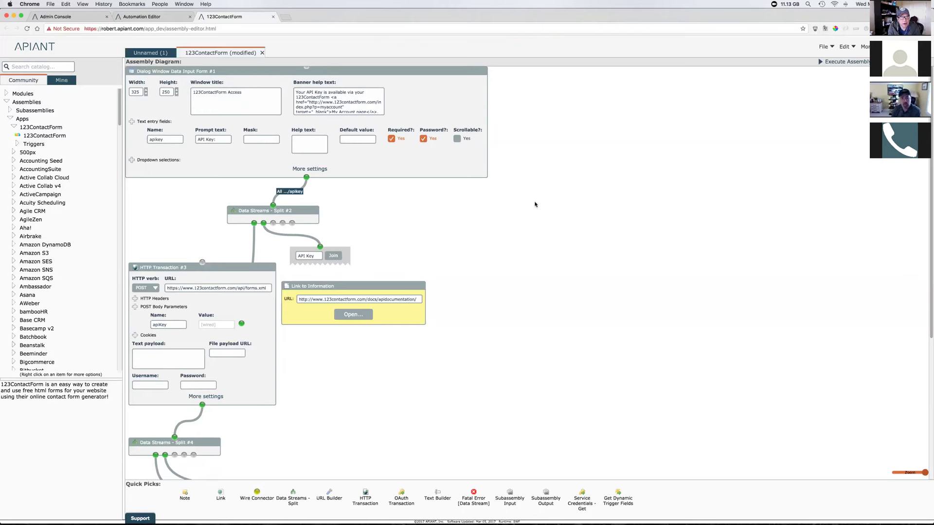
Review the save settings of the 123ContactForm assembly and leave them without saving
left_click(824, 47)
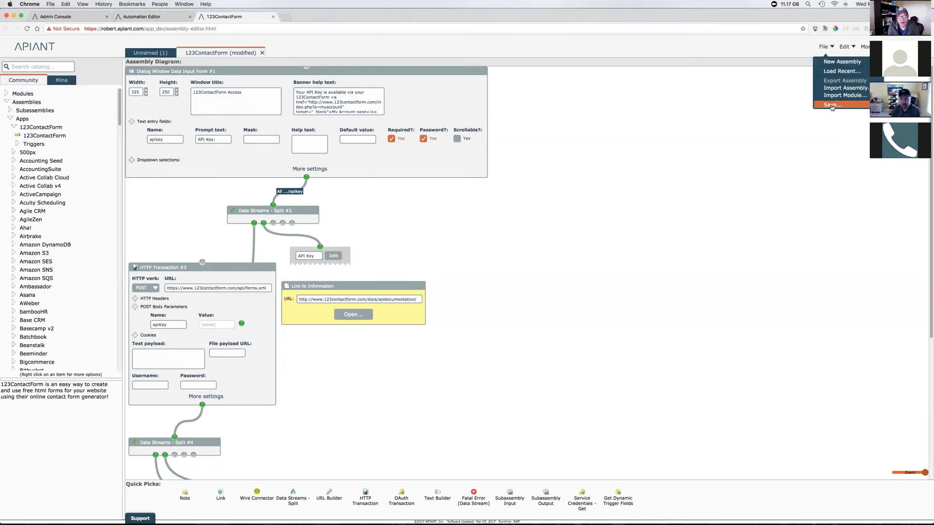
left_click(832, 105)
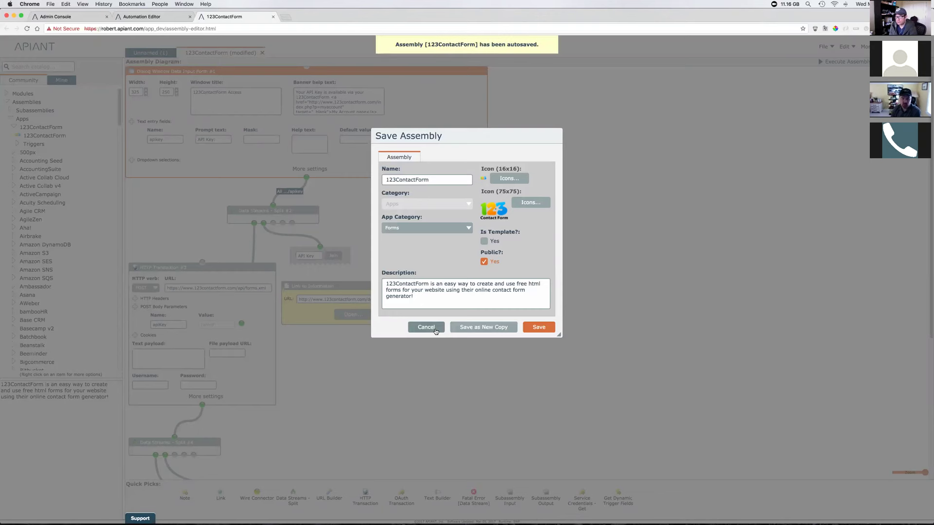
left_click(426, 327)
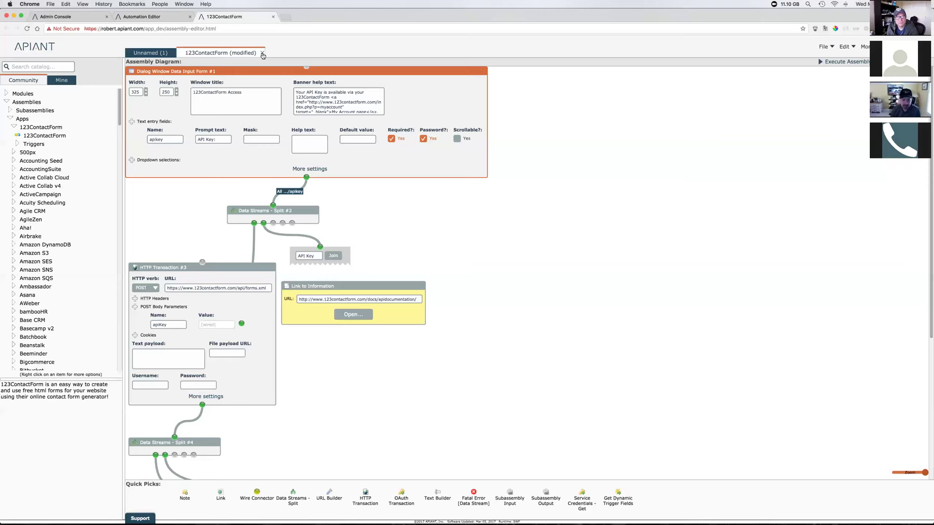
Try appending 10-20 to the 123ContactForm name in the save settings, then remove the suffix and cancel the save
left_click(824, 48)
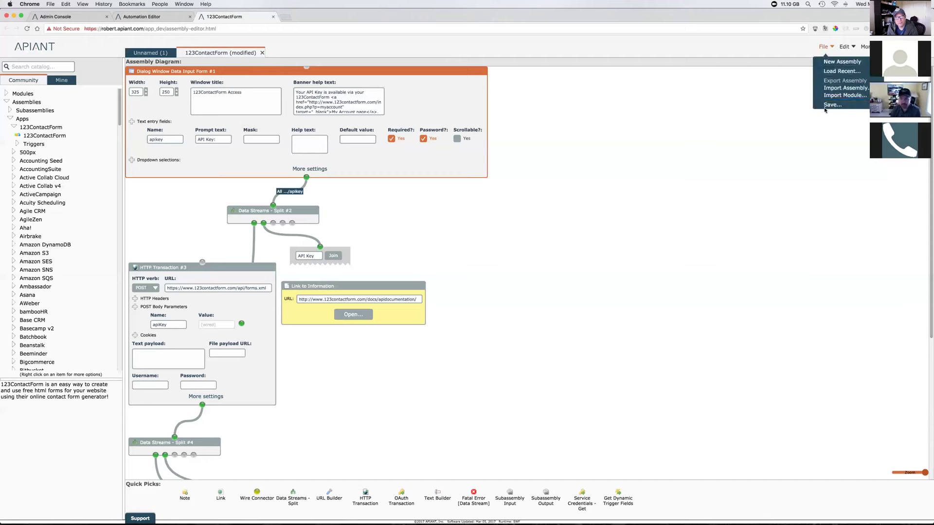
left_click(832, 105)
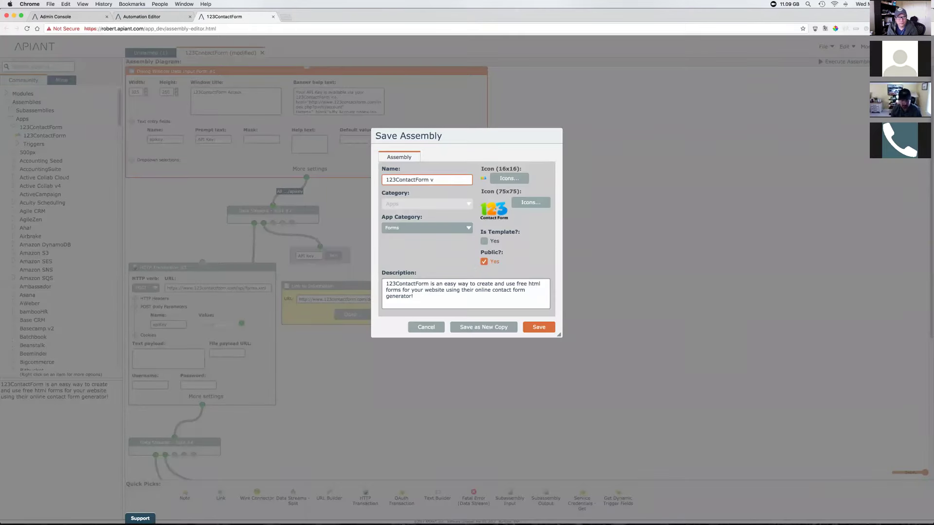
type("10-20-1")
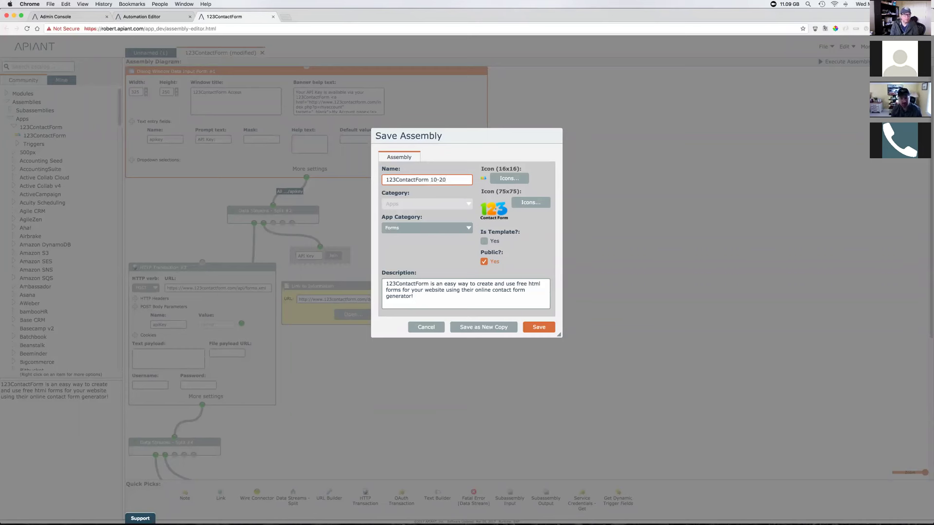
key("BackSpace")
key("BackSpace")
key("BackSpace")
key("BackSpace")
key("BackSpace")
key("BackSpace")
key("BackSpace")
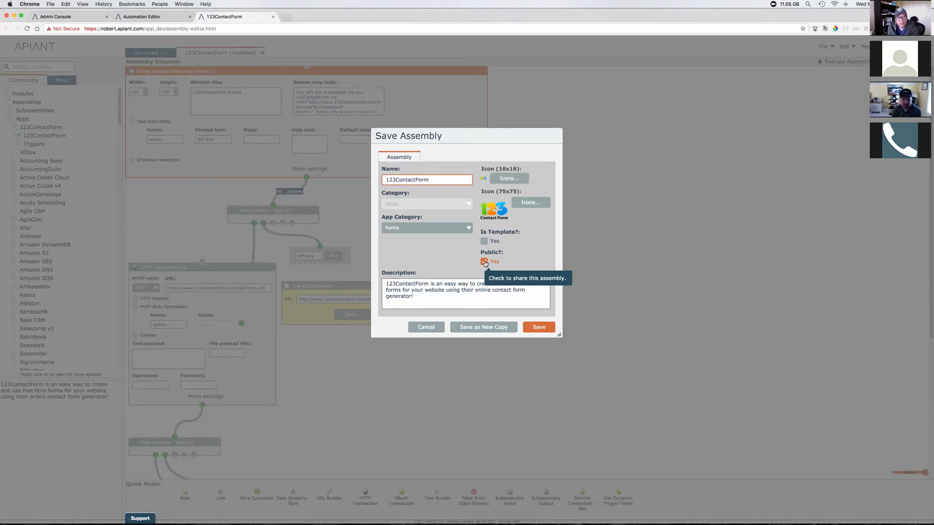
left_click(429, 333)
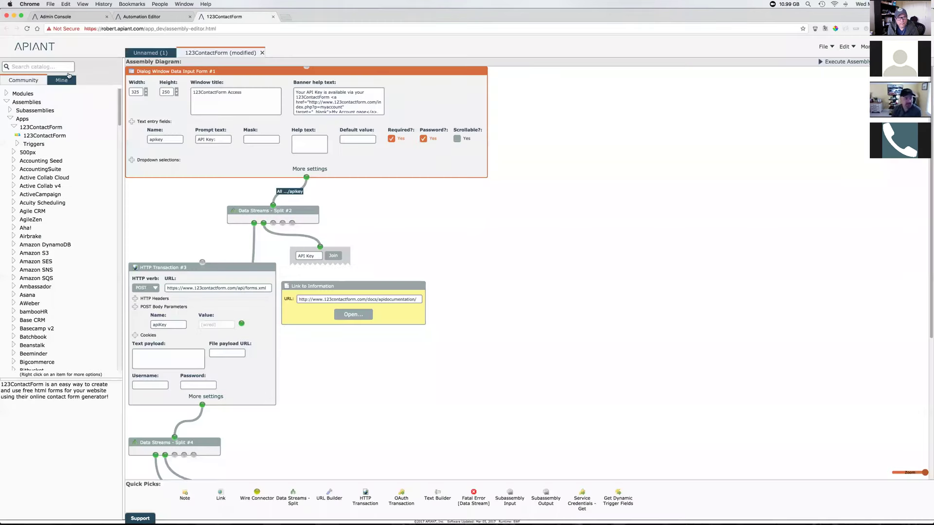
Examine the Apps folder under My Assemblies in the personal catalog, and collapse it again
left_click(67, 80)
left_click(6, 102)
left_click(11, 145)
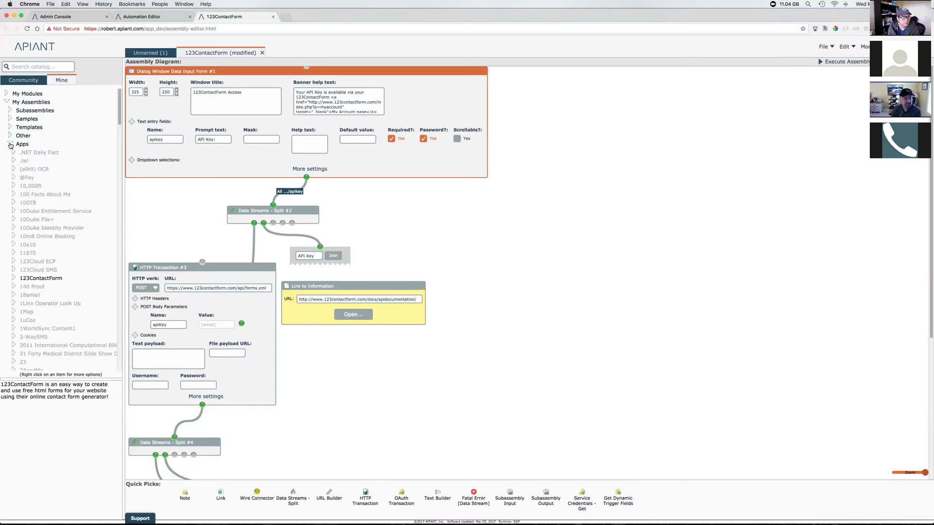
left_click(10, 145)
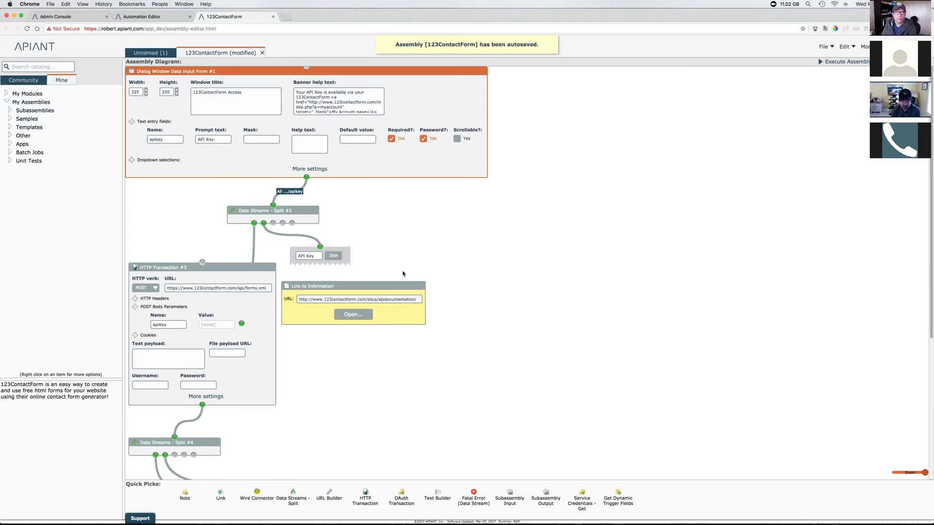
Select the HTTP Transaction #3 module and review its available HTTP verbs without changing the verb
left_click(282, 258)
left_click_drag(283, 257, 123, 419)
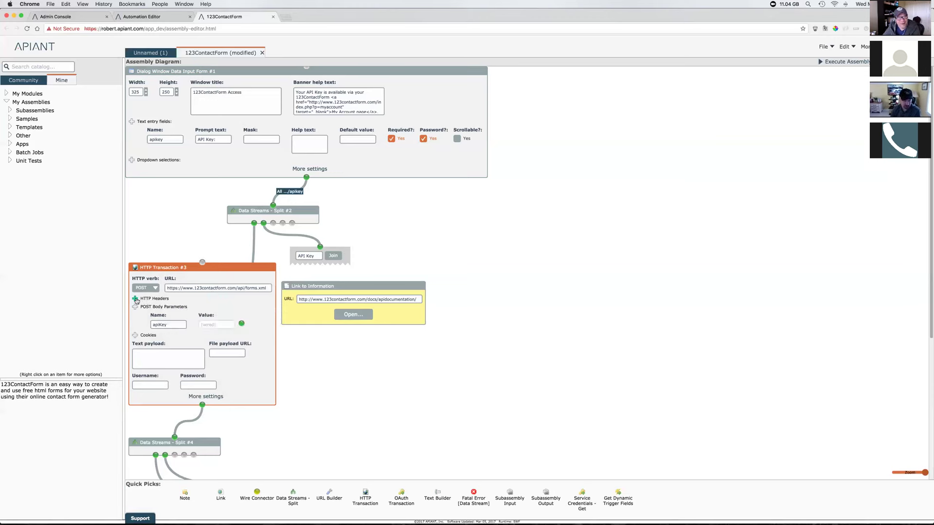
left_click(148, 289)
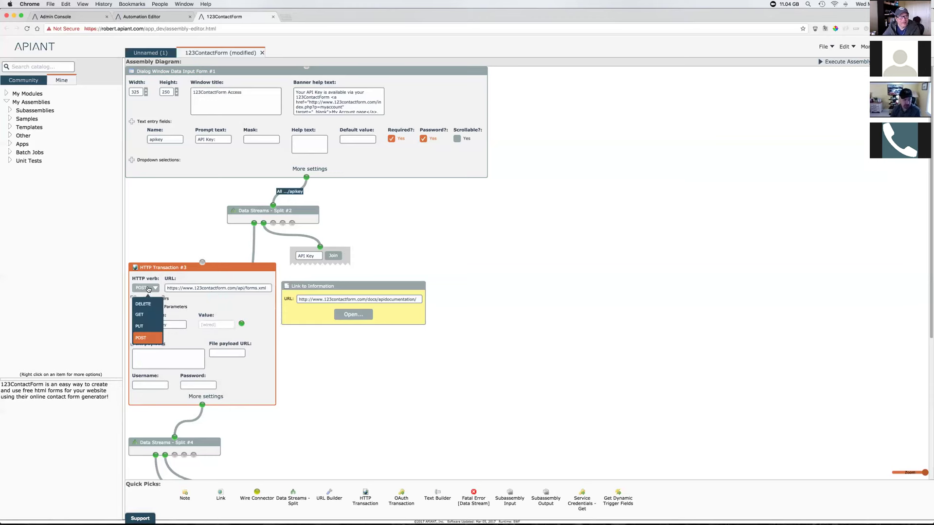
left_click(238, 300)
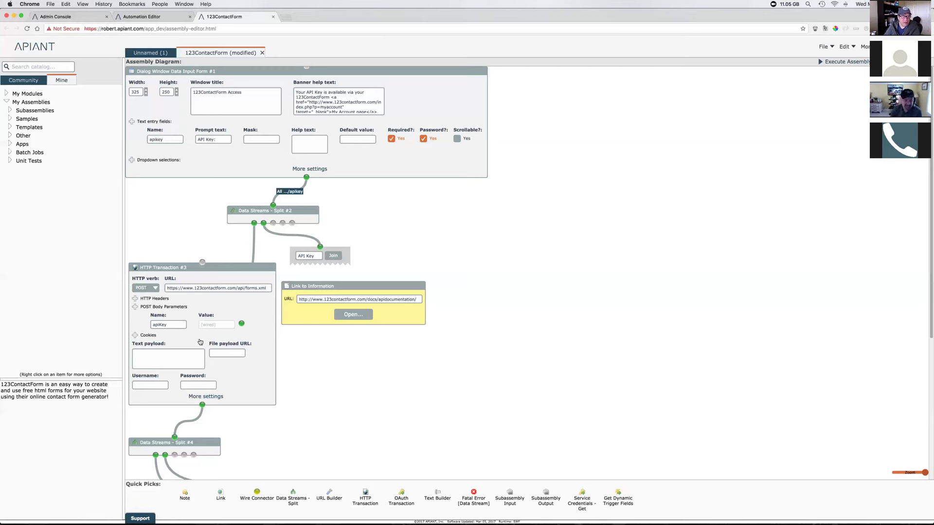
Search the catalog for oauth and place an OAuth Transaction module beside the Link to Information note
type("oauth")
key("Return")
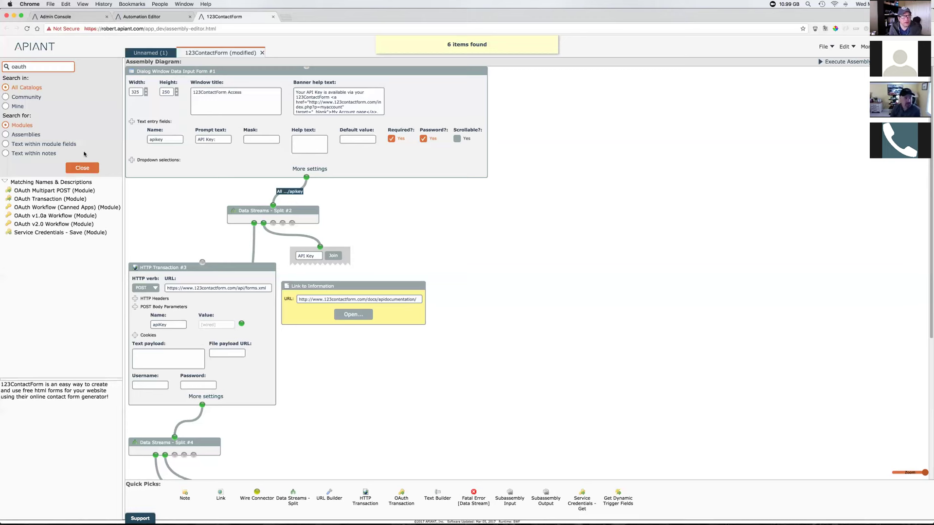
left_click(35, 199)
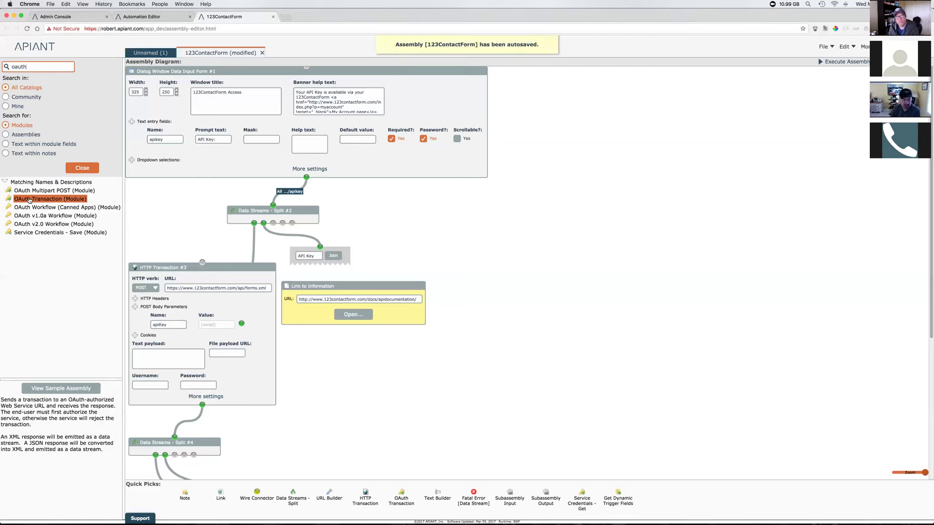
left_click_drag(30, 199, 445, 294)
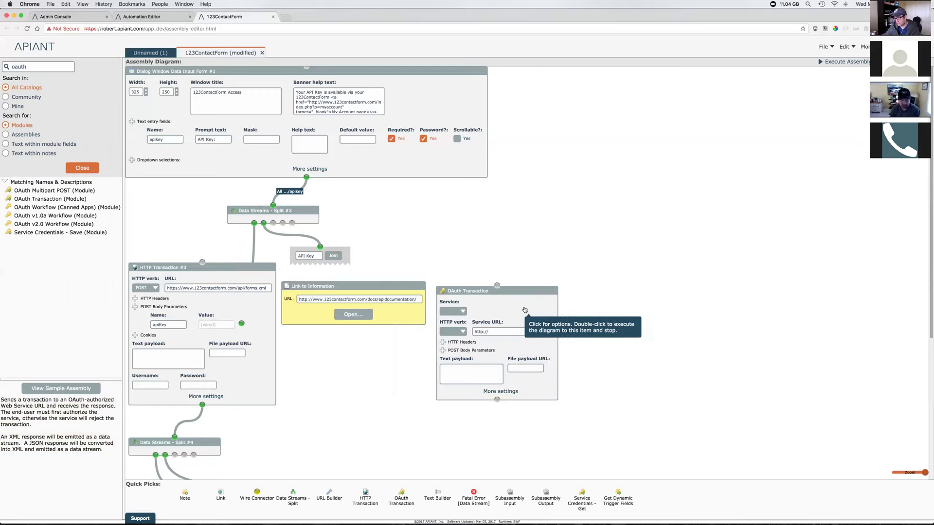
Review the OAuth Transaction module's options, and select it and HTTP Transaction #3 in turn to compare them
left_click(481, 345)
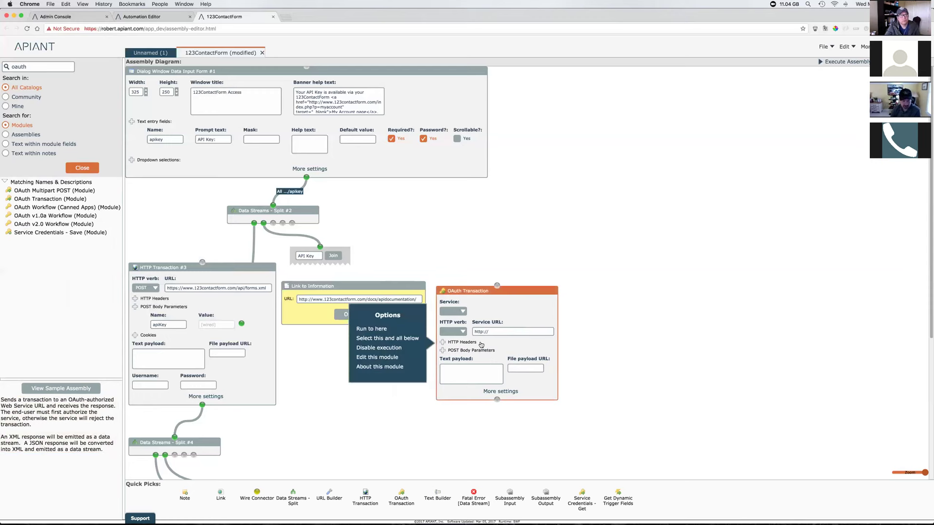
left_click(532, 346)
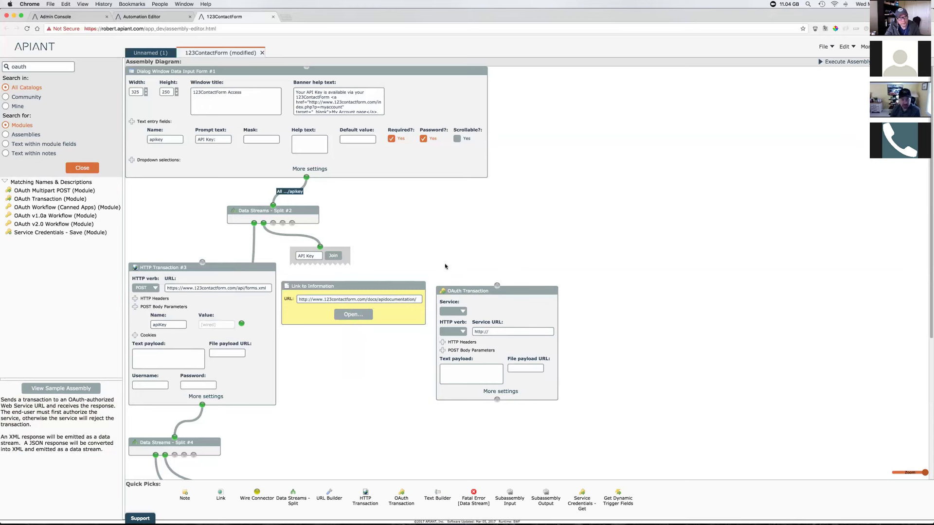
left_click_drag(422, 270, 582, 419)
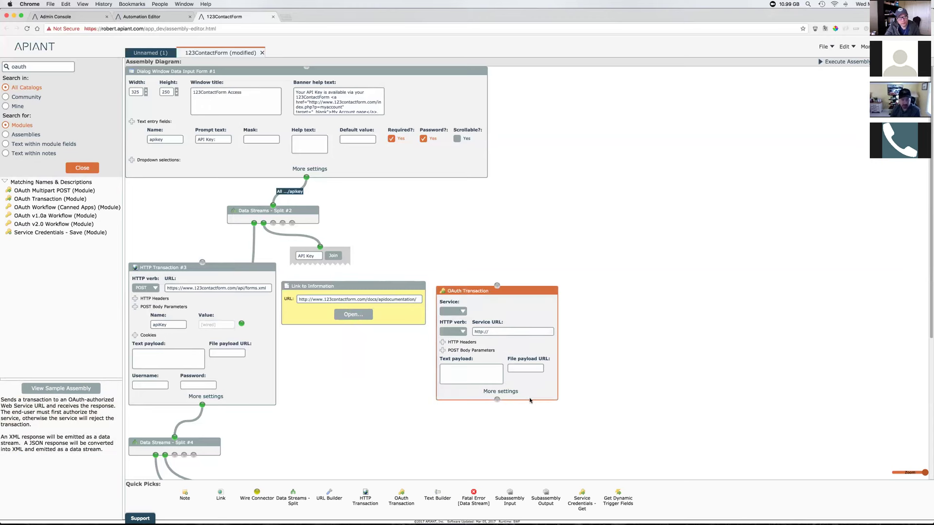
left_click(285, 258)
left_click(162, 374)
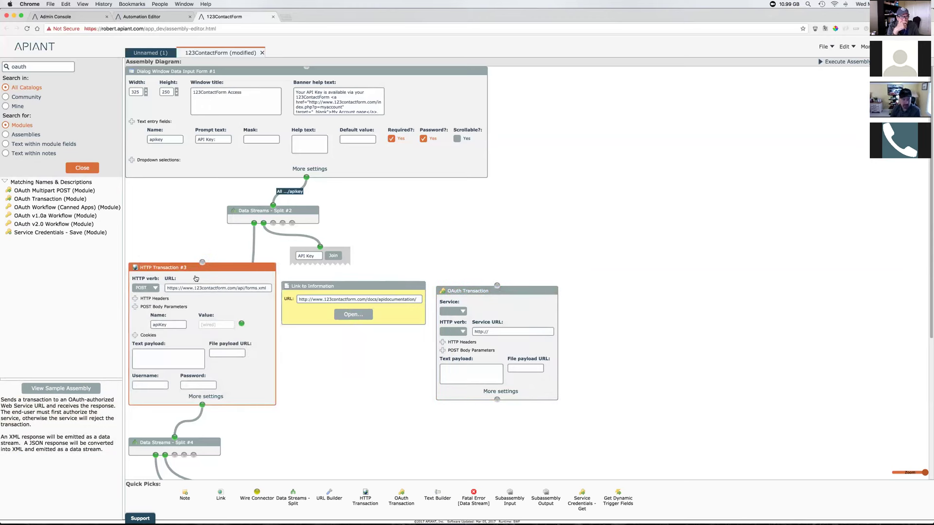
Close the catalog search and read the descriptions of modules in the Input - Remote Data folder of My Modules
left_click(74, 167)
left_click(6, 94)
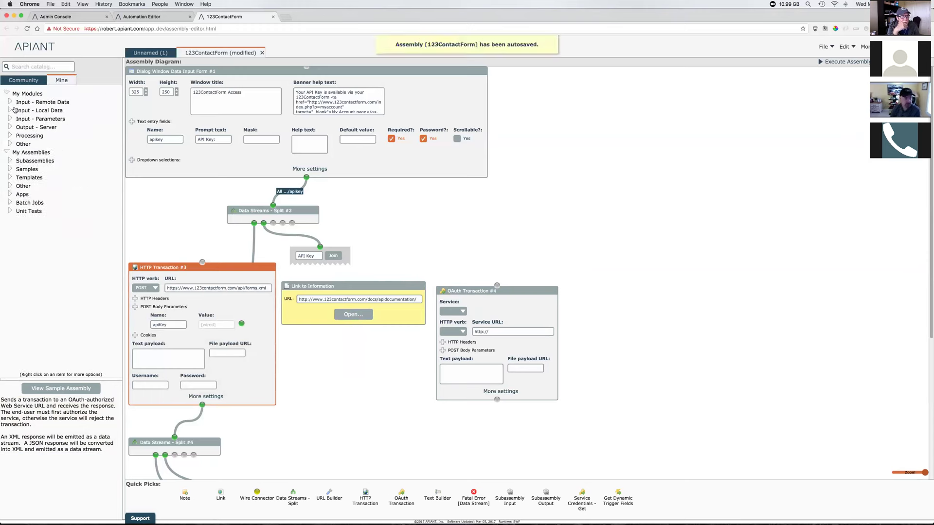
left_click(11, 103)
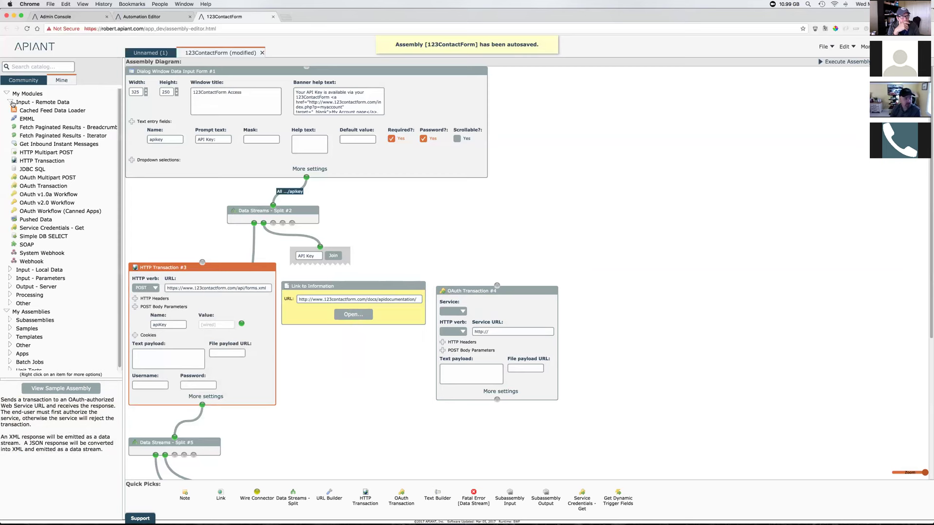
left_click(52, 110)
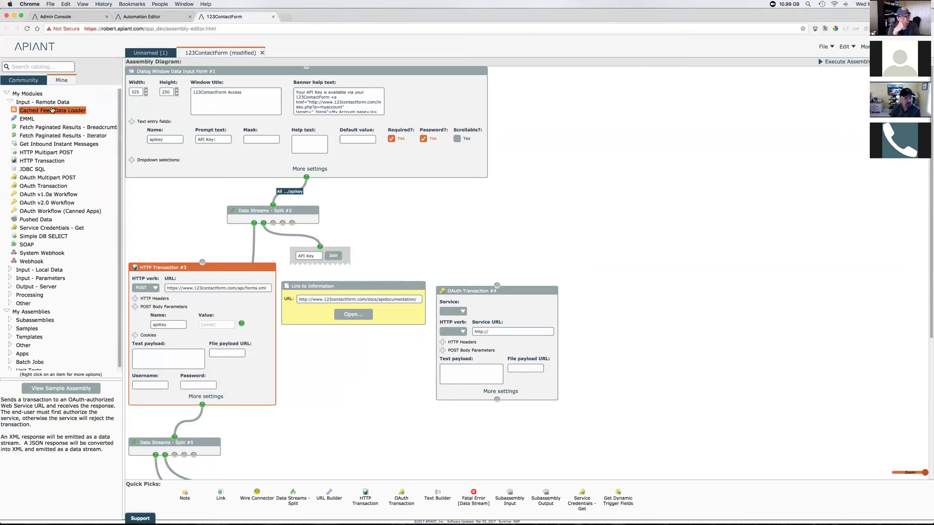
left_click(58, 144)
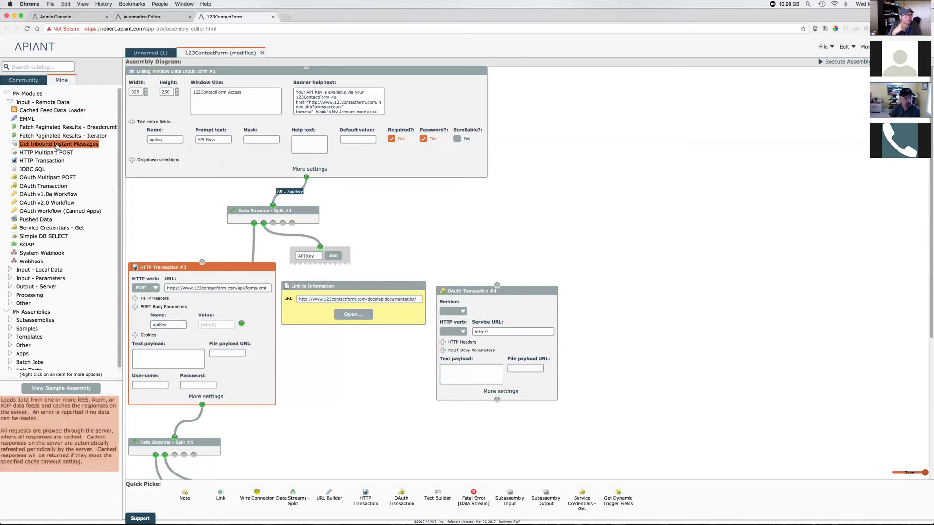
left_click(54, 153)
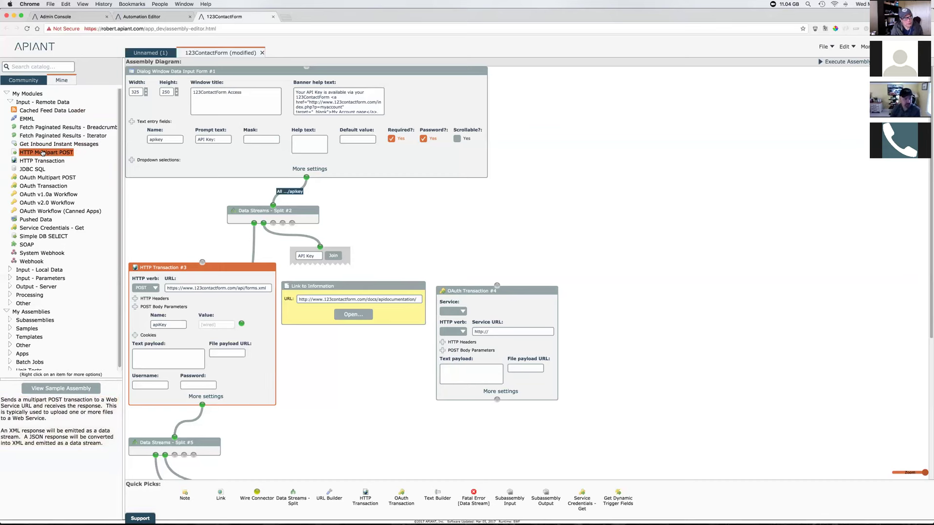
Place an HTTP Multipart POST module with two empty multipart parameters in the empty diagram area, and delete the module again
left_click_drag(42, 153, 631, 242)
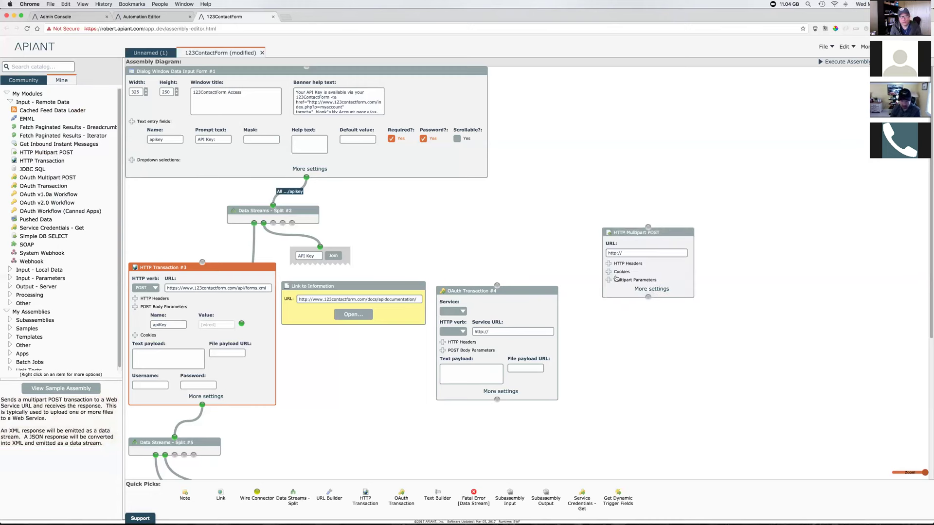
left_click(609, 280)
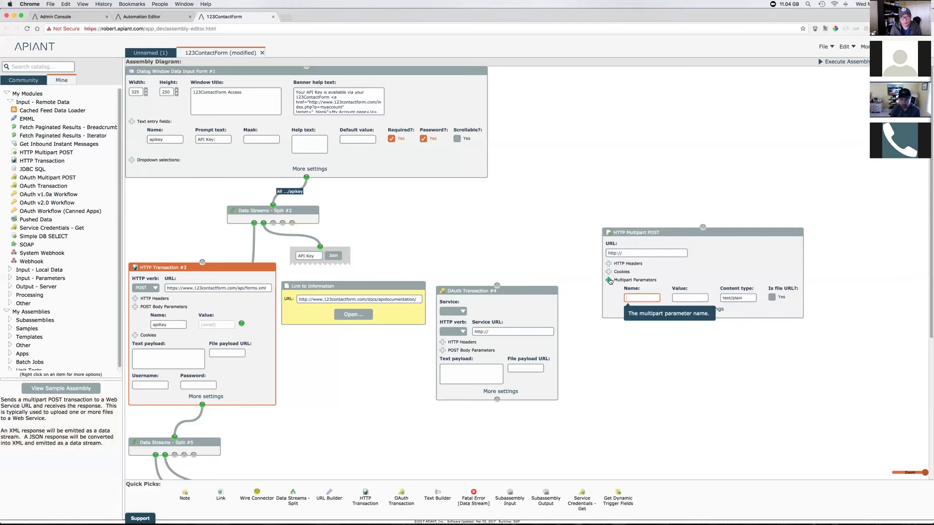
left_click(610, 281)
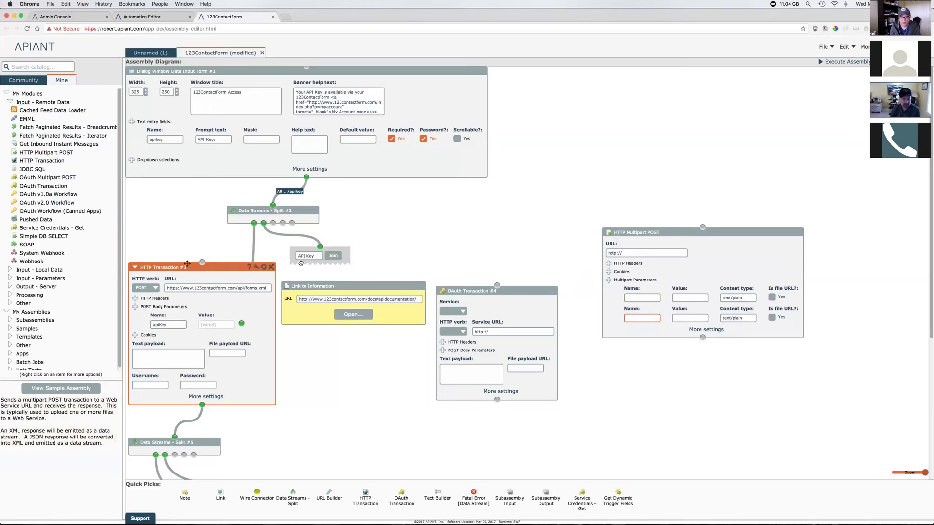
left_click(798, 233)
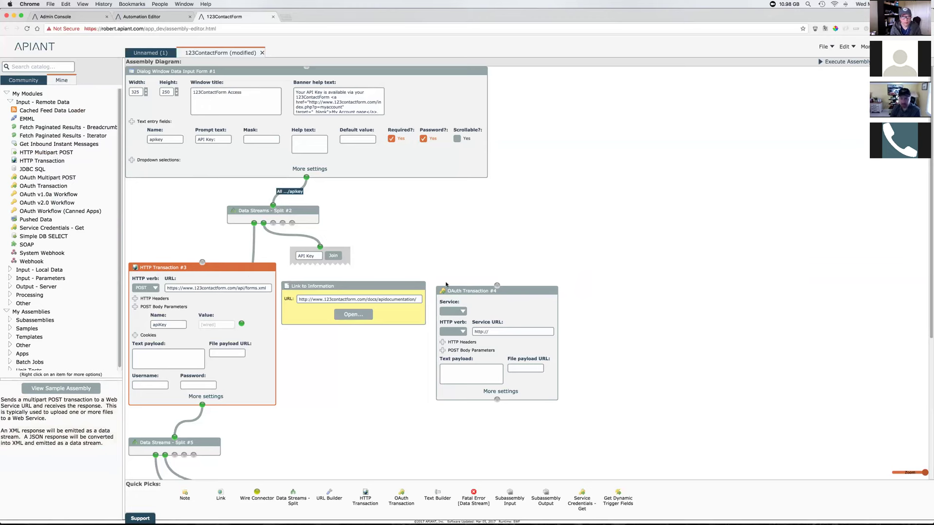
Place an OAuth Multipart POST module beside OAuth Transaction #4 and select both modules together
left_click_drag(424, 267, 581, 425)
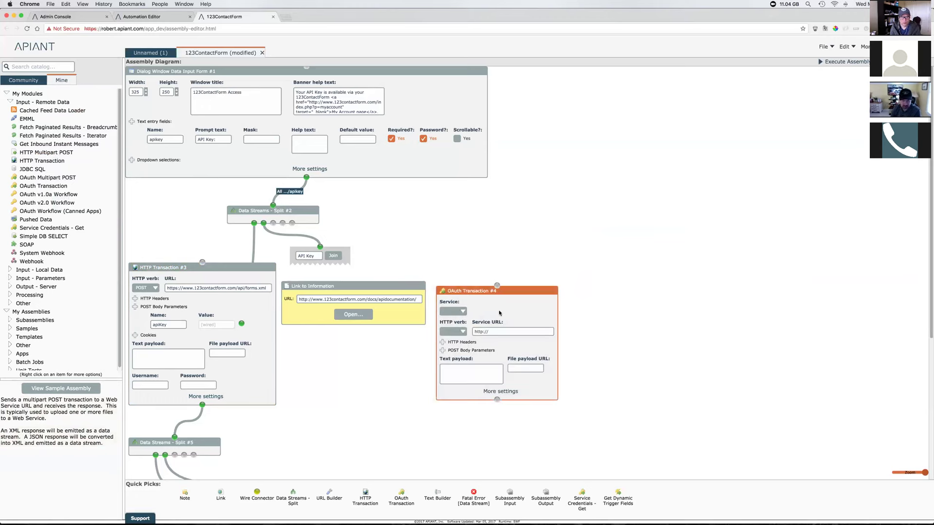
left_click(52, 178)
left_click_drag(52, 177, 592, 313)
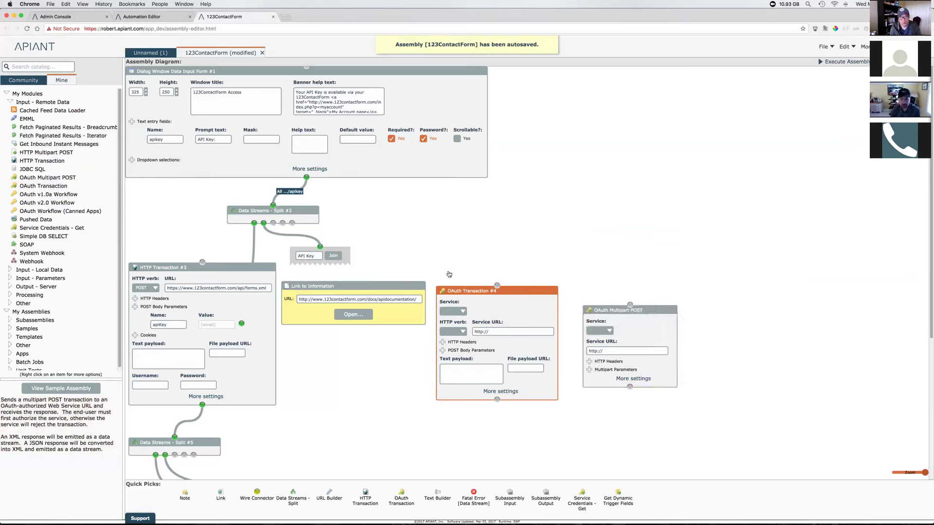
left_click(428, 266)
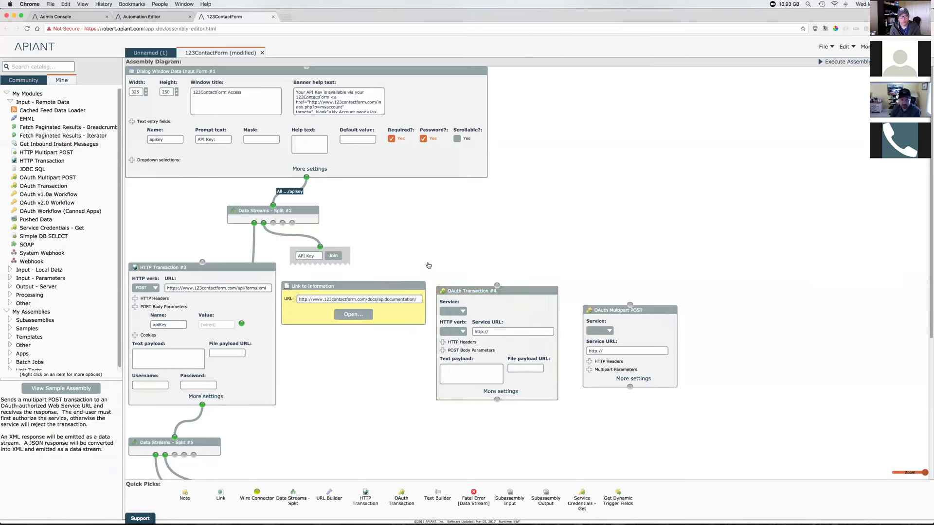
left_click_drag(432, 266, 730, 424)
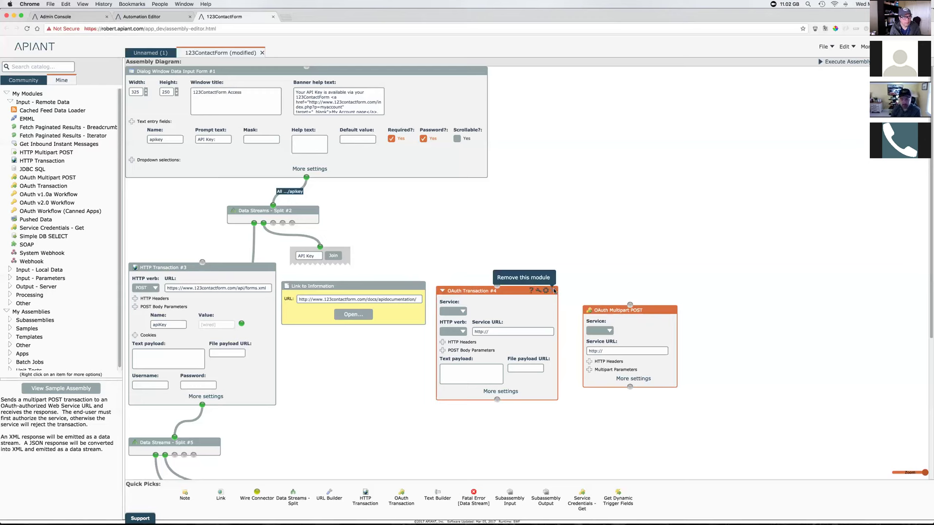
Delete the OAuth Transaction #4 and OAuth Multipart POST modules, and view the description of Service Credentials - Get in the catalog
left_click(555, 290)
left_click(674, 310)
left_click(88, 229)
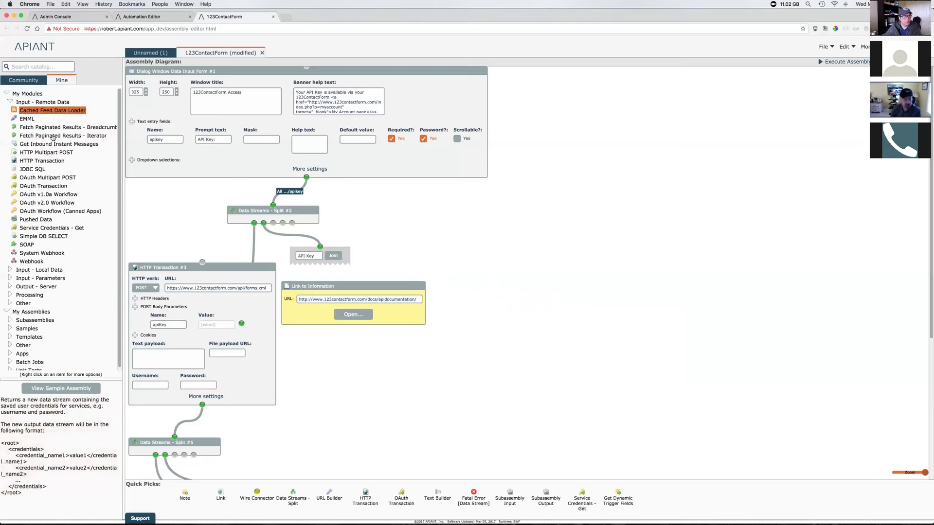
Place a URL Builder module in the empty diagram area with one path element and two query parameters, and delete the module again
left_click_drag(330, 497, 507, 332)
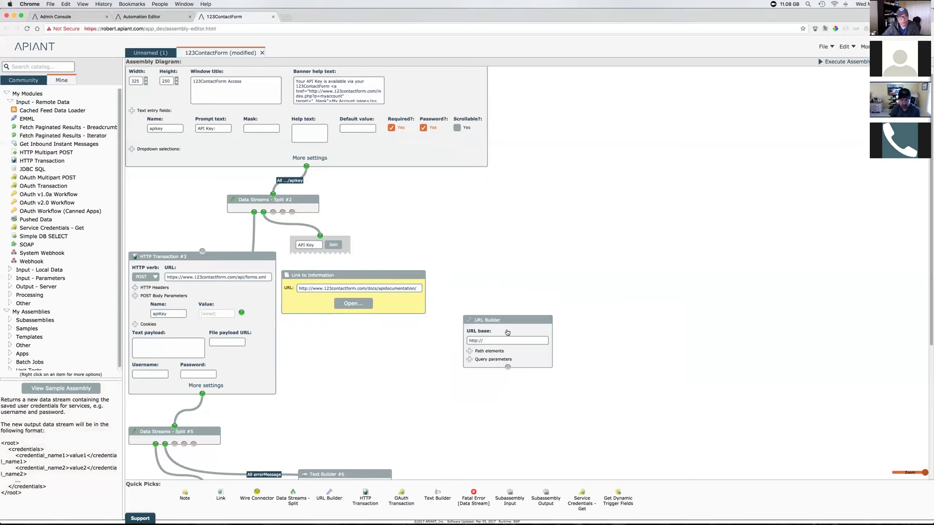
left_click(470, 360)
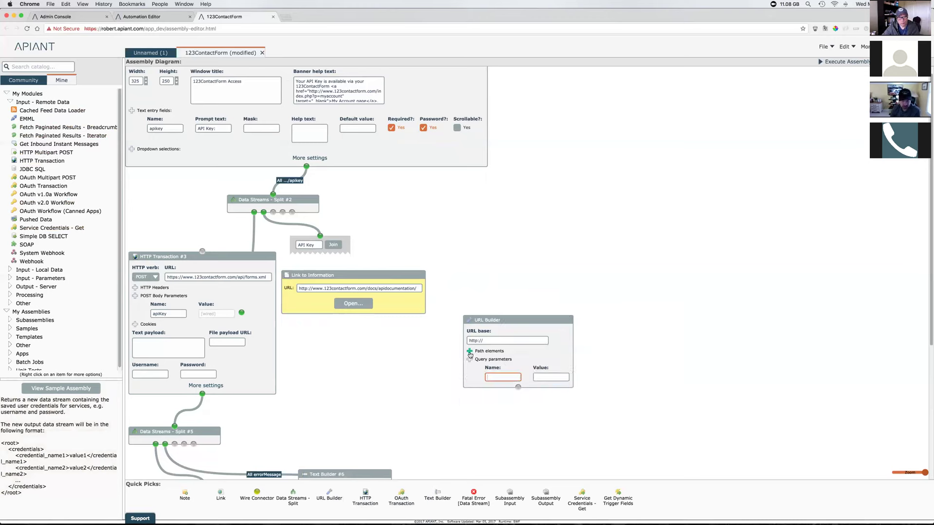
left_click(470, 353)
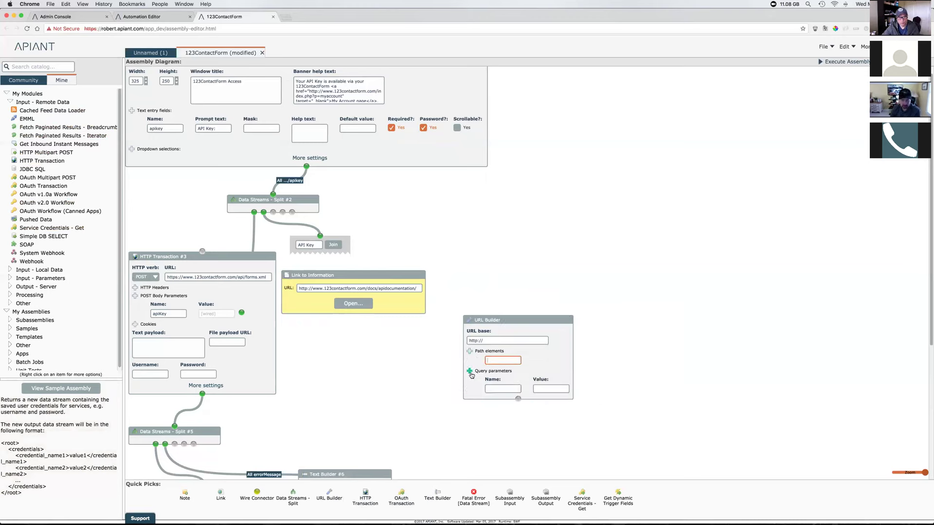
left_click(470, 371)
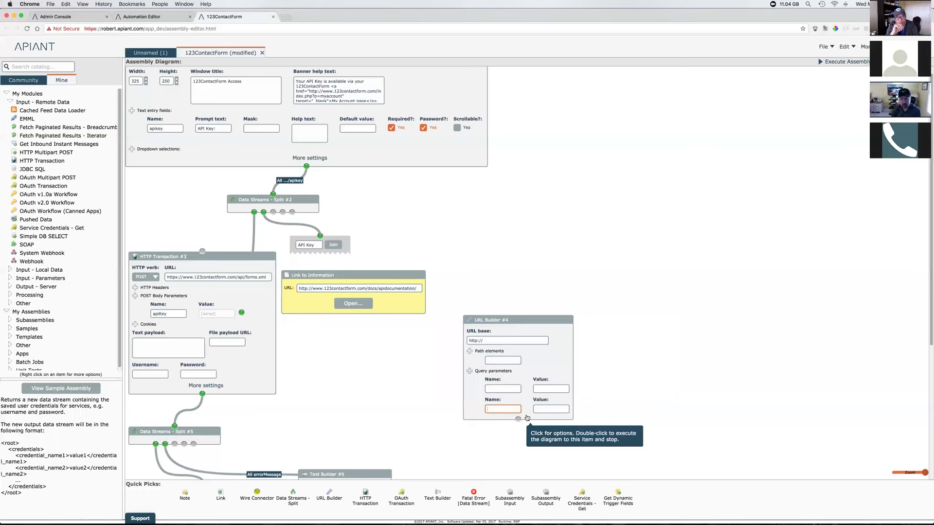
mouse_move(569, 322)
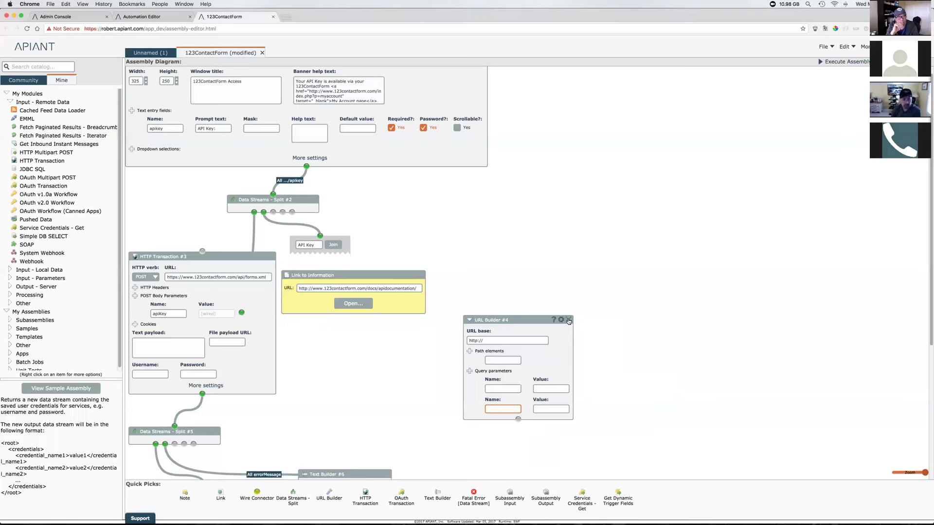
left_click(569, 321)
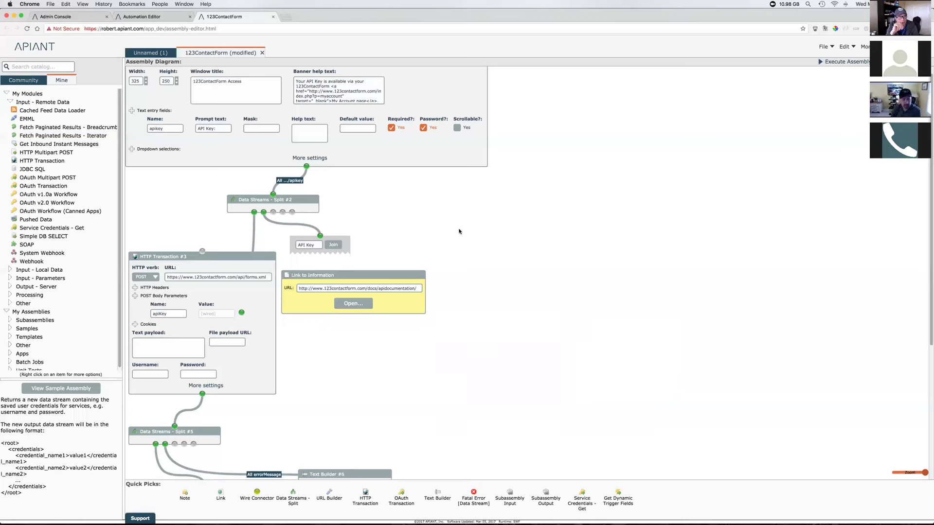
Place a Wire Connector beside the API Key connector, wire the last output of Data Streams - Split #2 into it, and give it a placeholder name
mouse_move(348, 239)
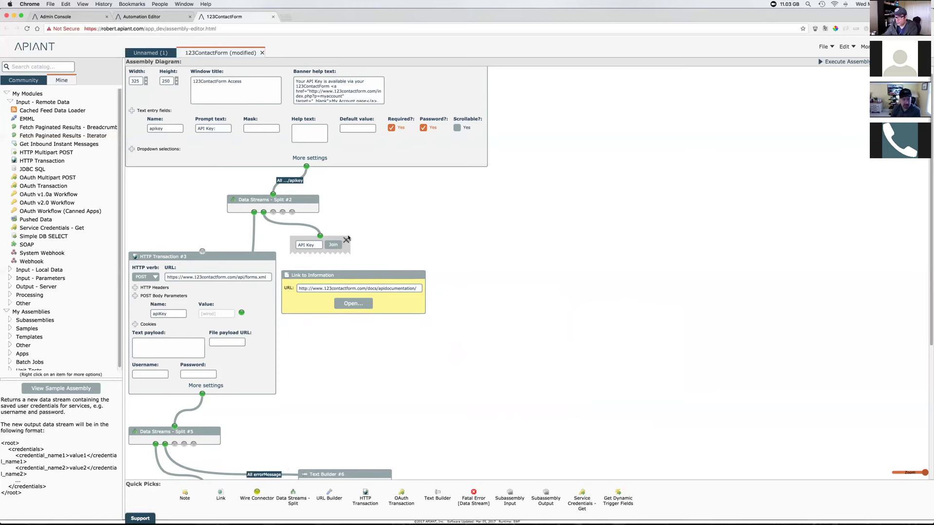
mouse_move(314, 239)
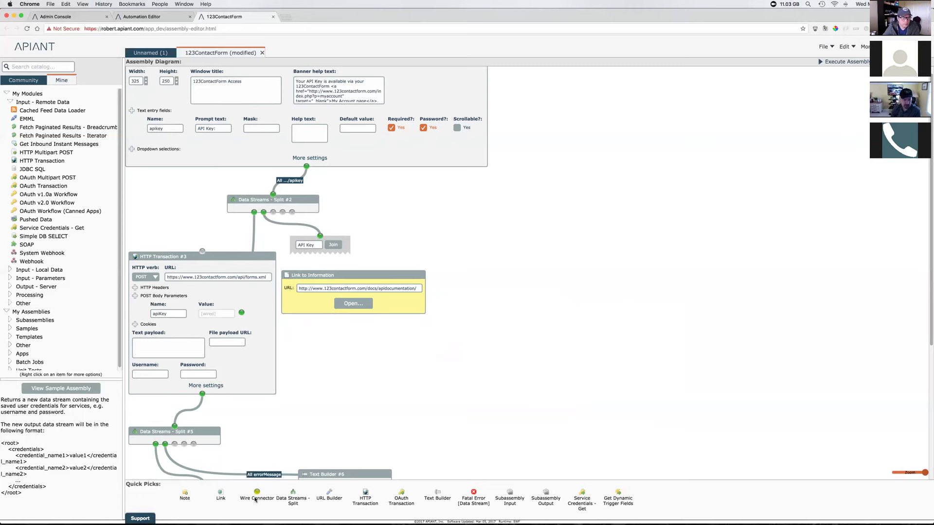
left_click_drag(252, 501, 376, 203)
left_click_drag(292, 179, 400, 198)
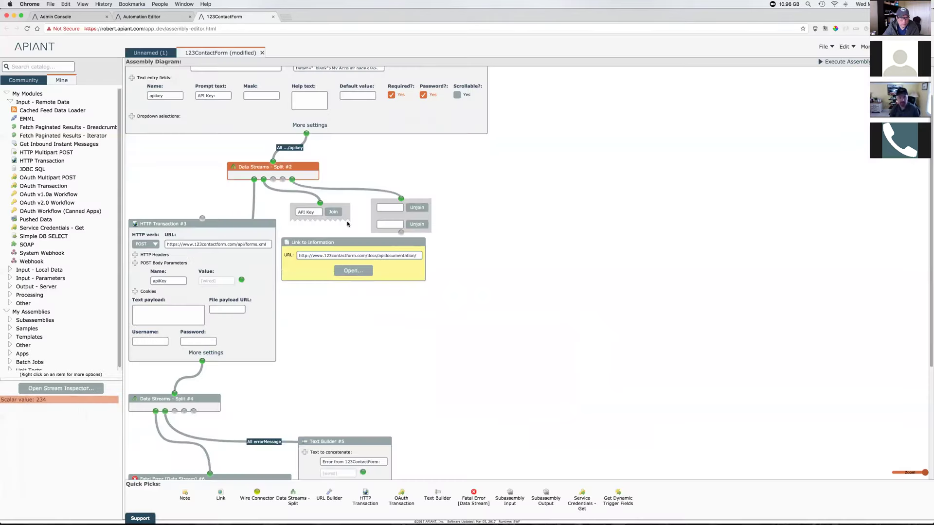
left_click(502, 249)
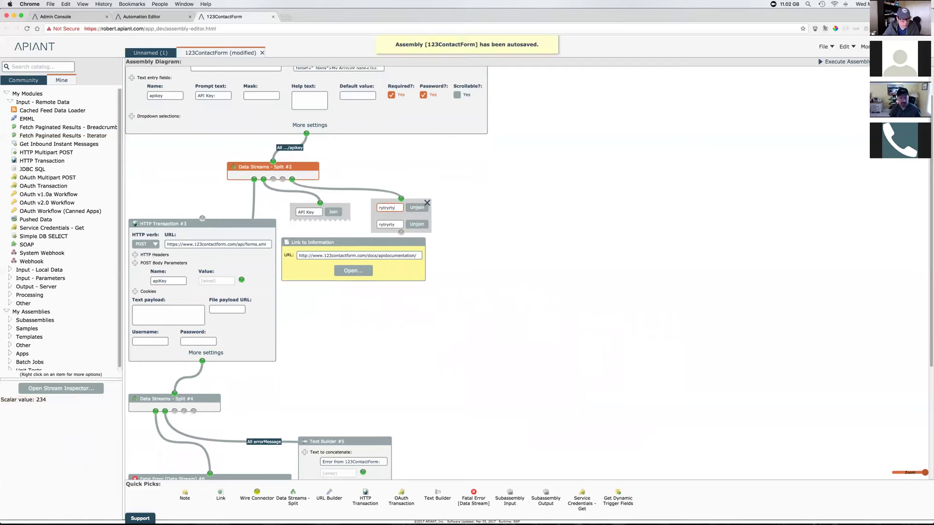
Unjoin the new wire connector, wire its detached half to the criterion value of the Fatal Error module, and delete the connector
left_click(431, 225)
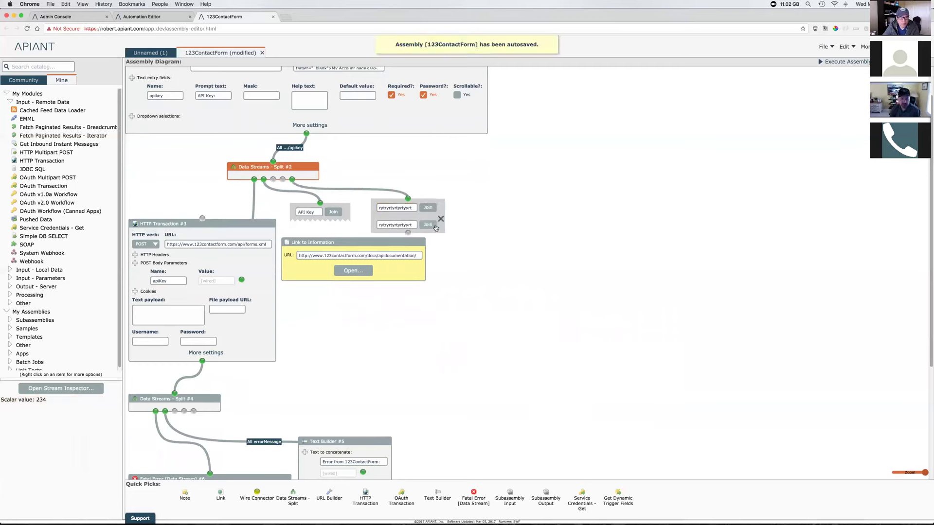
left_click_drag(450, 266, 281, 446)
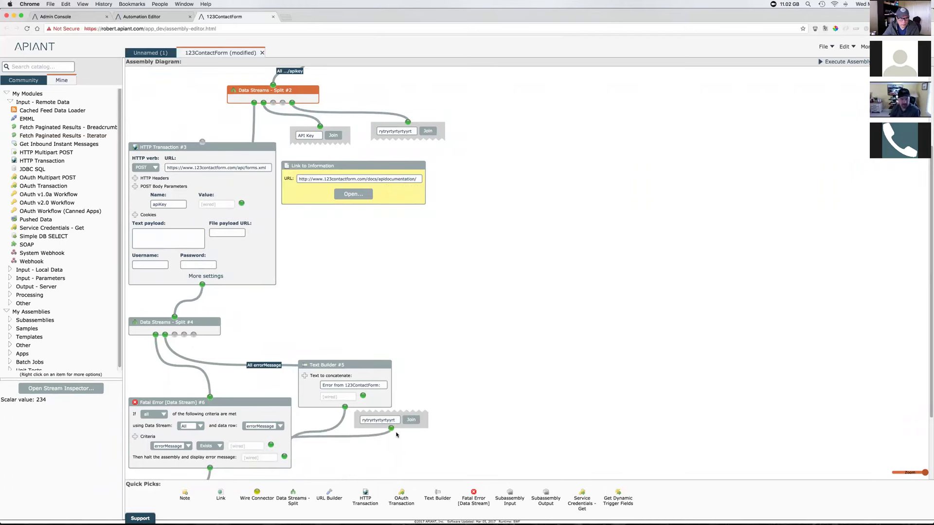
left_click(425, 415)
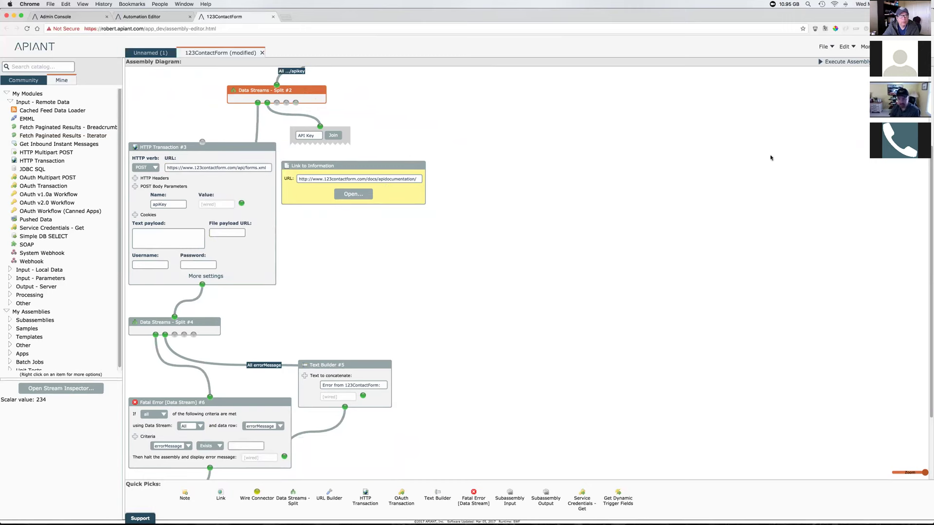
Check the data types on the nodes around Data Streams - Split #2 and disconnect its input wire from Dialog Window Data Input Form #1
scroll(486, 319, "up", 3)
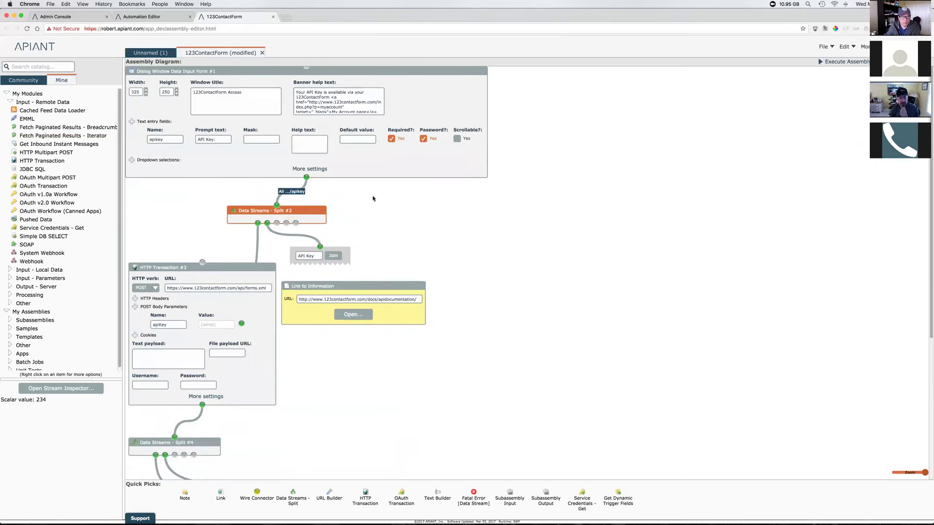
mouse_move(349, 262)
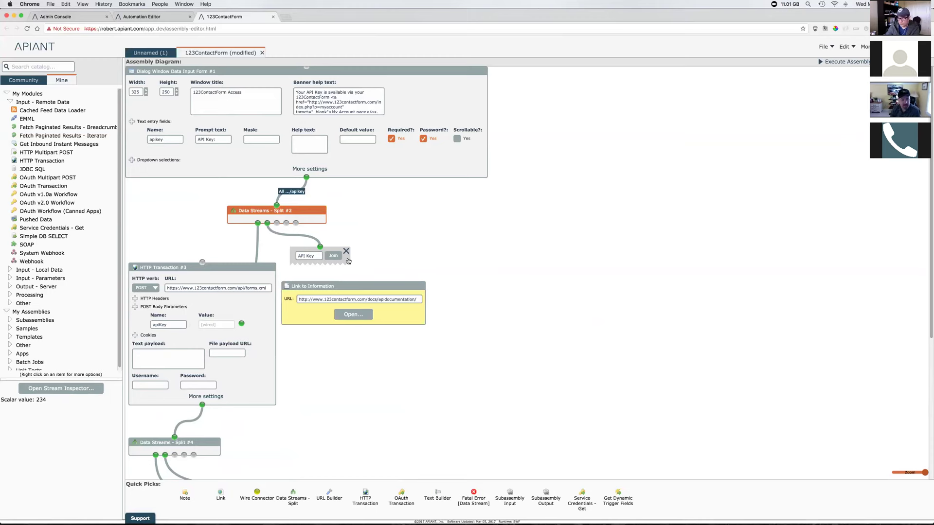
left_click_drag(300, 194, 277, 206)
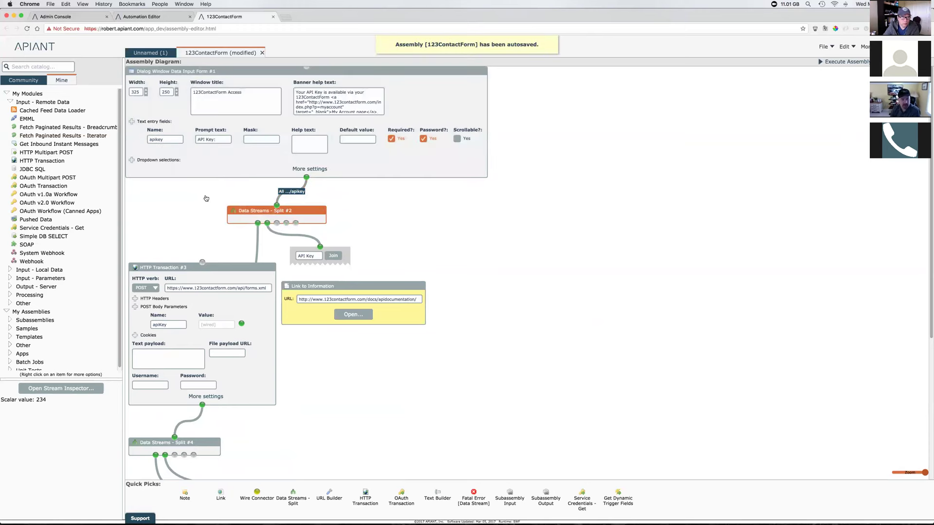
left_click_drag(330, 239, 321, 247)
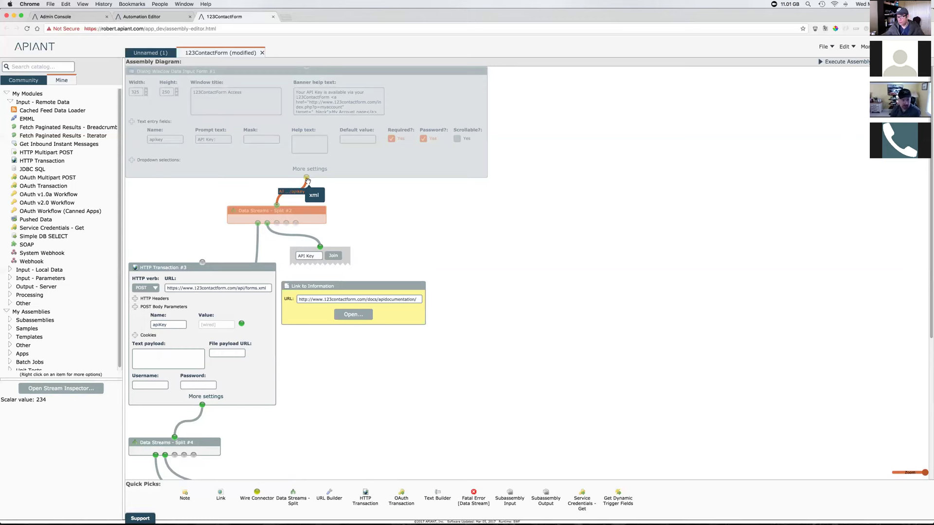
left_click(307, 179)
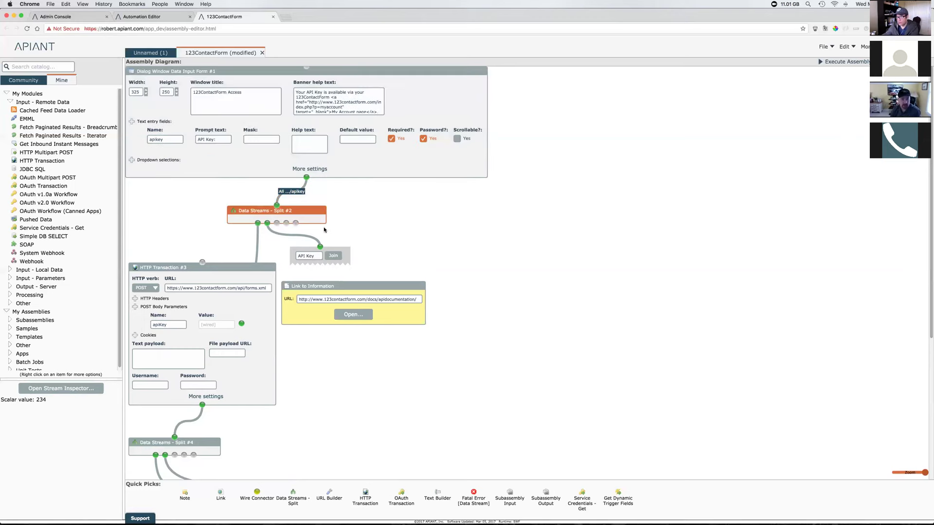
left_click(269, 226)
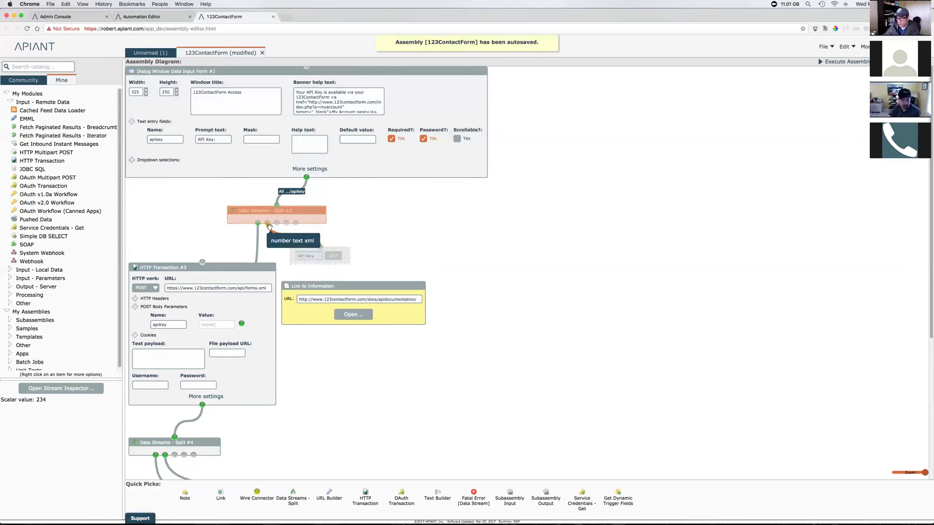
left_click(320, 246)
left_click(277, 205)
left_click(408, 98)
Examine the root #1 XML output of Dialog Window Data Input Form #1 in the Stream Inspector, including the apikey value, and close the inspector
mouse_move(453, 74)
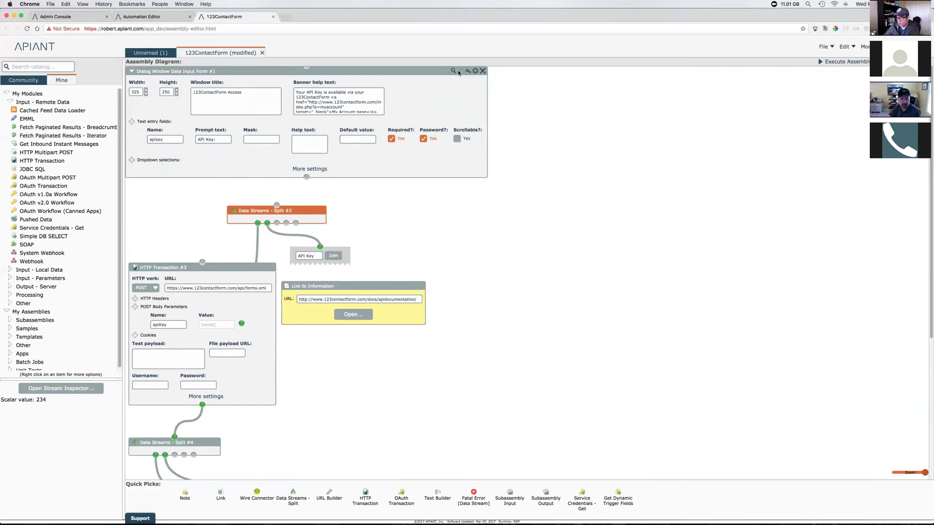
left_click(453, 74)
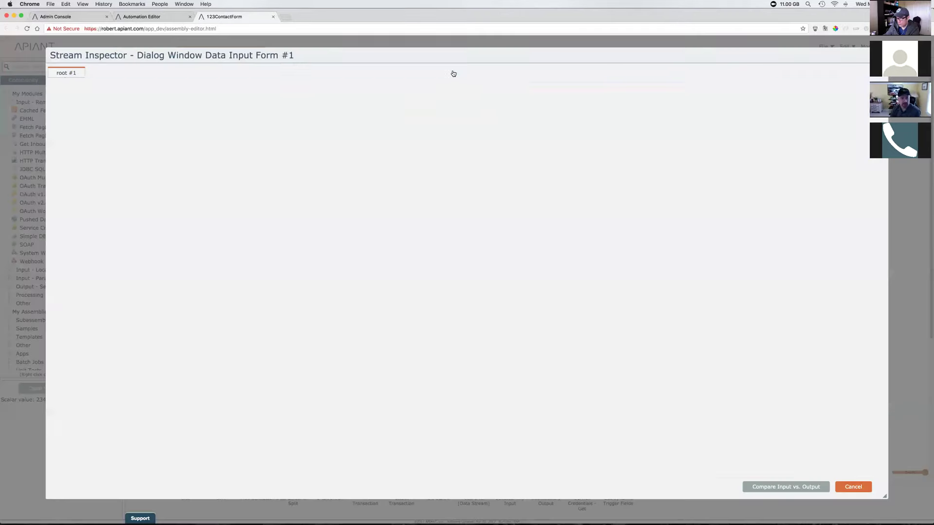
left_click(92, 107)
left_click_drag(92, 107, 65, 80)
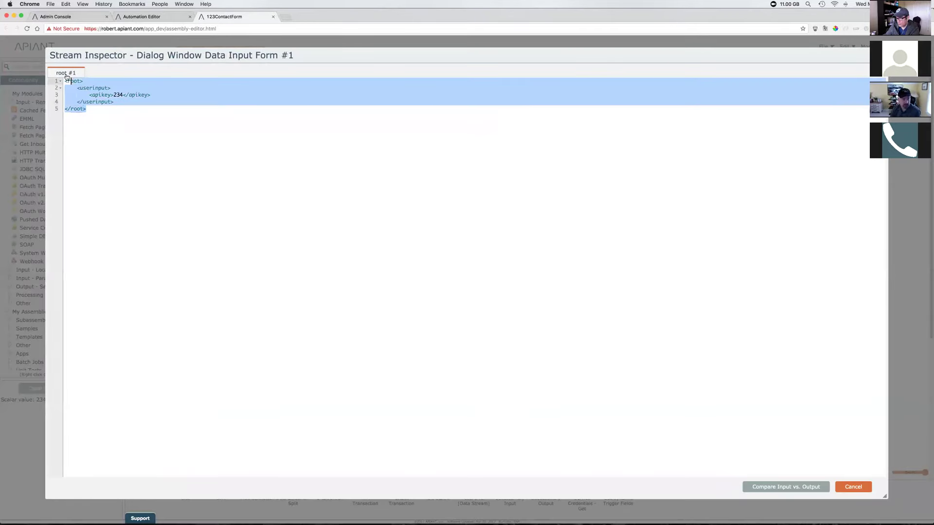
left_click(128, 106)
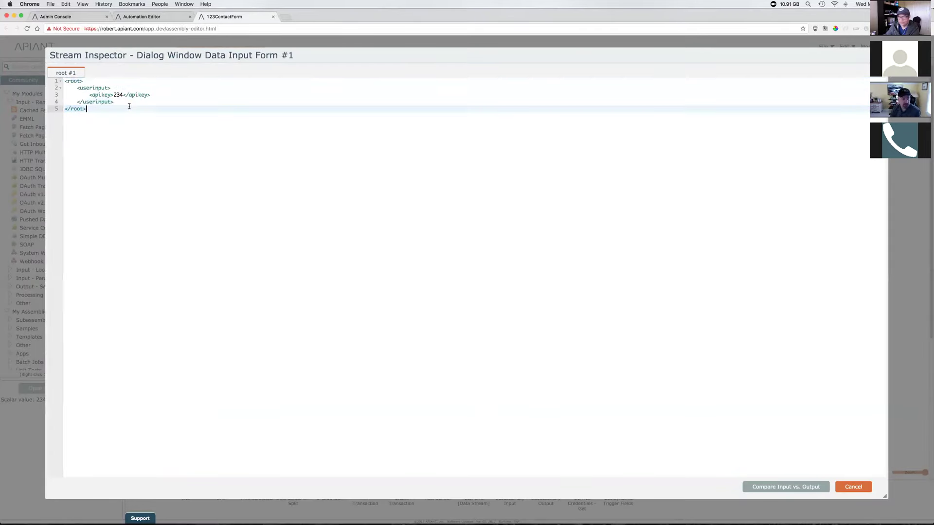
double_click(117, 95)
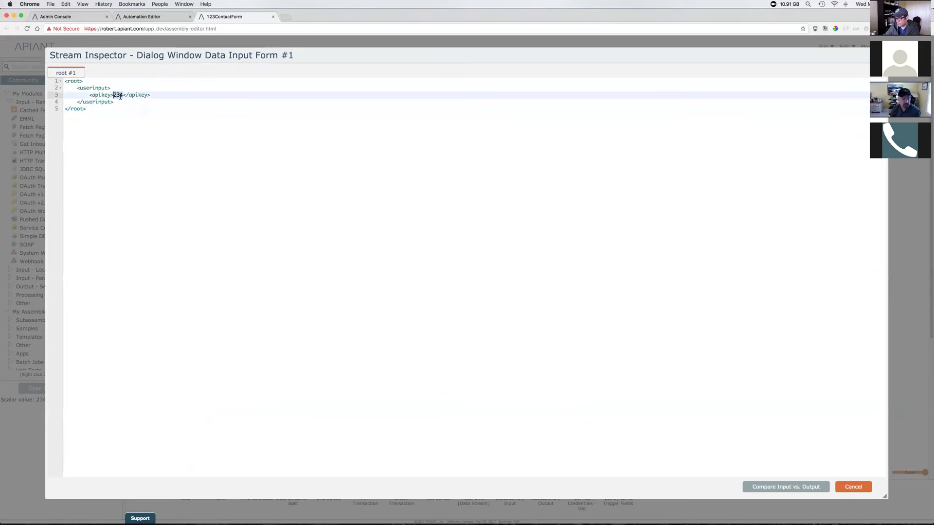
left_click(853, 487)
Wire Dialog Window Data Input Form #1 to Data Streams - Split #2, passing the single value root/userinput/apikey from all data streams
left_click_drag(310, 181, 277, 207)
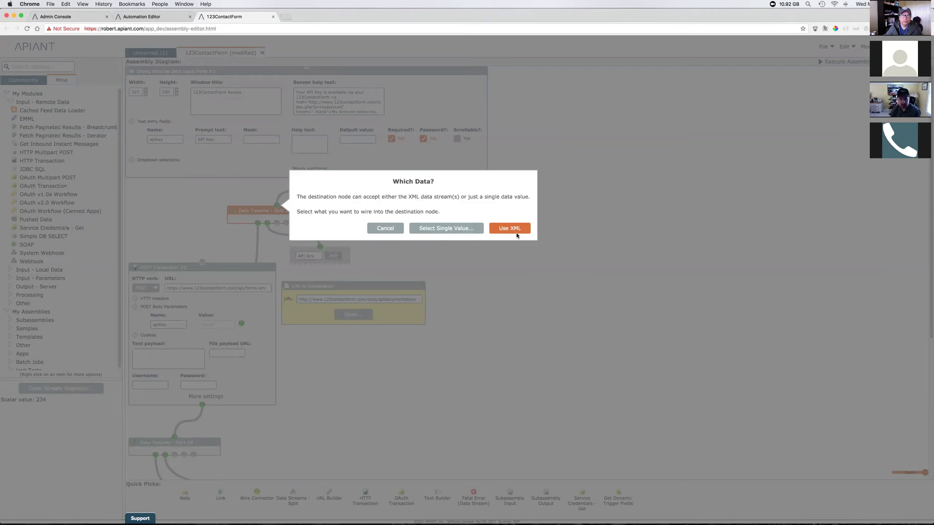
left_click(456, 231)
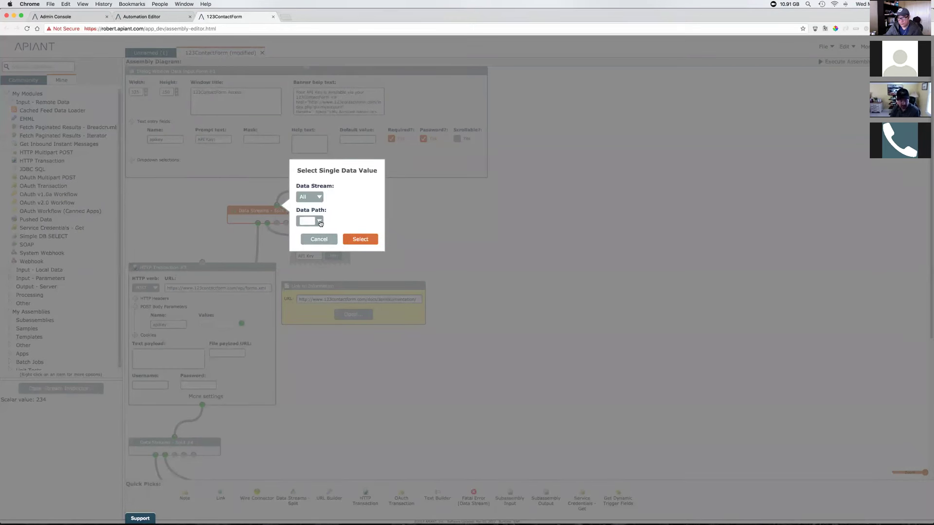
left_click(320, 222)
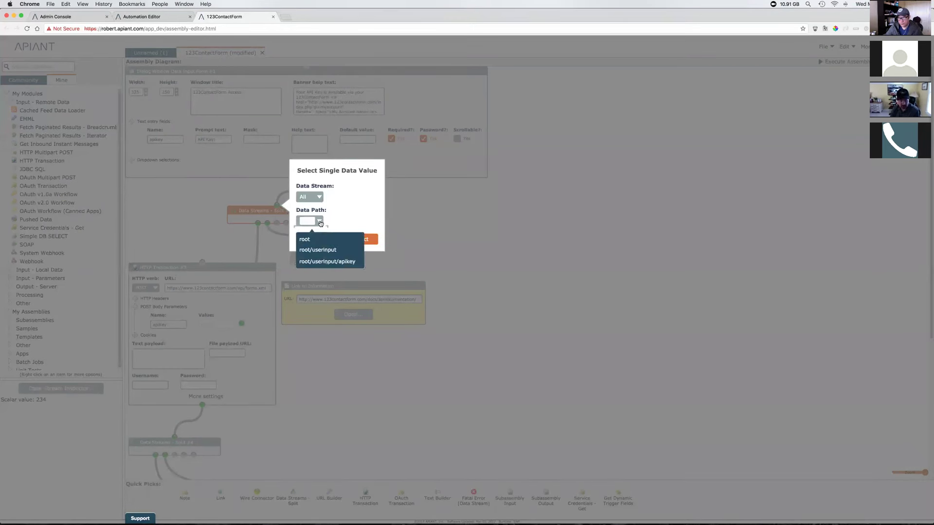
left_click(347, 263)
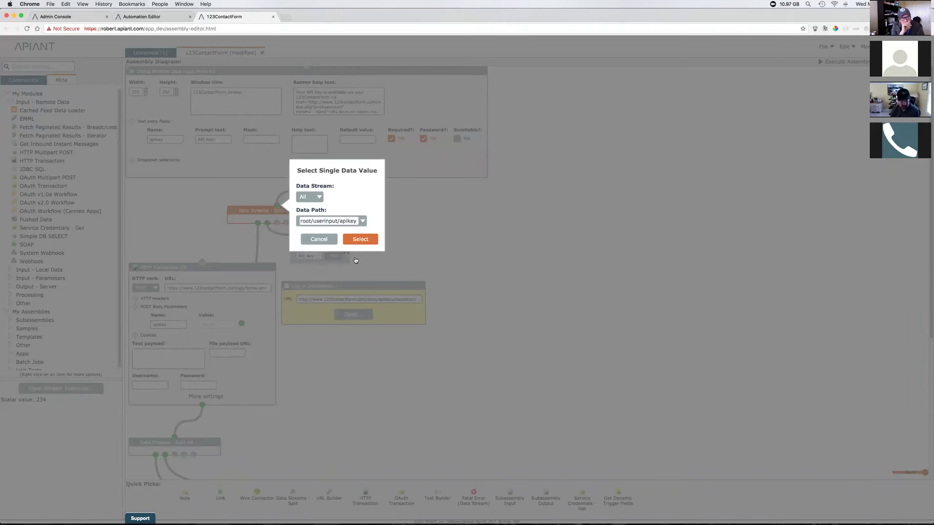
left_click(361, 239)
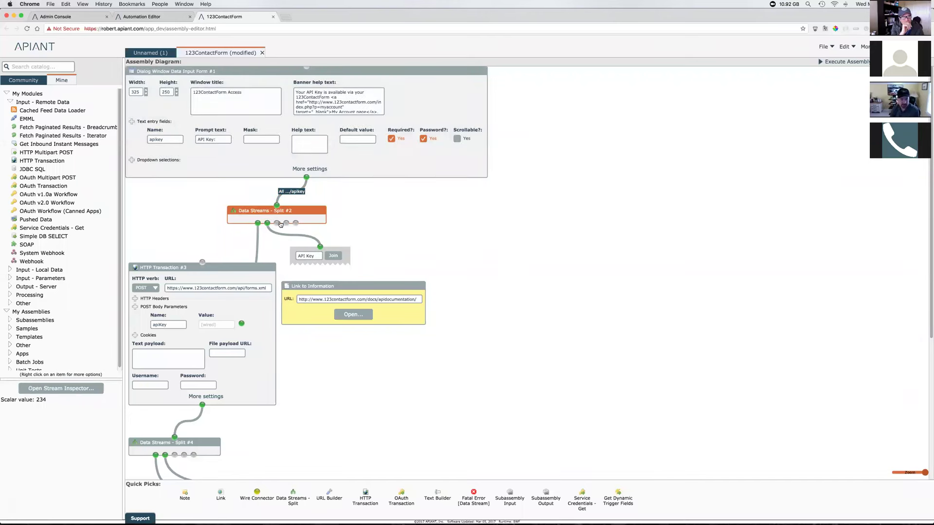
Wire a new wire connector labelled API Key to the third output of Data Streams - Split #2, and delete the connector
left_click(257, 498)
left_click_drag(277, 212, 404, 230)
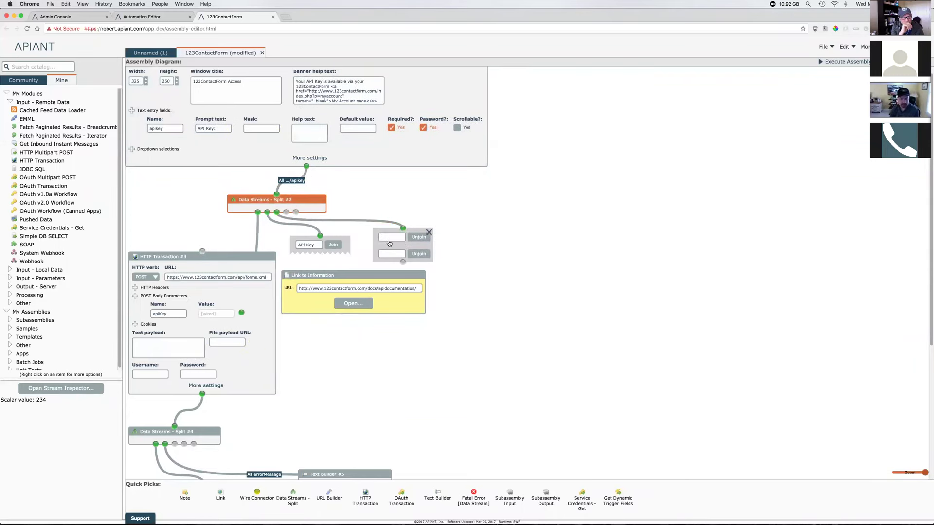
type("API Key")
left_click(419, 254)
left_click_drag(429, 264, 522, 161)
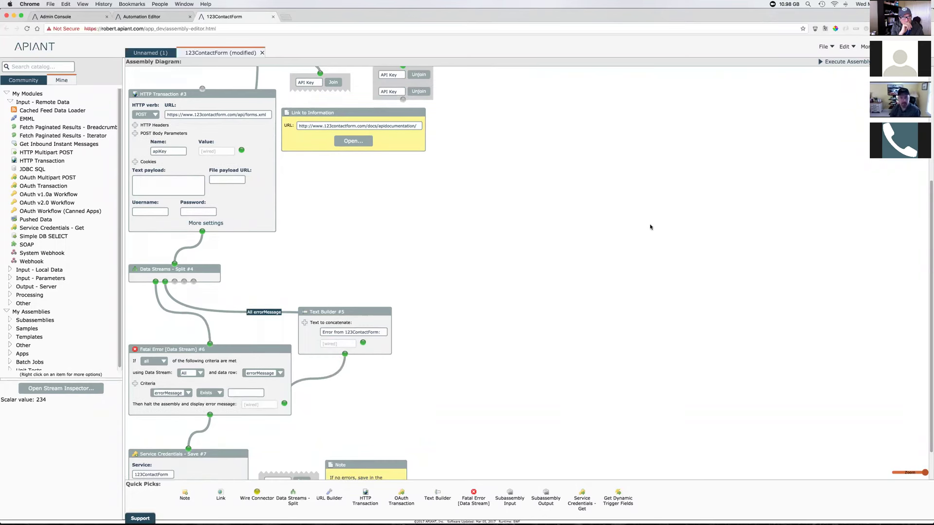
scroll(650, 228, "up", 5)
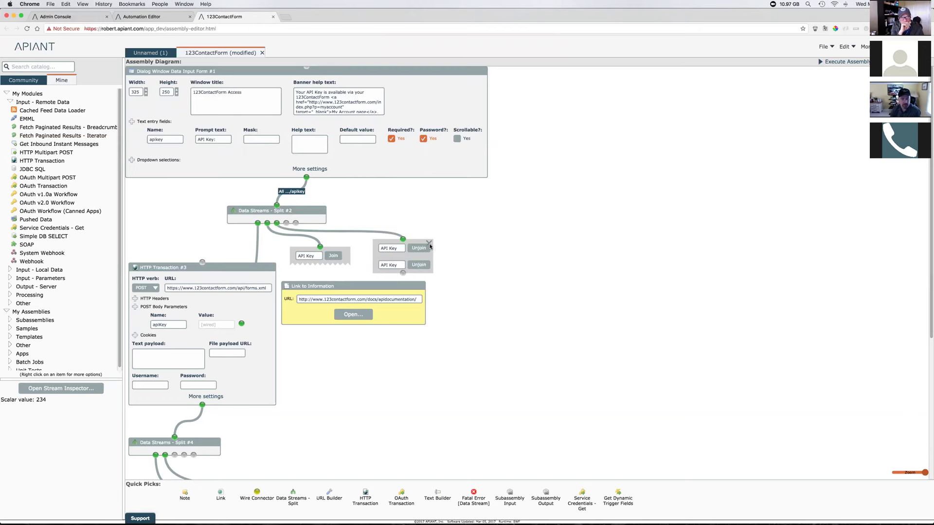
left_click(430, 245)
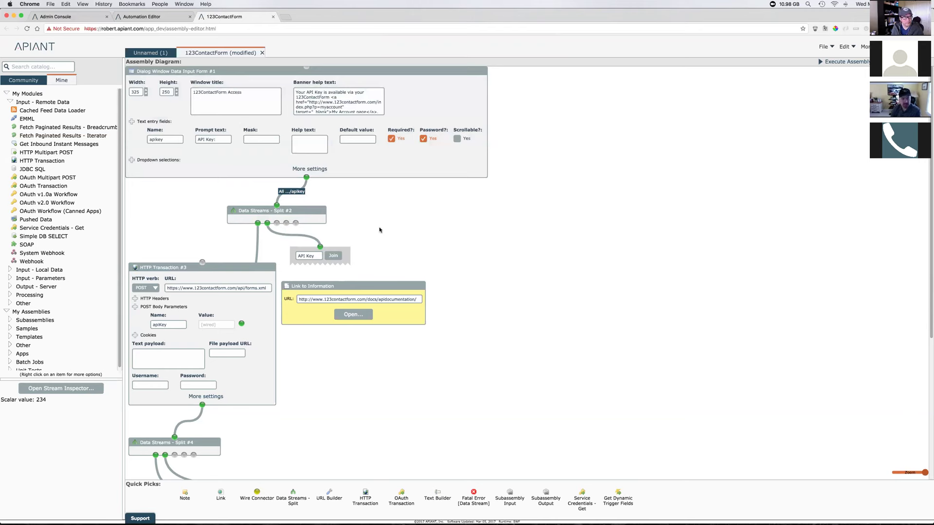
View the root #1 XML output of Dialog Window Data Input Form #1 in the Stream Inspector and close the inspector
left_click_drag(213, 197, 343, 245)
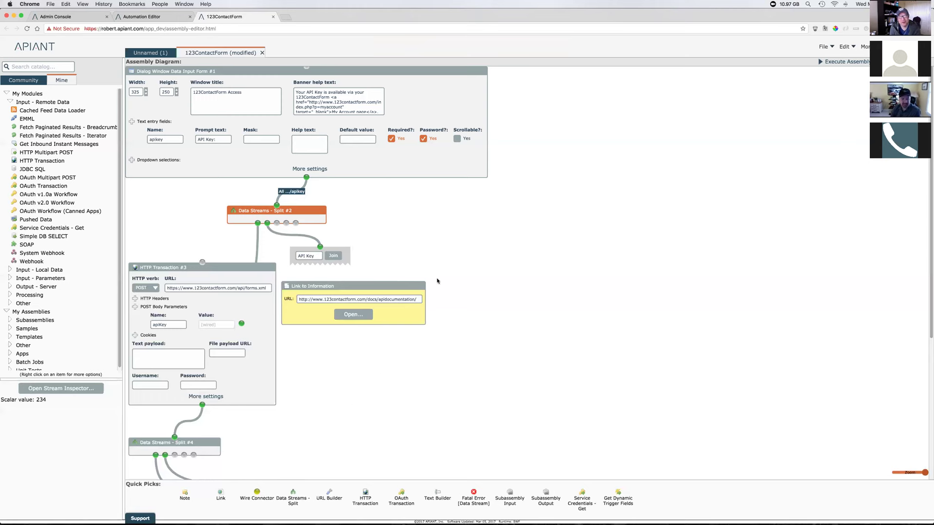
left_click_drag(445, 271, 275, 340)
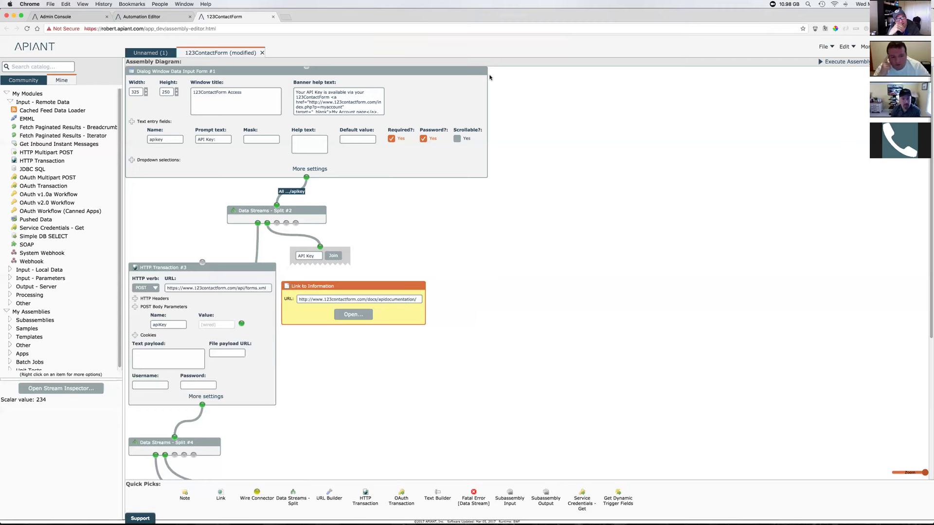
left_click(453, 72)
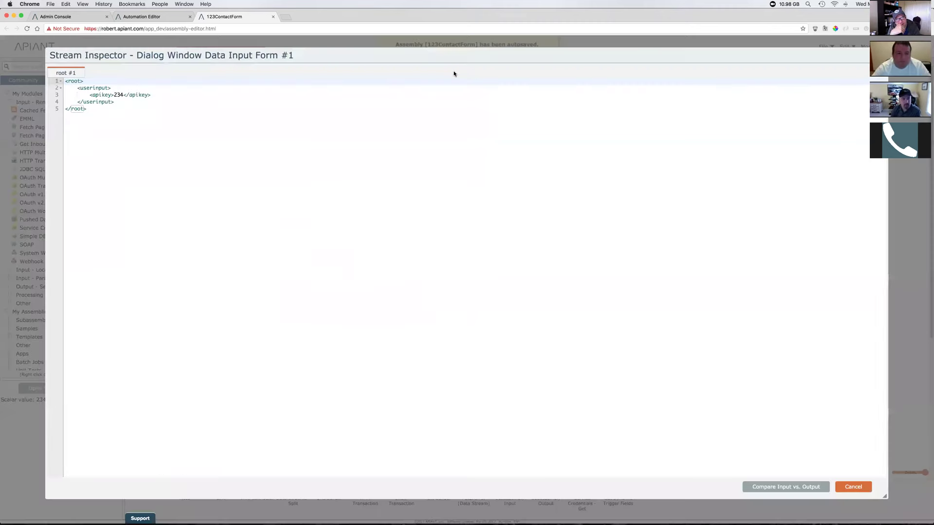
left_click(848, 491)
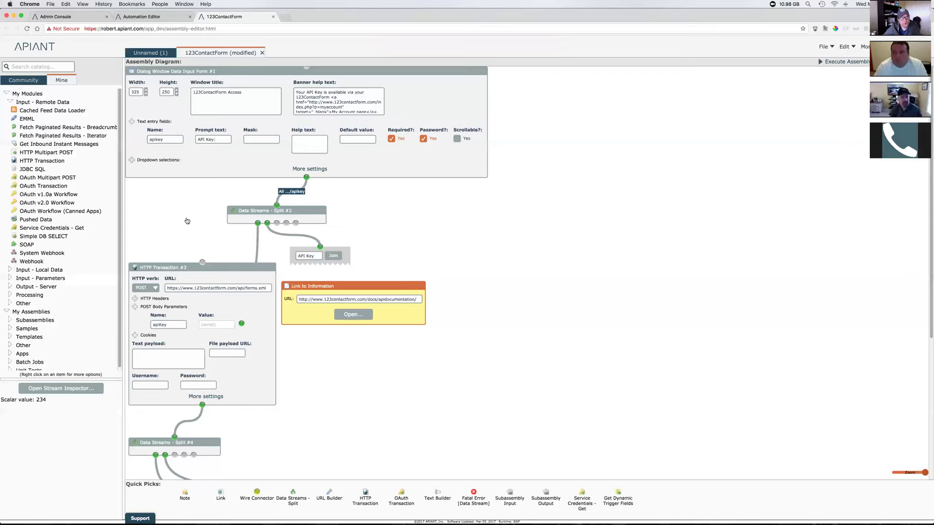
Close the 123ContactForm assembly, discarding its changes, and list the Samples assemblies in the catalog instead of the Input - Remote Data modules
left_click(262, 53)
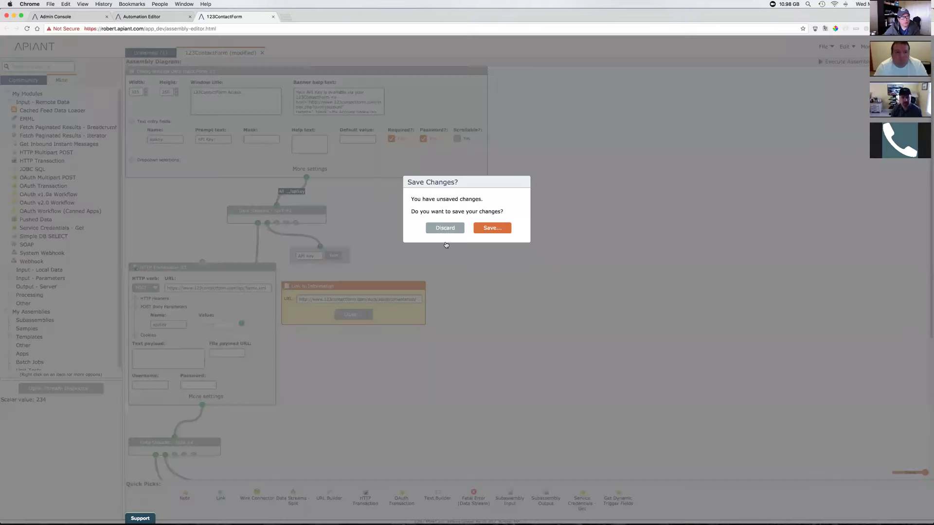
left_click(444, 229)
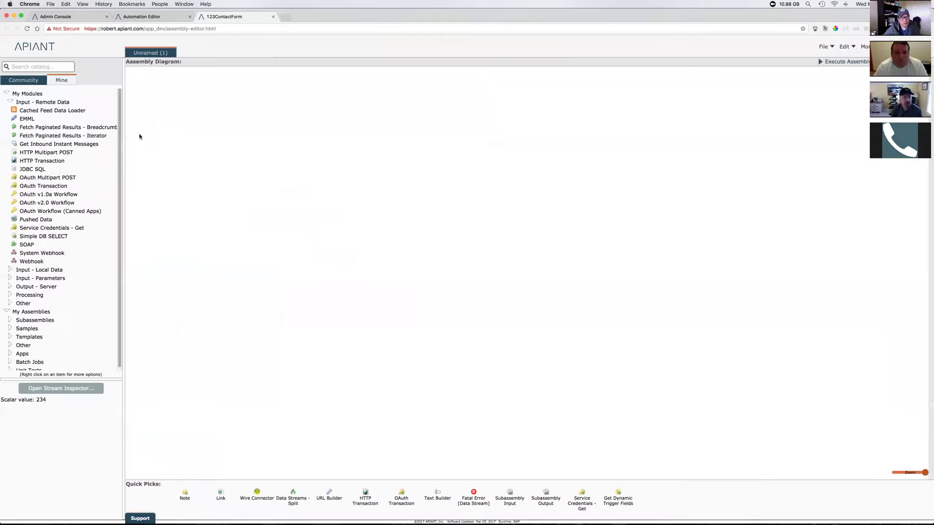
left_click(9, 101)
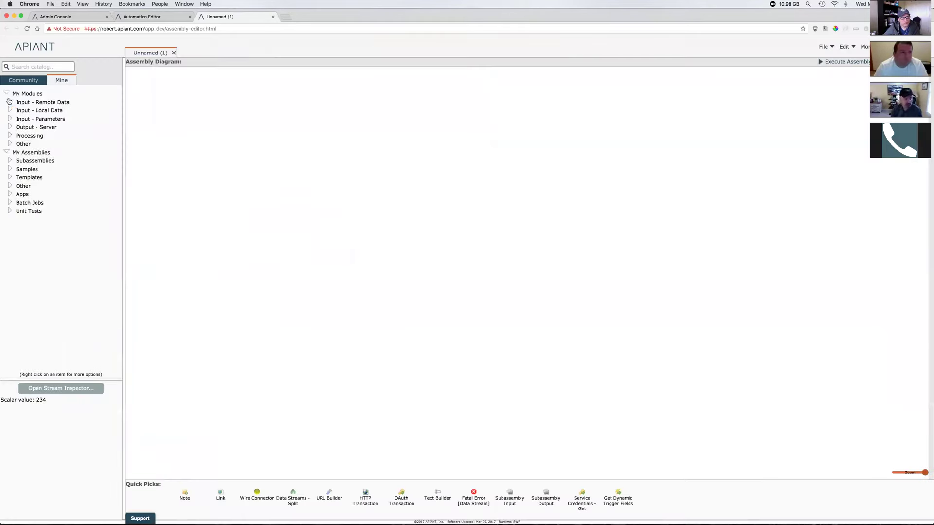
left_click(10, 169)
left_click(51, 185)
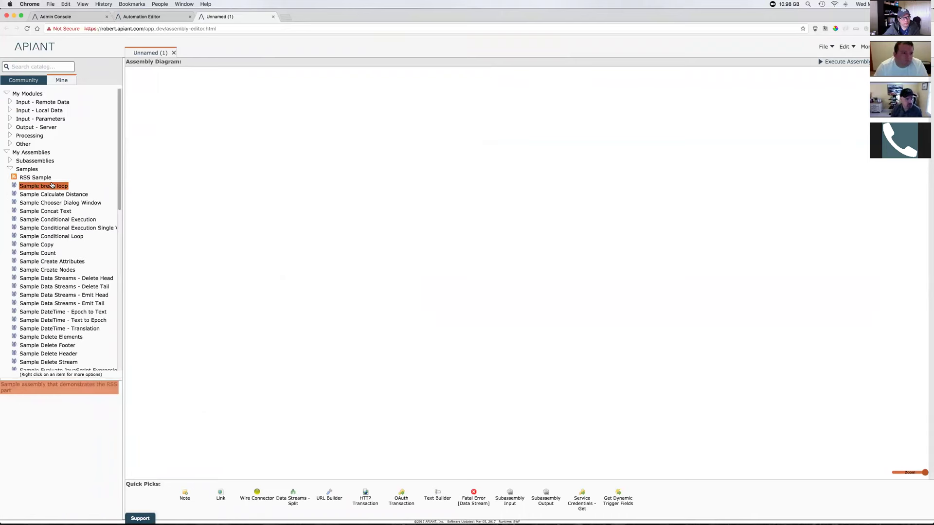
double_click(51, 185)
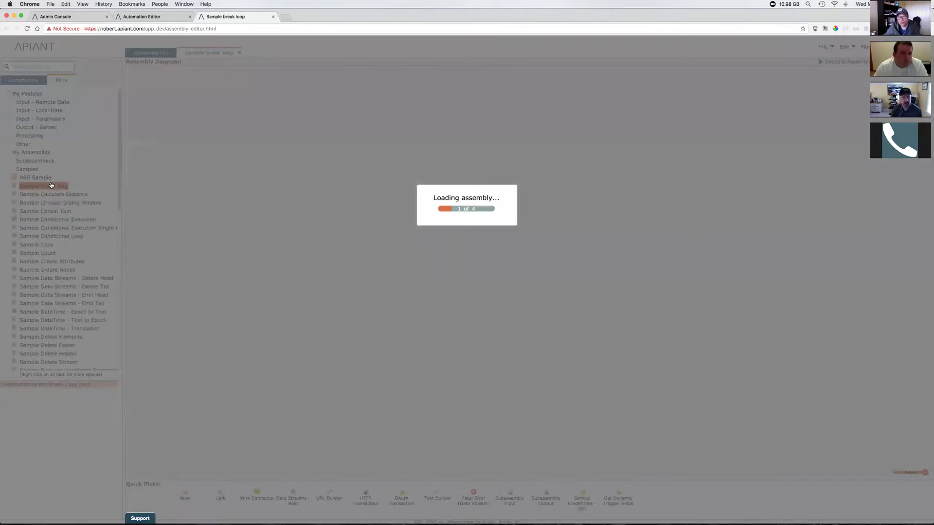
left_click(239, 52)
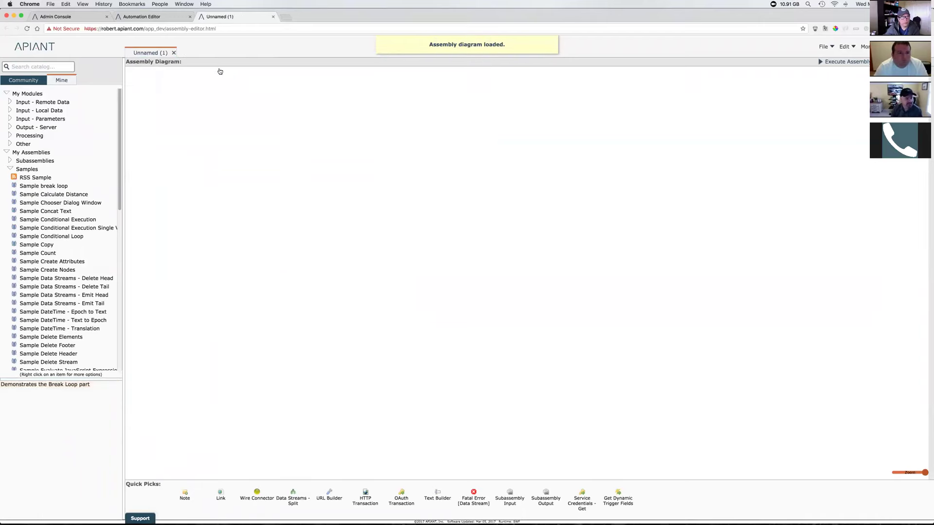
Load the Sample Copy assembly from the catalog samples and preview the data streams of Data Rows - Copy #4
double_click(38, 245)
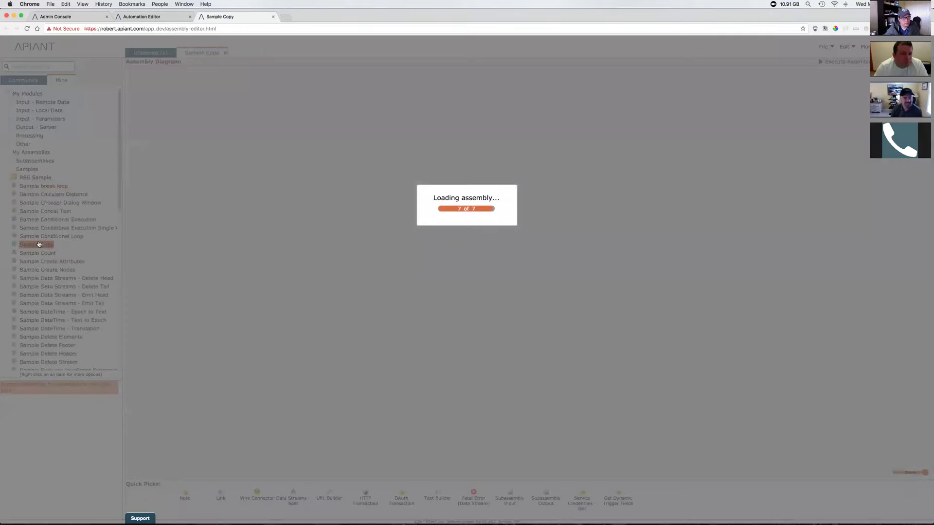
double_click(248, 219)
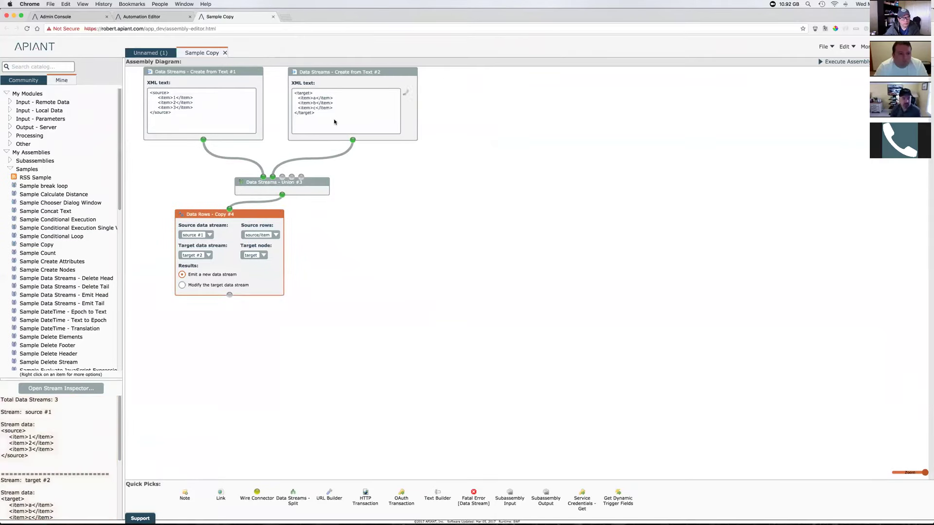
Review the source data stream and source rows choices of Data Rows - Copy #4 along with their data previews
left_click(209, 235)
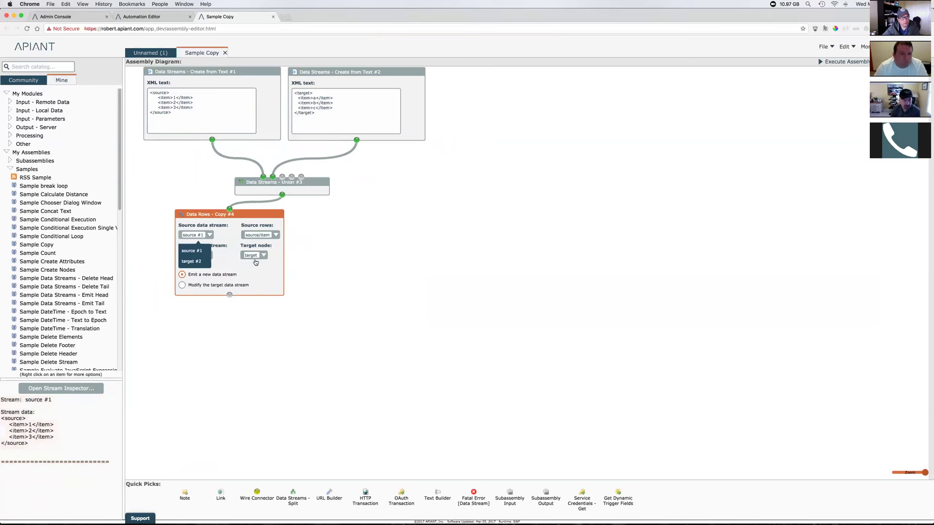
left_click(200, 235)
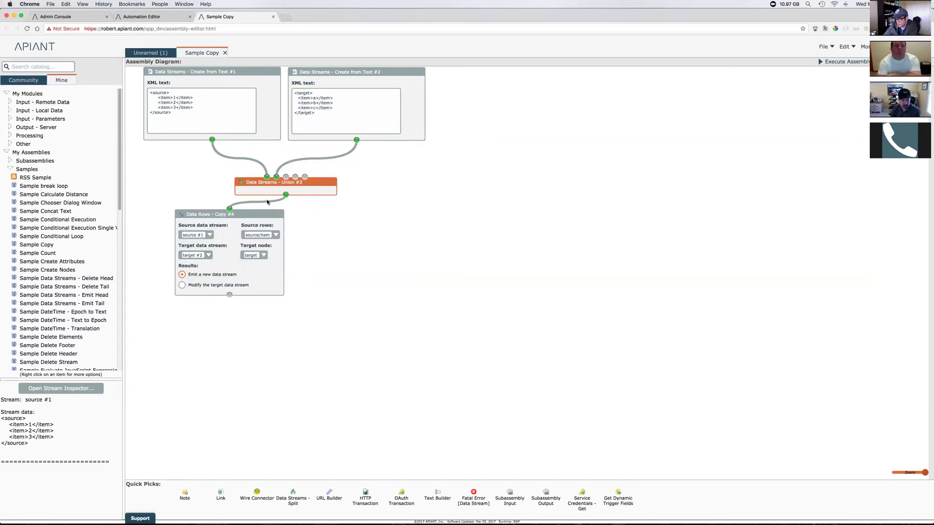
left_click(208, 235)
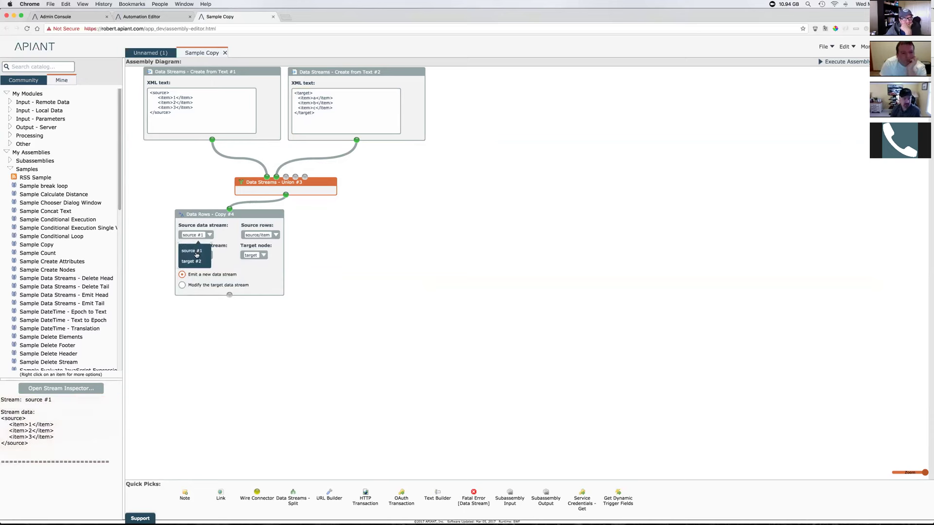
left_click(221, 250)
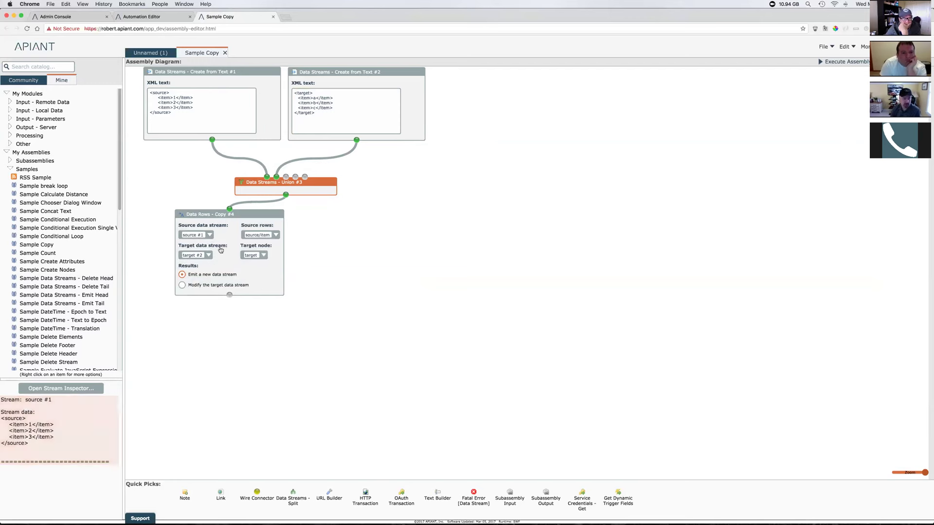
left_click(276, 236)
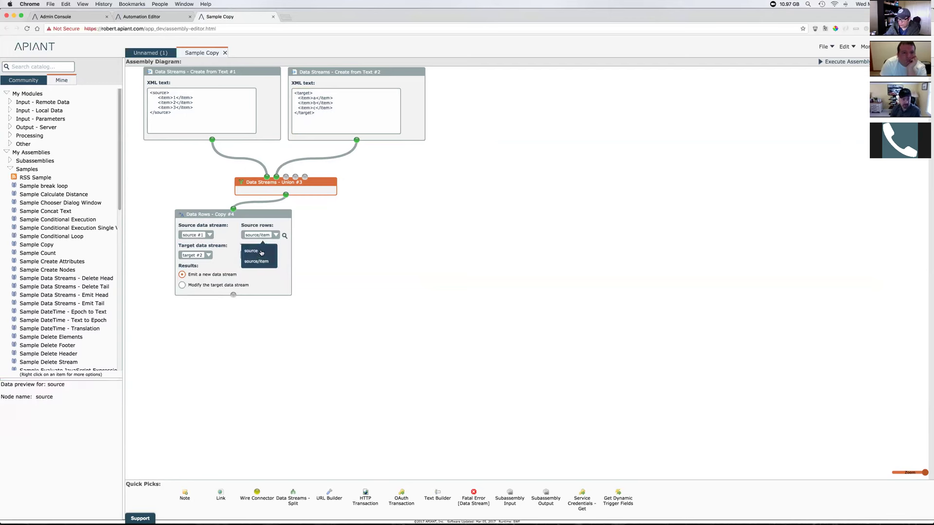
left_click(287, 252)
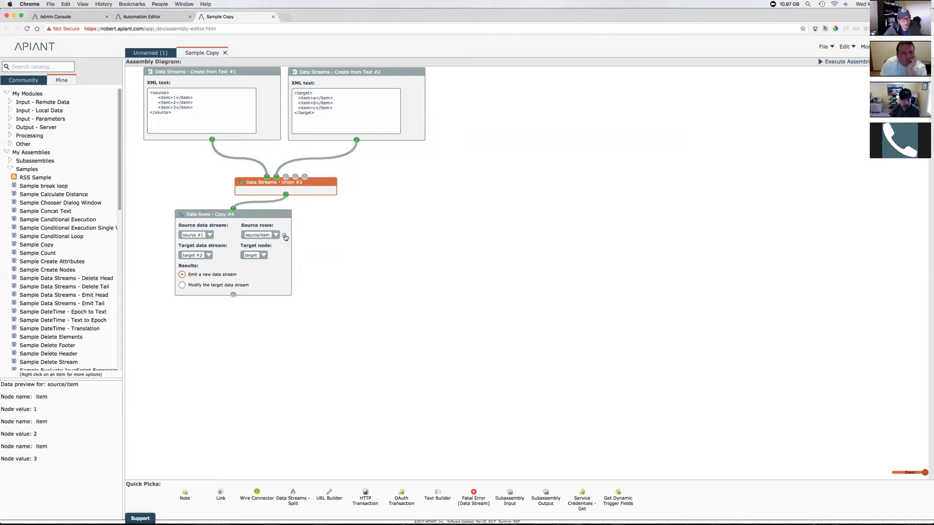
Choose the item element of source #1 in the element selector as the source rows of Data Rows - Copy #4
left_click(286, 237)
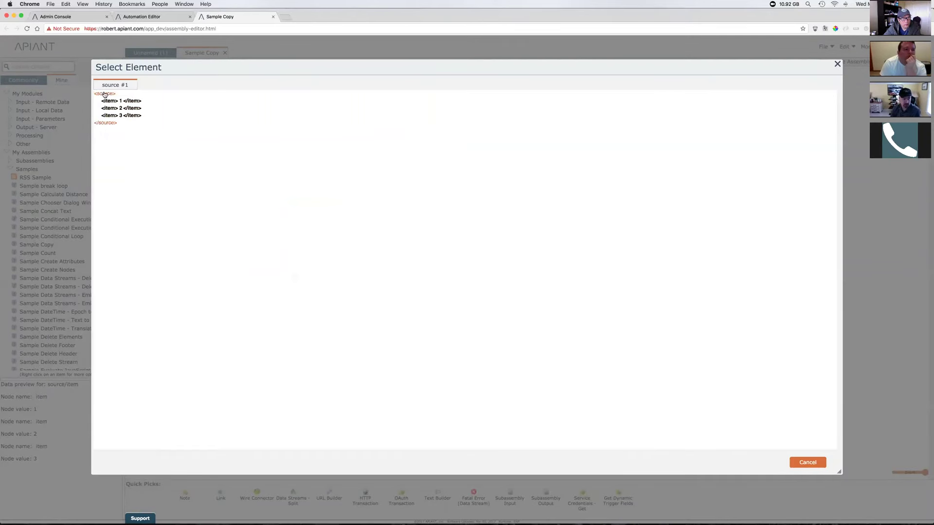
left_click(136, 102)
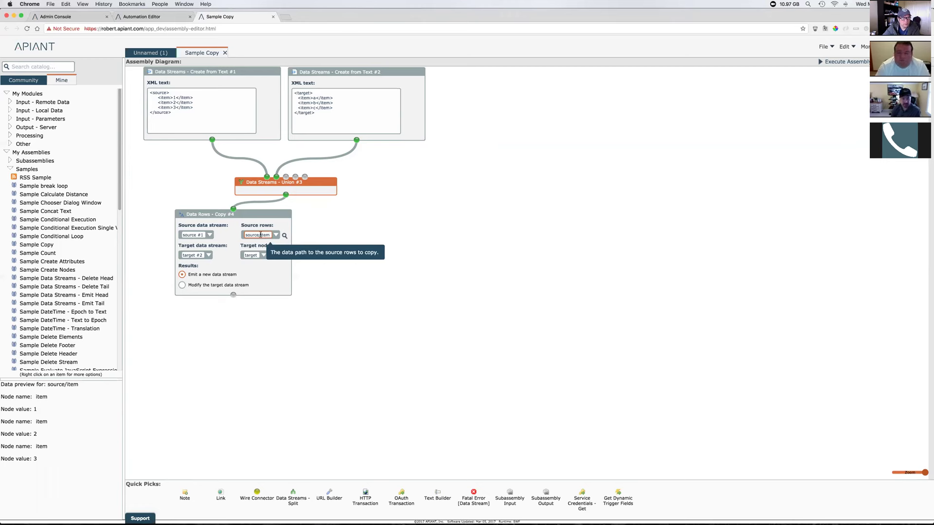
left_click_drag(245, 235, 271, 235)
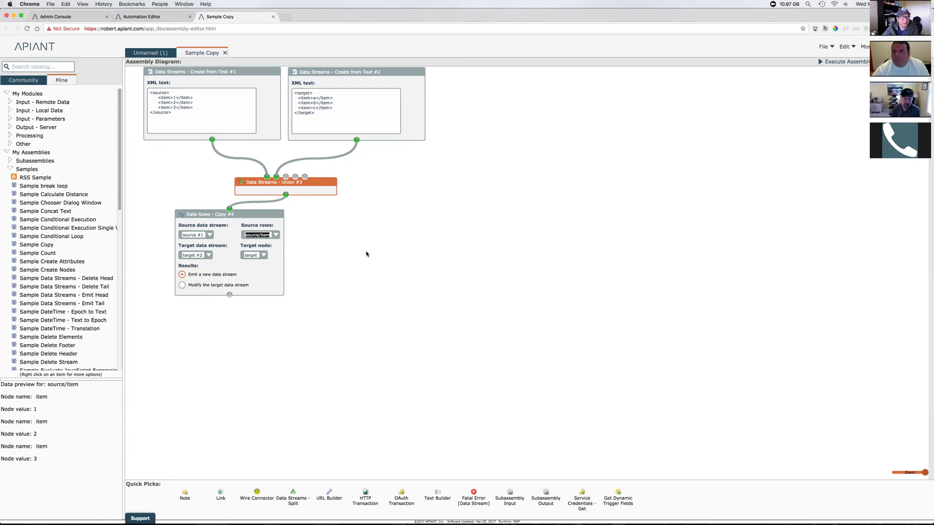
left_click(228, 239)
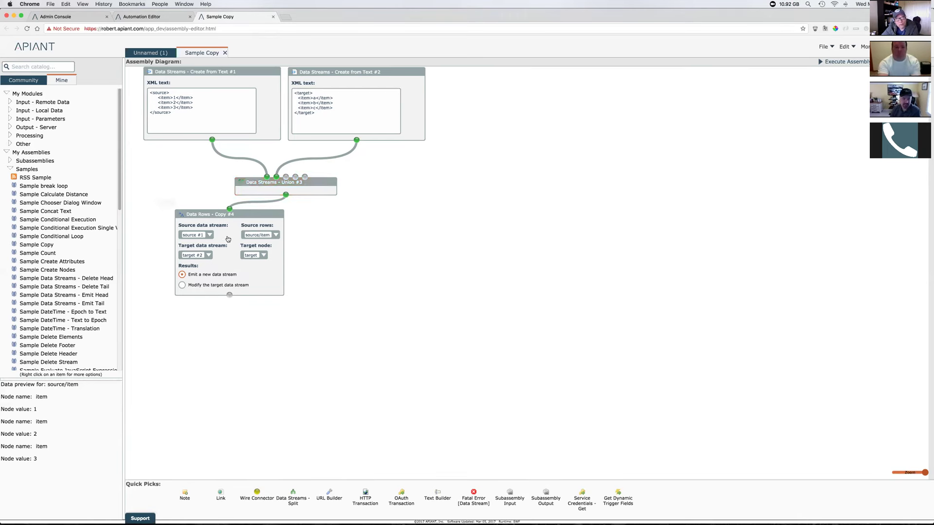
left_click(259, 279)
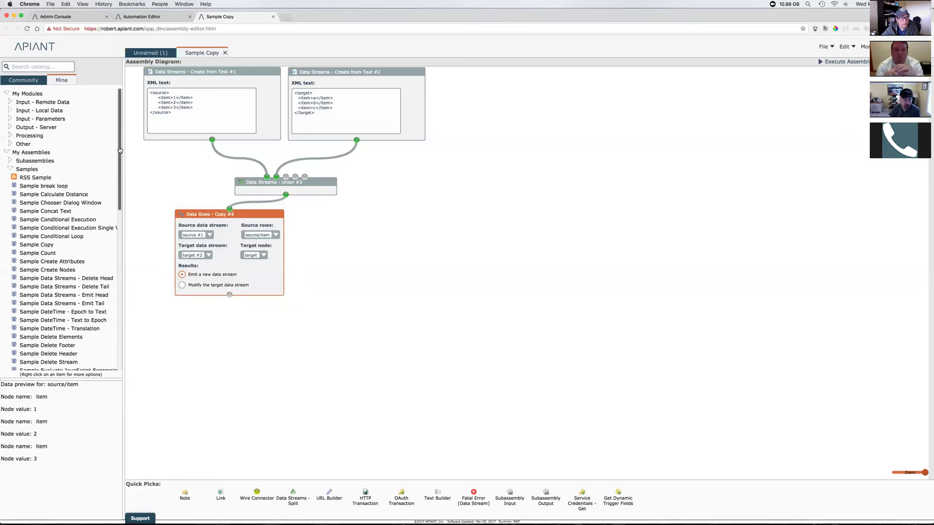
Search the catalog modules for "java" and place an Extension - Server-Side Script module below Data Rows - Copy #4
left_click(47, 69)
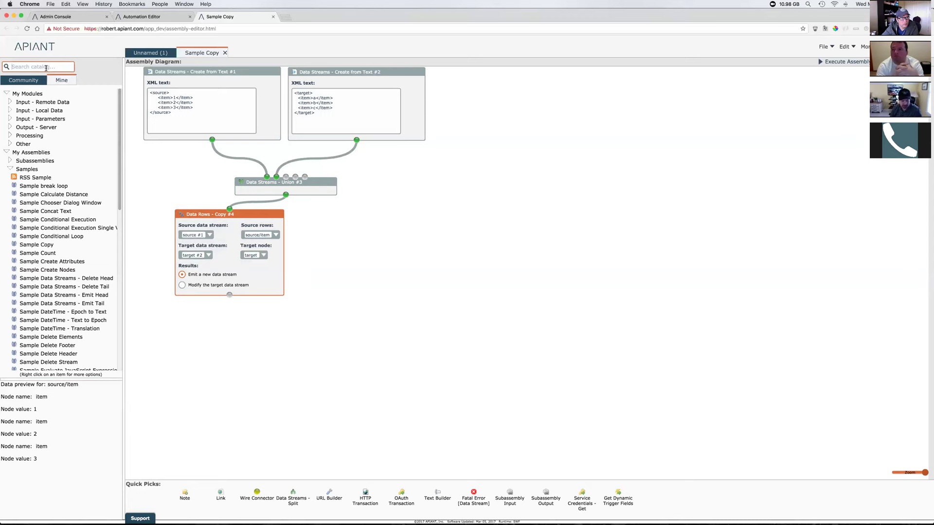
type("java")
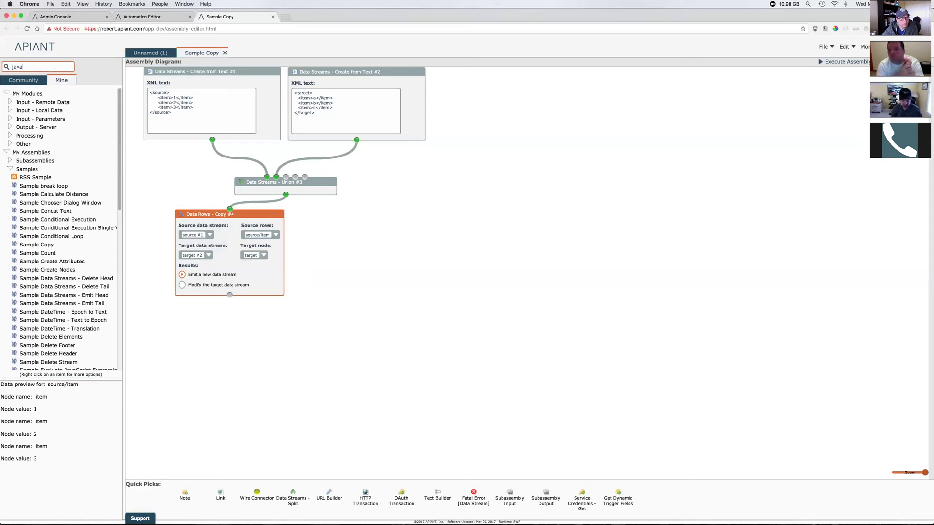
key("Return")
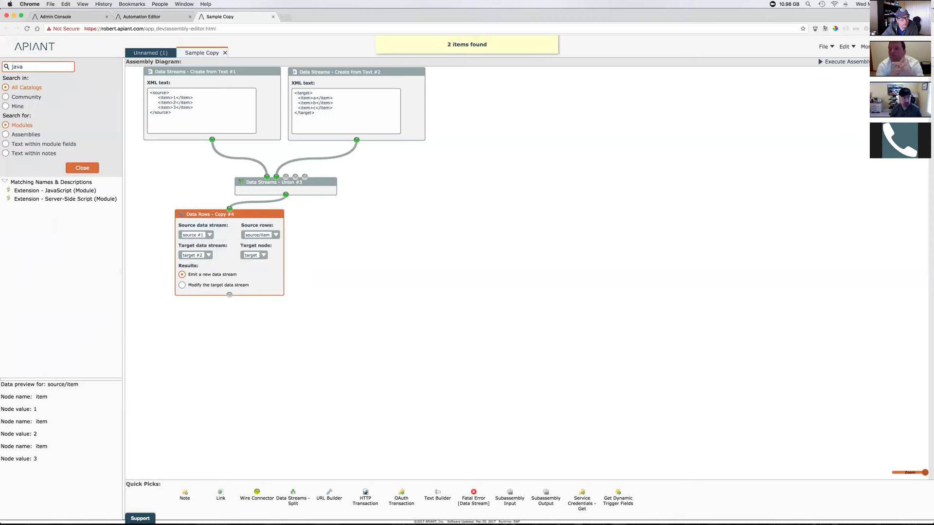
left_click(39, 191)
left_click(51, 199)
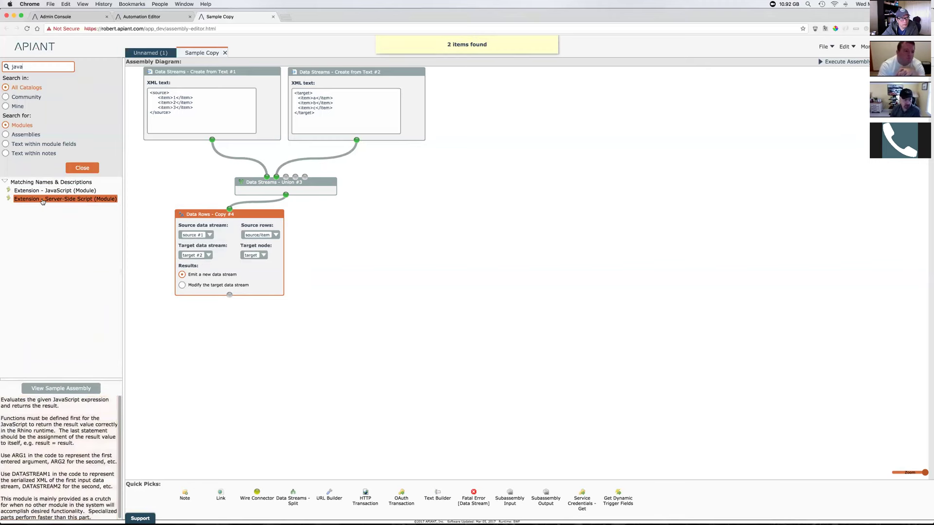
left_click_drag(51, 199, 236, 327)
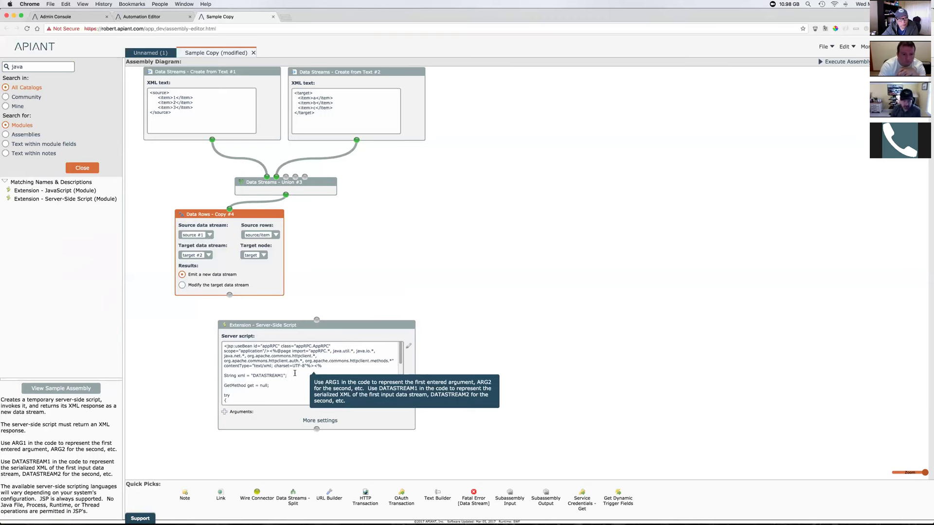
Examine the server script of the Extension - Server-Side Script module in the full editor, particularly the VTDDocument line
scroll(295, 373, "down", 1)
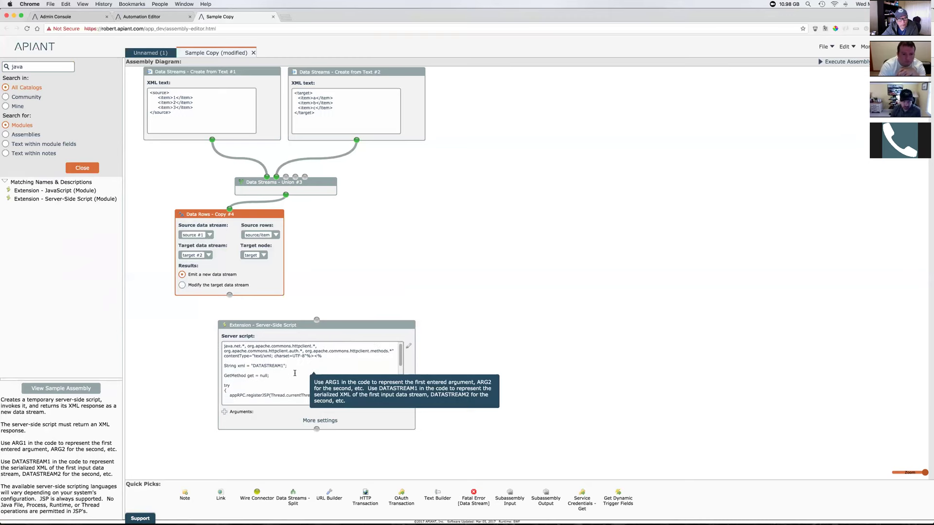
scroll(295, 374, "down", 3)
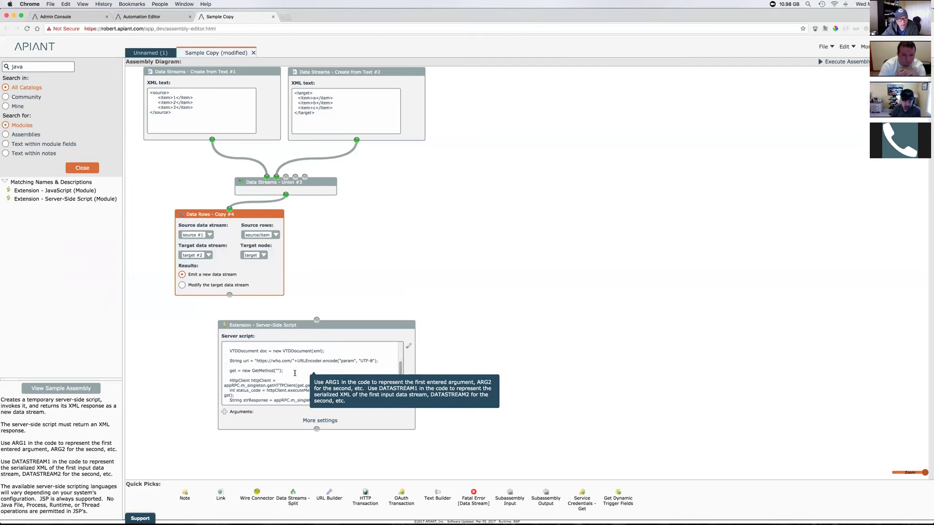
left_click(409, 348)
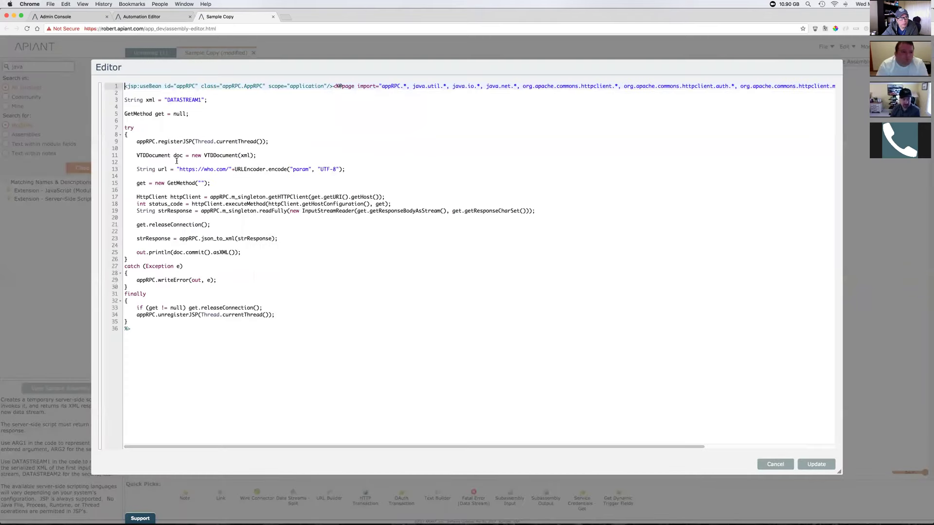
left_click_drag(137, 156, 259, 154)
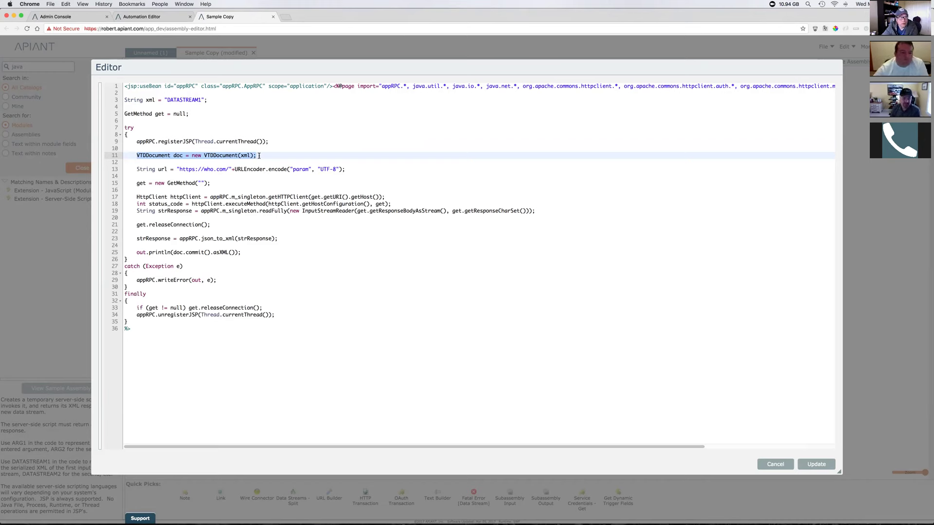
left_click(148, 156)
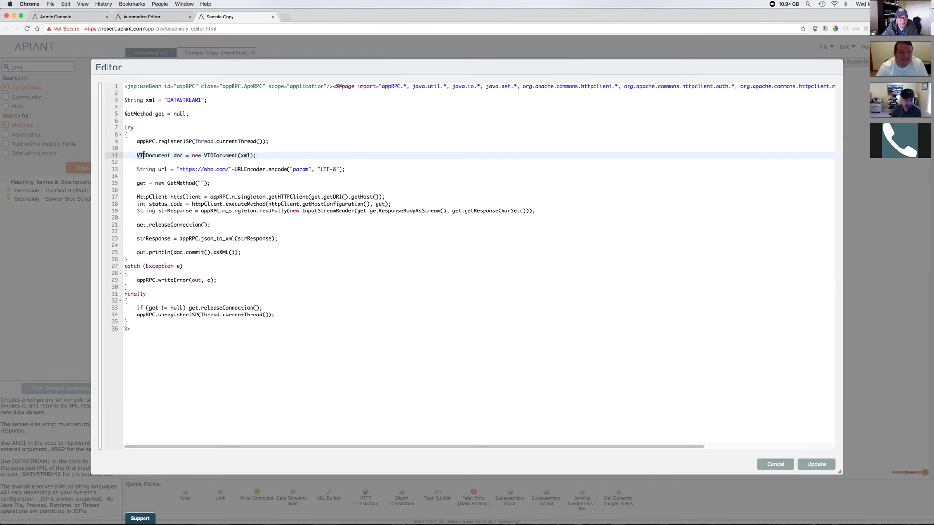
Examine the VTDDocument declaration on line 11 and the commit() call on line 25 of the server script
left_click_drag(145, 156, 136, 155)
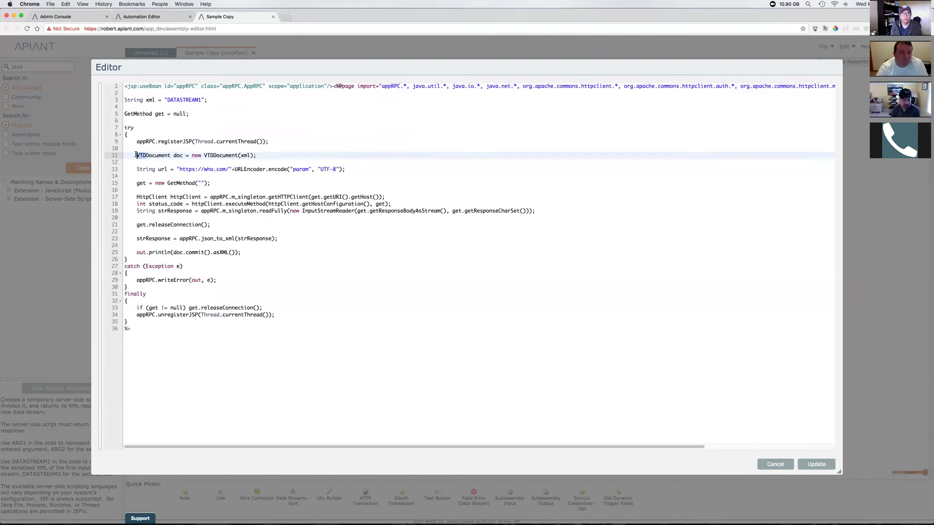
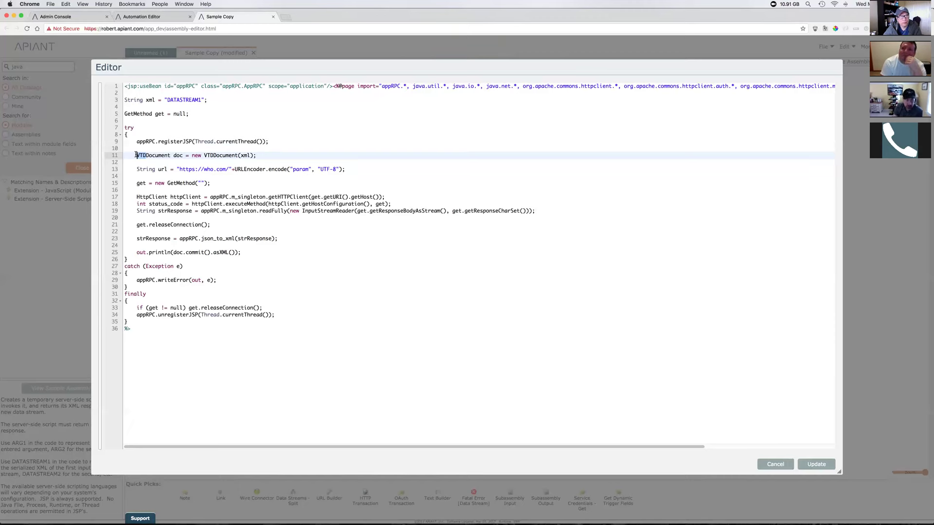
double_click(150, 155)
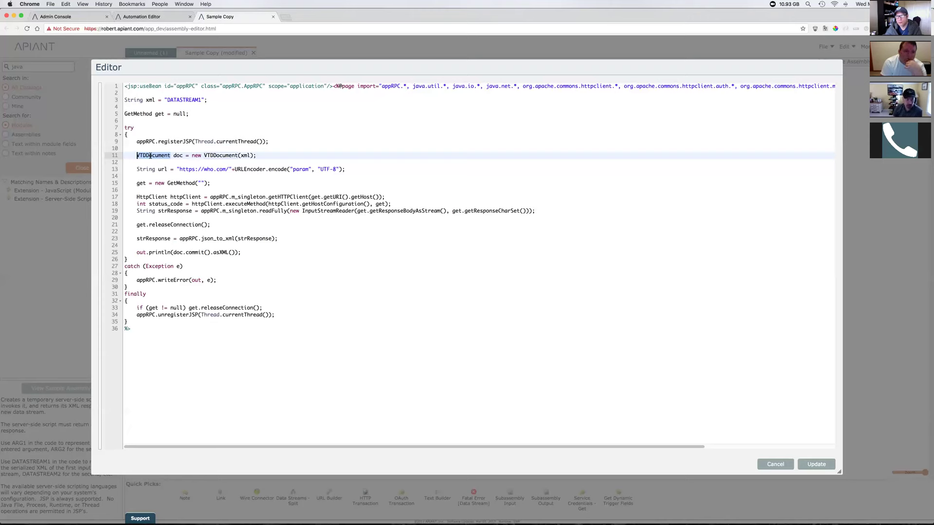
left_click(150, 155)
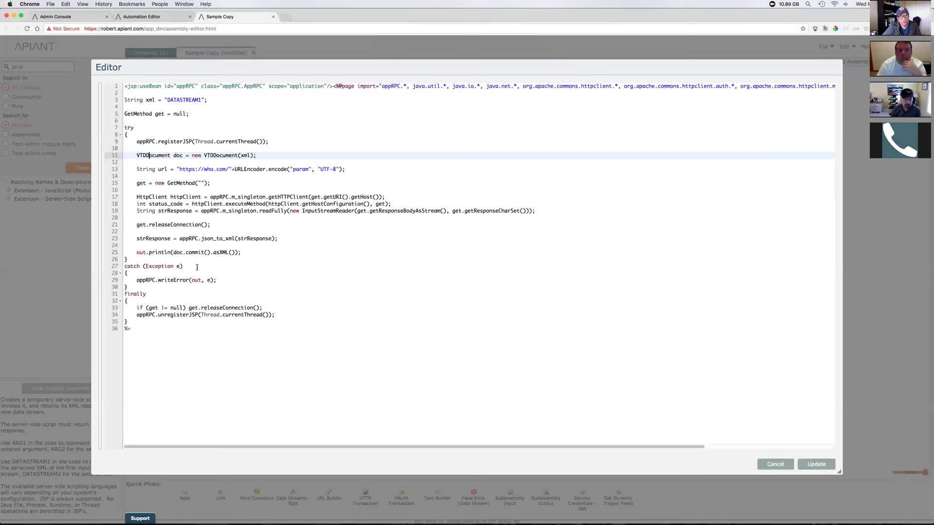
left_click_drag(185, 253, 210, 252)
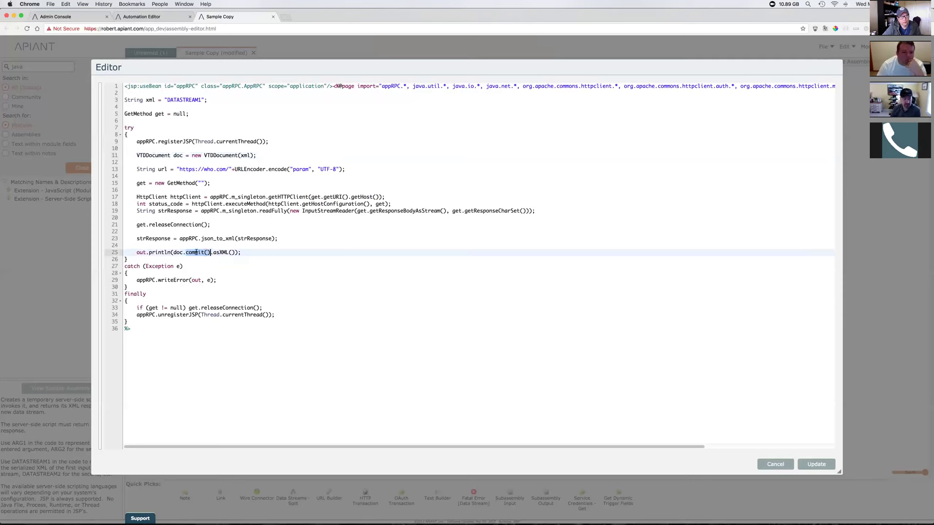
left_click(186, 252)
left_click(209, 253, "shift")
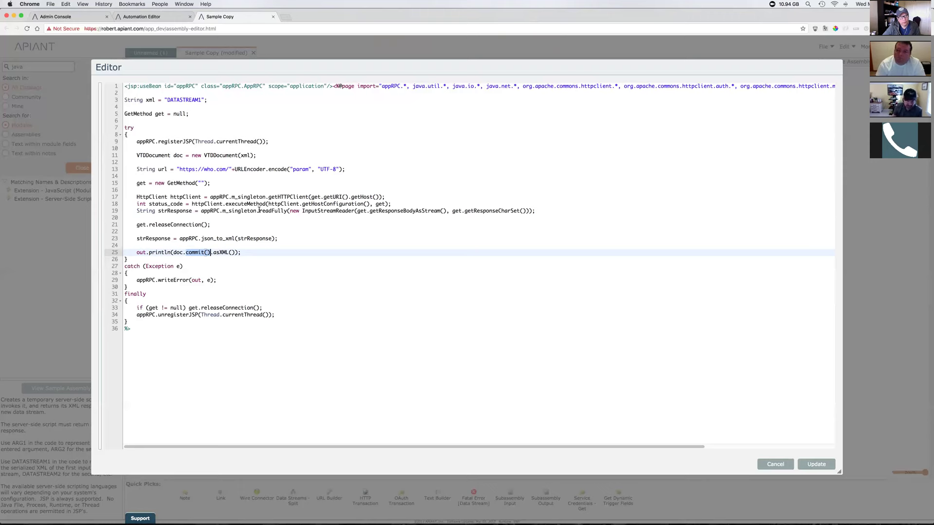
left_click(211, 253)
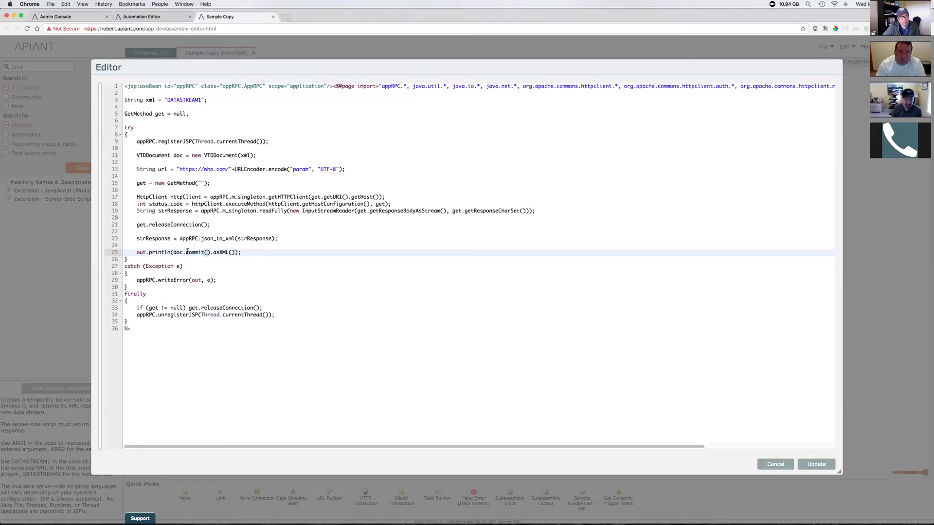
left_click_drag(186, 253, 210, 252)
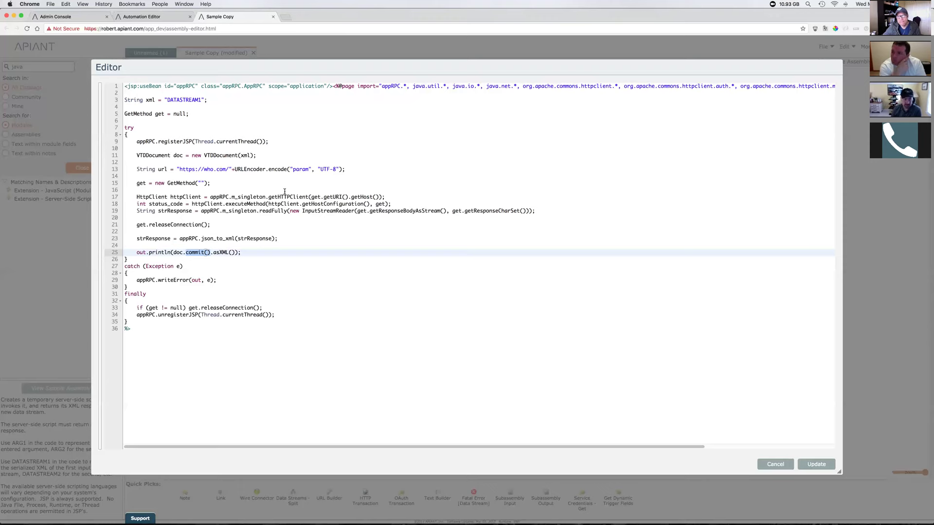
left_click(183, 251)
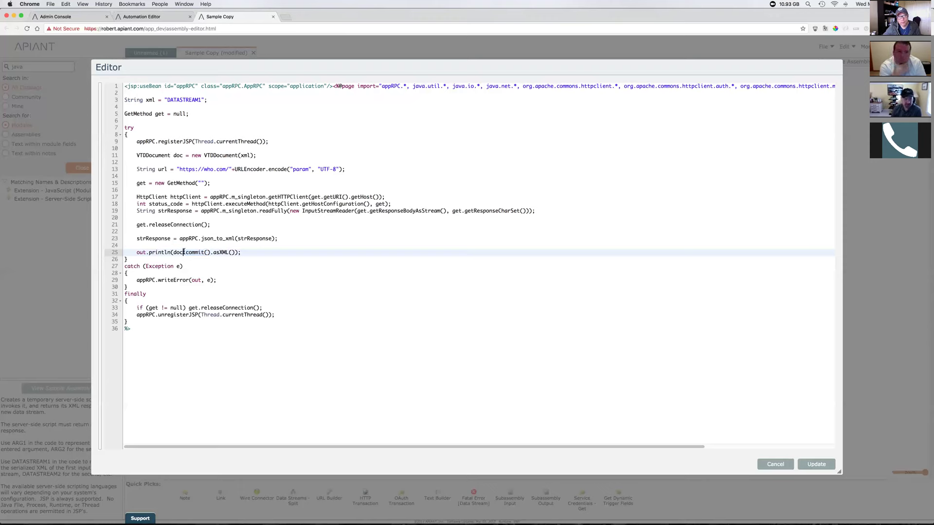
left_click_drag(186, 252, 210, 252)
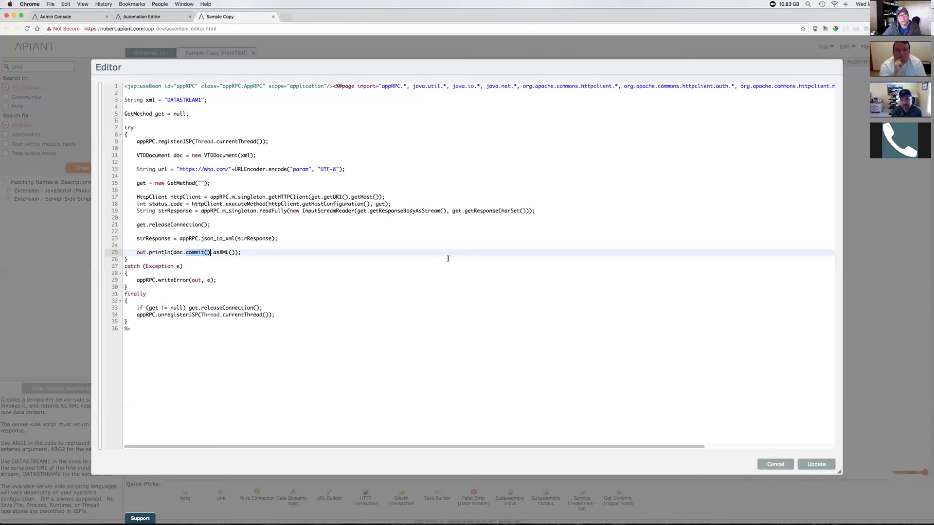
Review the full page import directive on line 1 of the server script, through its contentType setting
scroll(479, 189, "right", 5)
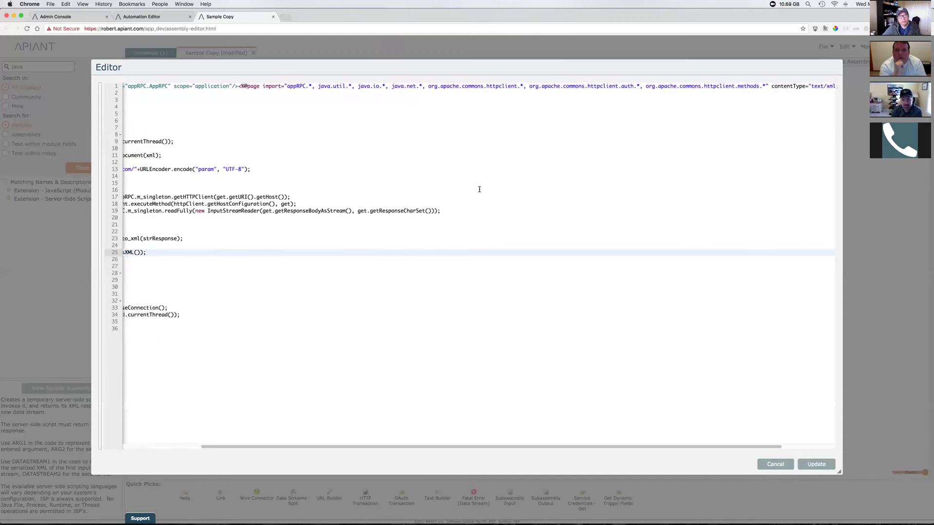
scroll(479, 189, "right", 2)
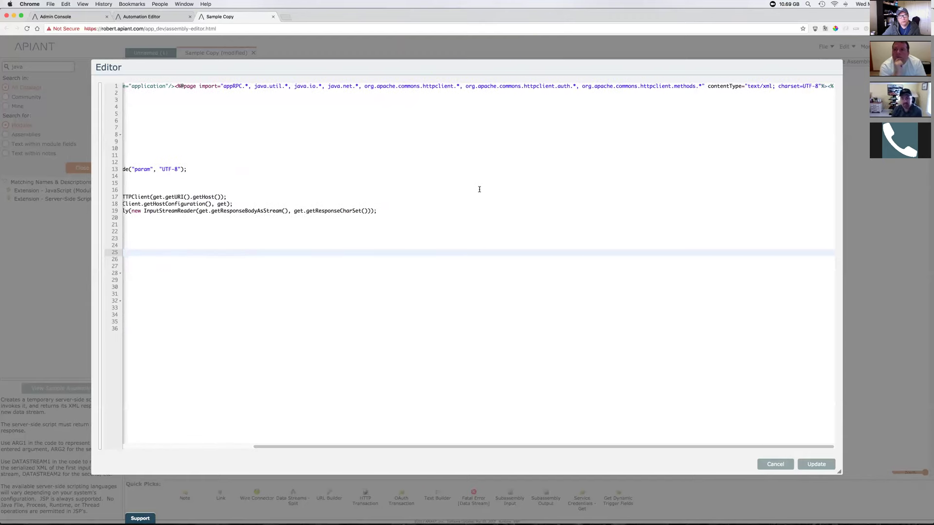
scroll(480, 189, "left", 7)
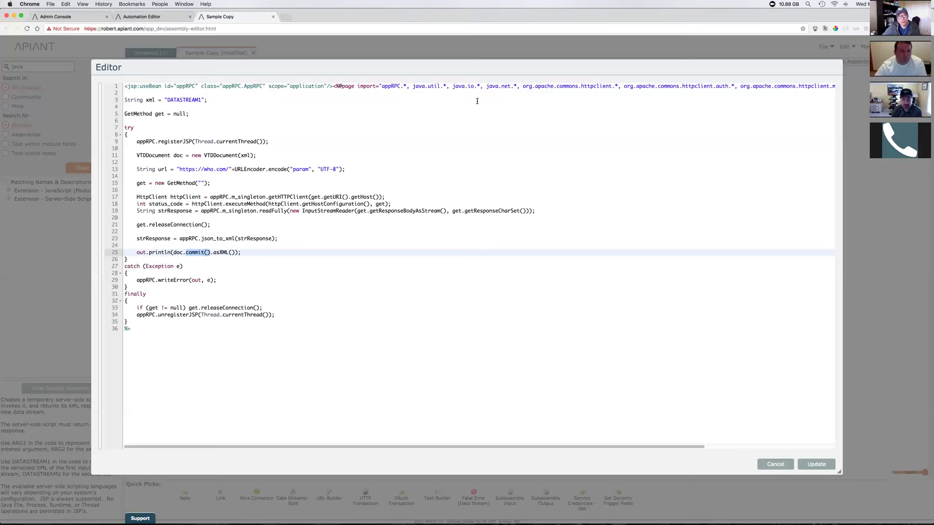
scroll(580, 197, "right", 5)
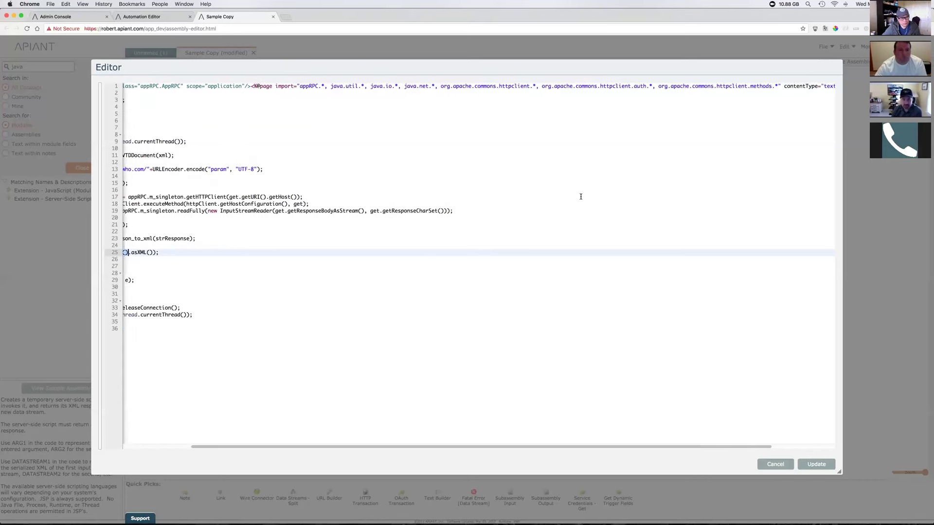
scroll(581, 196, "left", 5)
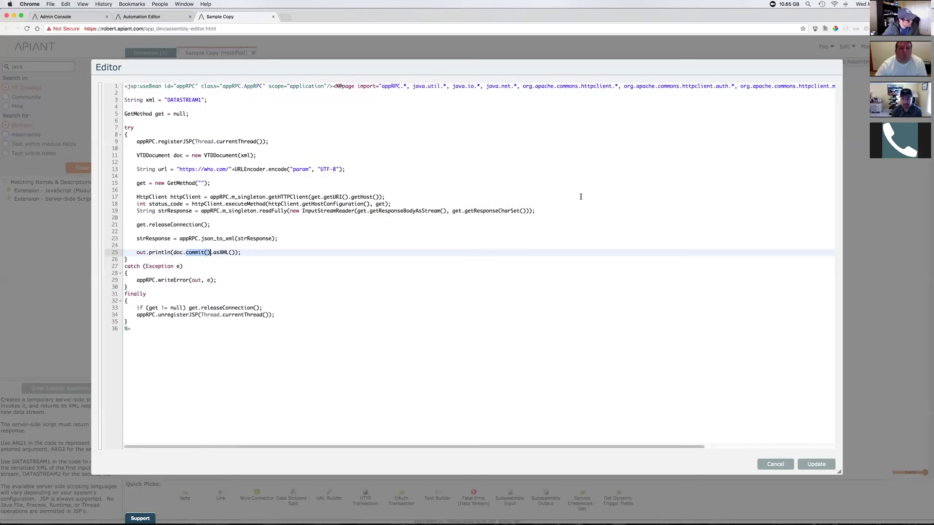
left_click(537, 211)
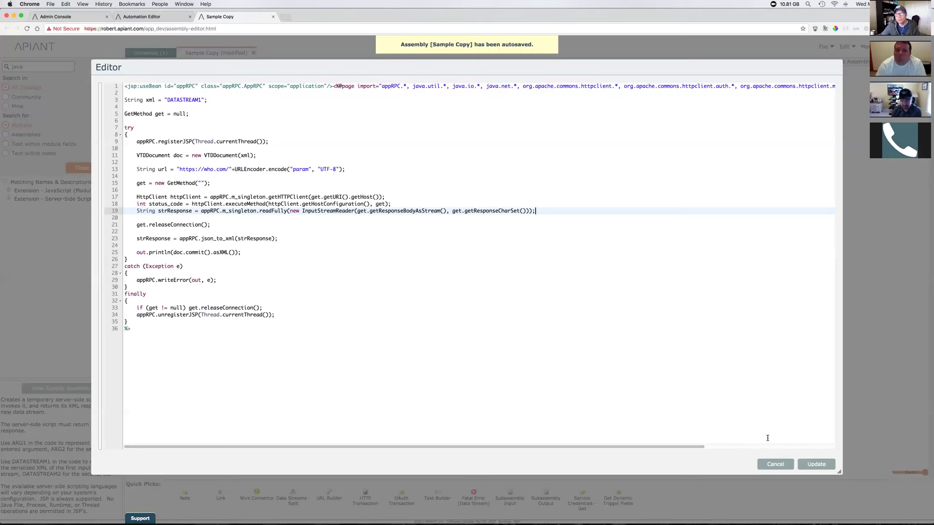
Close the script editor without updating and remove the Extension - Server-Side Script module from the assembly diagram
left_click(777, 465)
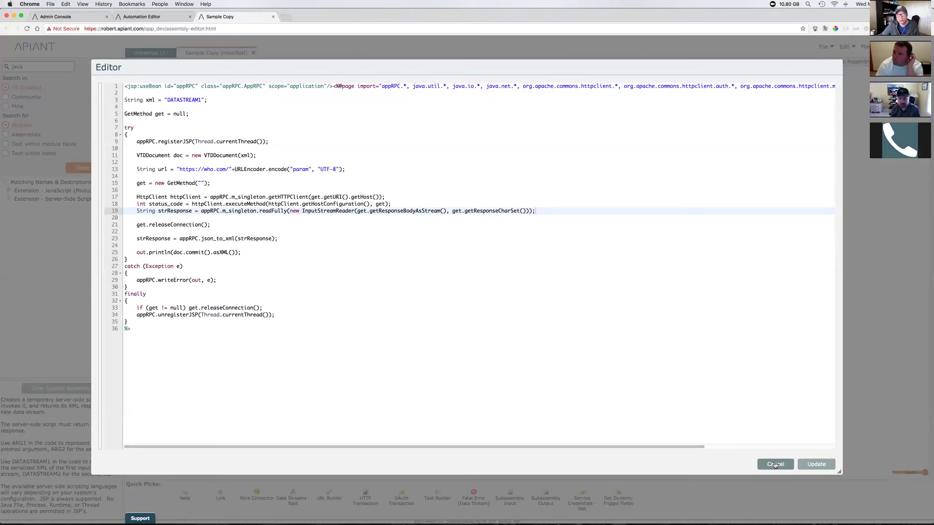
left_click(775, 465)
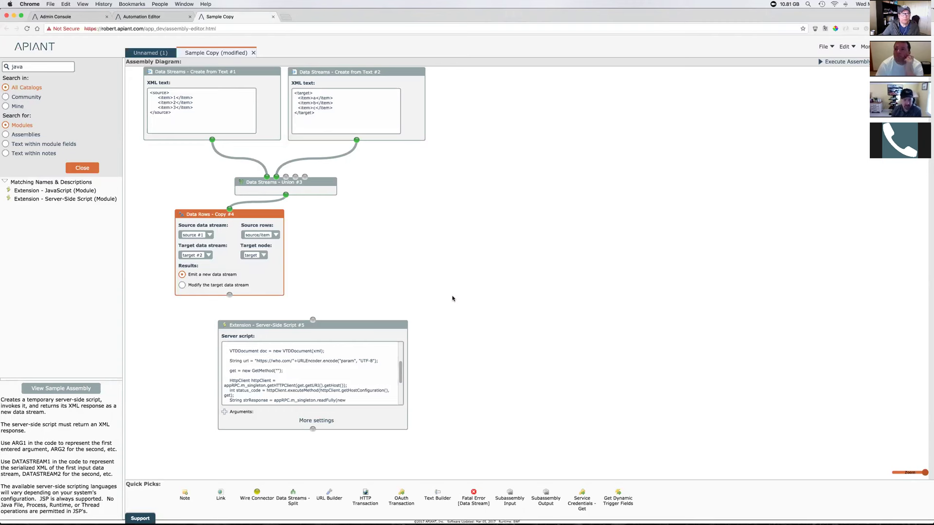
left_click(205, 312)
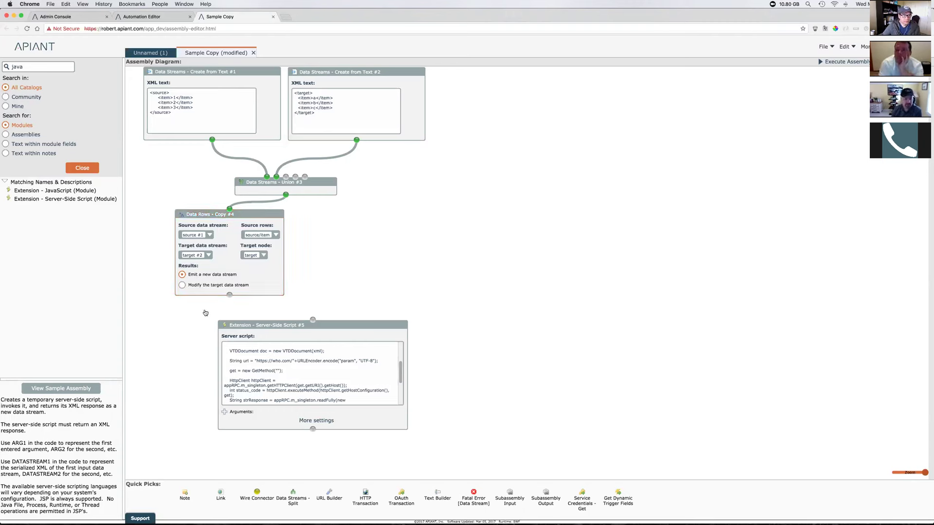
mouse_move(313, 391)
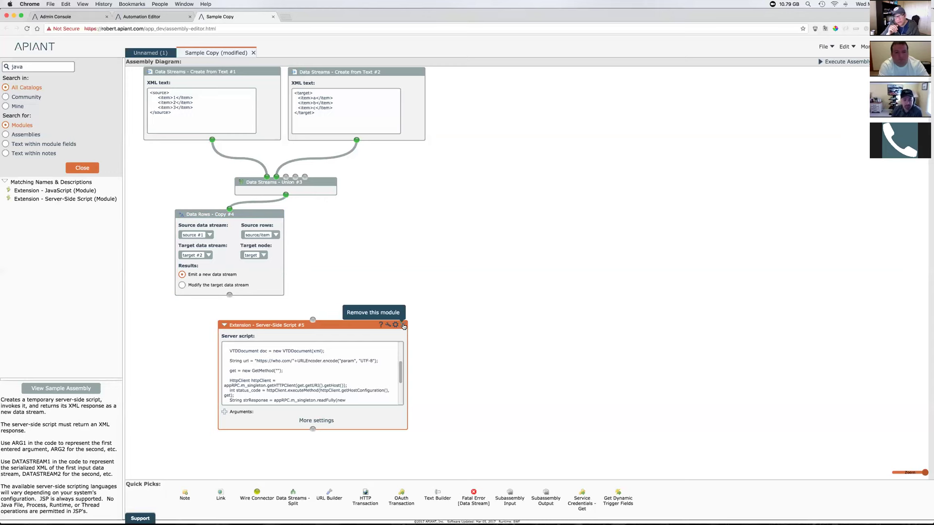
left_click(403, 327)
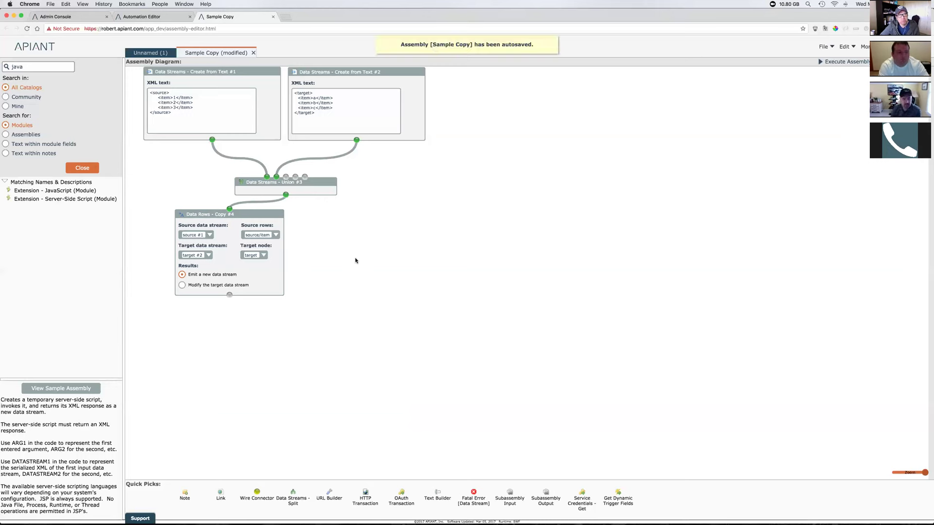
Switch to Finder and open Assembly Editor Guide.pdf from the doc folder of appdev_root in a new Finder tab
key("ctrl+Right")
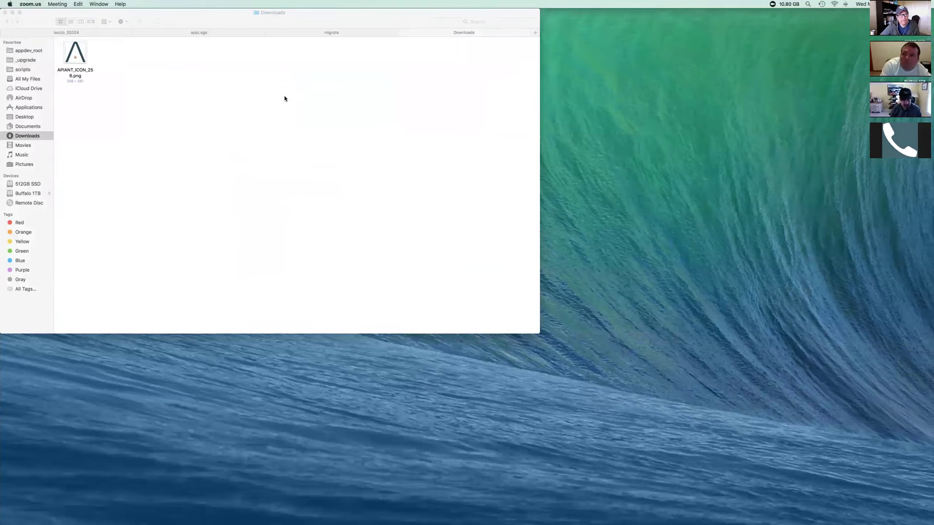
key("super+t")
left_click(41, 51)
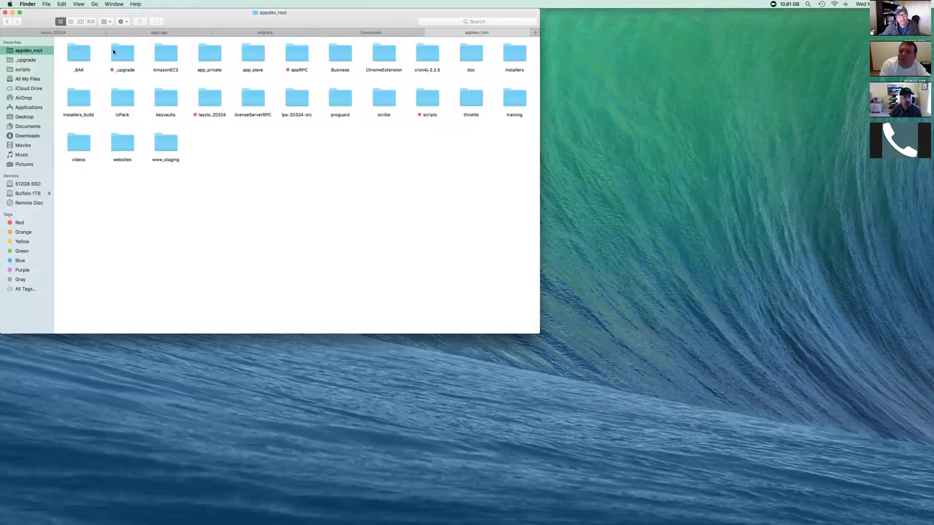
double_click(471, 72)
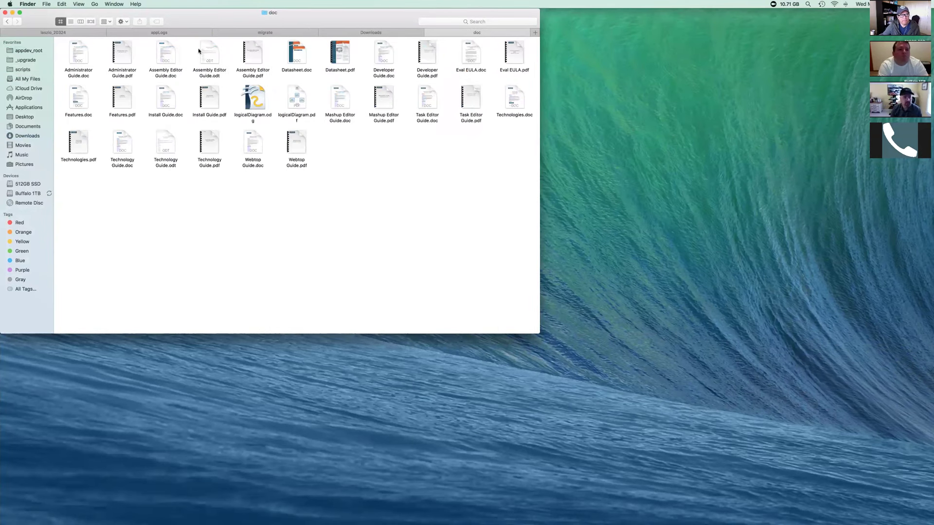
double_click(254, 52)
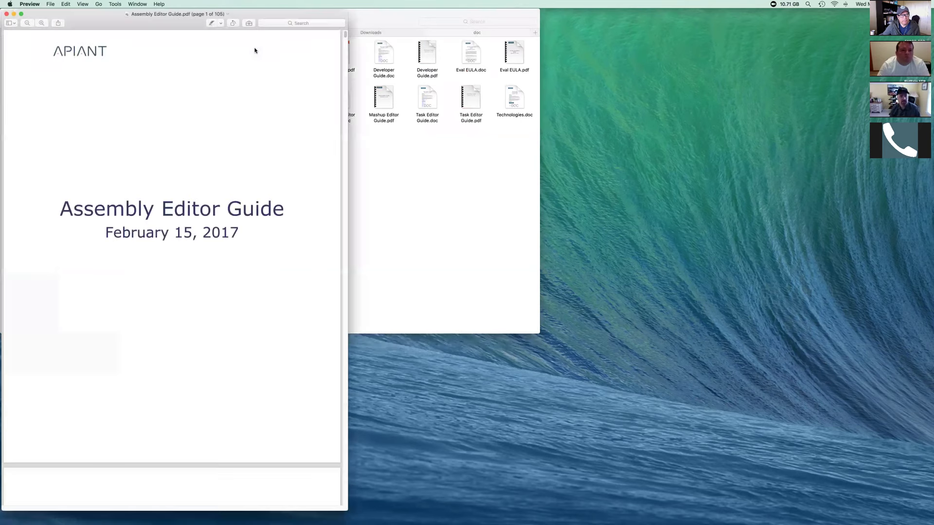
Look through the table of contents of the Assembly Editor Guide, from the Introduction to Chapter 6 and the Index
scroll(228, 278, "down", 5)
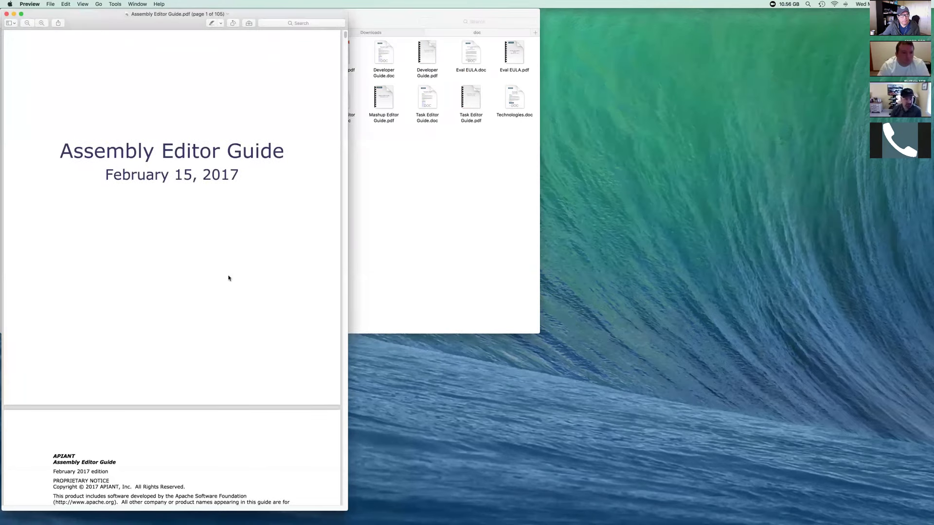
scroll(229, 278, "down", 10)
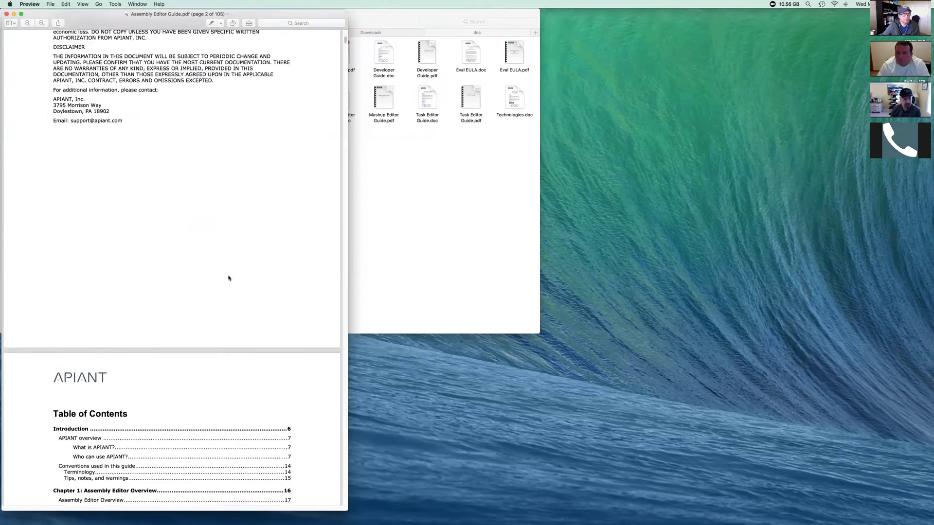
scroll(228, 278, "down", 10)
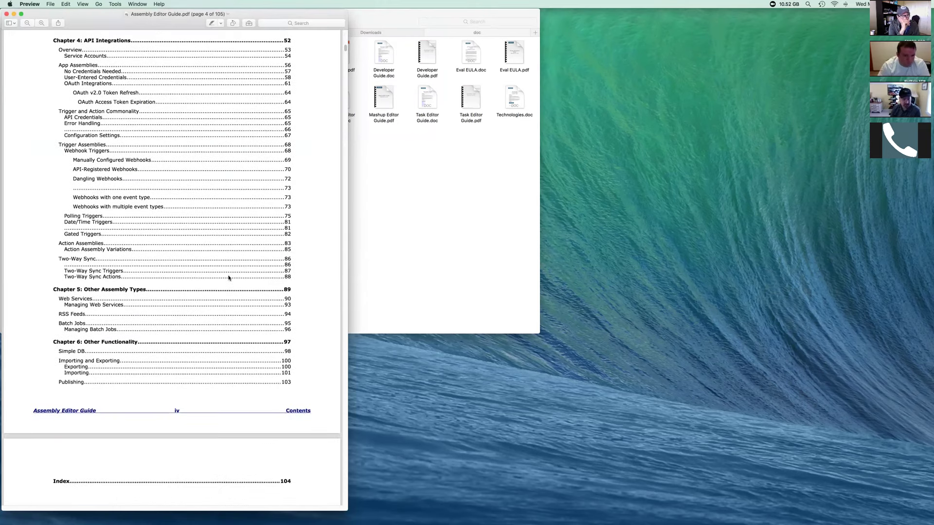
scroll(228, 279, "up", 10)
scroll(228, 279, "up", 15)
scroll(229, 278, "down", 10)
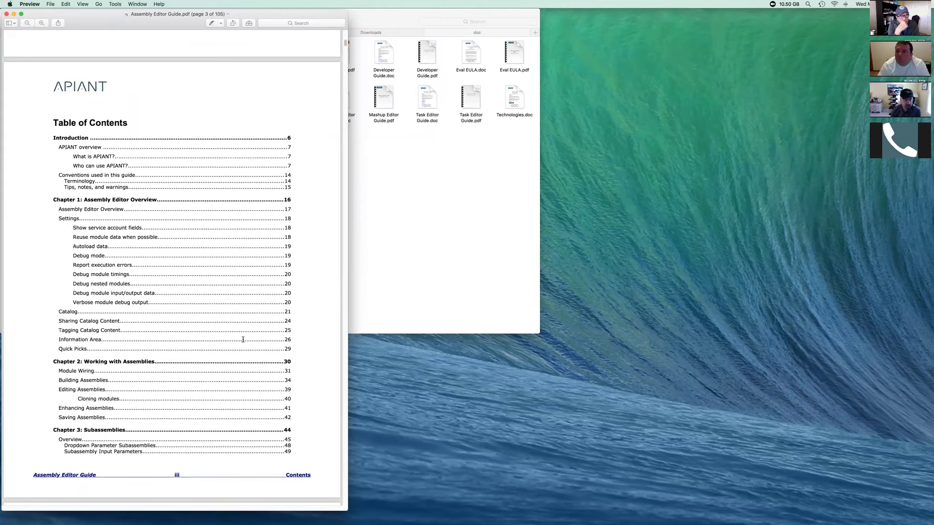
scroll(267, 325, "down", 5)
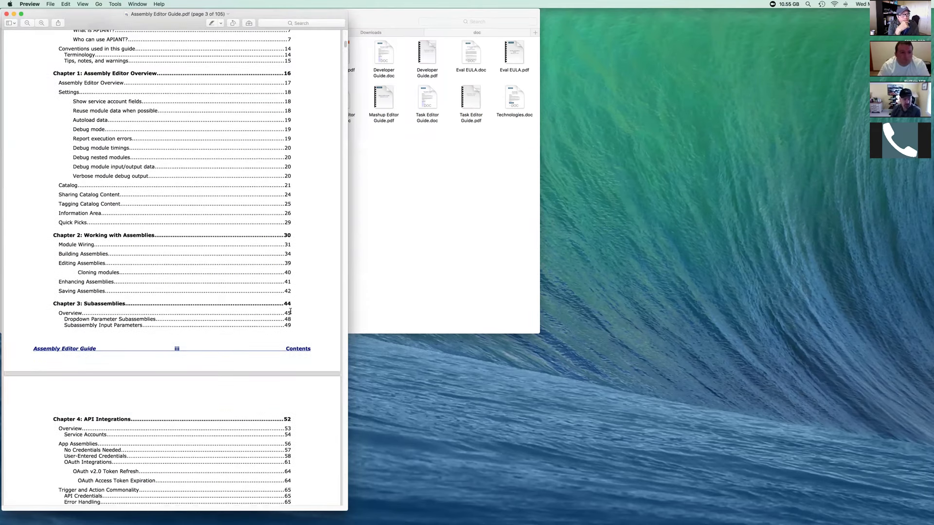
scroll(280, 360, "down", 7)
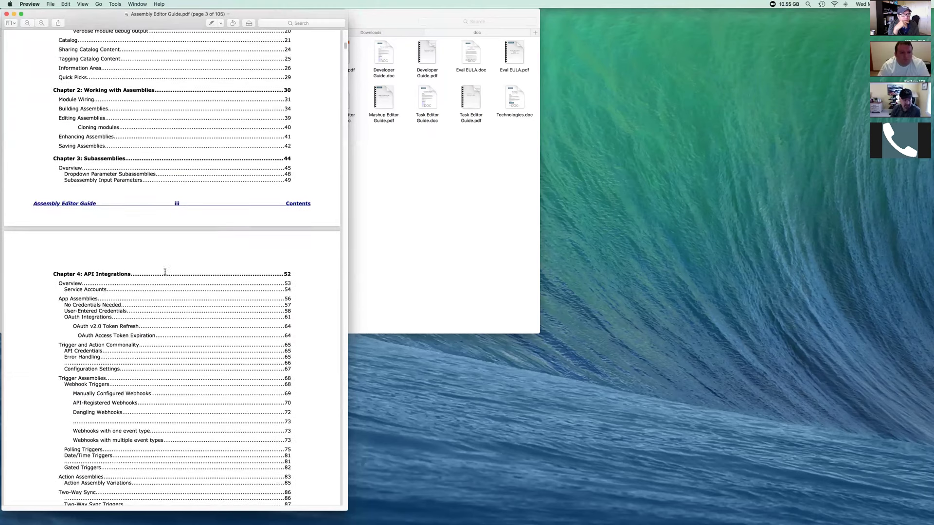
scroll(204, 302, "down", 3)
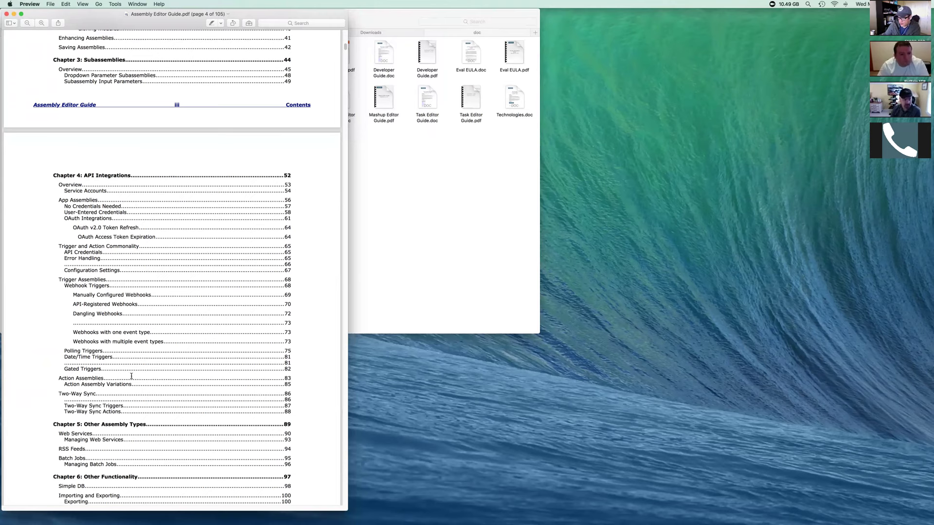
scroll(170, 321, "down", 3)
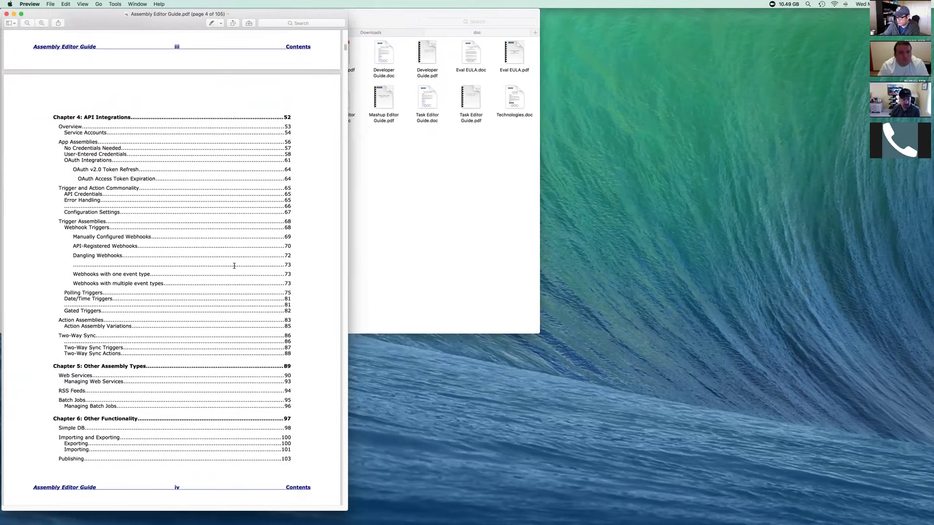
scroll(234, 266, "down", 5)
scroll(234, 265, "down", 4)
scroll(234, 265, "up", 5)
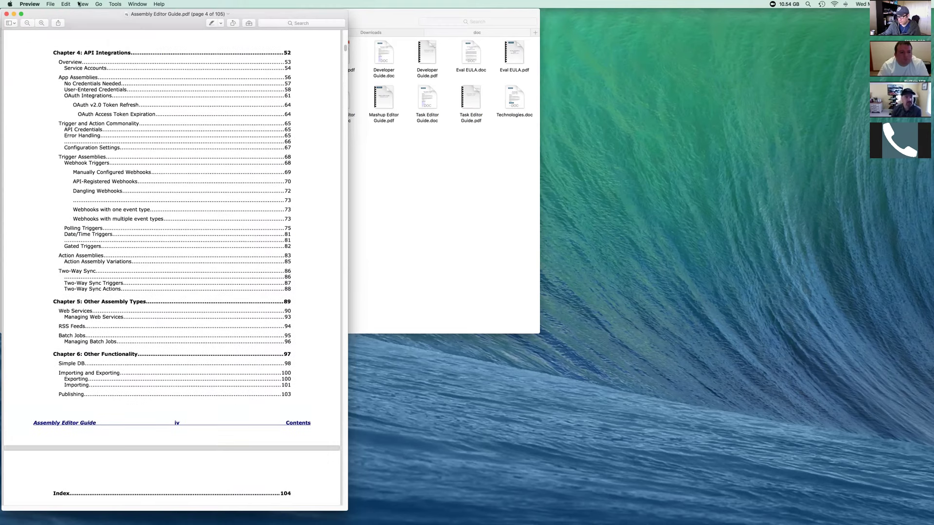
Close the Assembly Editor Guide, quit Preview, close Finder's doc tab and switch back to the assembly editor in Chrome
left_click(7, 14)
left_click(29, 4)
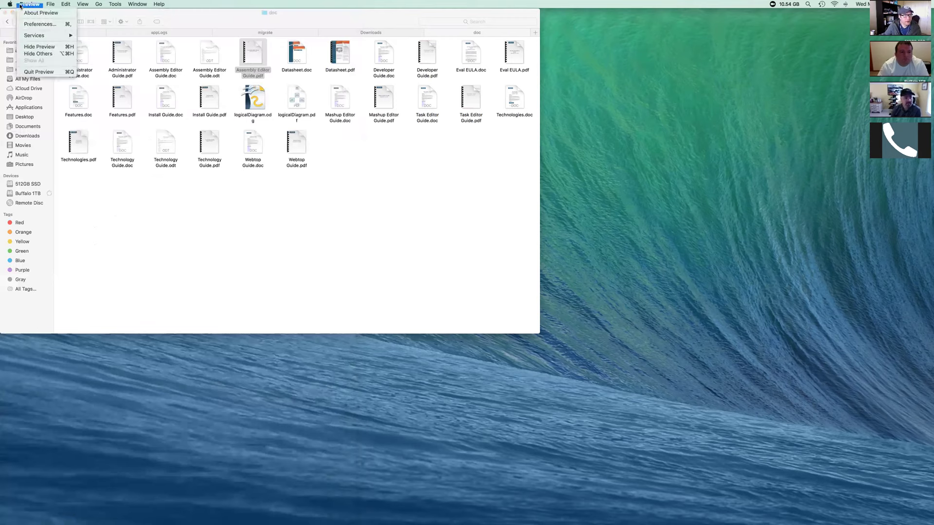
left_click(43, 73)
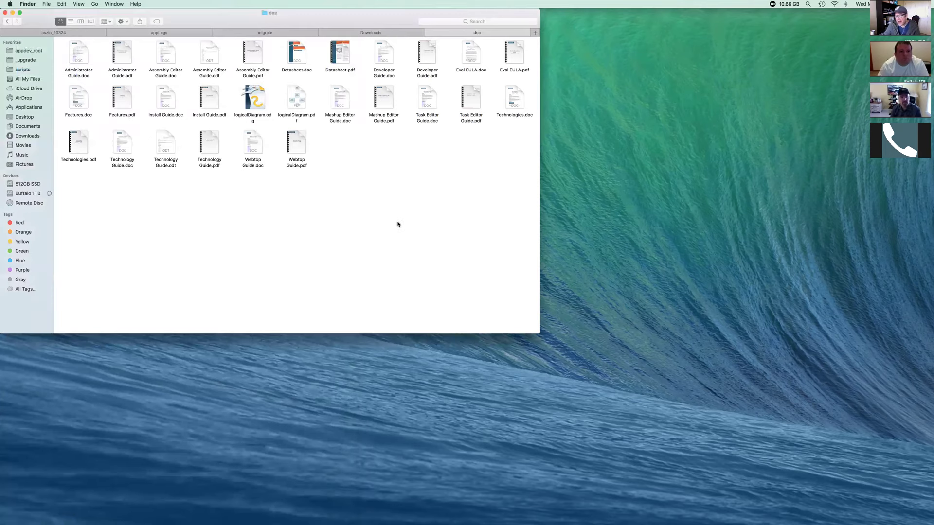
key("super+w")
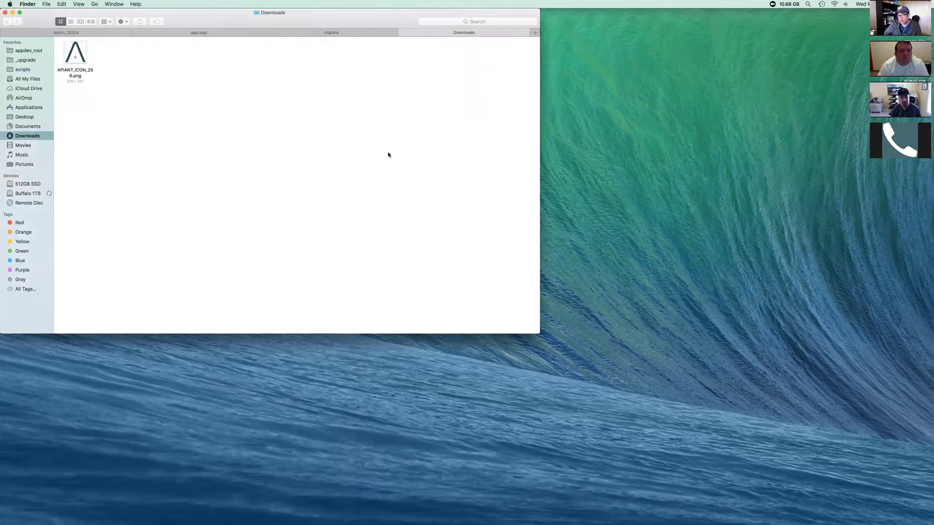
key("super+Tab")
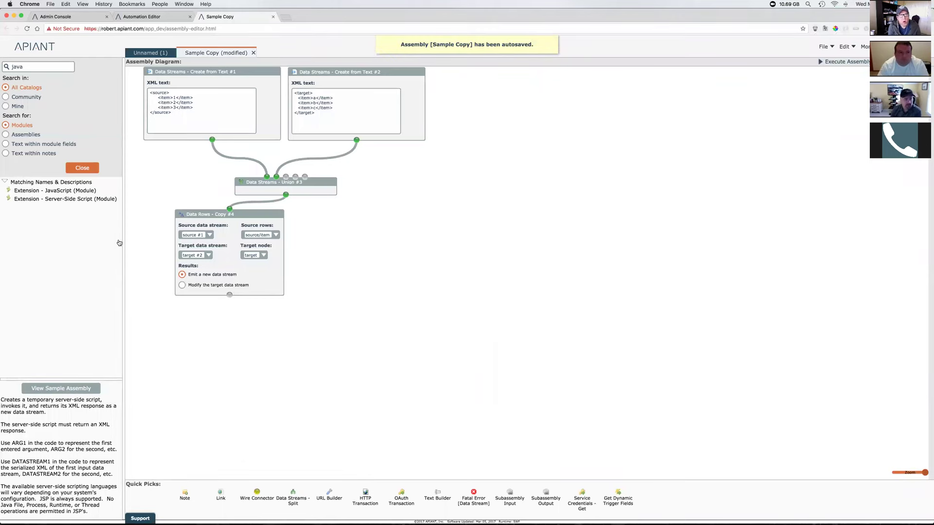
Close the java catalog search and the modified Sample Copy assembly
left_click(81, 170)
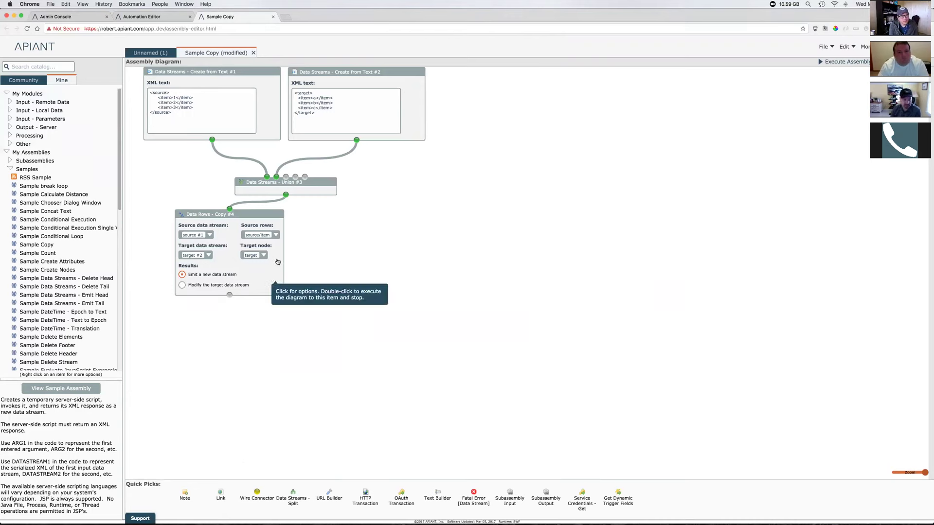
left_click(254, 56)
left_click(442, 227)
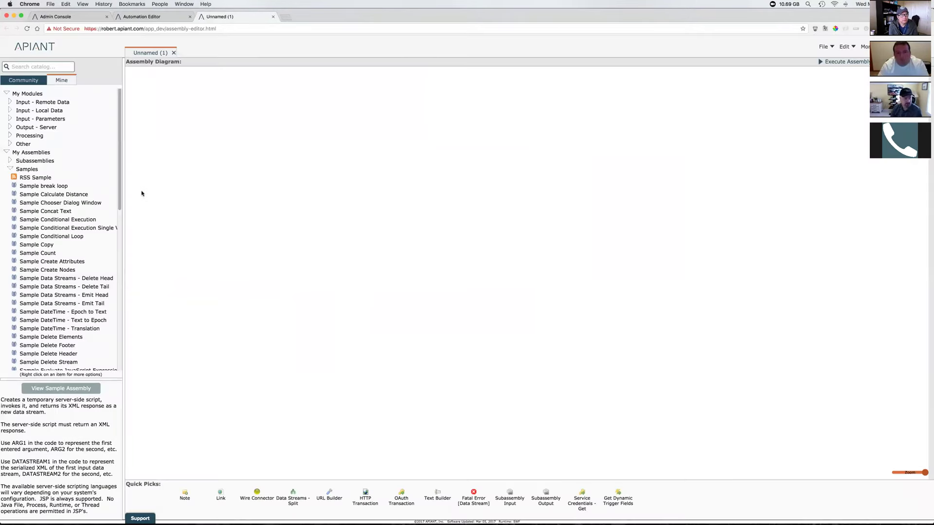
Find Sample Loop among the sample assemblies in the catalog and open it
left_click(75, 235)
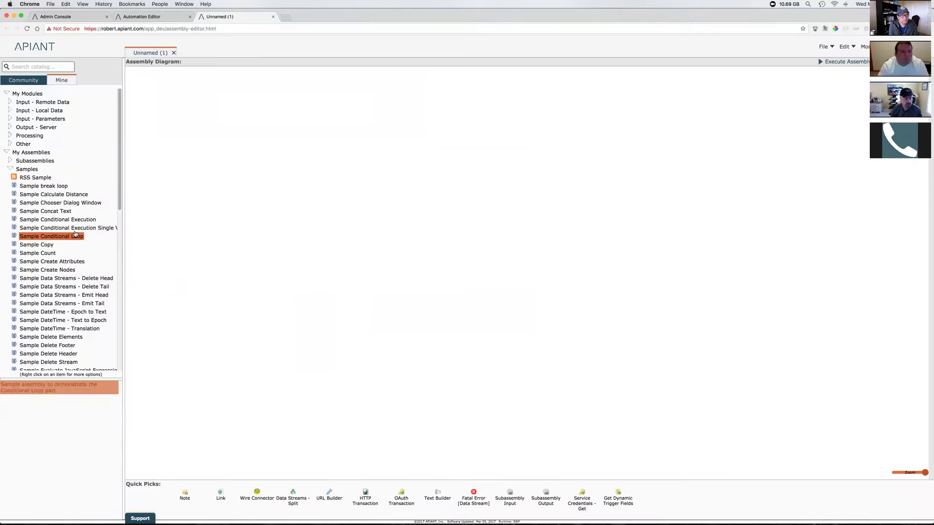
left_click(122, 279)
double_click(53, 156)
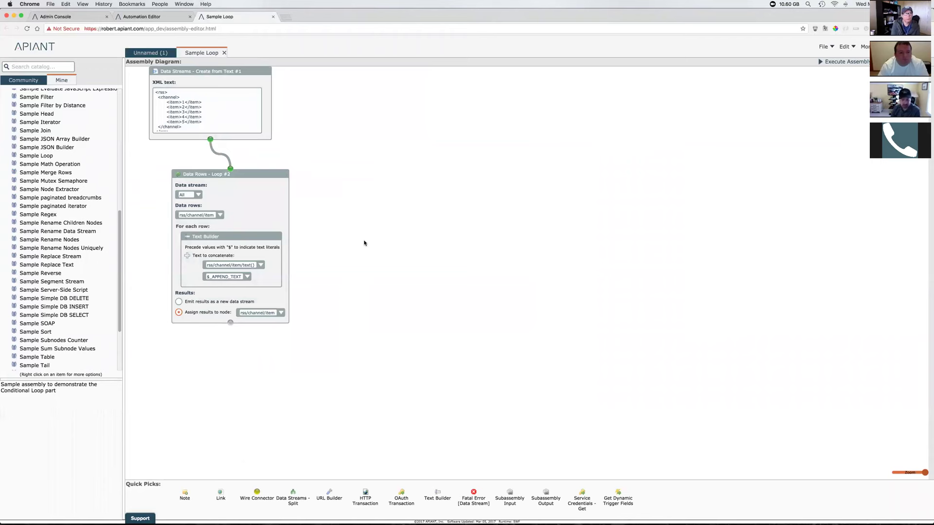
left_click_drag(363, 240, 340, 348)
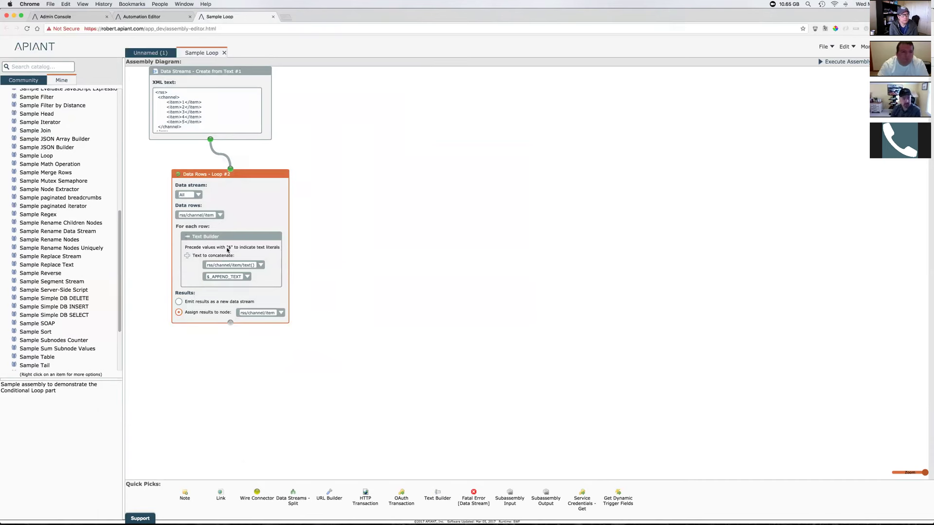
Replace the Text Builder inside the Data Rows - Loop module with a fresh one holding two text entries
mouse_move(225, 237)
left_click(276, 238)
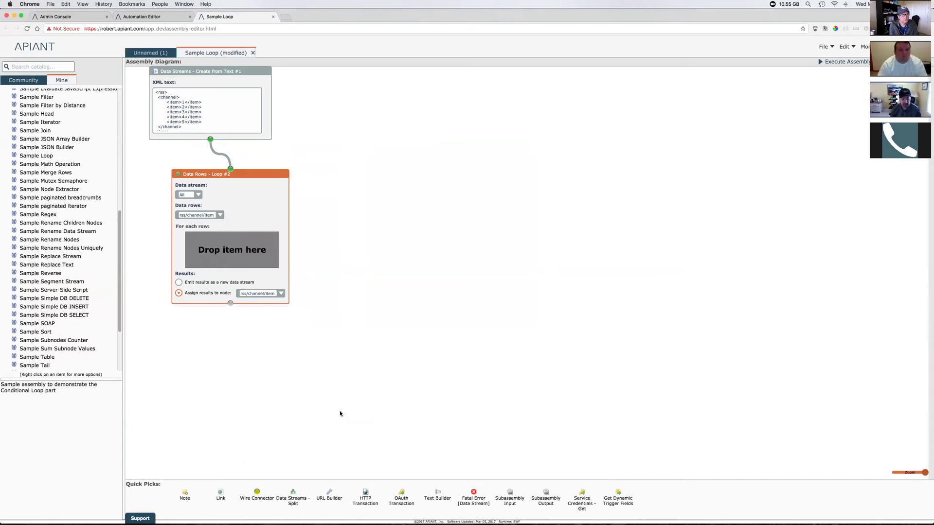
left_click_drag(442, 495, 227, 253)
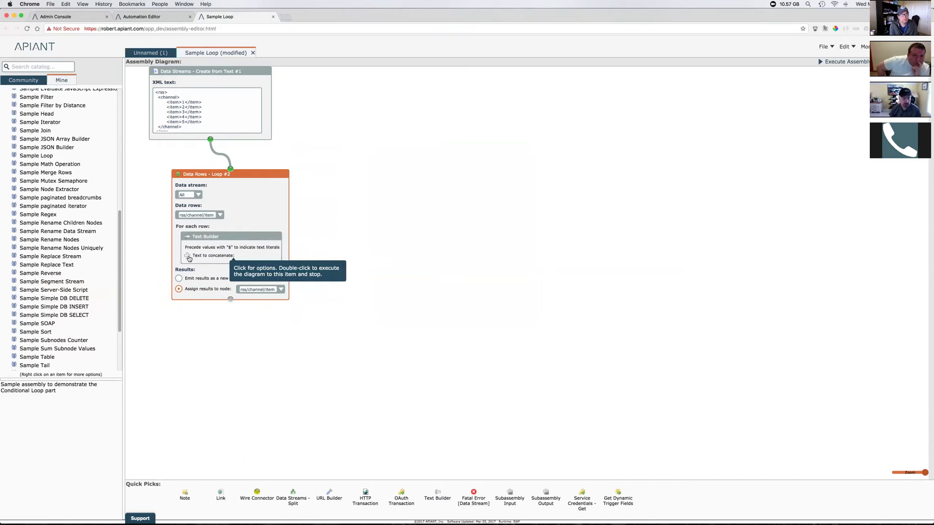
left_click(188, 256)
left_click(188, 257)
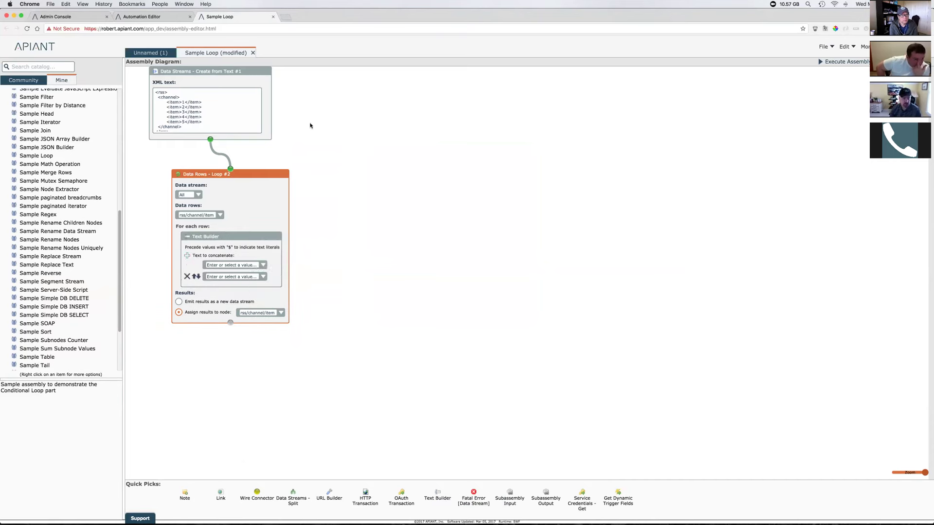
Execute the diagram to the Loop module, set the nested Text Builder's first entry to rss/channel/item and add a third entry
double_click(253, 203)
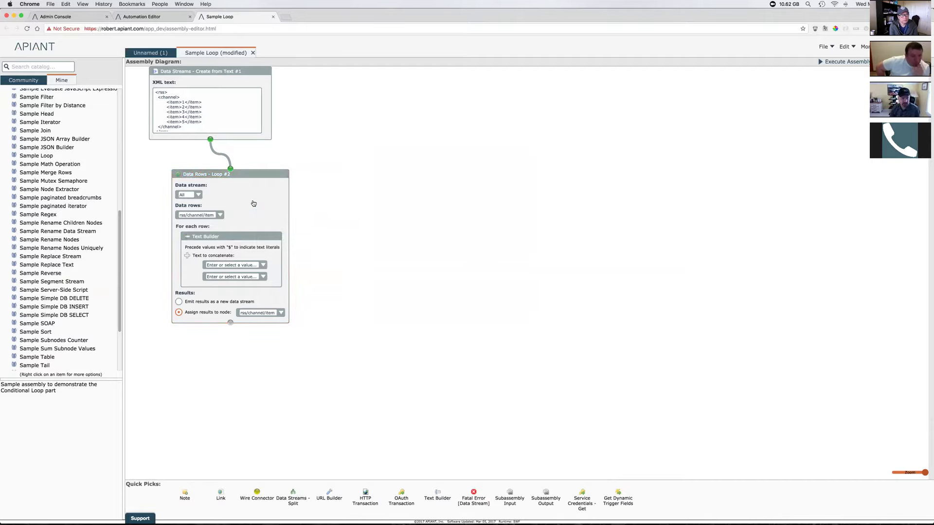
left_click(262, 265)
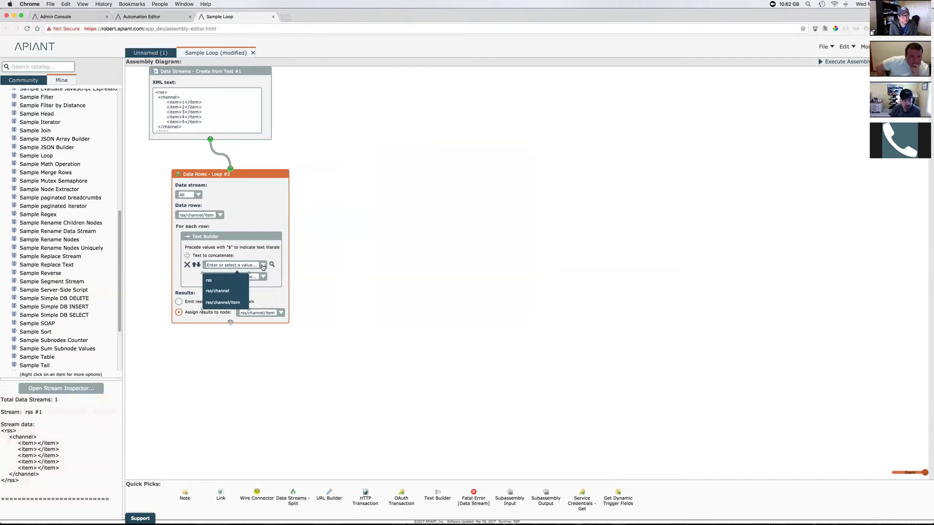
left_click(235, 302)
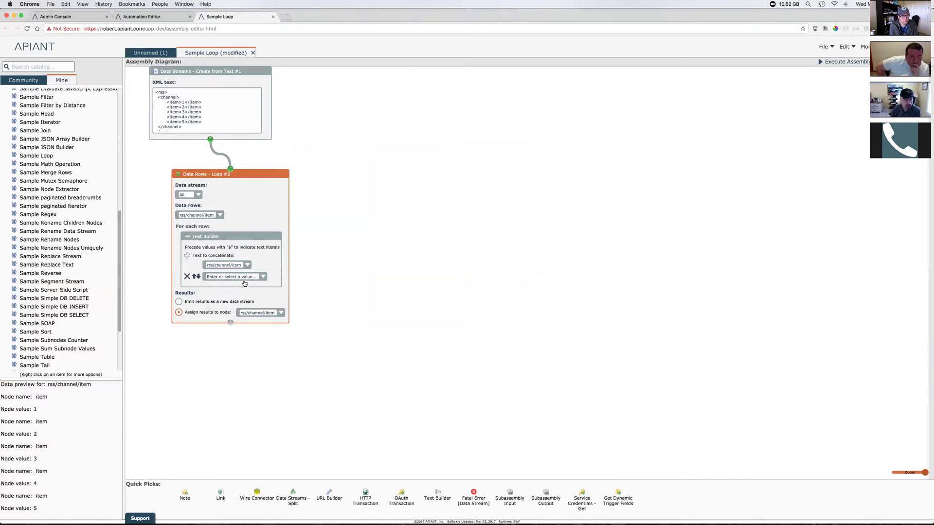
left_click(188, 256)
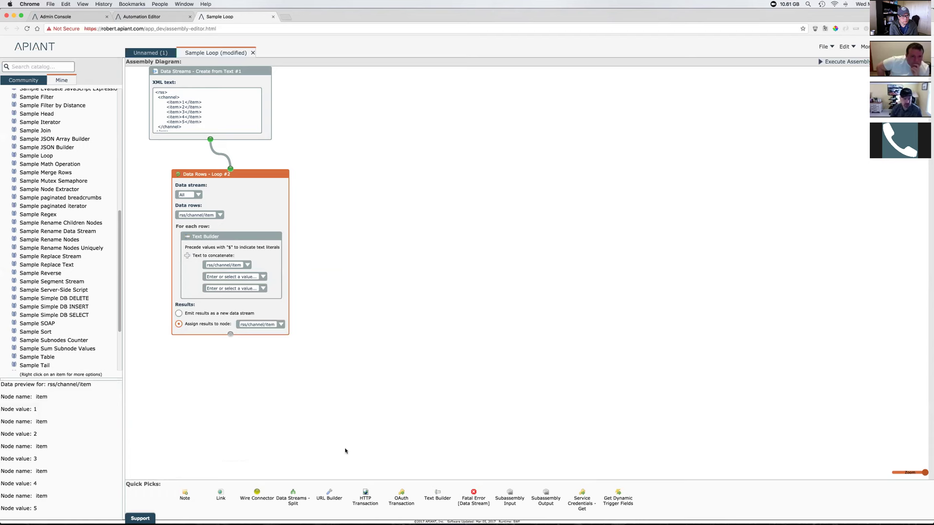
Add a standalone Text Builder beside the loop that concatenates a and b, and execute it to check its scalar value
left_click_drag(432, 487, 383, 284)
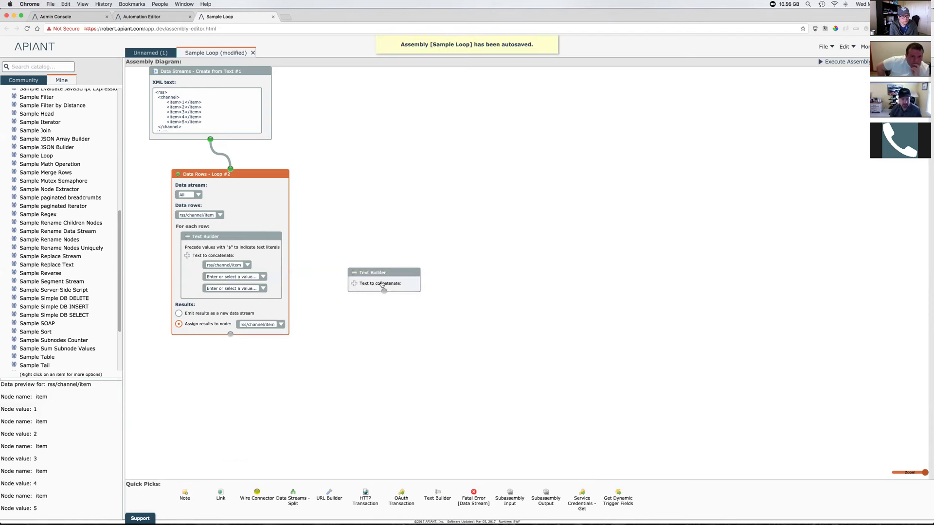
left_click(354, 284)
type("a")
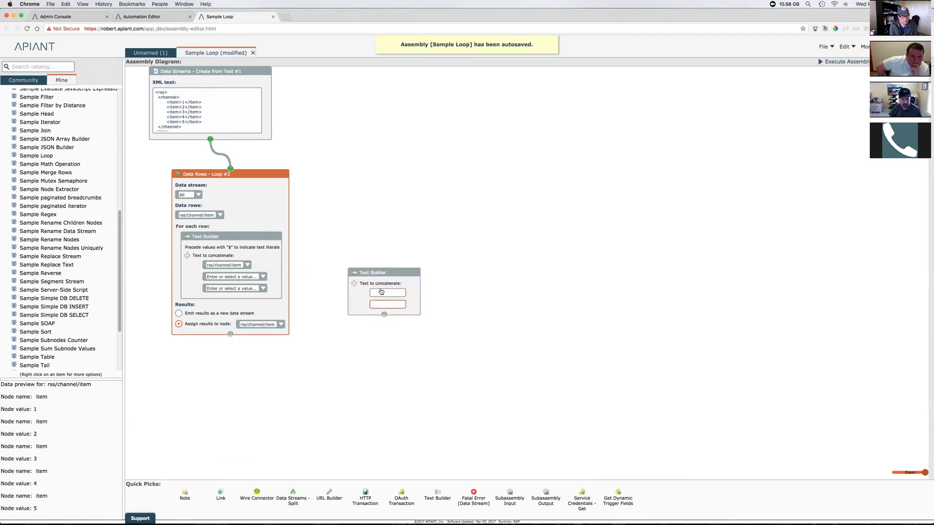
left_click(380, 298)
type("b")
left_click(411, 286)
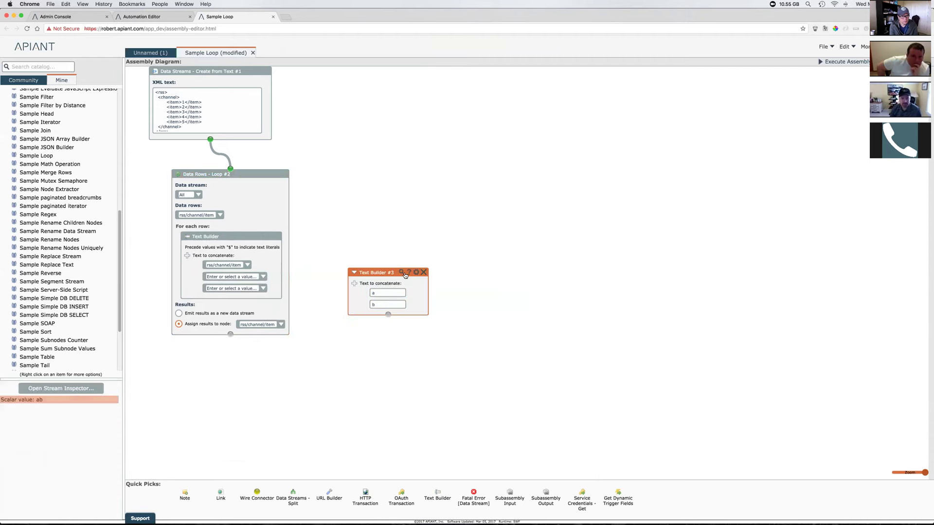
double_click(37, 400)
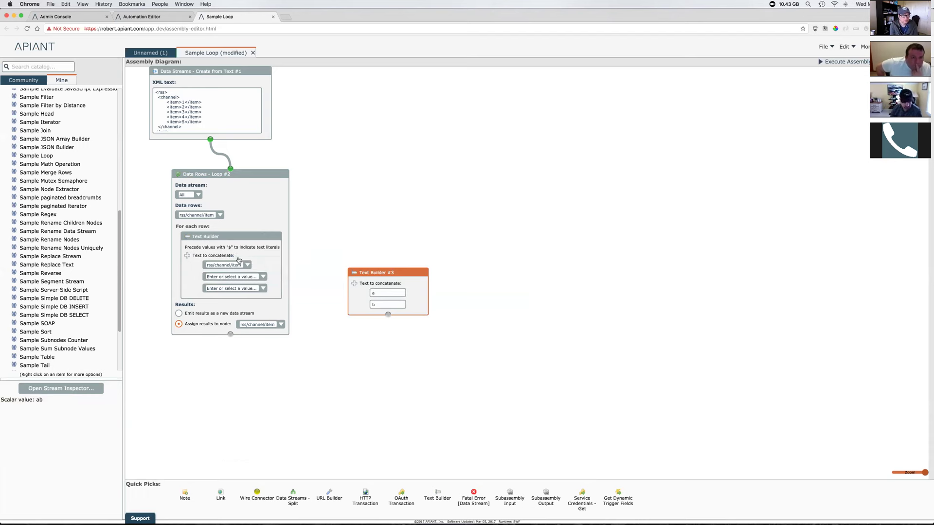
Fill the loop's second and third Text Builder entries with the text literals ____ and 123123123, each prefixed with $
left_click(236, 276)
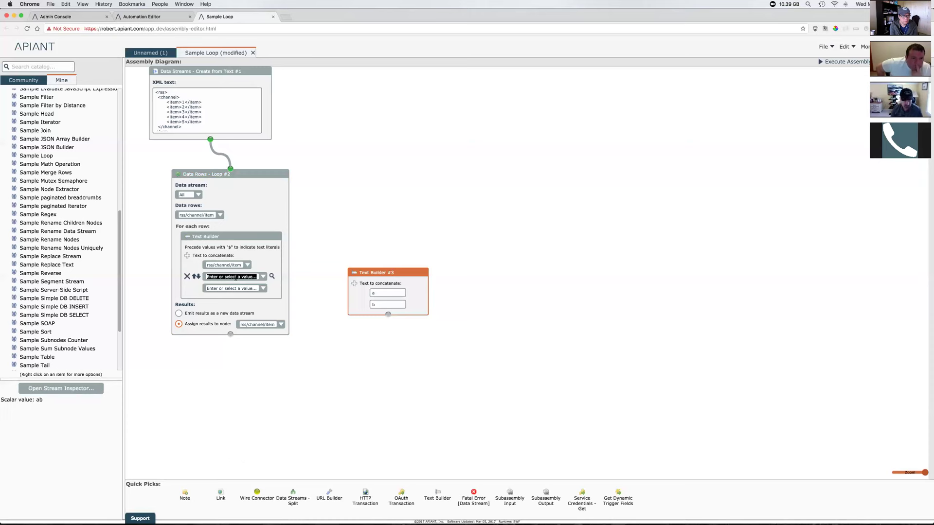
type("$")
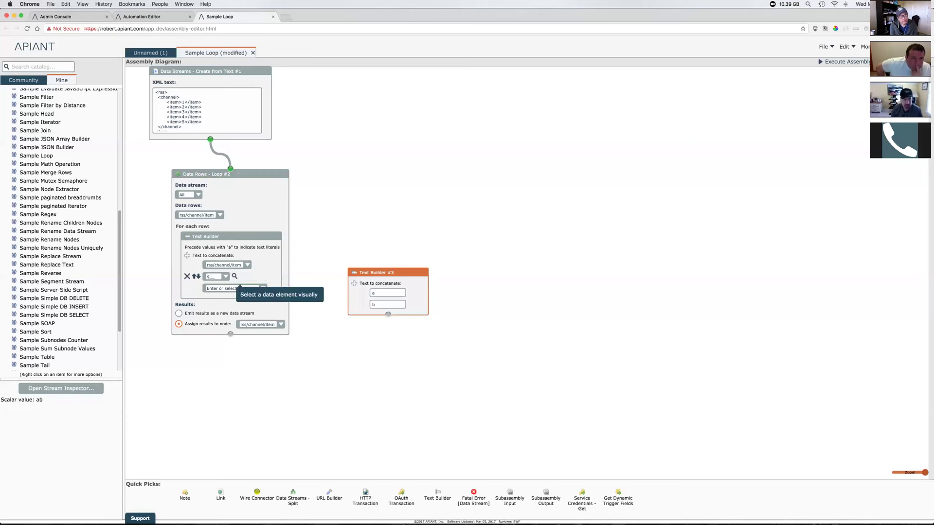
left_click(227, 290)
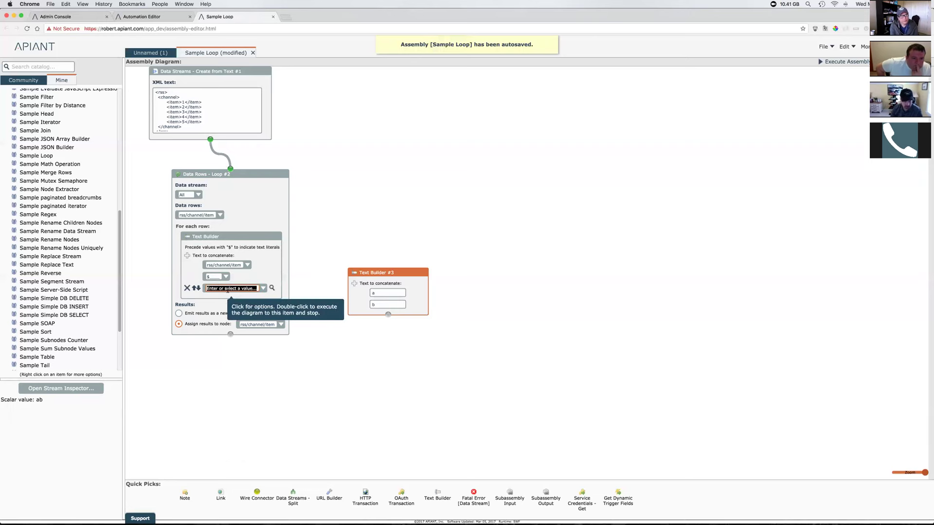
type("23123123")
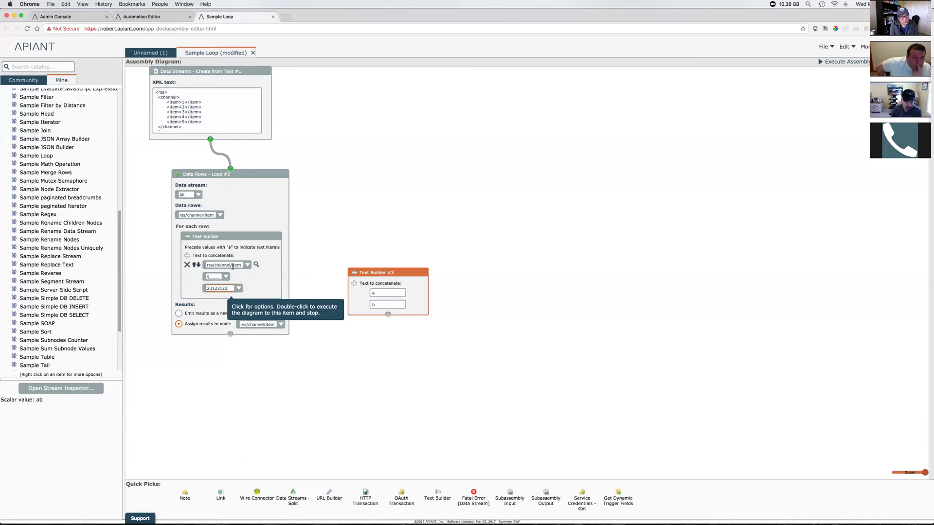
left_click(227, 288)
Open the Loop module's output in the Stream Inspector and examine the concatenated text of the first item
left_click(276, 206)
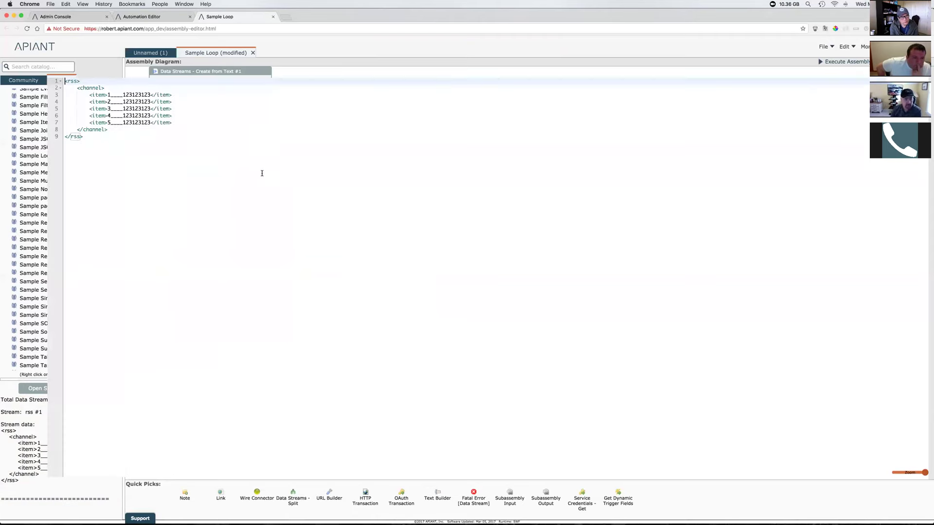
left_click_drag(109, 95, 151, 95)
left_click(107, 94)
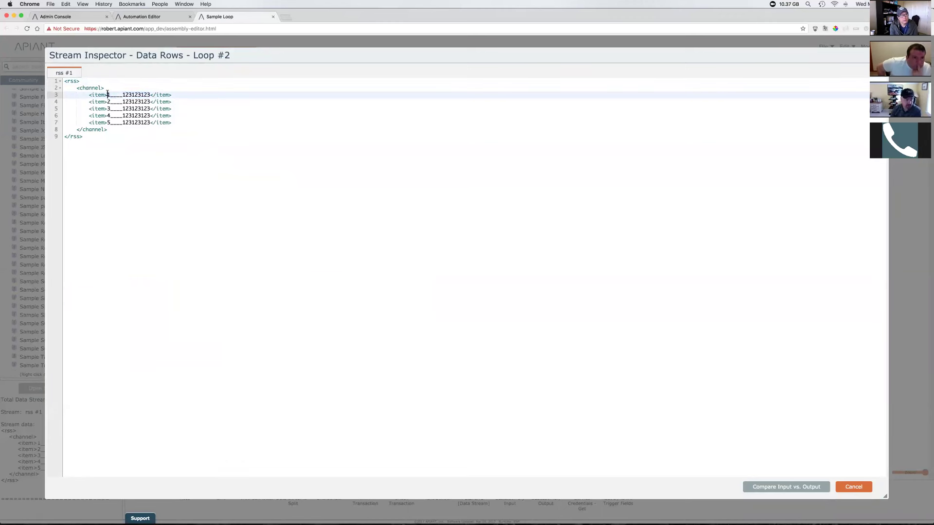
left_click(853, 487)
Compare the item rows in the source XML with the loop's output in the Stream Inspector
left_click_drag(166, 102, 208, 123)
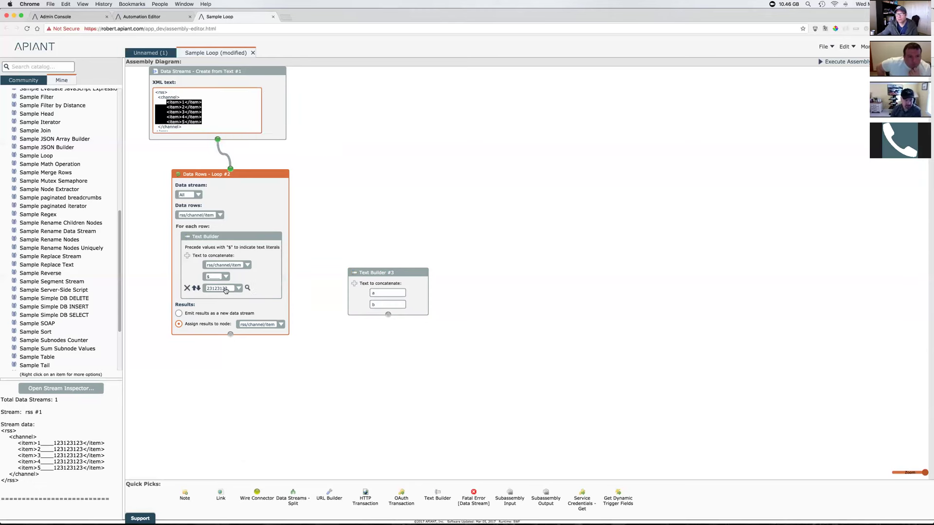
left_click(265, 174)
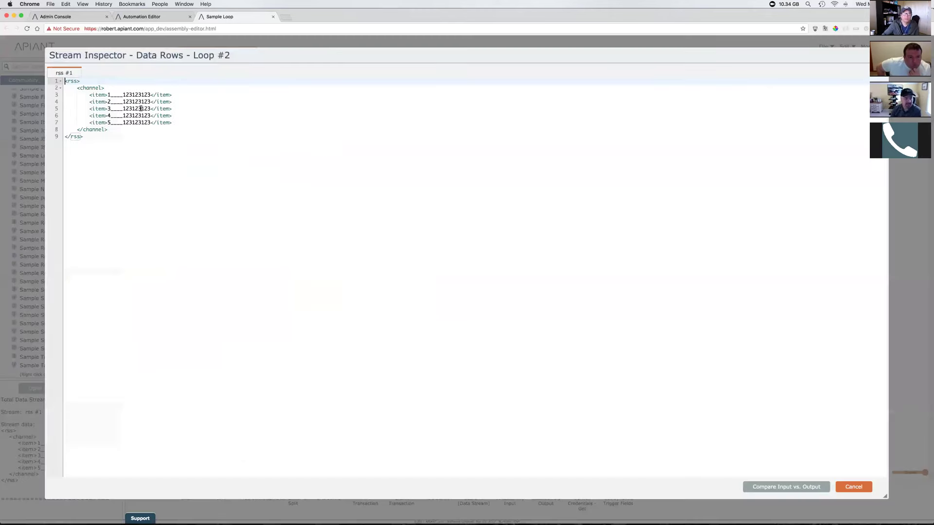
left_click_drag(108, 95, 148, 95)
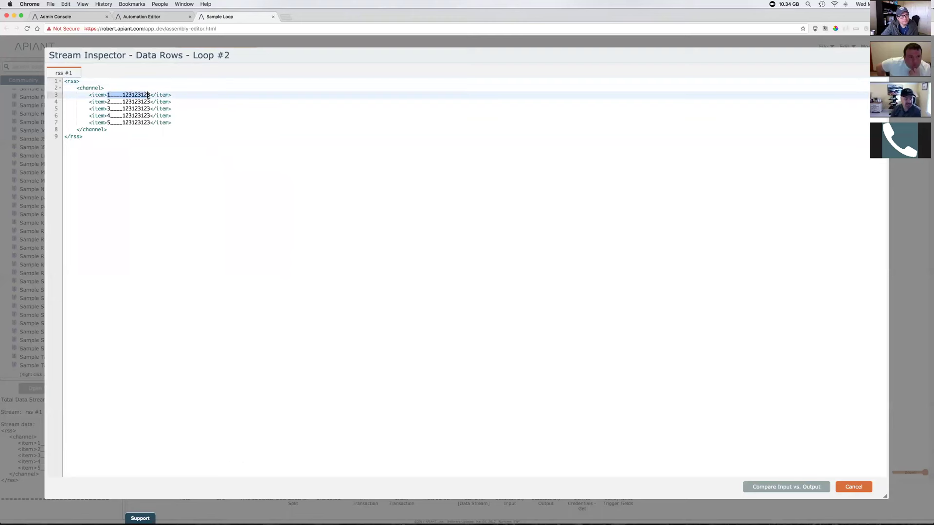
left_click(854, 489)
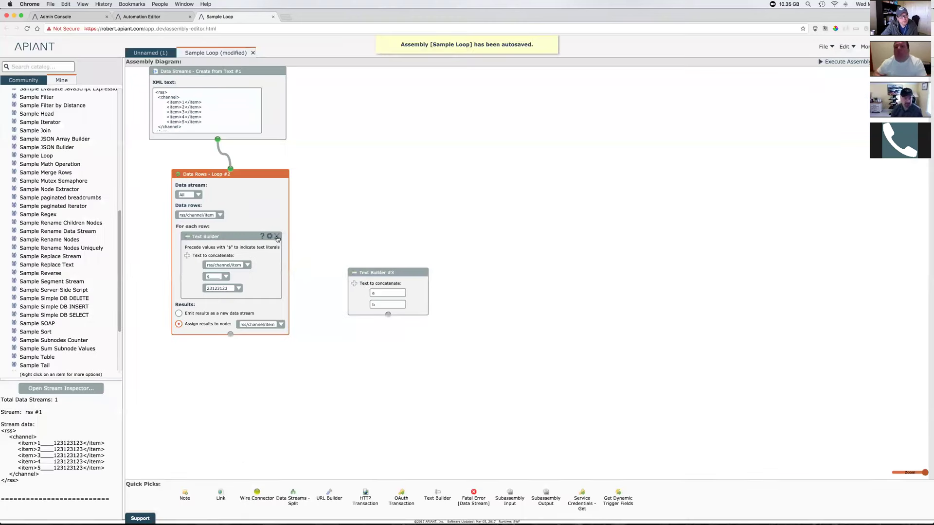
Replace the loop's Text Builder with the Add Google Docs spreadsheet row subassembly and open that subassembly for editing
left_click(277, 238)
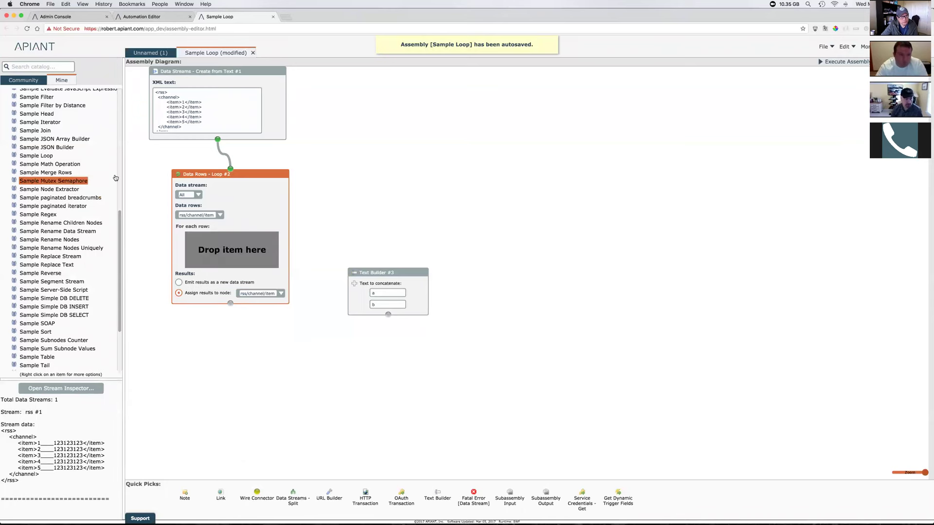
scroll(120, 155, "up", 10)
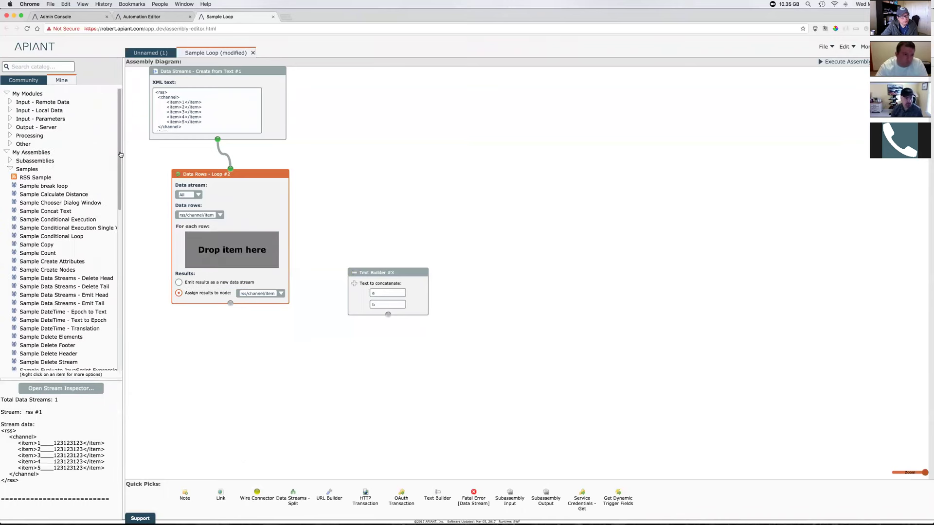
left_click(10, 161)
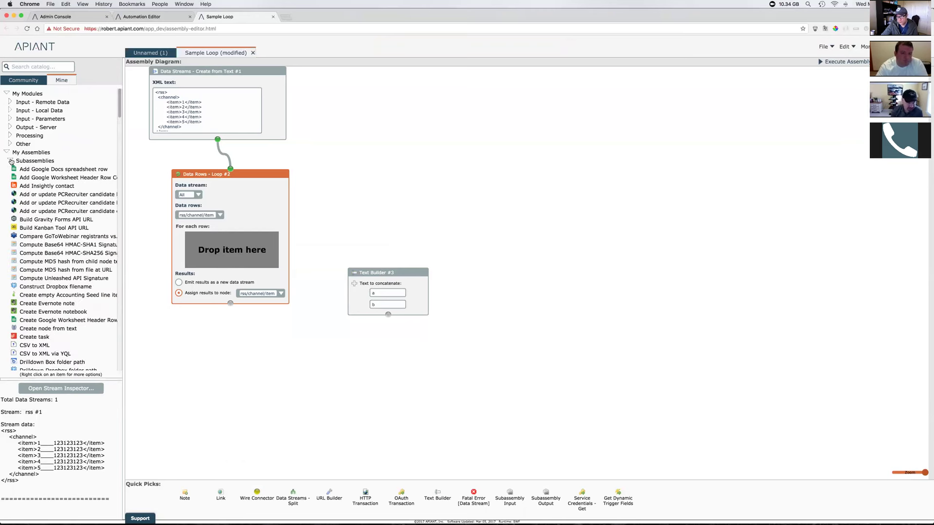
left_click_drag(46, 169, 218, 248)
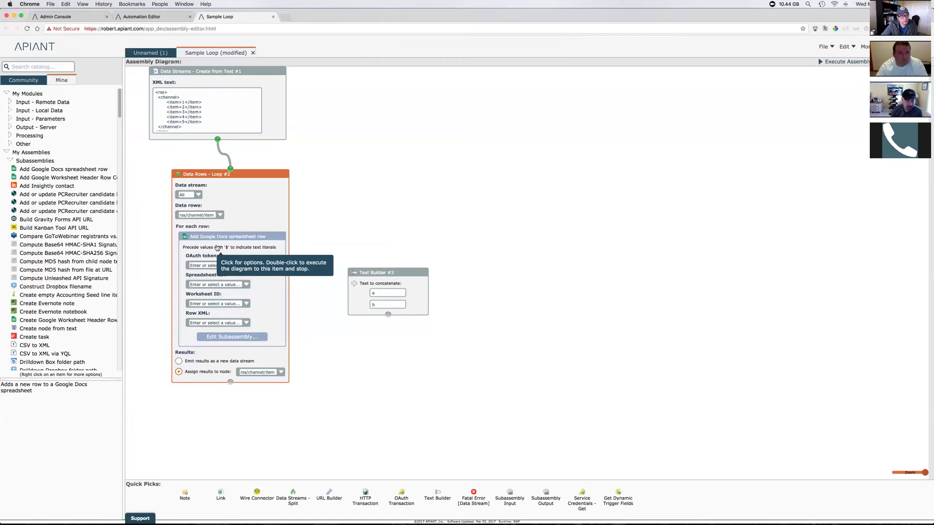
left_click(242, 337)
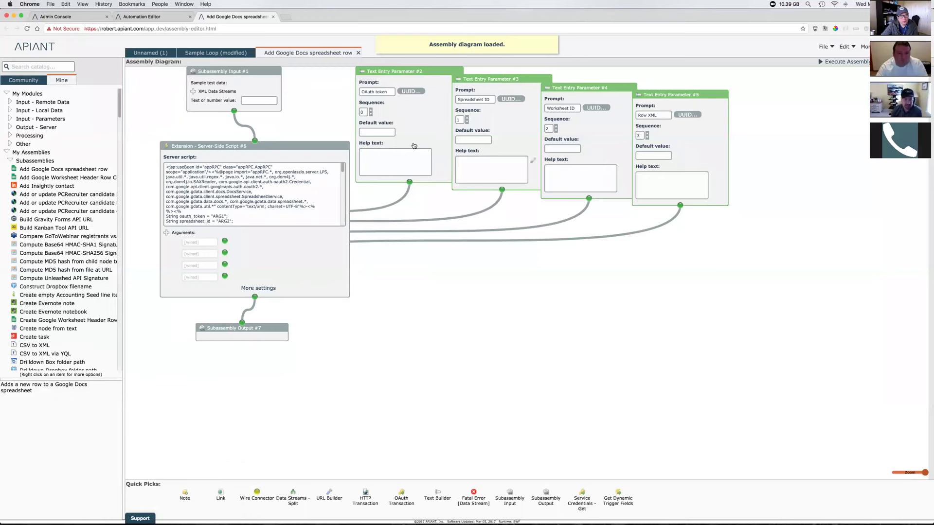
Compare the loop's Add Google Docs spreadsheet row fields in Sample Loop with the four Text Entry Parameters in the subassembly
left_click(228, 54)
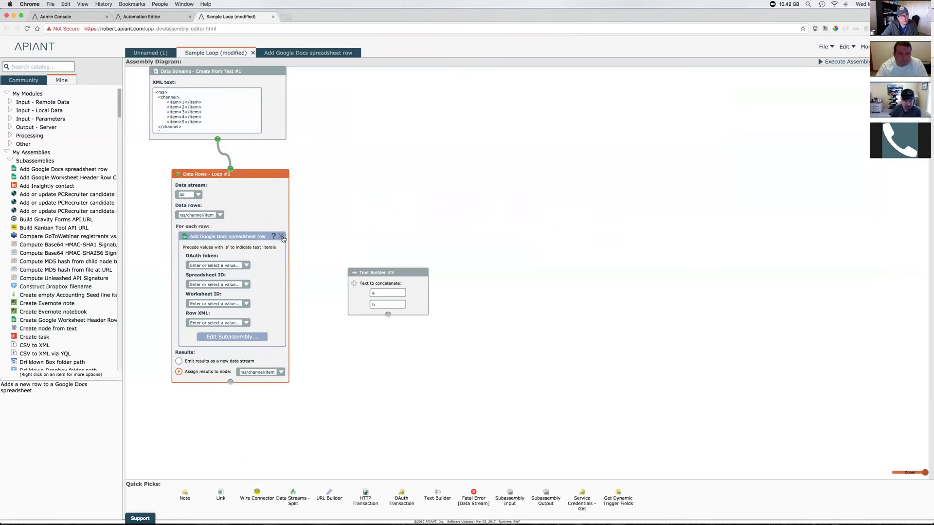
left_click(301, 54)
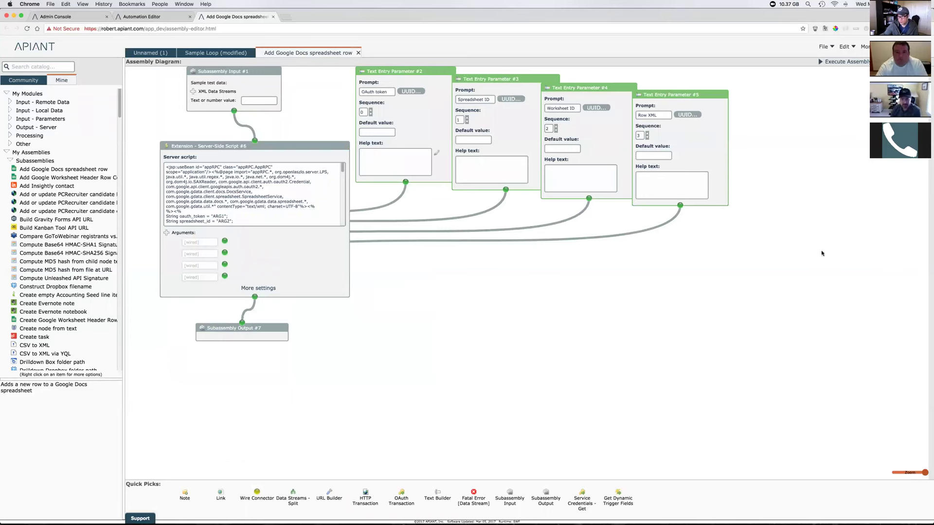
left_click_drag(794, 252, 317, 66)
left_click(216, 53)
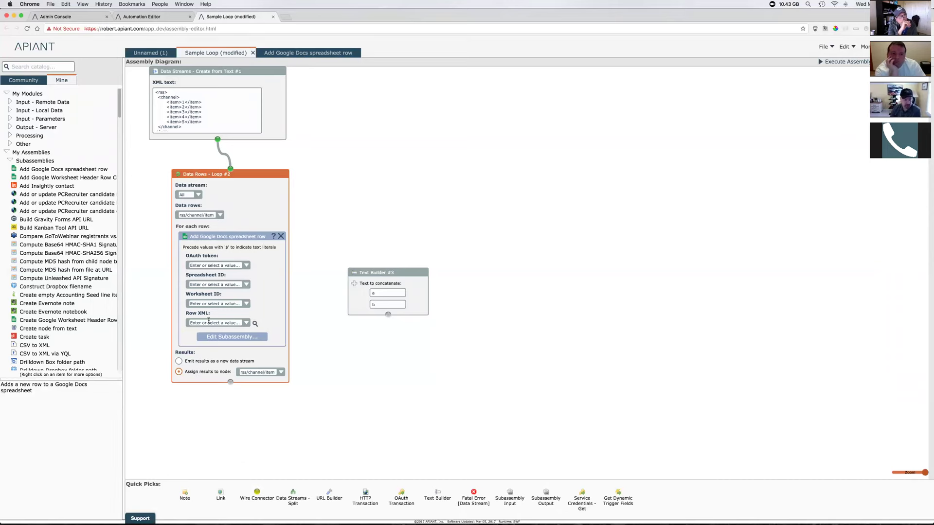
left_click(296, 53)
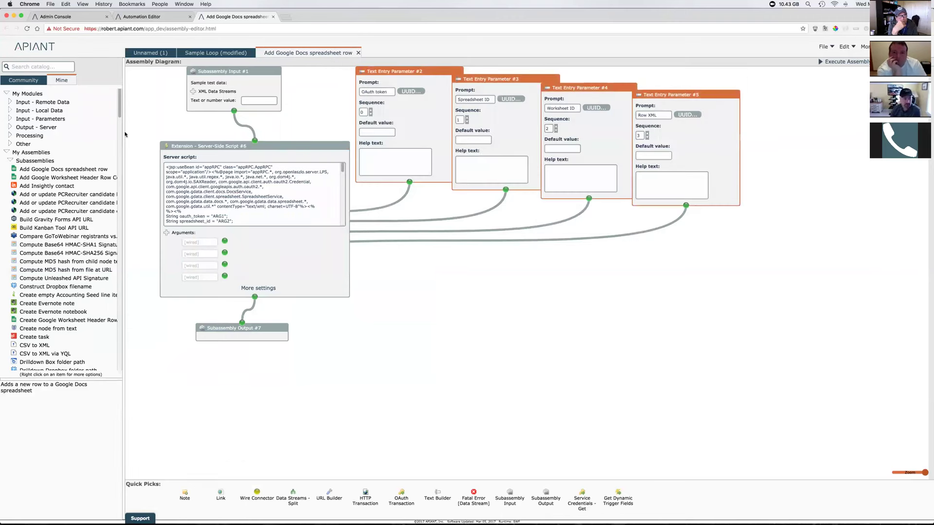
Add a Checkbox Parameter from the Input - Parameters modules to the subassembly diagram and view the Dropdown Parameter's description
left_click(7, 153)
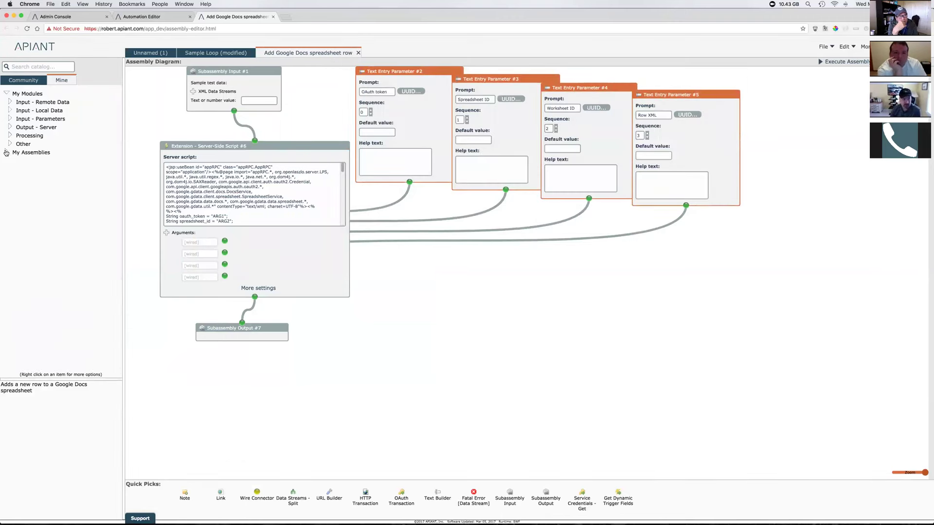
left_click(10, 120)
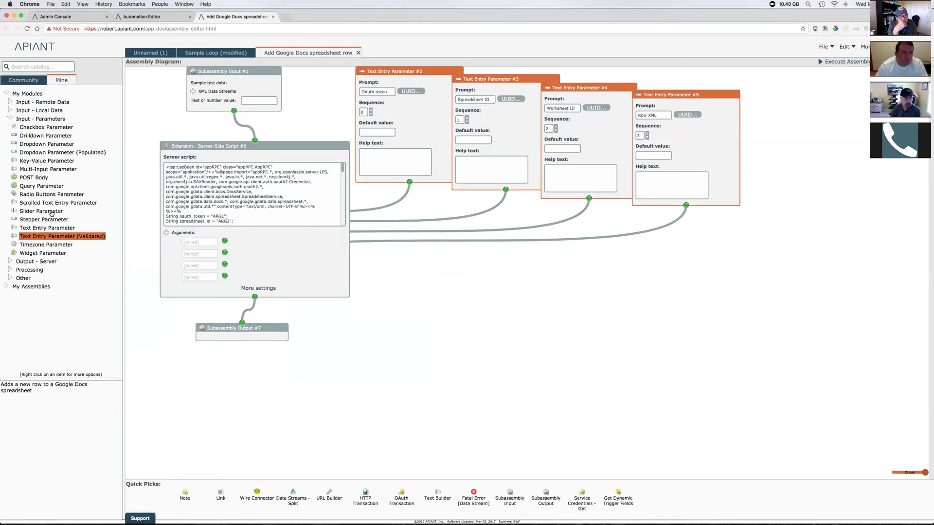
left_click(10, 118)
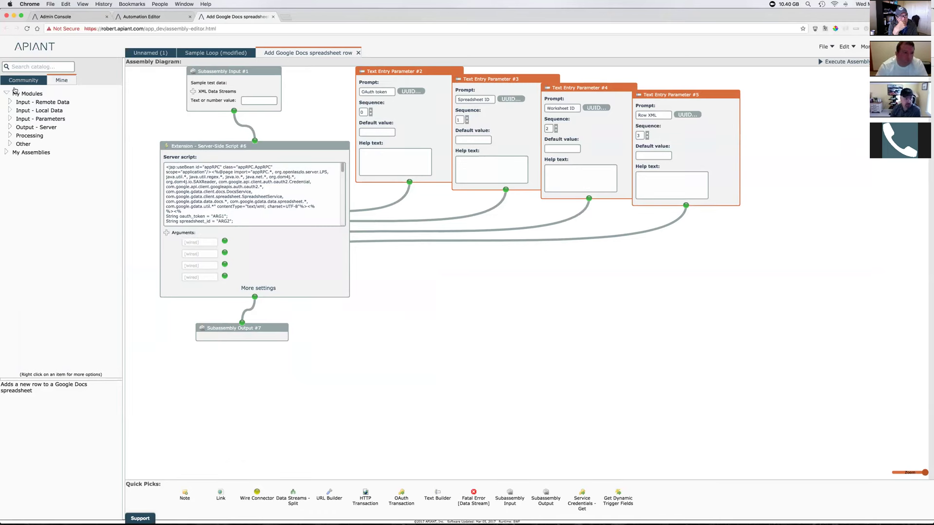
left_click(10, 118)
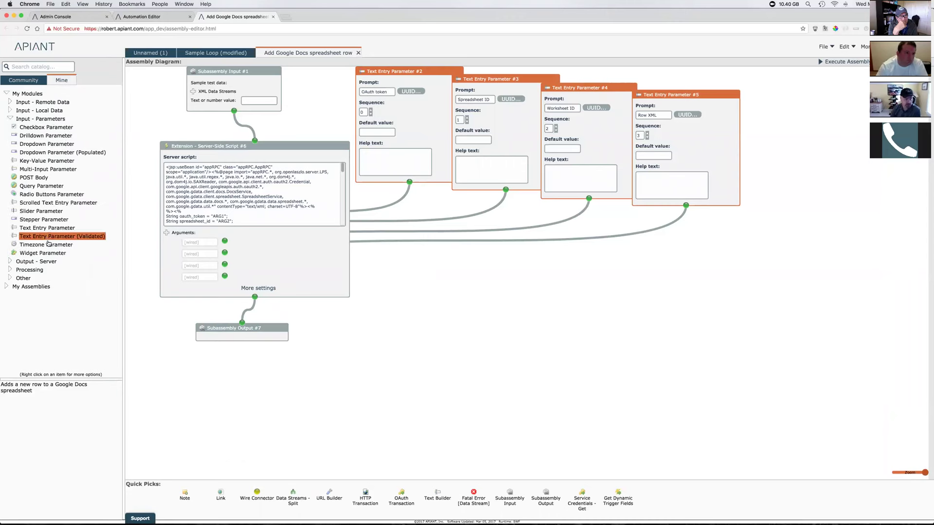
left_click(35, 128)
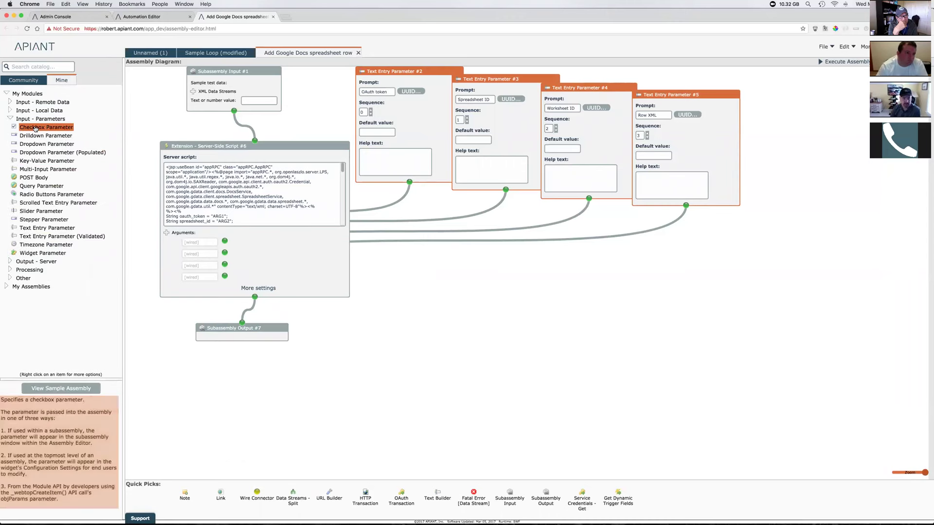
left_click_drag(35, 127, 429, 291)
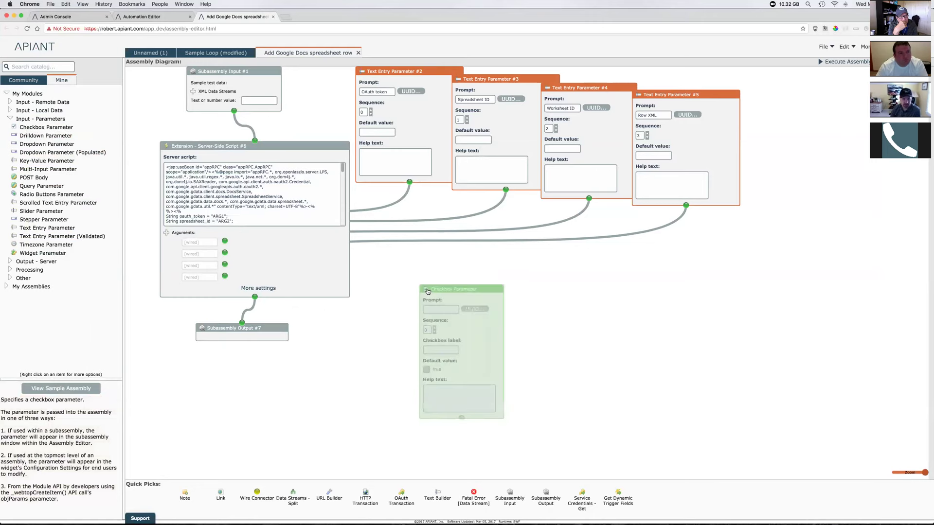
left_click(42, 144)
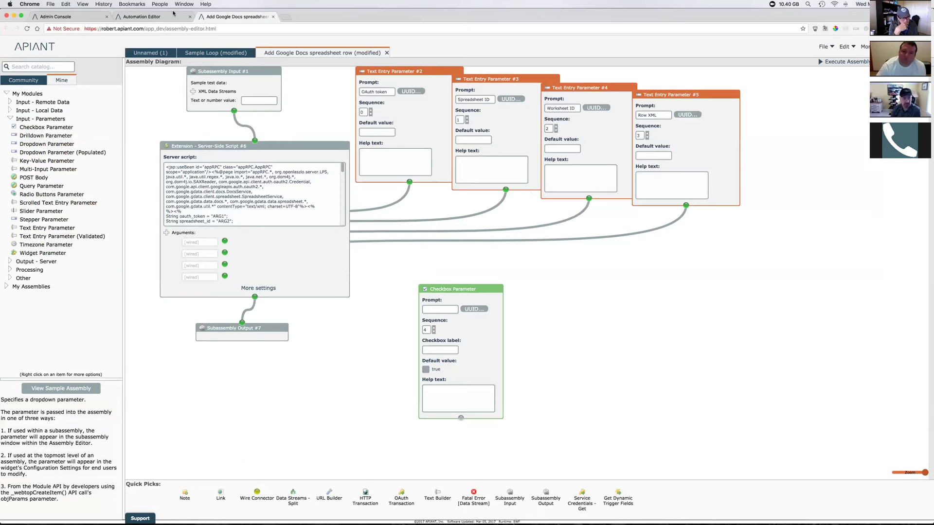
Check the Automation Editor's triggers and actions page, and return to the subassembly to highlight the Checkbox Parameter
left_click(147, 18)
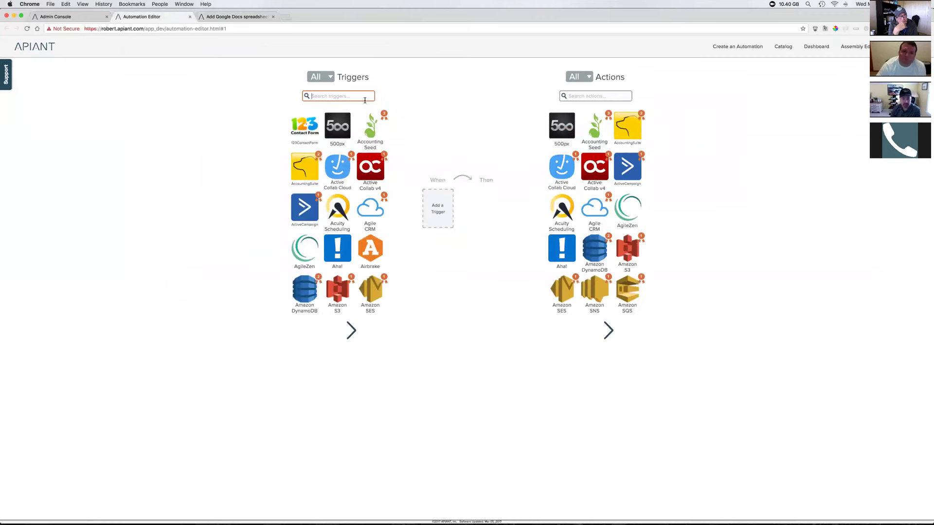
left_click(233, 18)
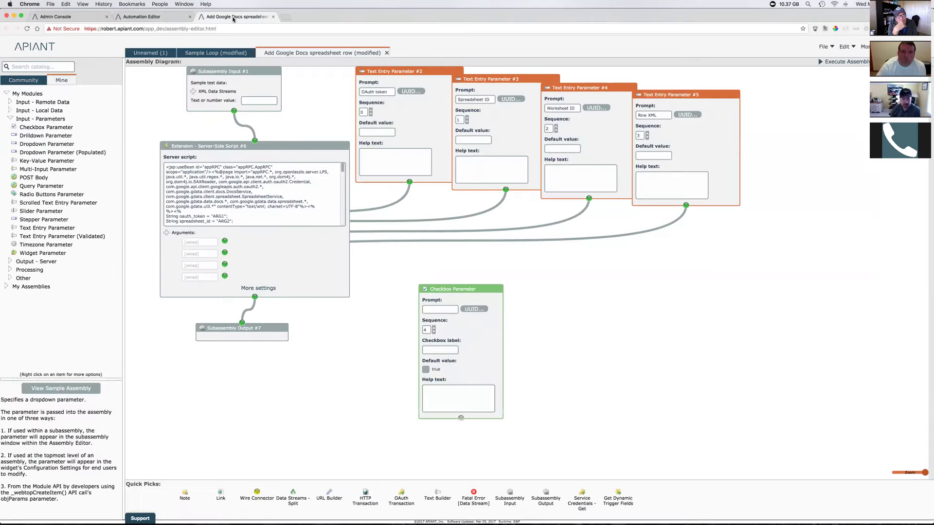
left_click(565, 266)
left_click_drag(414, 289, 395, 447)
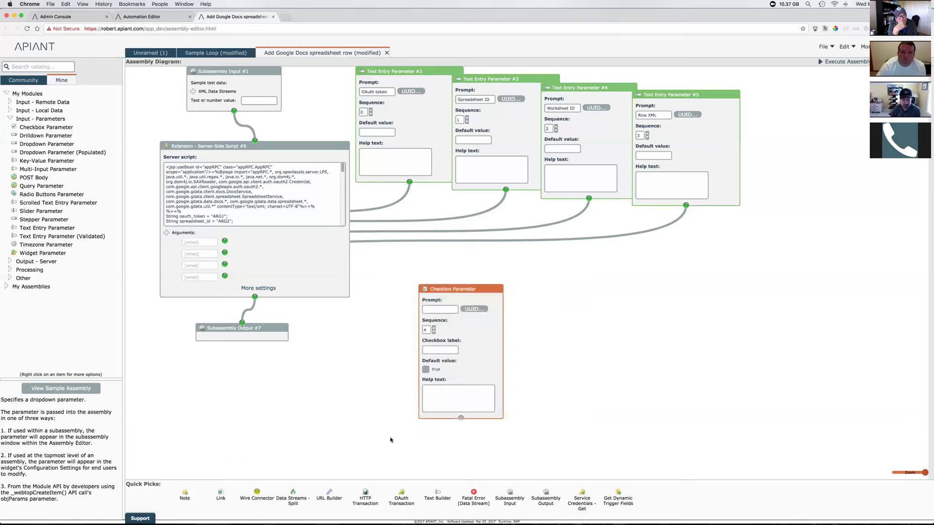
left_click(405, 306)
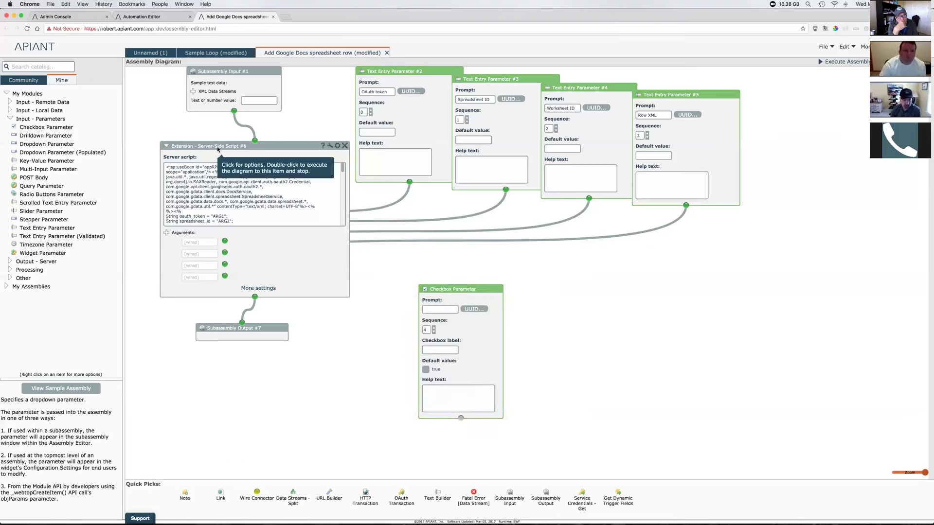
Check the subassembly's prompts inside the Sample Loop module against its Text Entry Parameters and Checkbox Parameter
left_click(215, 53)
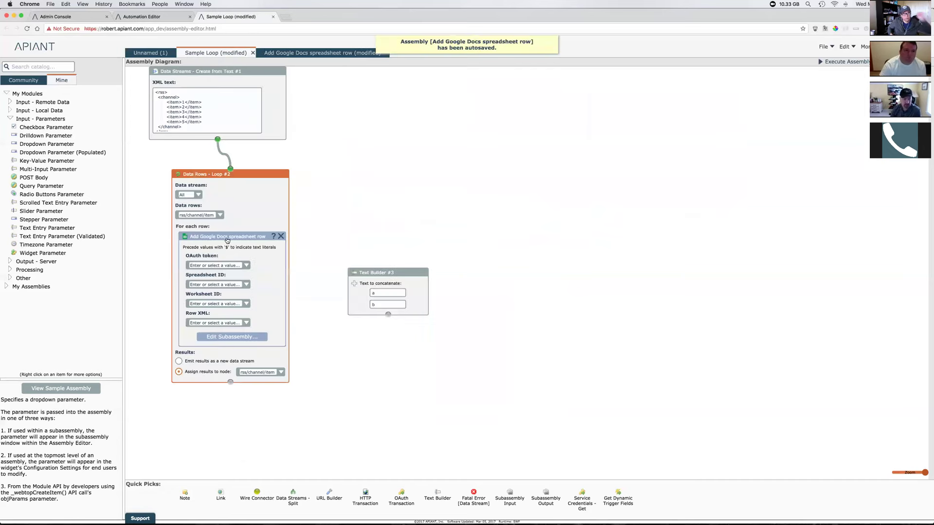
left_click(305, 55)
left_click_drag(773, 251, 335, 65)
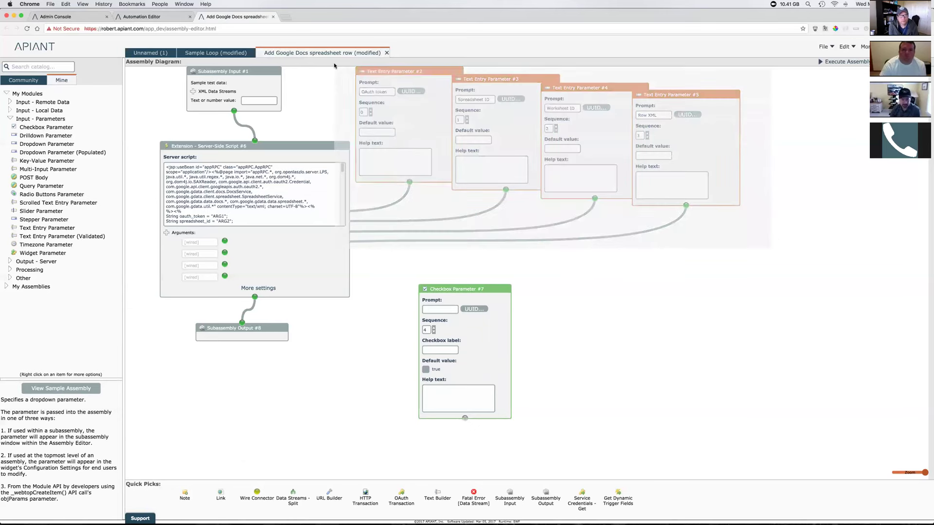
left_click(428, 270)
left_click_drag(396, 267, 552, 457)
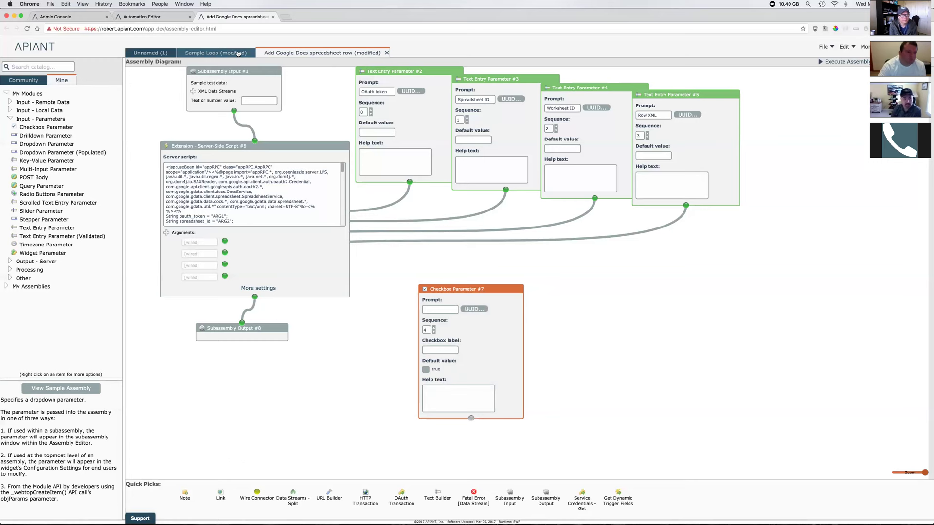
Examine the Subassembly Input, the Subassembly Output and the group of four Text Entry Parameters in the diagram
left_click_drag(303, 122, 163, 59)
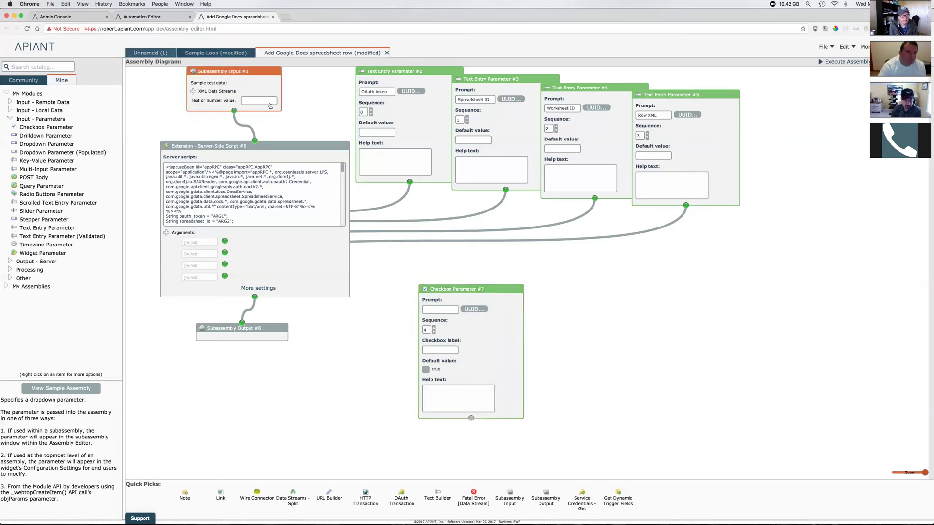
left_click_drag(185, 317, 338, 384)
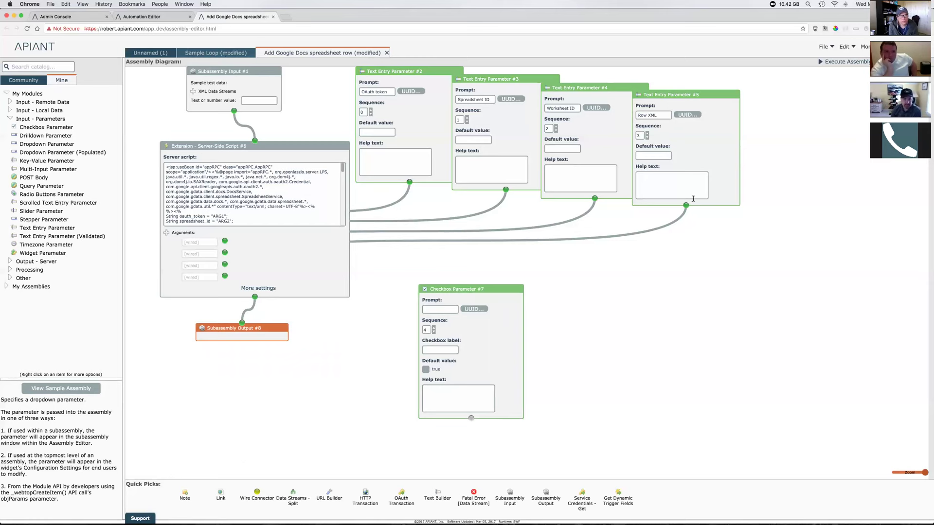
left_click_drag(780, 287, 688, 228)
left_click_drag(522, 140, 323, 67)
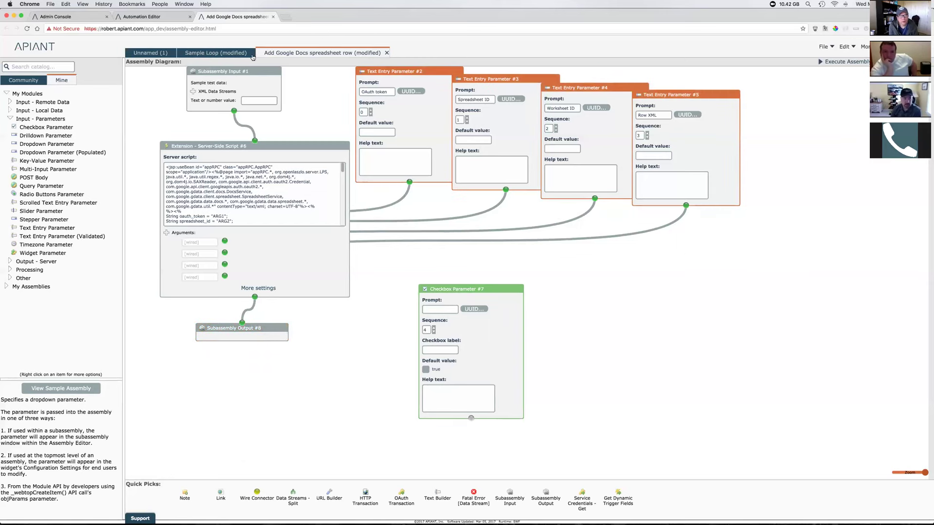
Add a sample XML data stream entry to the Subassembly Input module and remove it again
left_click(193, 92)
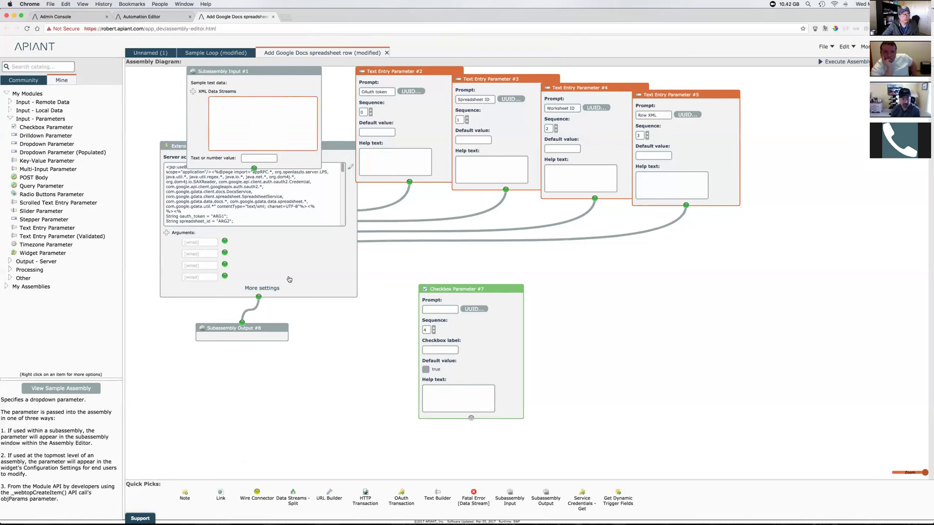
left_click_drag(173, 313, 325, 366)
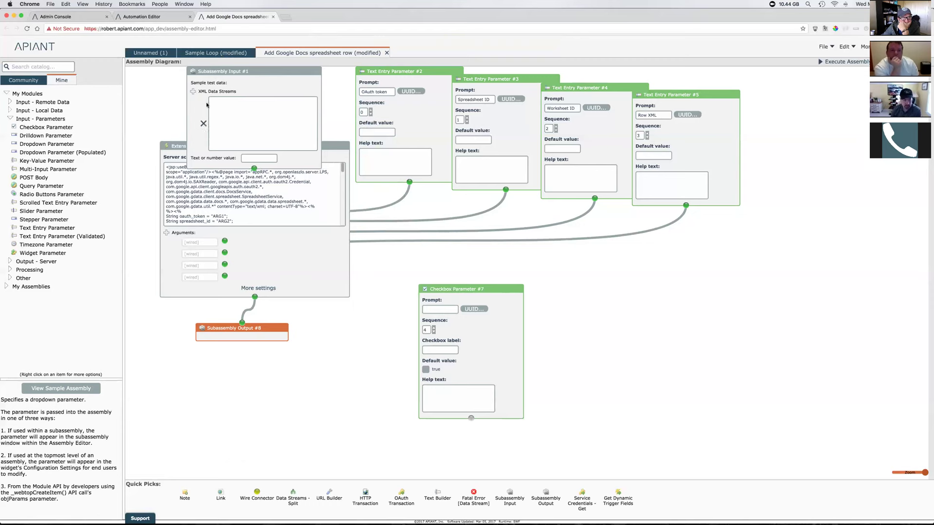
left_click(204, 123)
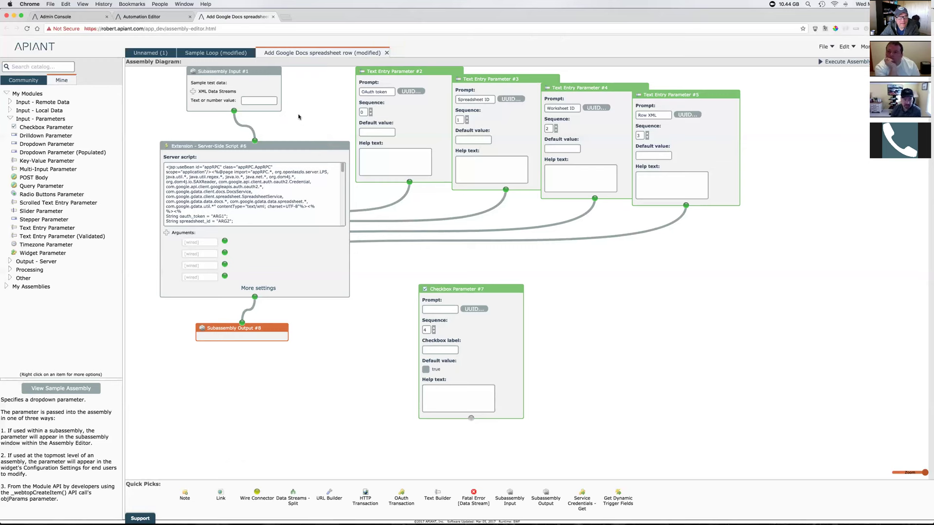
Review where data enters and leaves the subassembly at its Subassembly Input and Subassembly Output modules
left_click(299, 117)
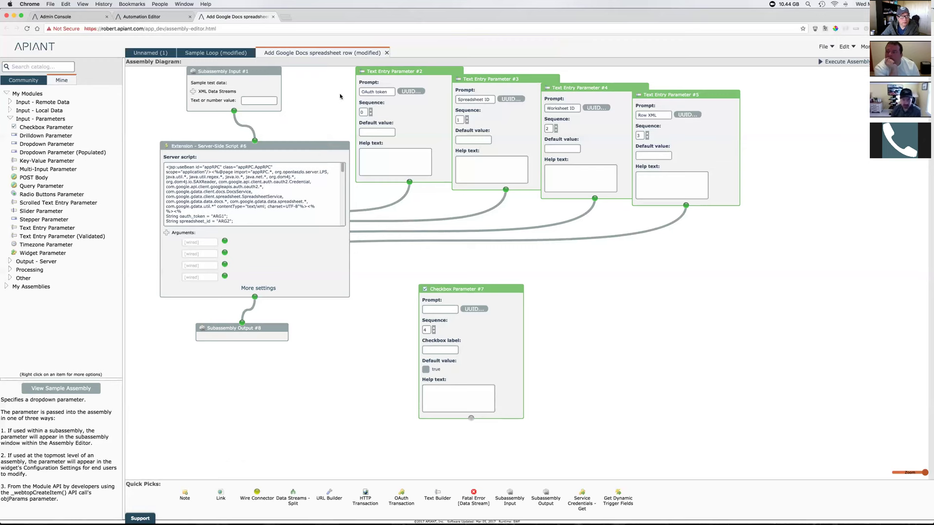
left_click_drag(315, 124, 162, 67)
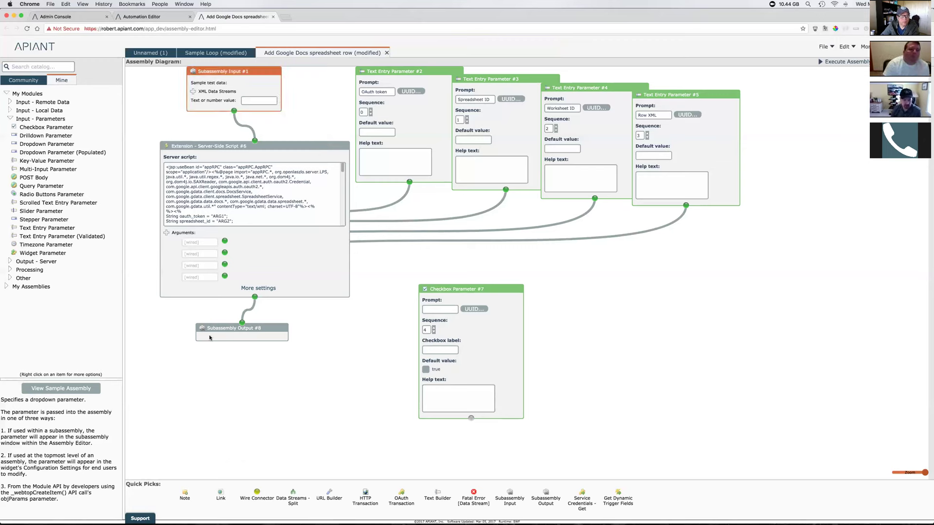
mouse_move(274, 332)
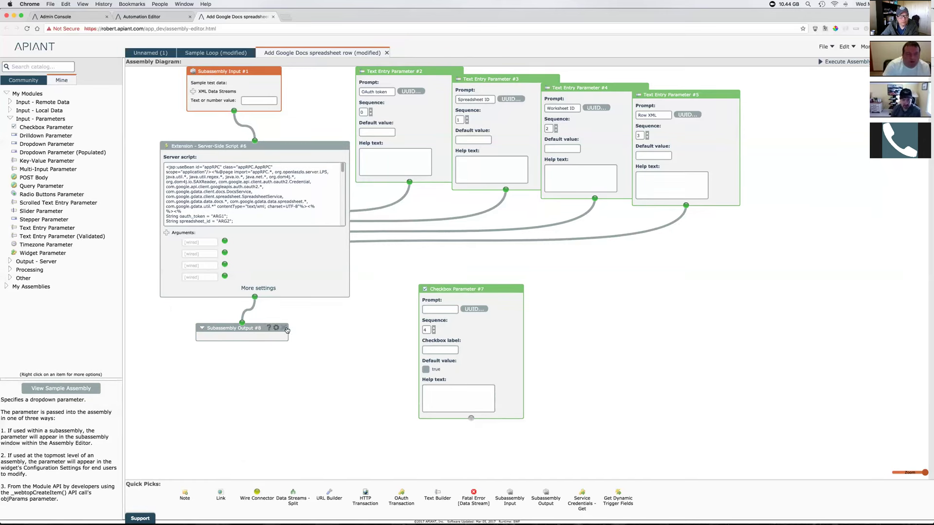
Review the Save Assembly settings of the subassembly, including its category and public option, without saving
left_click(823, 48)
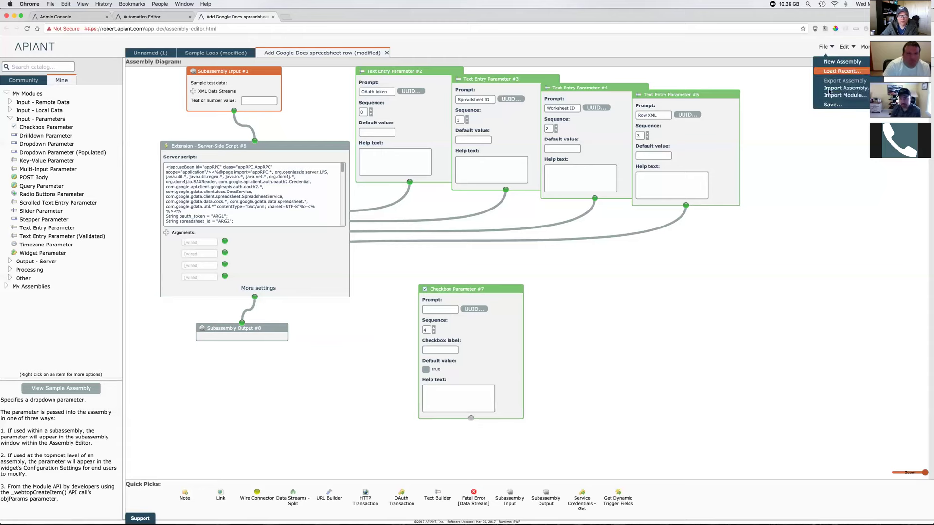
left_click(831, 105)
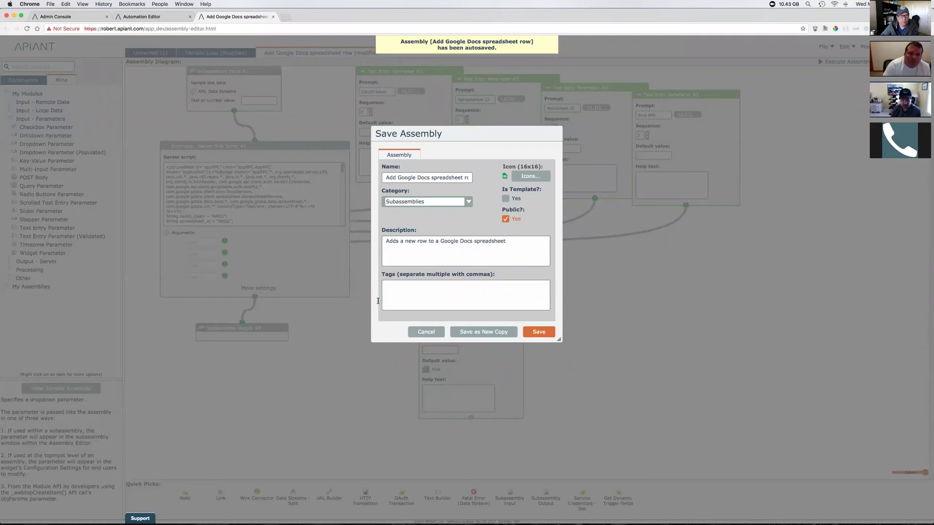
left_click(430, 332)
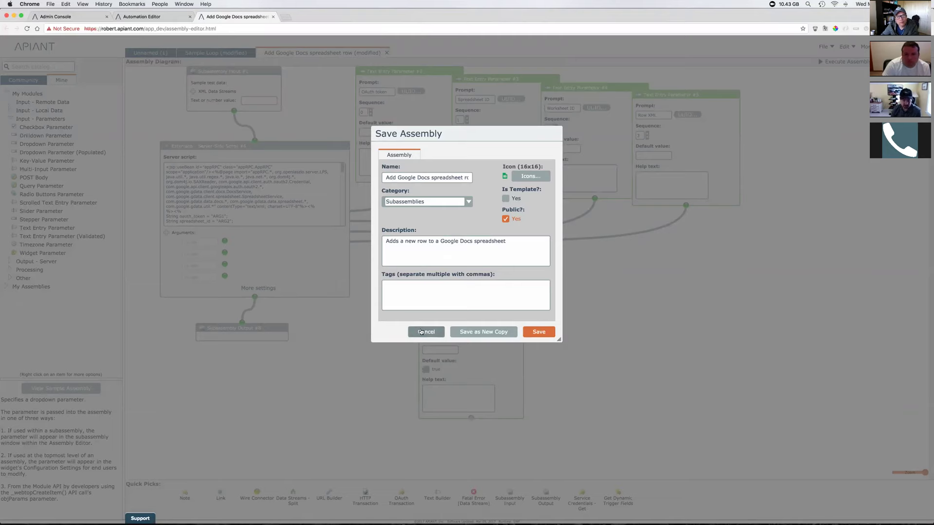
left_click(421, 332)
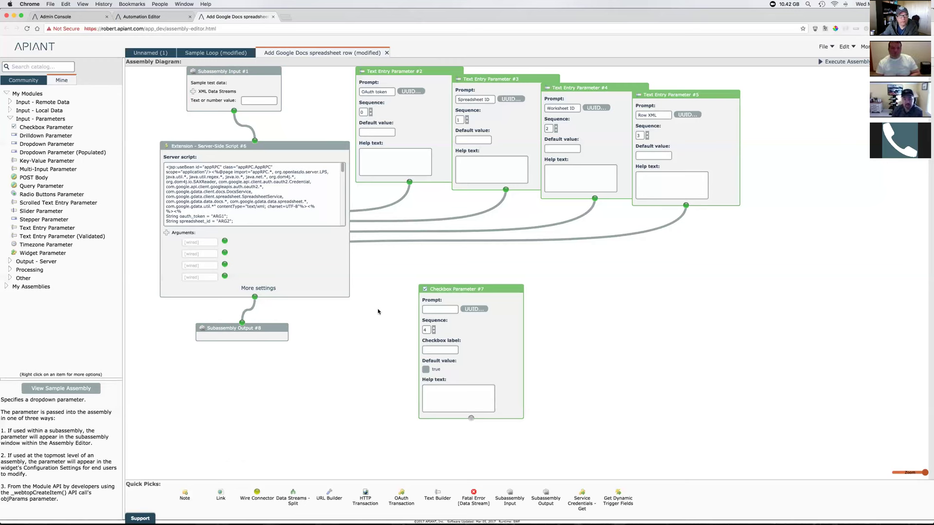
Delete the Checkbox Parameter and close the Add Google Docs spreadsheet row subassembly, discarding its changes
mouse_move(520, 293)
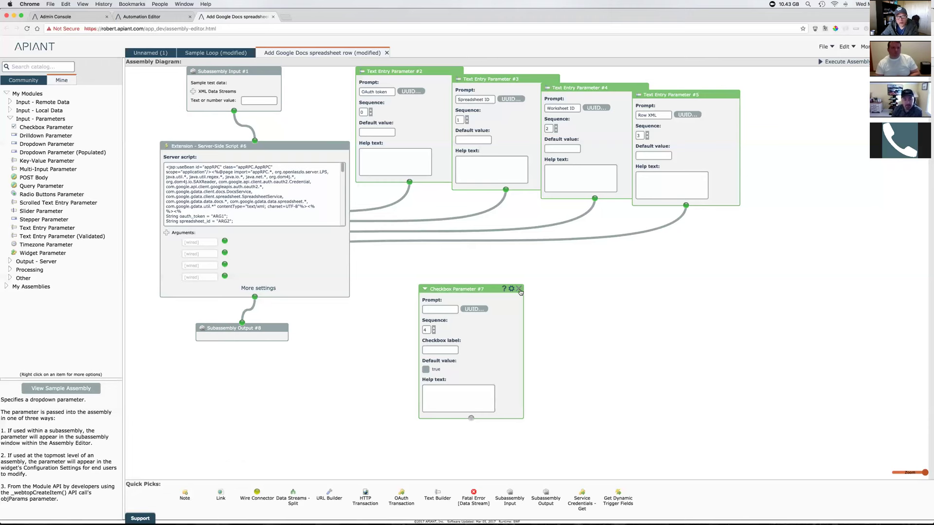
left_click(519, 289)
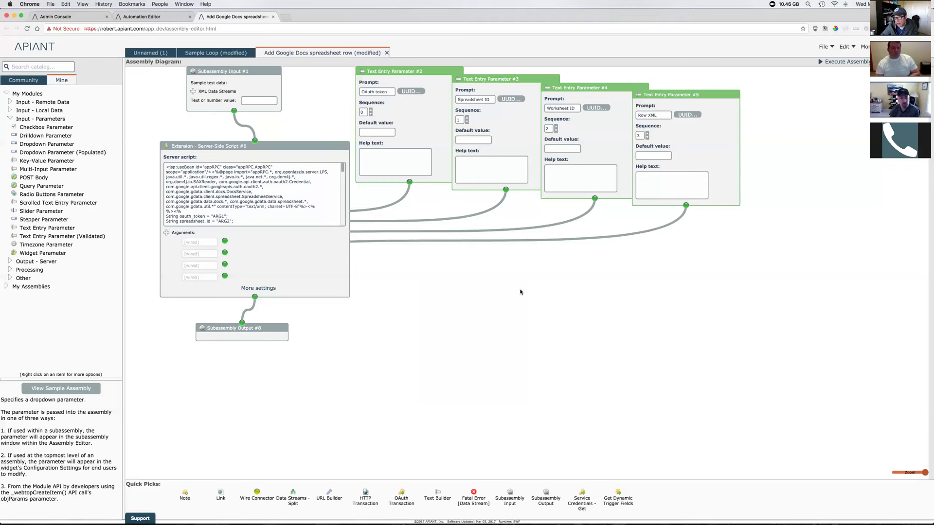
left_click(387, 54)
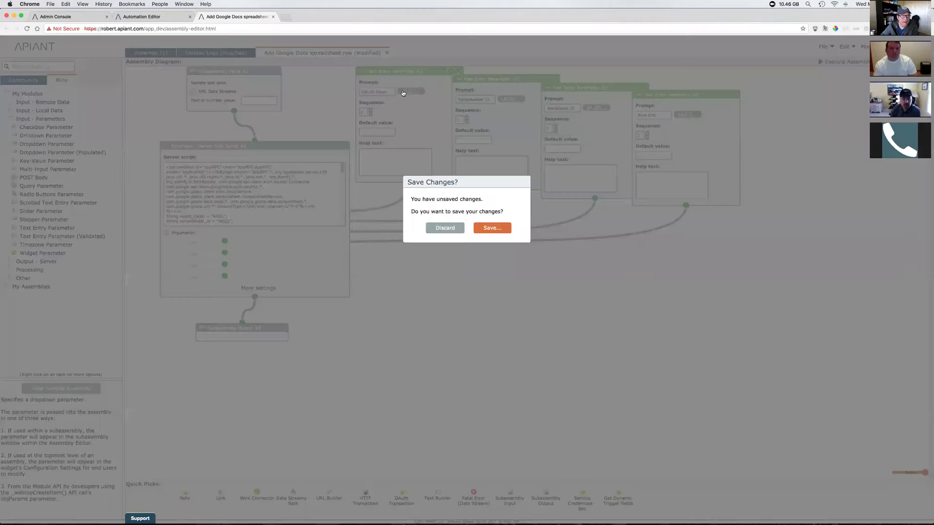
left_click(441, 225)
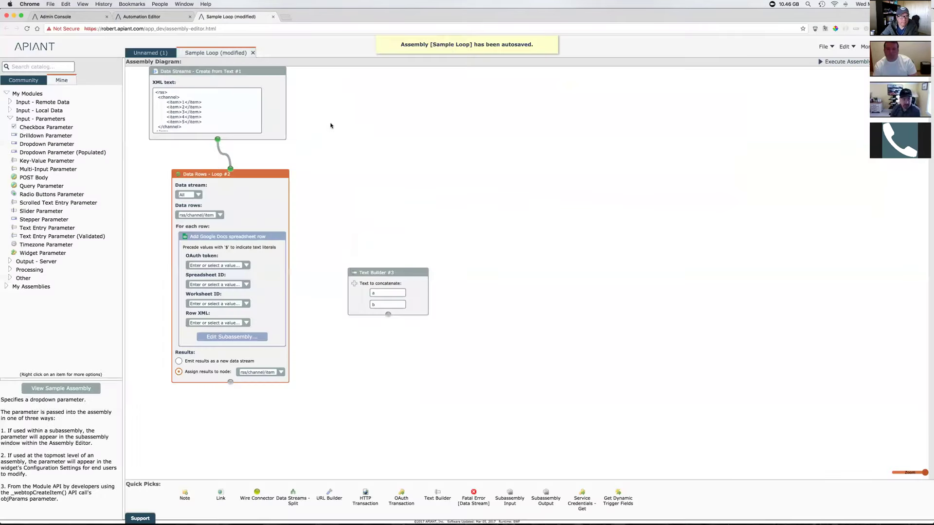
Remove the Text Builder module from the Sample Loop diagram and select the Loop module
mouse_move(424, 274)
left_click(425, 275)
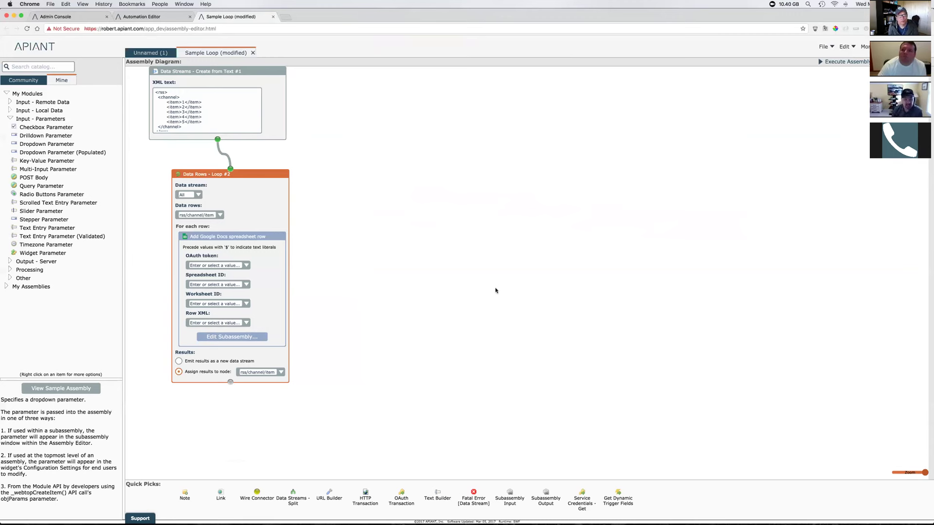
left_click_drag(155, 158, 325, 430)
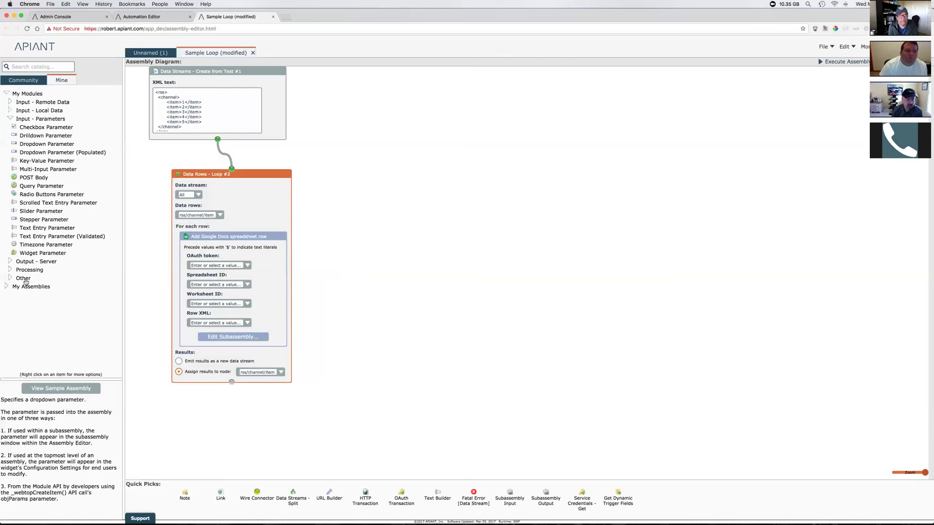
Add the community subassembly Compute MD5 hash from file at URL to the Sample Loop diagram
left_click(10, 81)
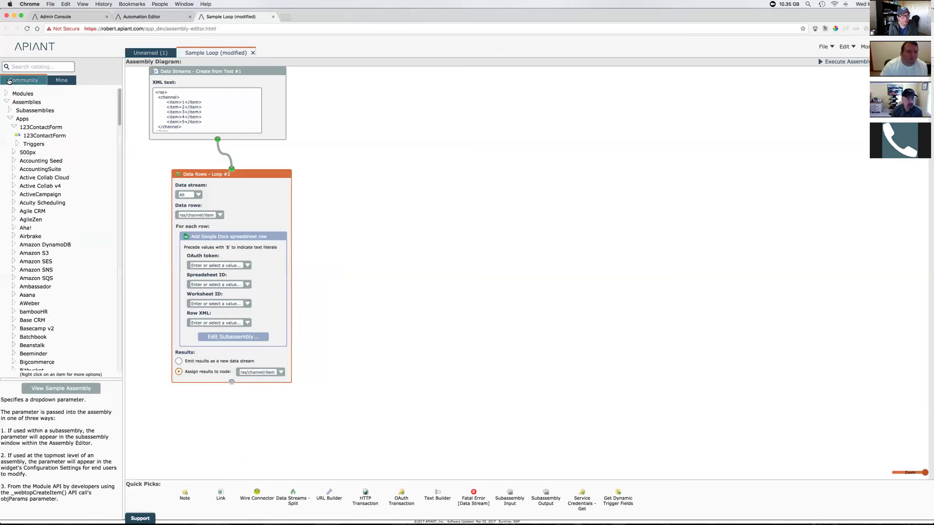
left_click(9, 113)
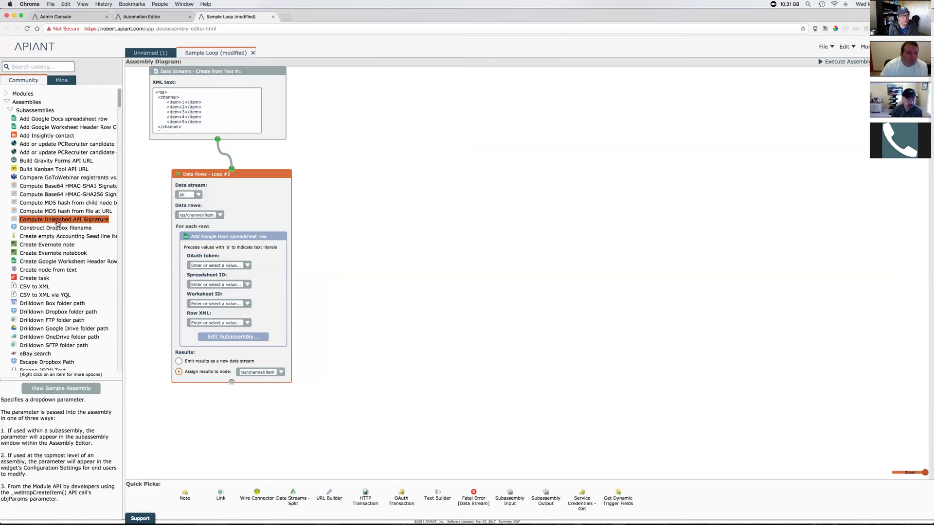
left_click_drag(53, 211, 423, 265)
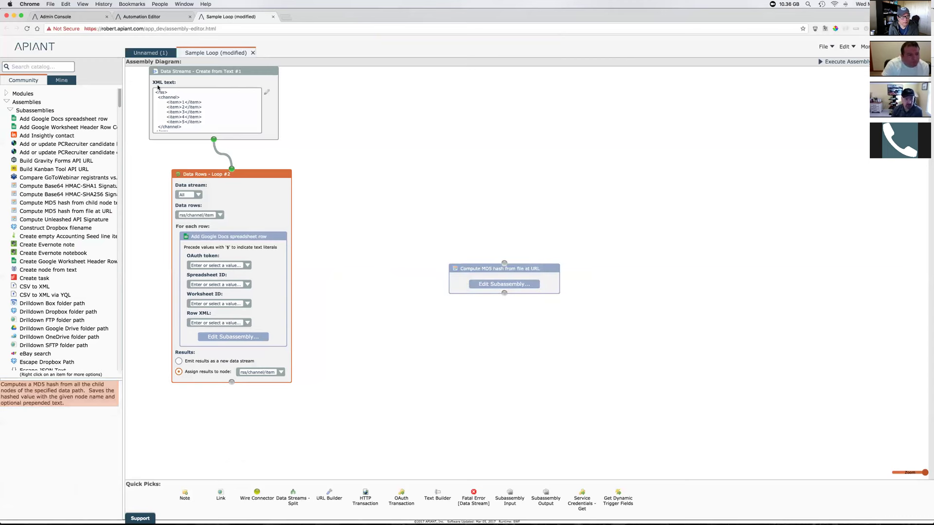
In the Unnamed (1) assembly, place two copies of the Compute MD5 hash from child node text subassembly
left_click(150, 52)
left_click_drag(53, 203, 229, 223)
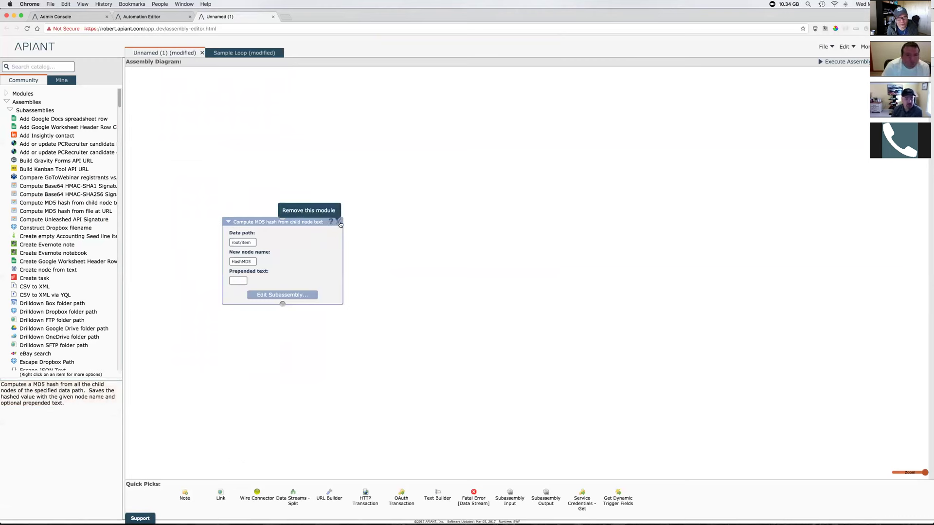
left_click_drag(53, 203, 569, 400)
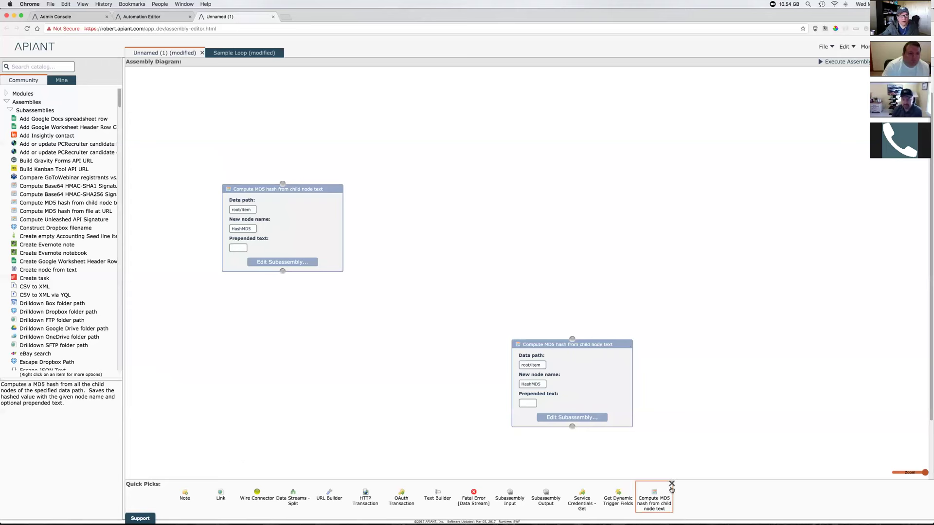
Remove the Compute MD5 hash from child node text quick pick and both of its copies from the diagram
left_click(672, 485)
left_click(630, 344)
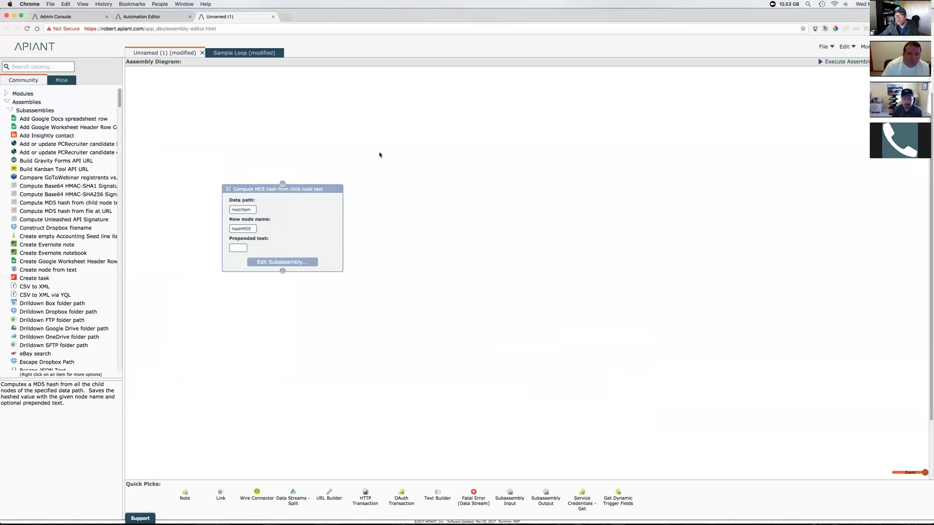
left_click(337, 189)
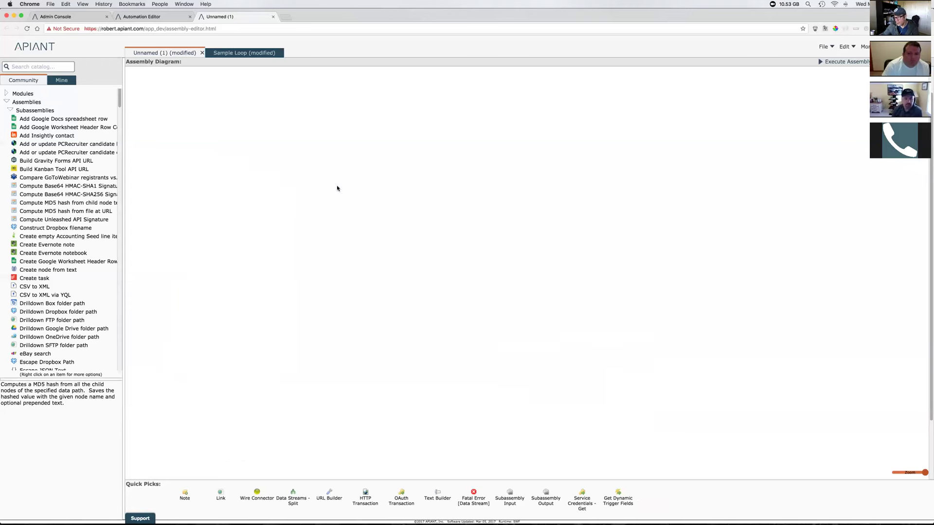
Close the Unnamed (1) and Sample Loop assemblies, discarding their changes
left_click(202, 53)
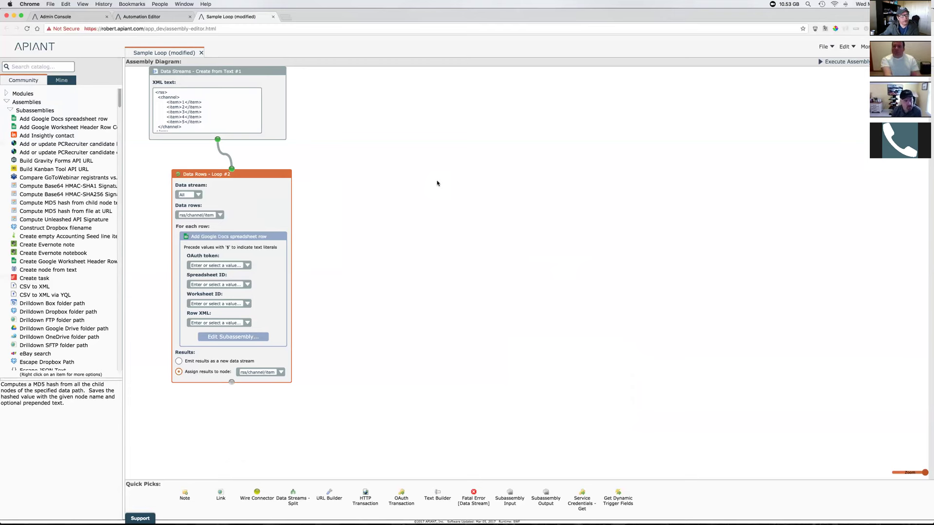
left_click(202, 53)
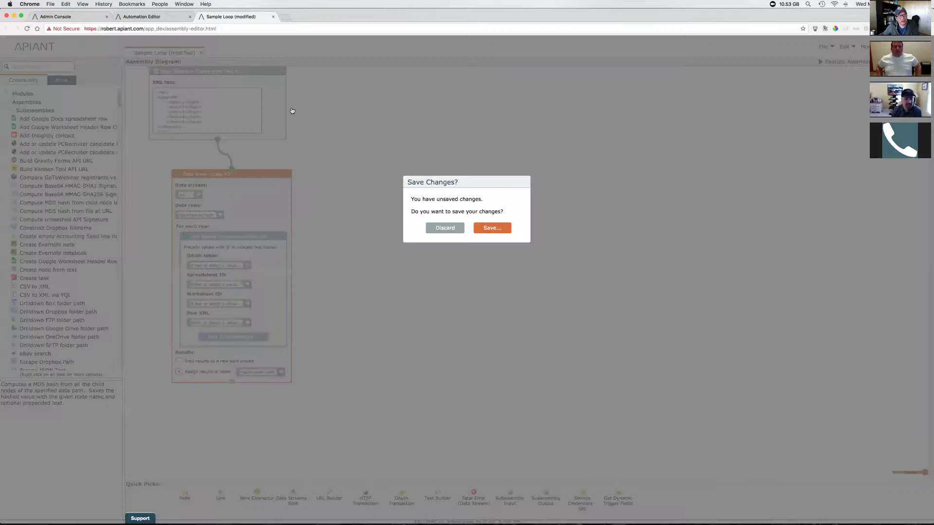
left_click(448, 228)
Compare the 123ContactForm app and its triggers in the community assemblies with the apps offered in the Automation Editor
left_click(22, 111)
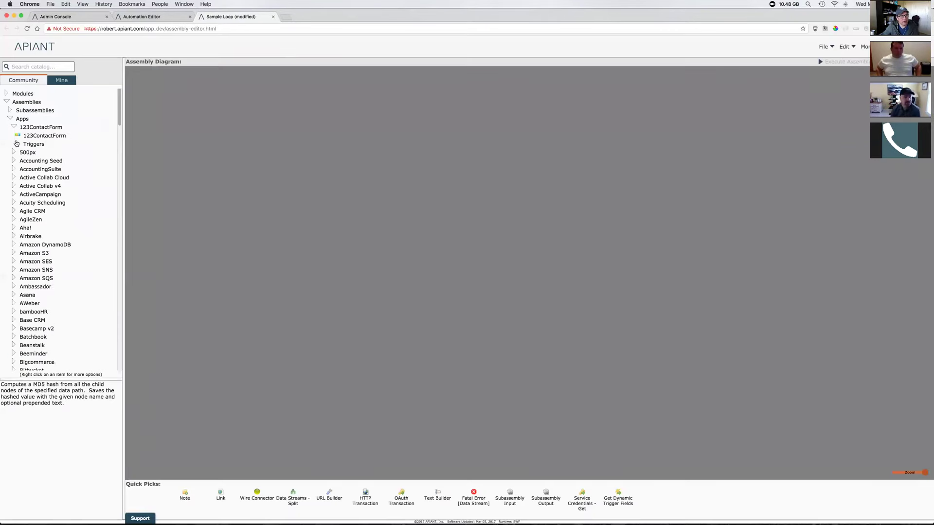
left_click(17, 145)
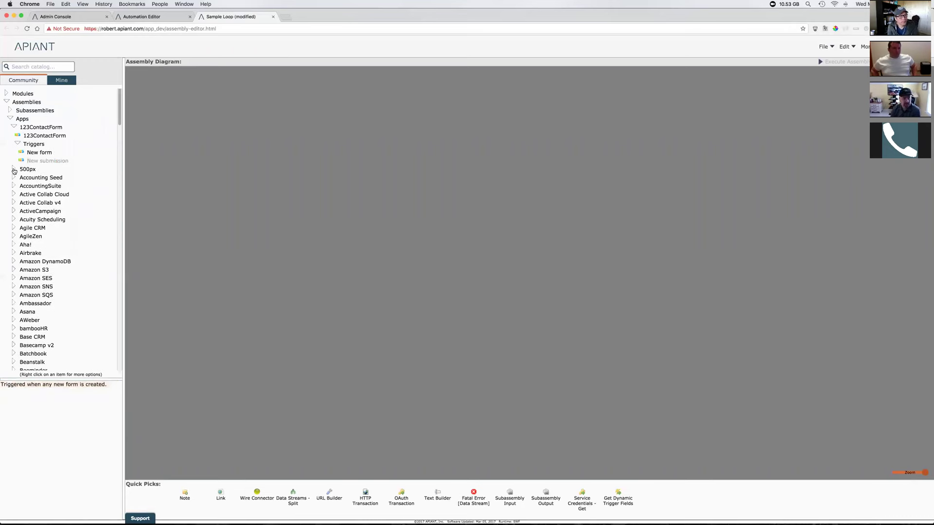
left_click(141, 16)
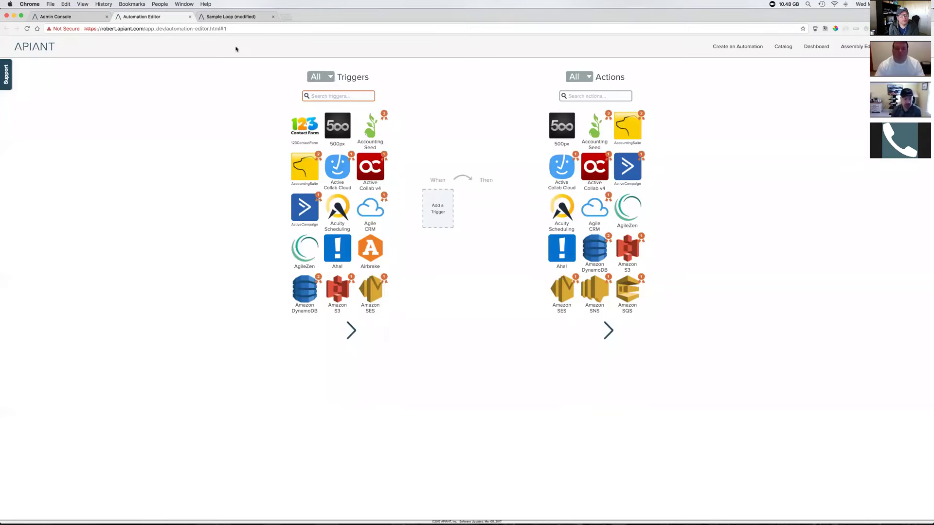
left_click(221, 16)
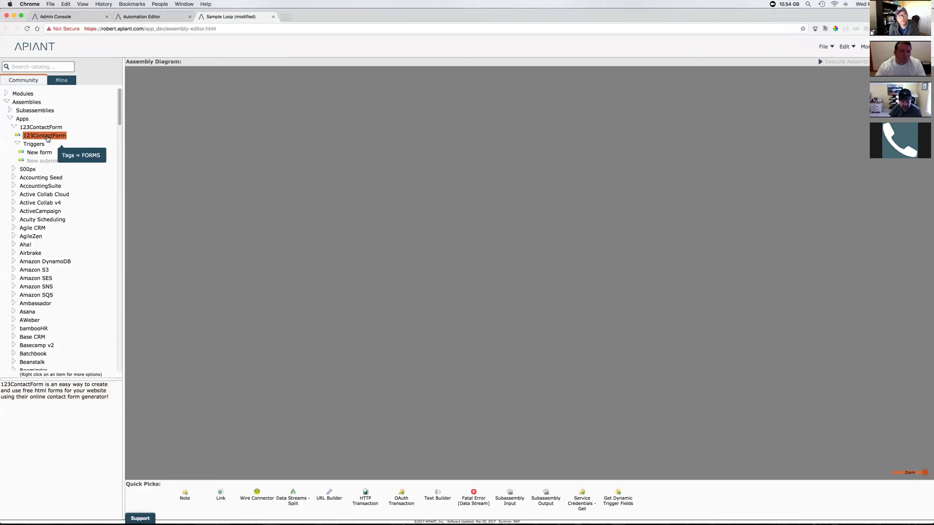
Collapse the 123ContactForm folder and open the CNBC app assembly from the community Apps
left_click(11, 119)
left_click(10, 119)
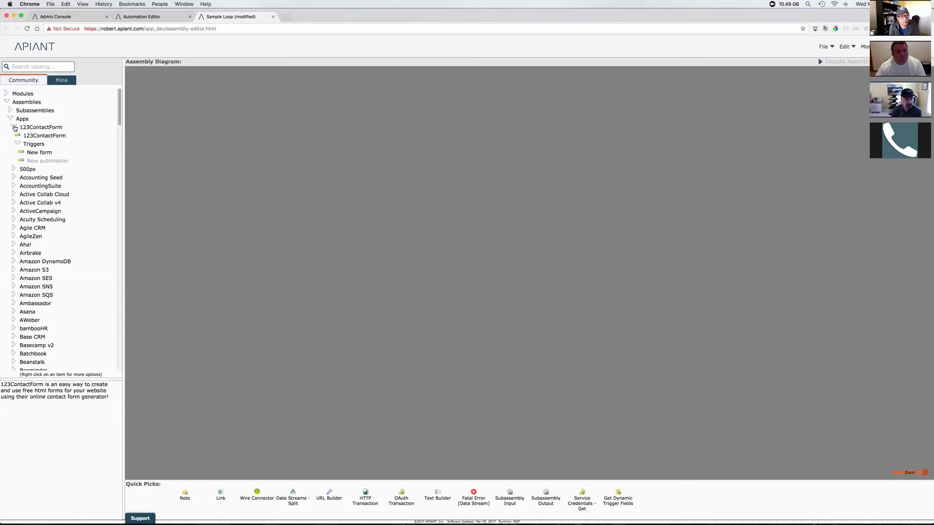
left_click(15, 128)
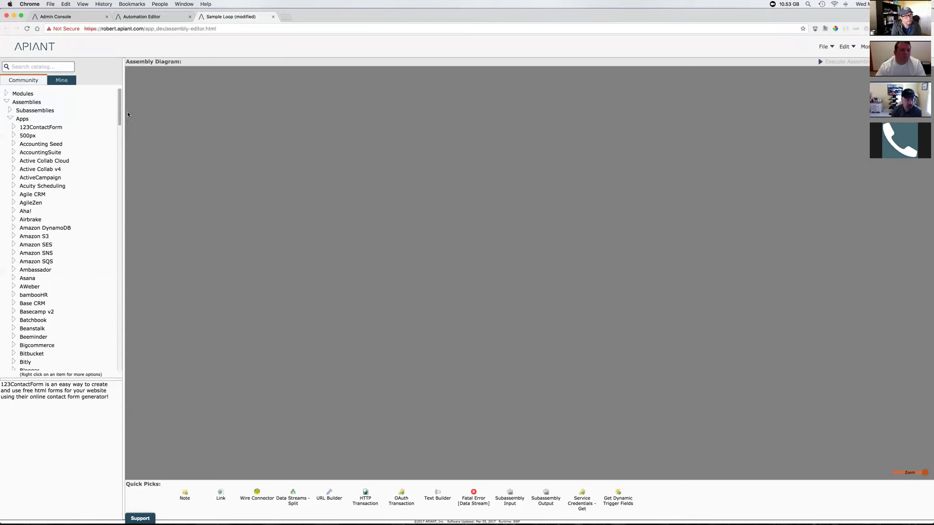
scroll(120, 132, "down", 1)
scroll(120, 133, "down", 10)
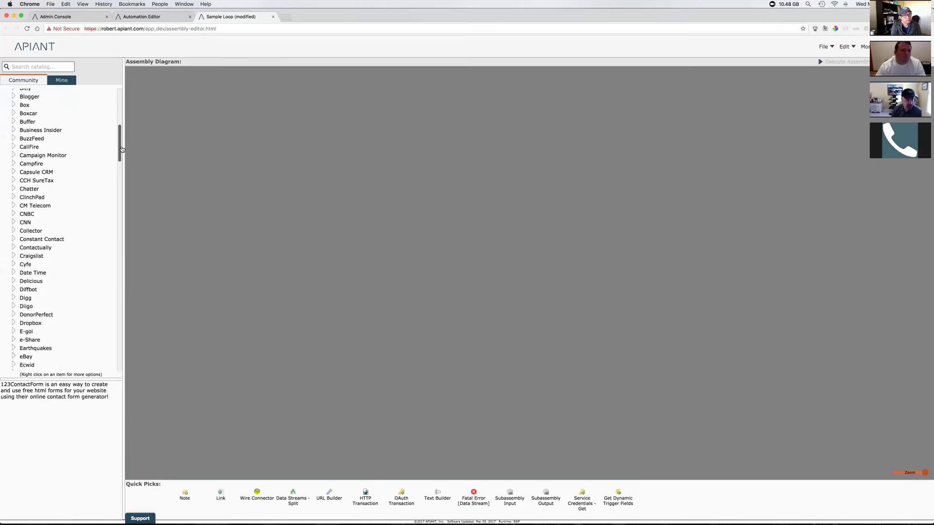
left_click(14, 205)
left_click(34, 214)
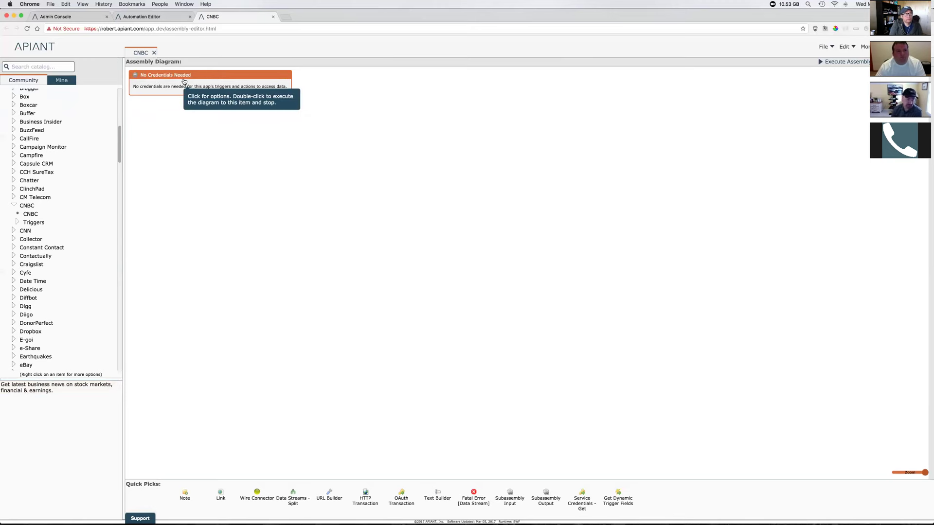
Review the CNBC app's Save Assembly settings, including its app category and 75x75 icon, against the app icons in the Automation Editor
left_click(824, 47)
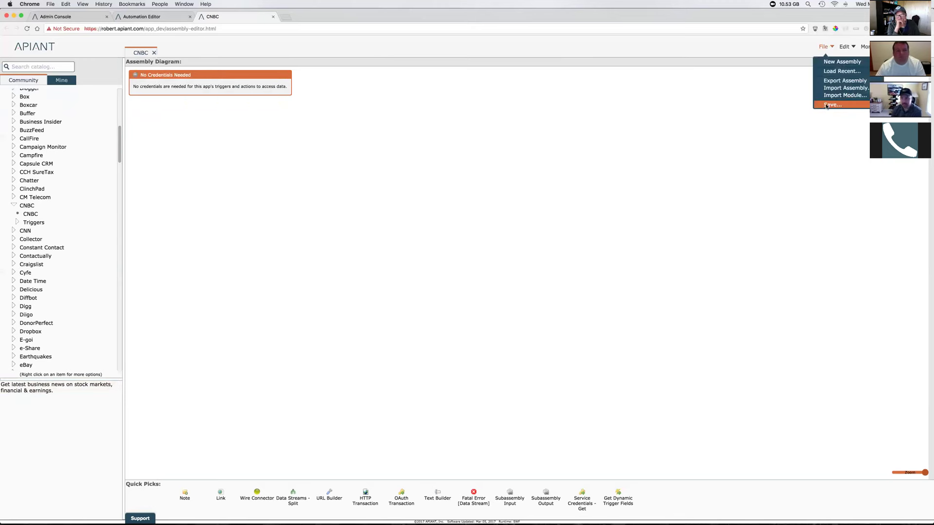
left_click(827, 105)
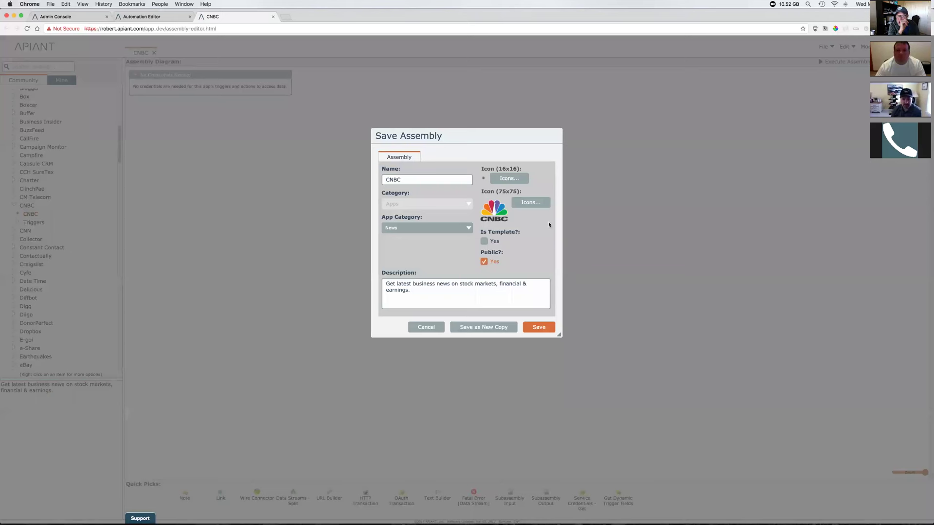
left_click(483, 237)
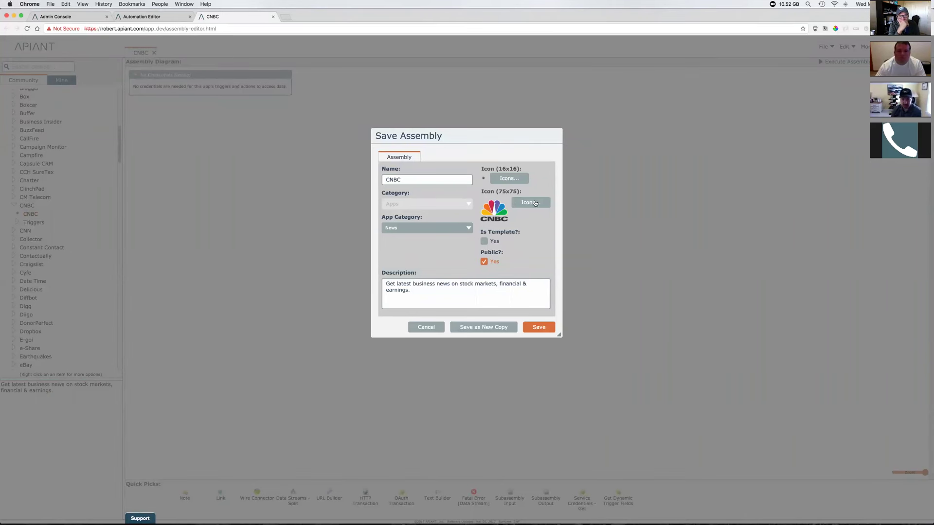
left_click(174, 18)
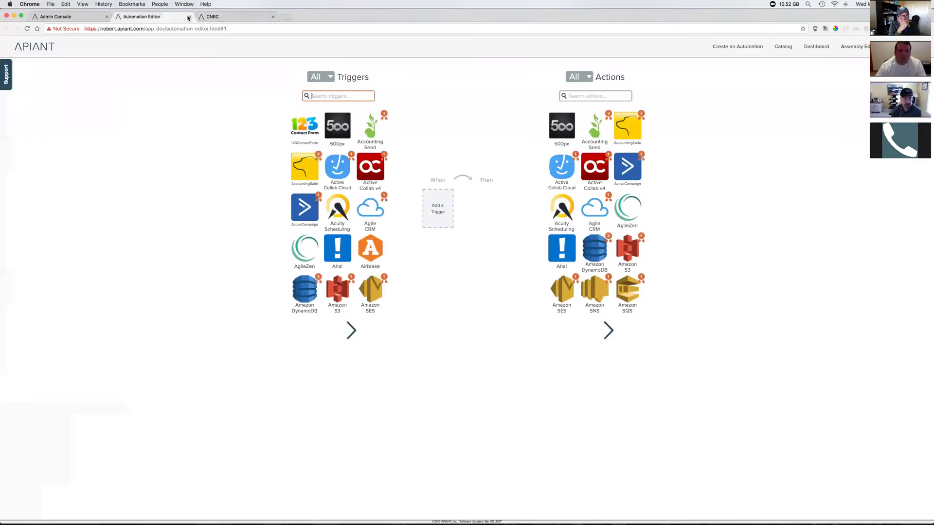
left_click(226, 17)
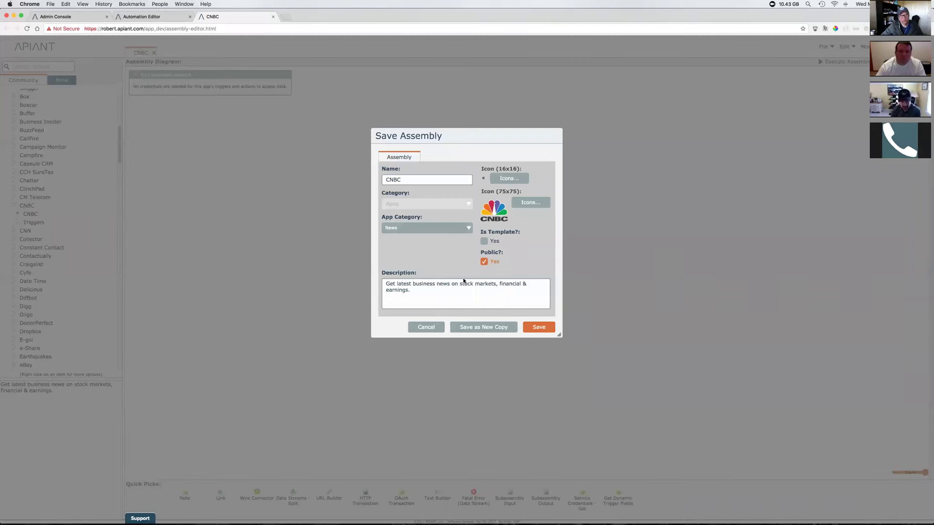
Examine the app icons in the Automation Editor's catalog, then cancel the CNBC Save Assembly dialog without saving
left_click(141, 17)
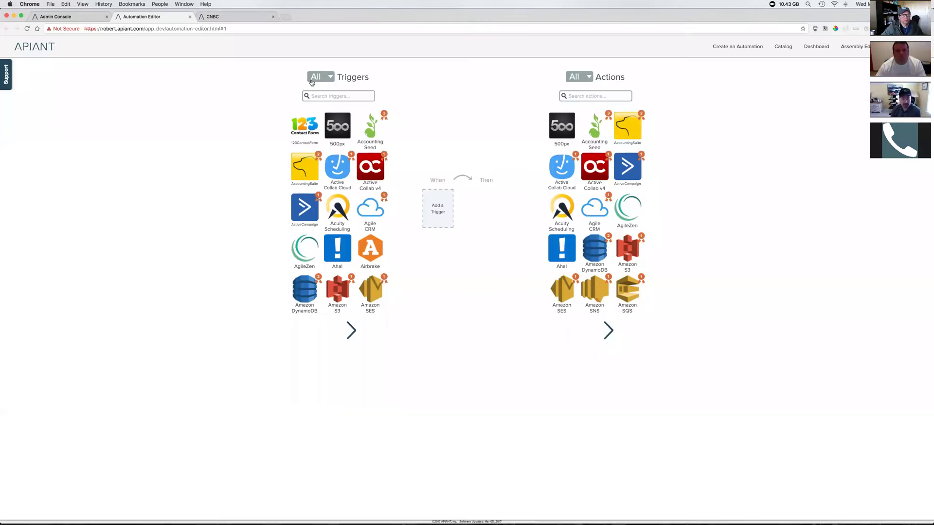
left_click(782, 46)
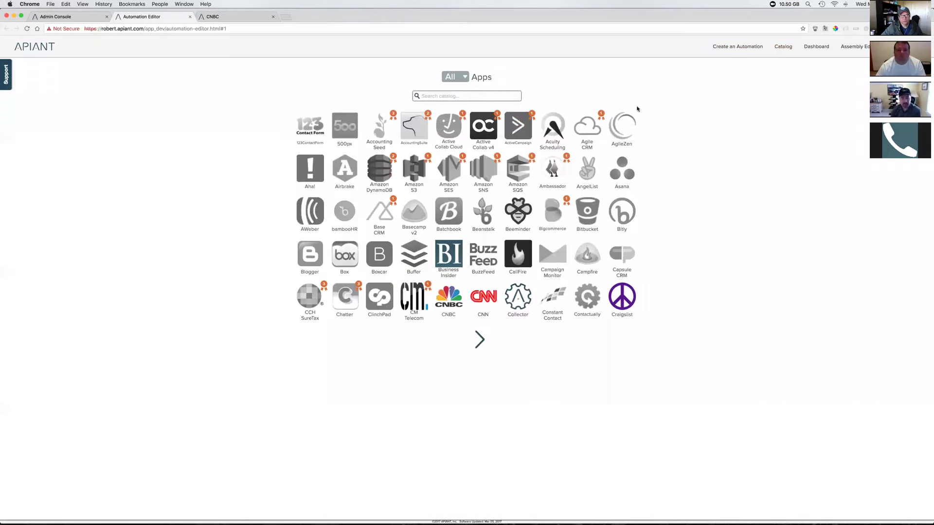
left_click(234, 18)
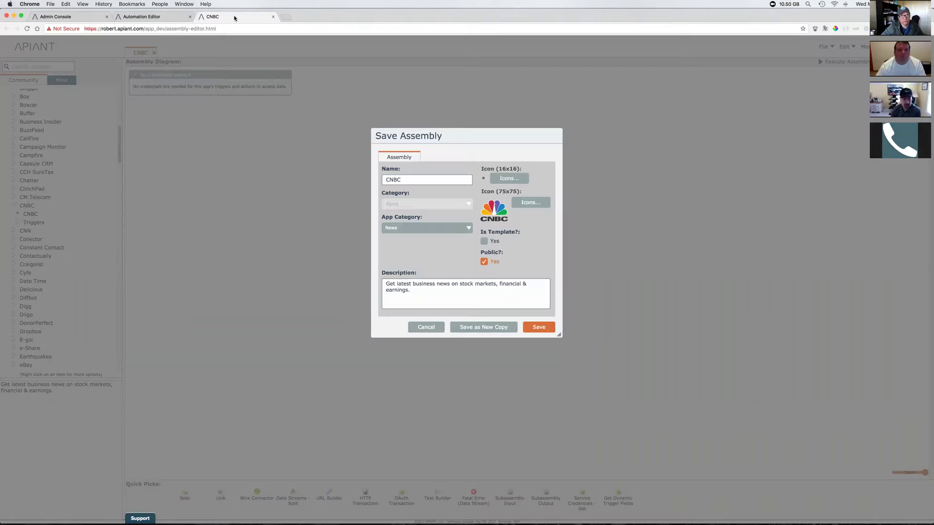
left_click(424, 327)
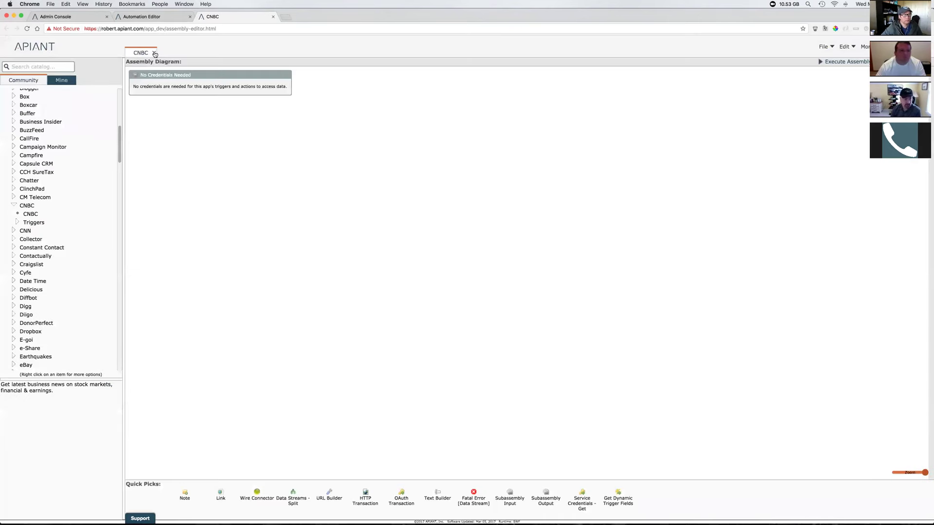
Open the 123ContactForm app assembly and examine its modules down to Service Credentials - Save, selecting that module with its note
left_click(14, 205)
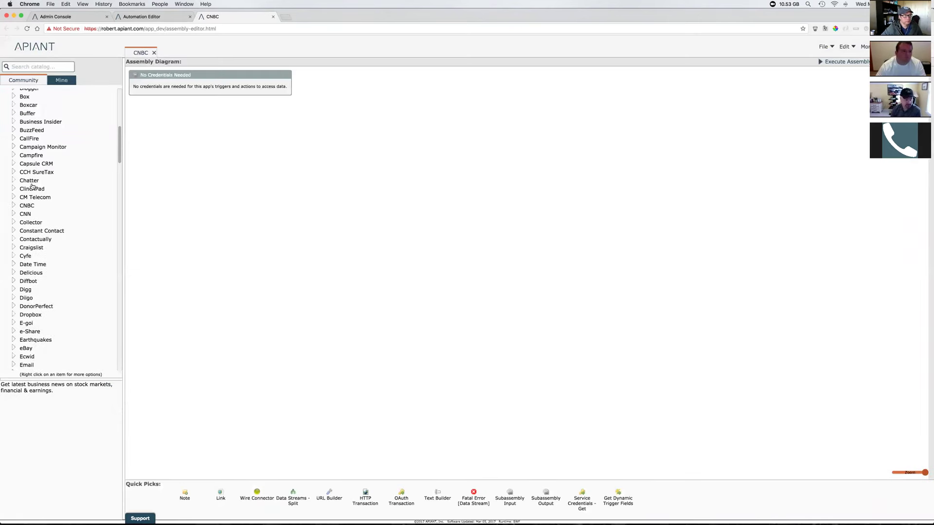
left_click(120, 102)
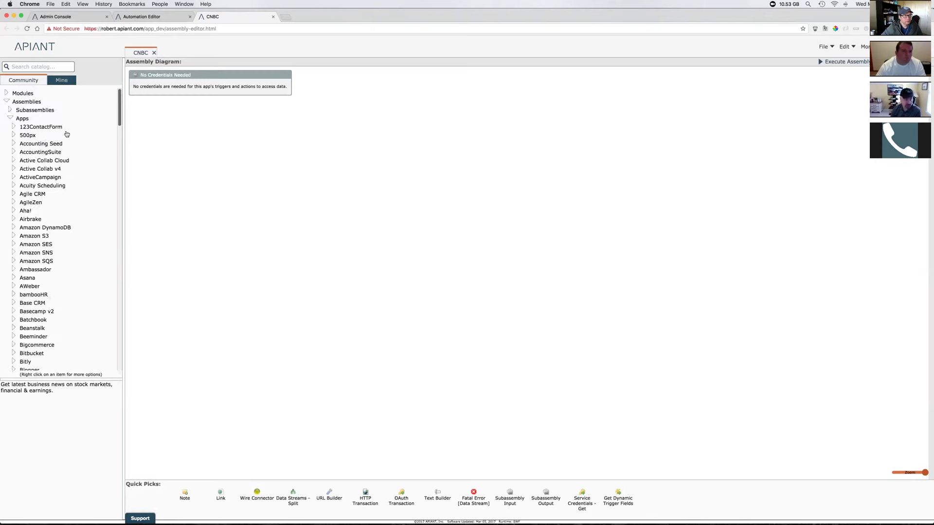
left_click(13, 126)
left_click(33, 136)
double_click(34, 136)
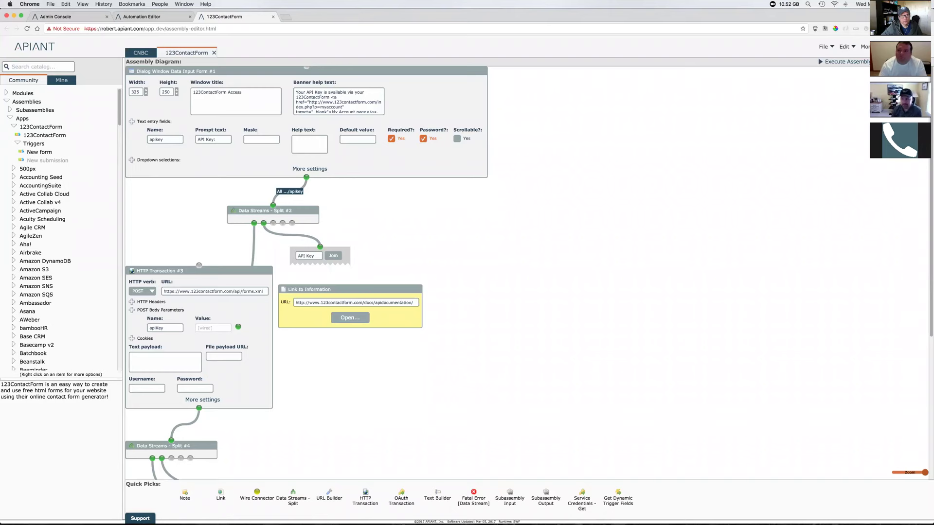
scroll(529, 273, "down", 5)
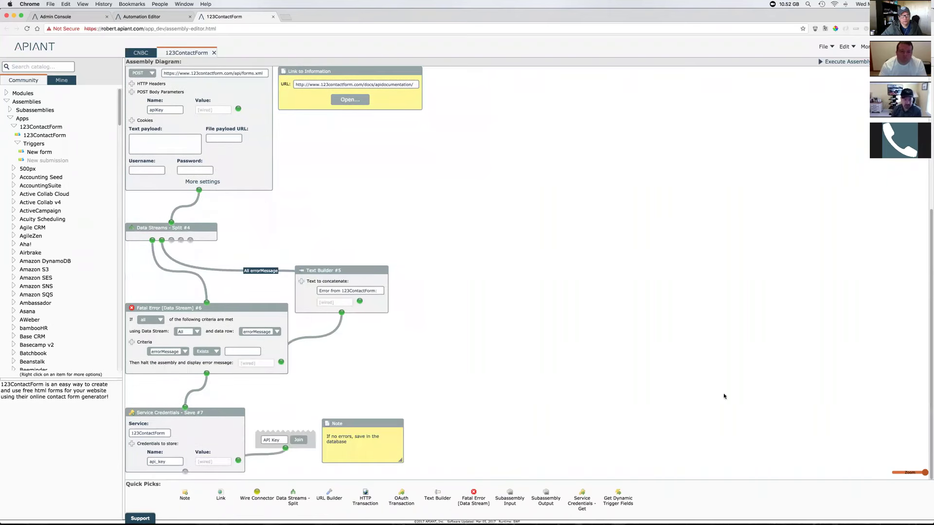
left_click_drag(455, 403, 98, 485)
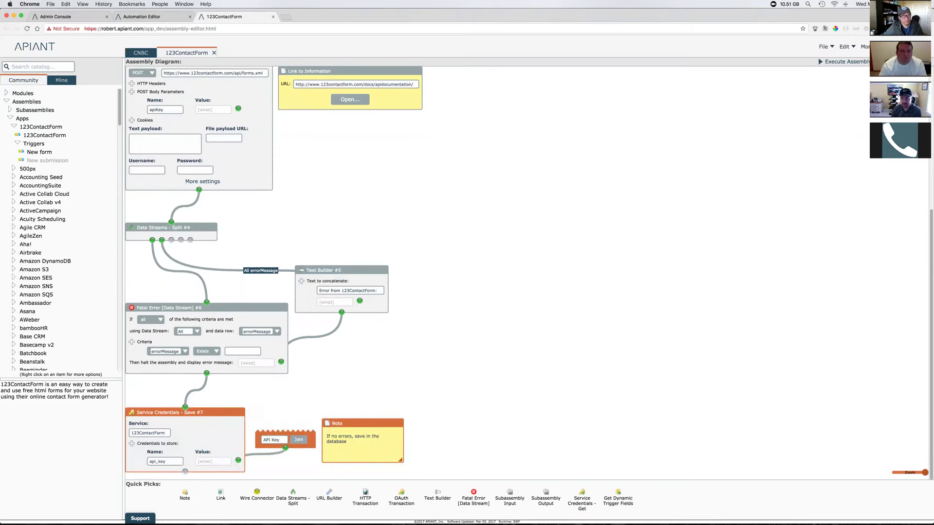
Open the New form trigger assembly of the 123ContactForm app
left_click(49, 135)
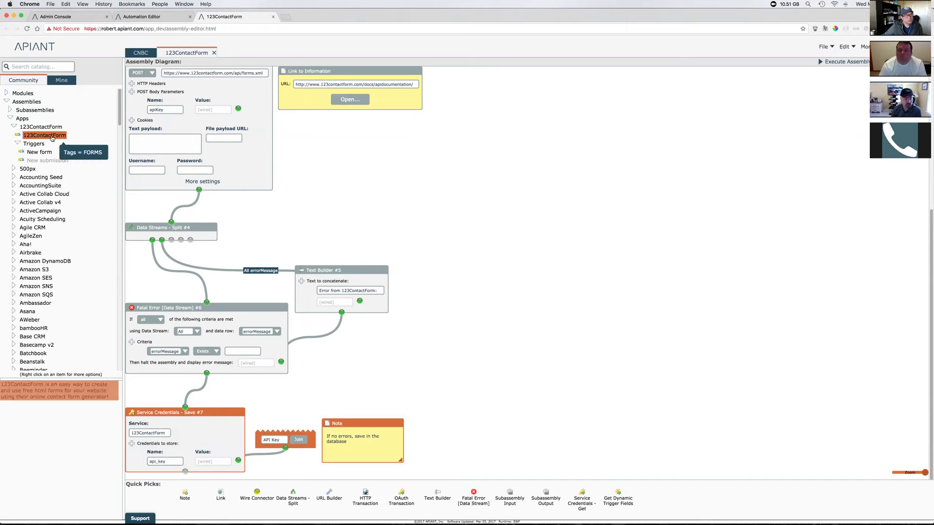
double_click(39, 152)
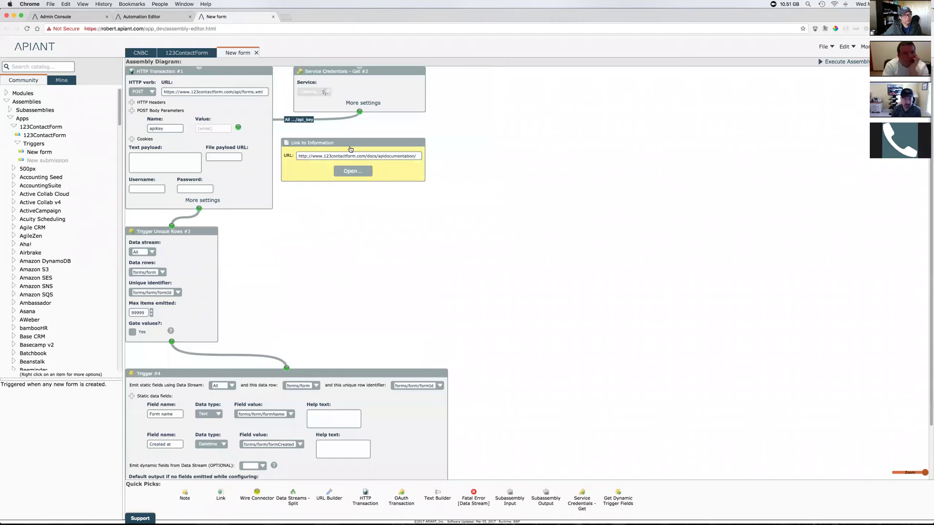
Highlight the Service Credentials - Get and Trigger Unique Rows modules in the New form trigger, then close that assembly
left_click_drag(483, 125, 281, 67)
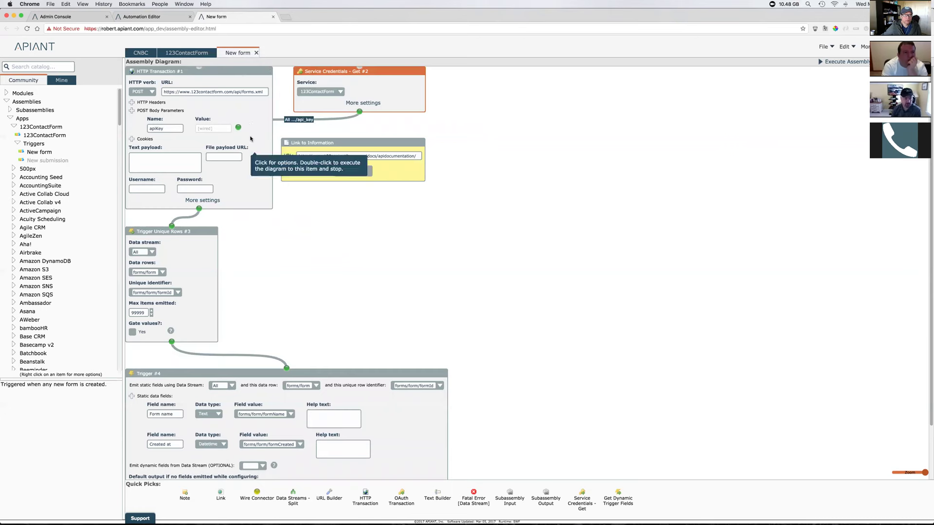
double_click(155, 128)
left_click_drag(273, 221, 105, 354)
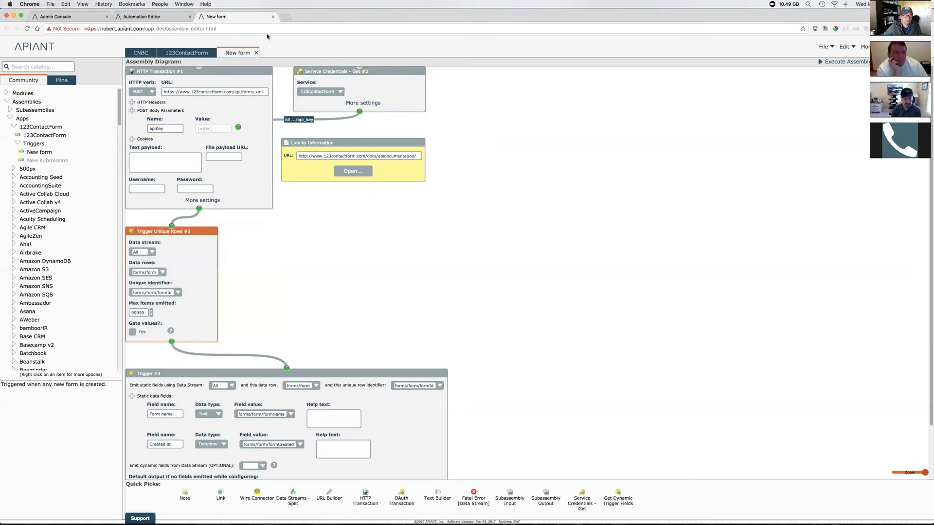
left_click(257, 52)
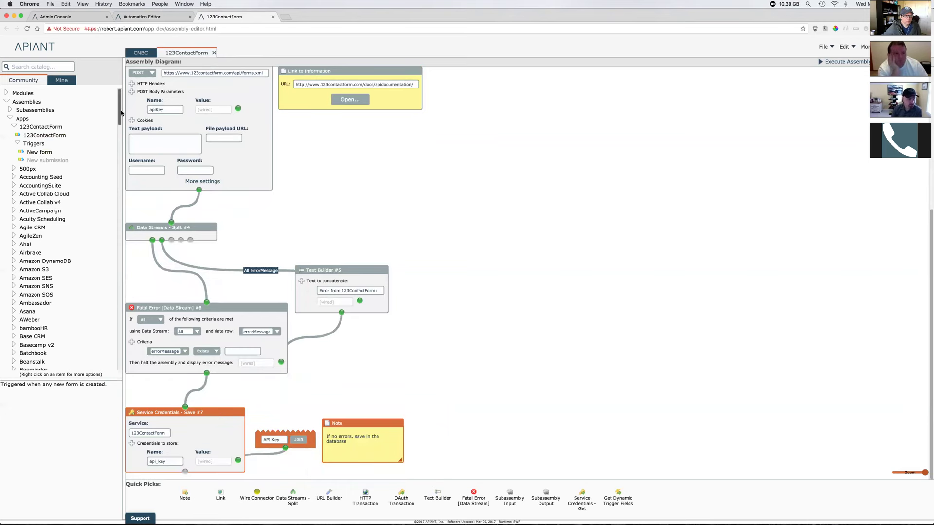
Open the 500px app assembly and highlight its OAuth v1.0a Workflow module, then the two Utility - Keyvault Value modules
left_click(14, 169)
double_click(28, 177)
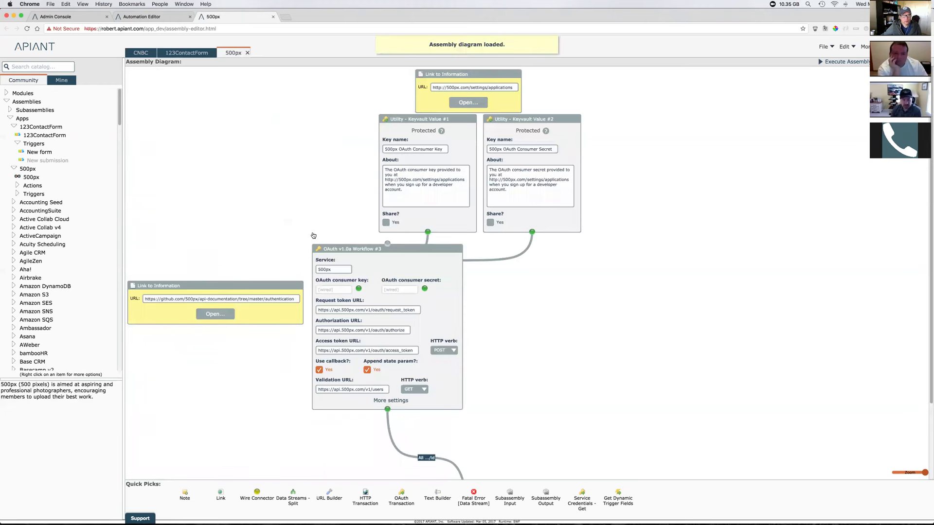
left_click_drag(284, 222, 489, 422)
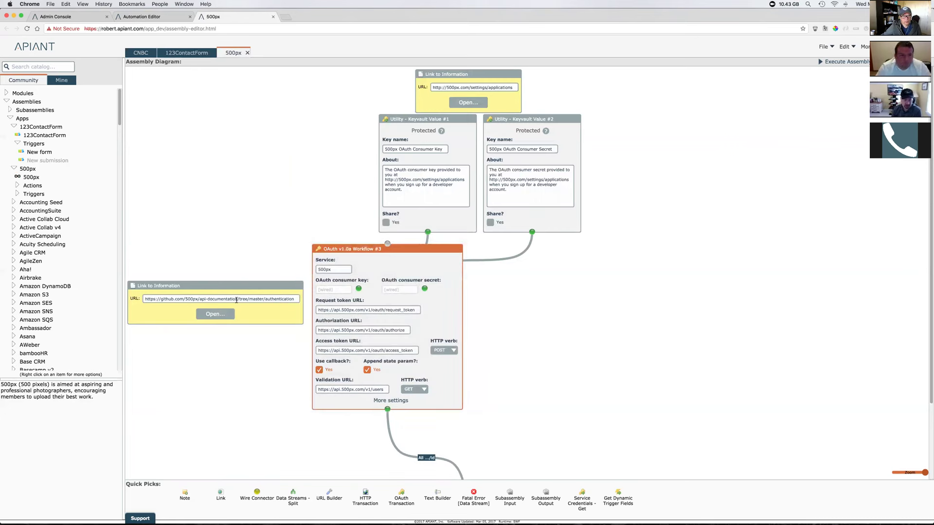
left_click_drag(326, 94, 612, 258)
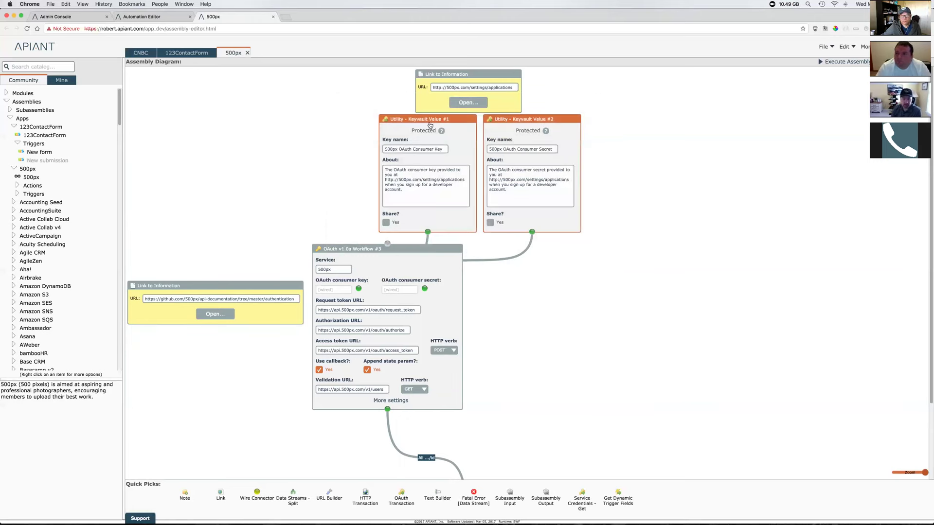
mouse_move(418, 123)
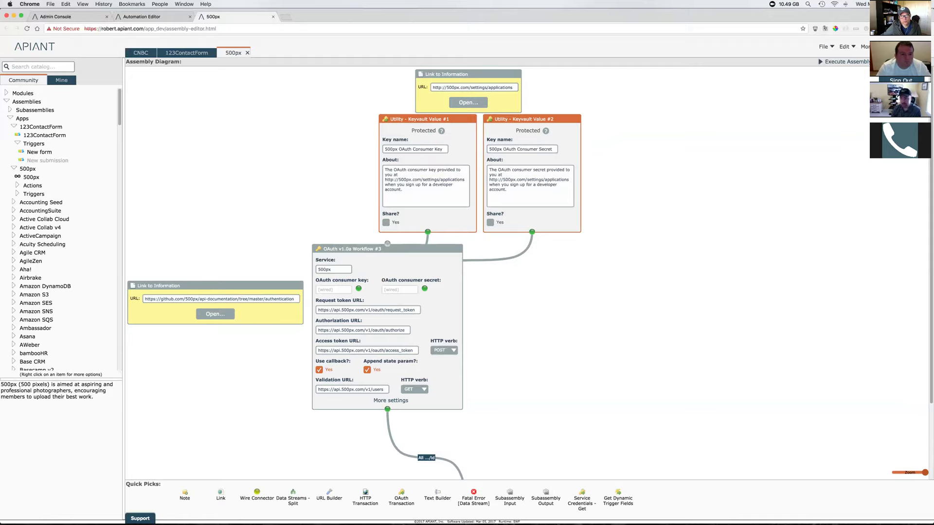
Open the System Admin's Keyvault, browse its client ID and secret entries from 500px down to Yammer, and close it
left_click(899, 64)
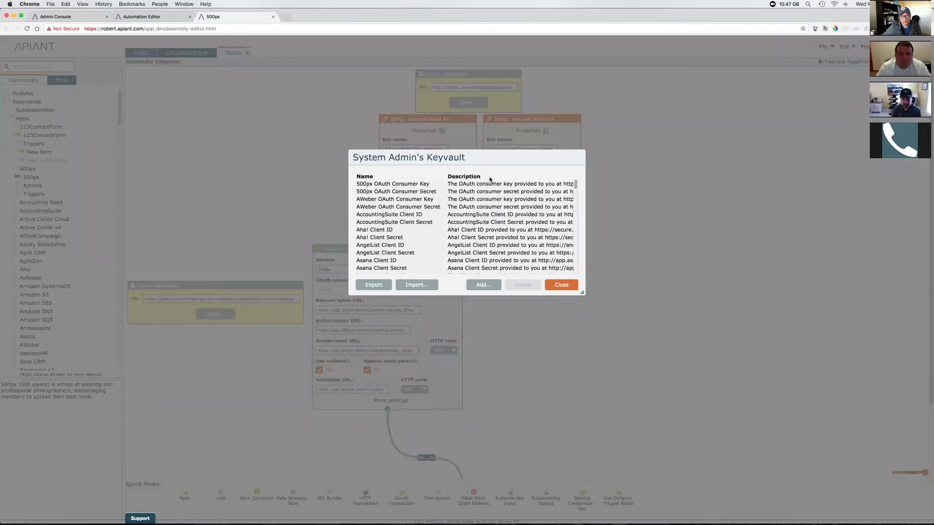
left_click(385, 238)
left_click(406, 185)
left_click(406, 207)
left_click(466, 215)
left_click(401, 223)
left_click(480, 200)
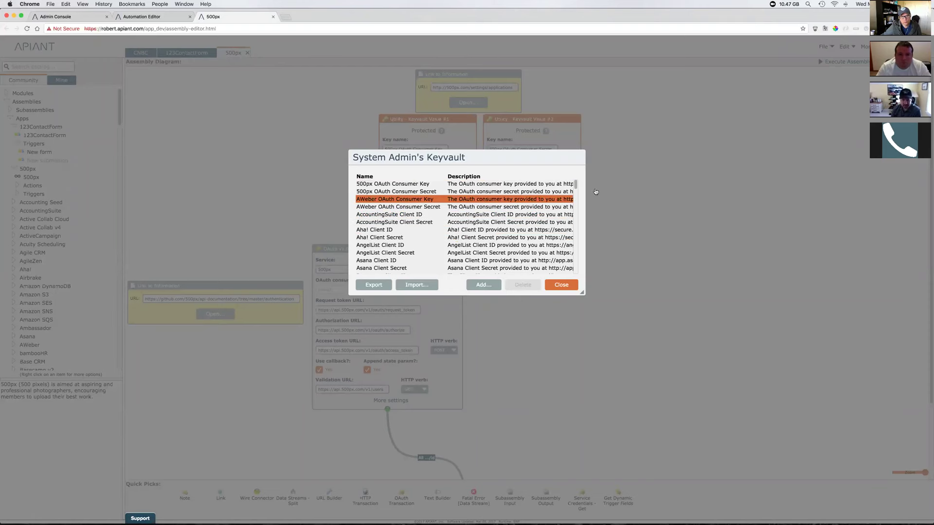
scroll(576, 187, "down", 3)
scroll(577, 195, "down", 10)
scroll(574, 213, "down", 20)
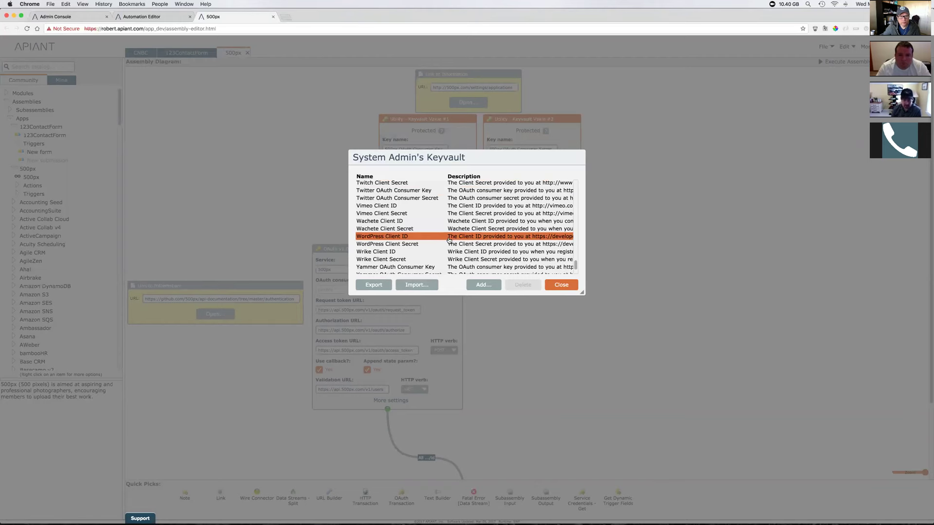
left_click(566, 286)
Highlight the key name in the first Keyvault Value module, the OAuth v1.0a Workflow module, and both Keyvault Value modules
left_click_drag(437, 150, 384, 151)
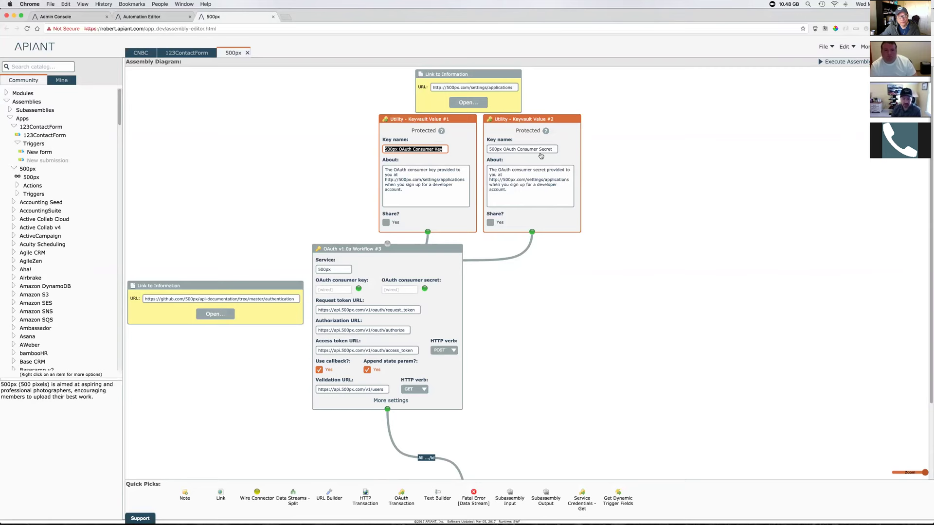
left_click(324, 252)
left_click_drag(282, 223, 491, 419)
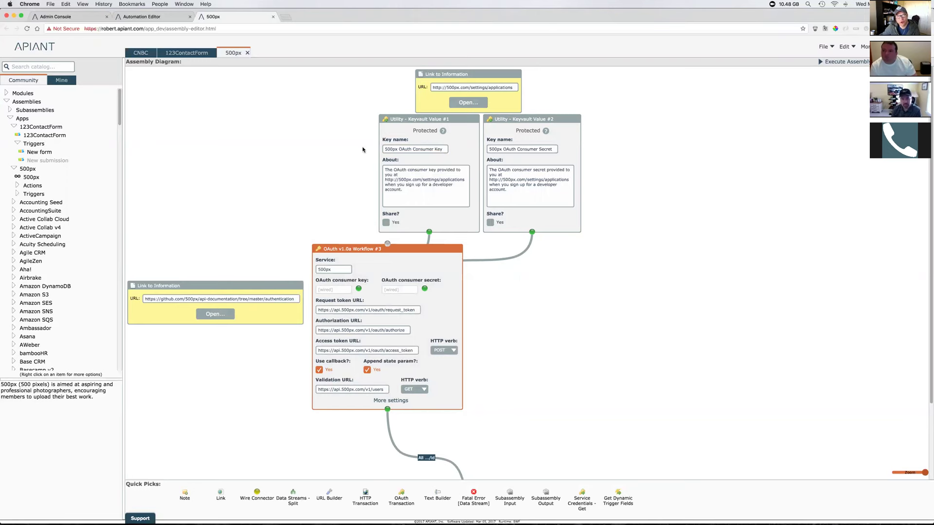
left_click_drag(333, 92, 627, 260)
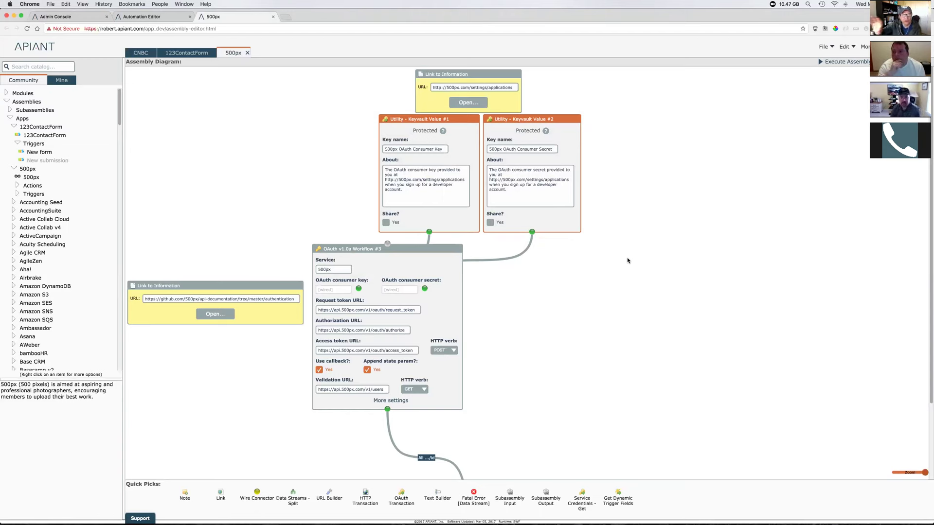
Switch to Finder and open the empty.keys file from the keyvaults folder in appdev_root
key("ctrl+Right")
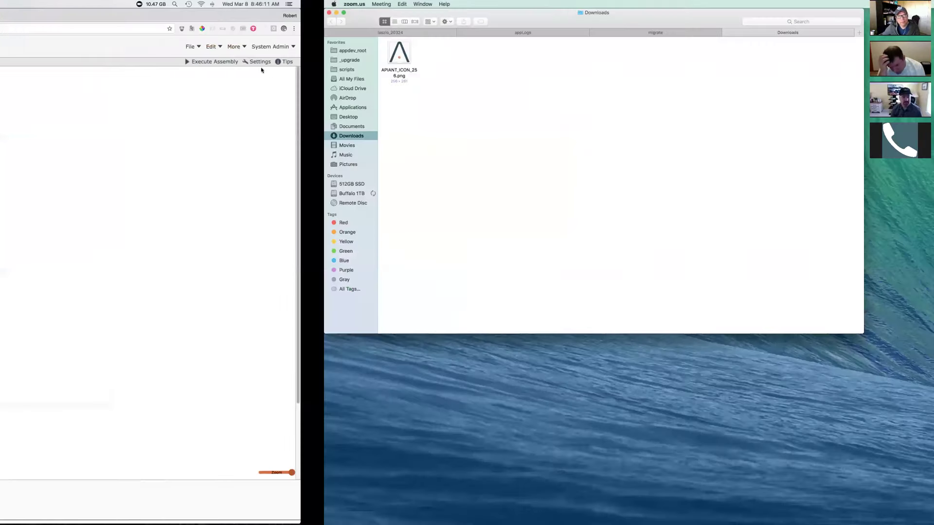
left_click(36, 51)
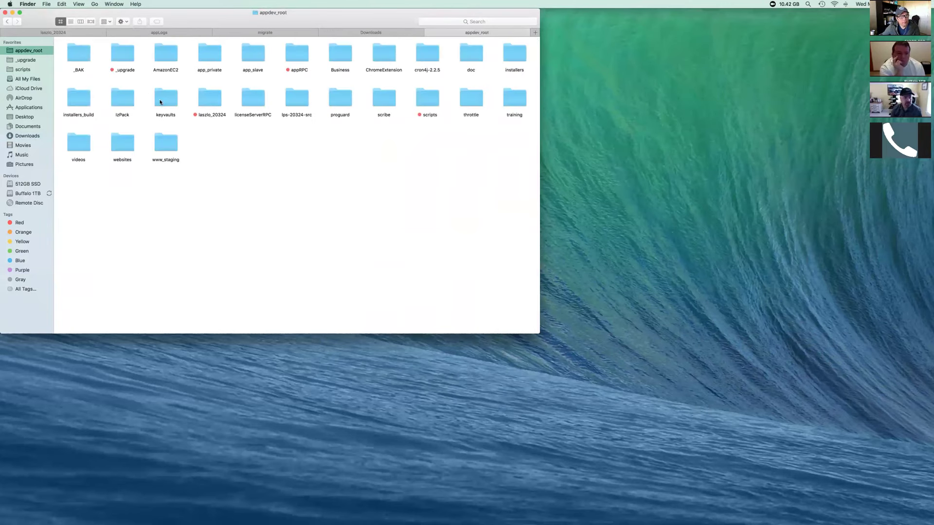
double_click(164, 99)
left_click(155, 53)
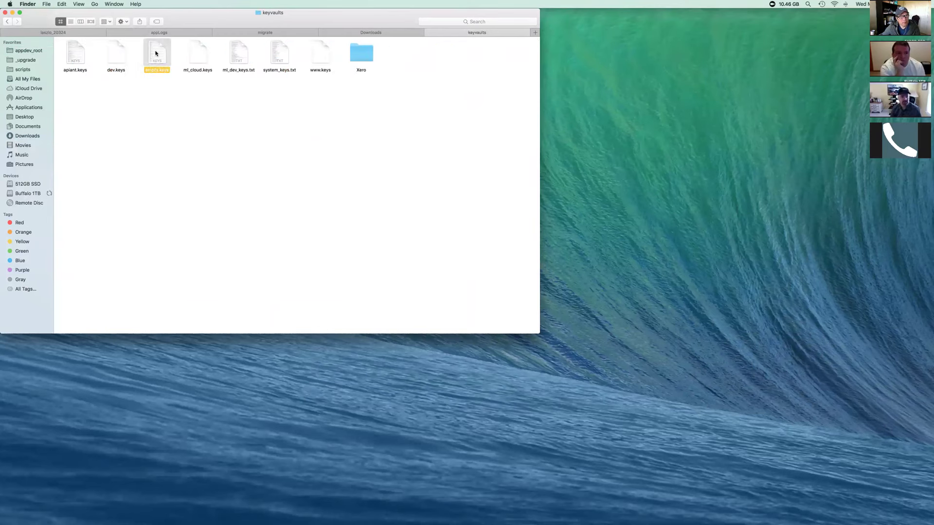
double_click(156, 53)
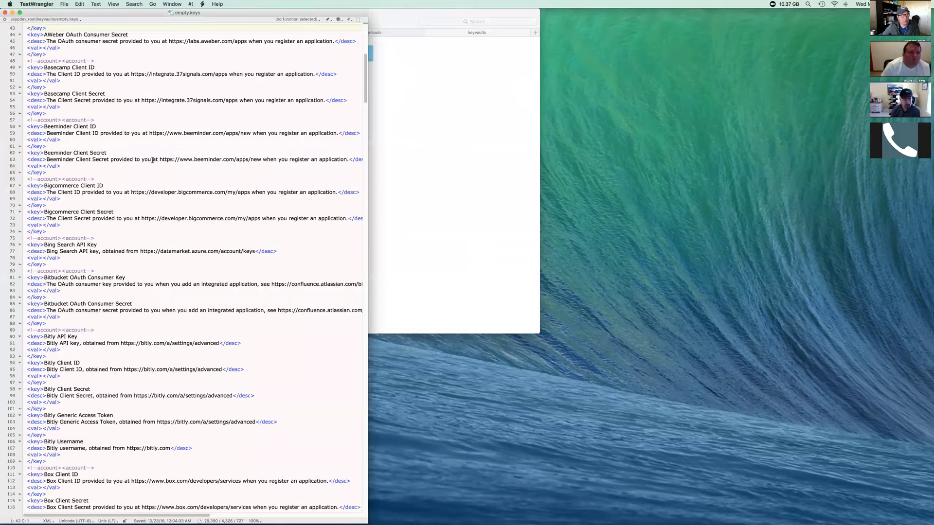
Examine the key names, descriptions and value tags in empty.keys through to the end of the file
scroll(57, 127, "down", 1)
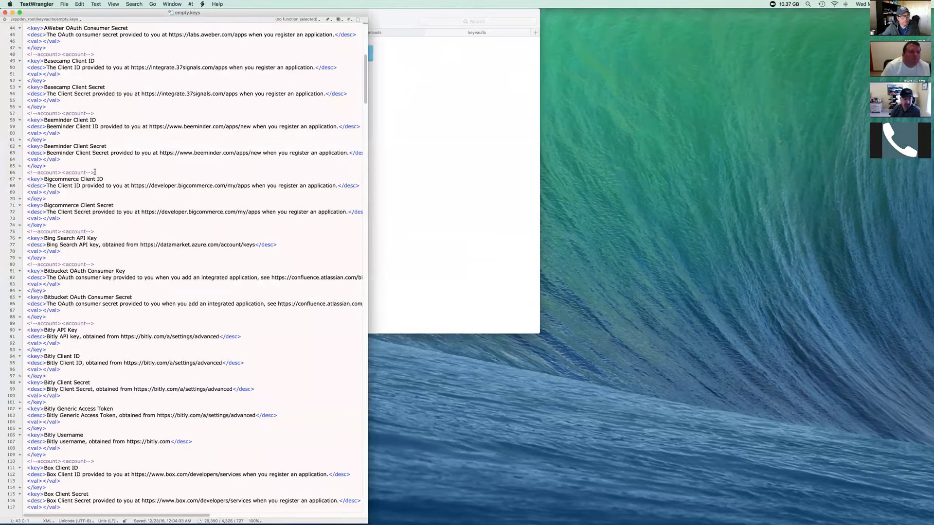
scroll(95, 172, "down", 9)
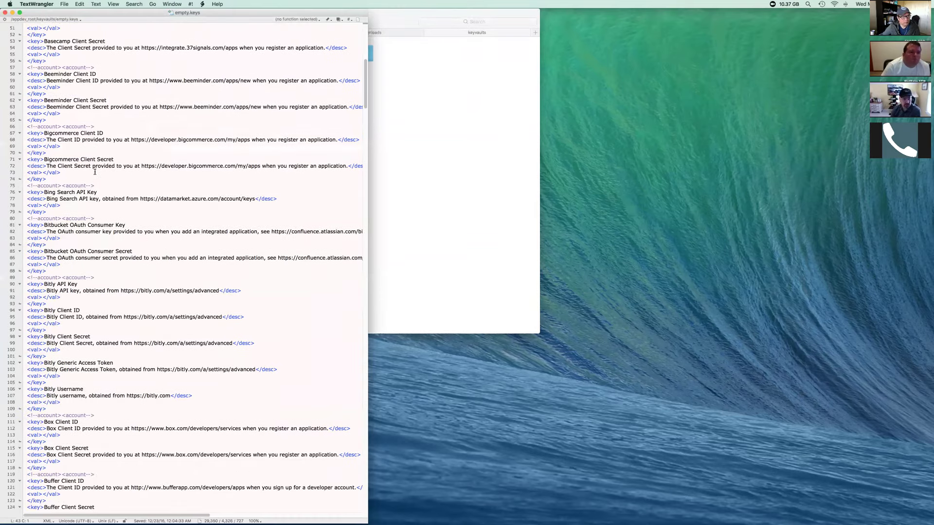
scroll(78, 182, "down", 9)
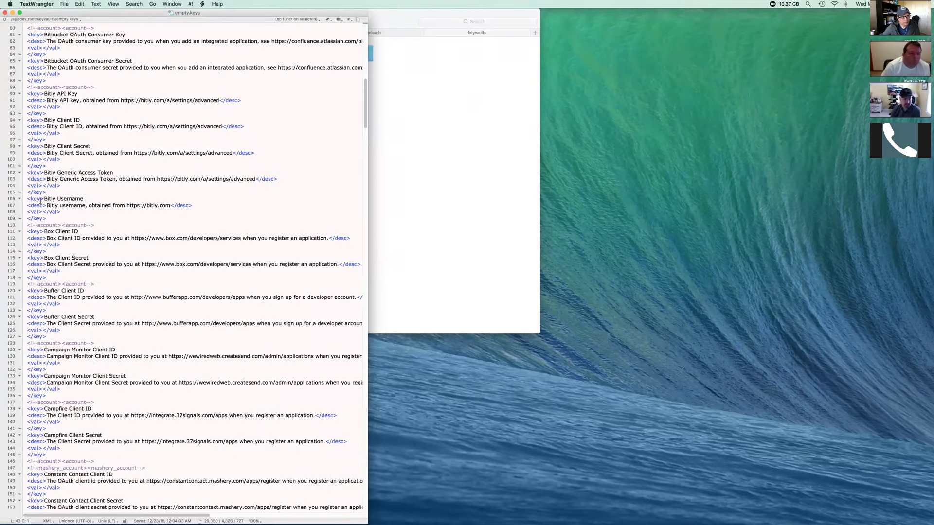
scroll(89, 311, "down", 15)
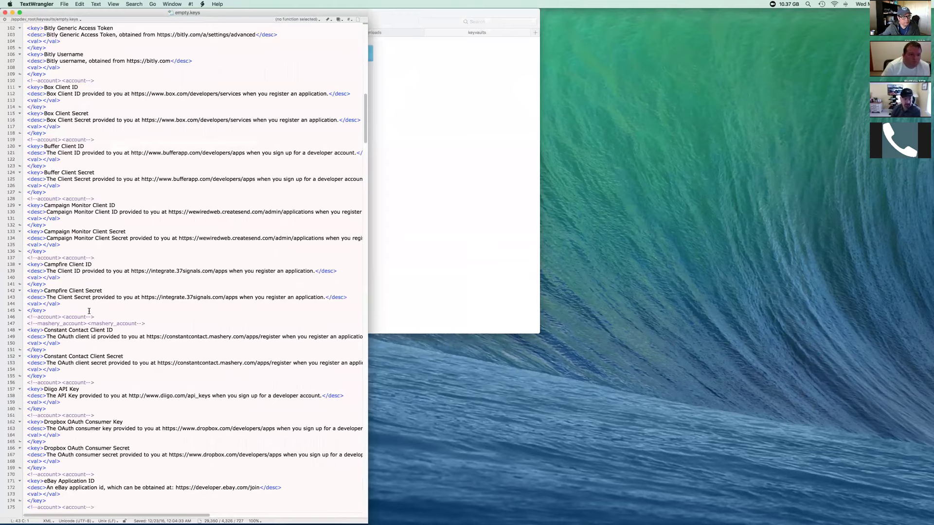
scroll(89, 310, "down", 20)
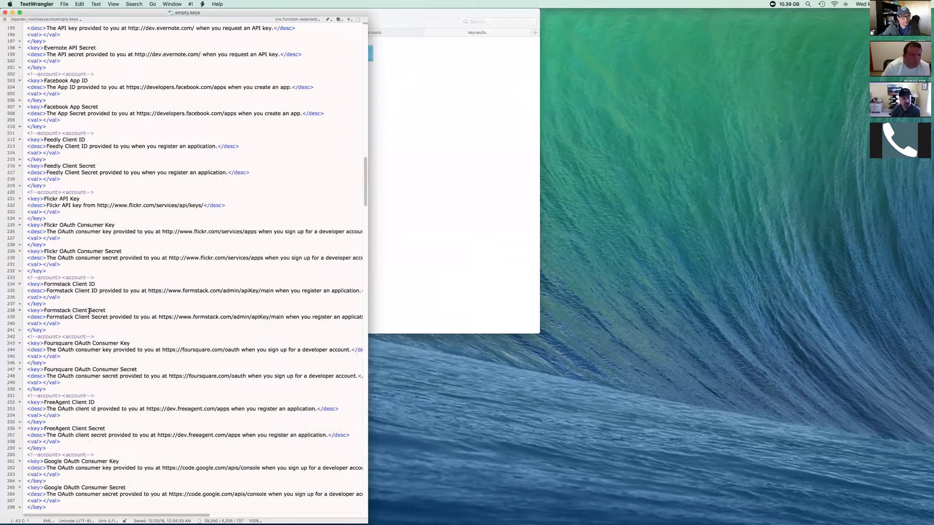
scroll(89, 311, "down", 20)
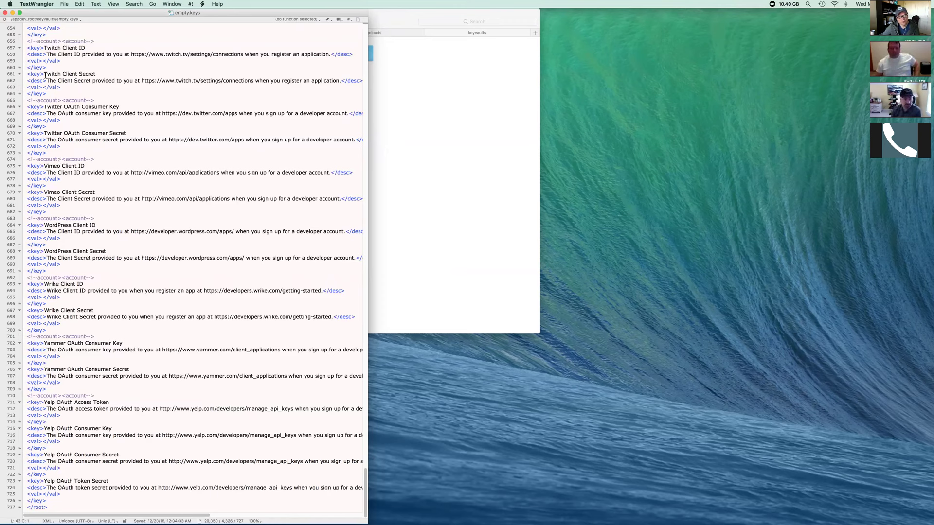
Close empty.keys and the keyvaults Finder tab, then switch back to the 500px assembly in Chrome
left_click(5, 13)
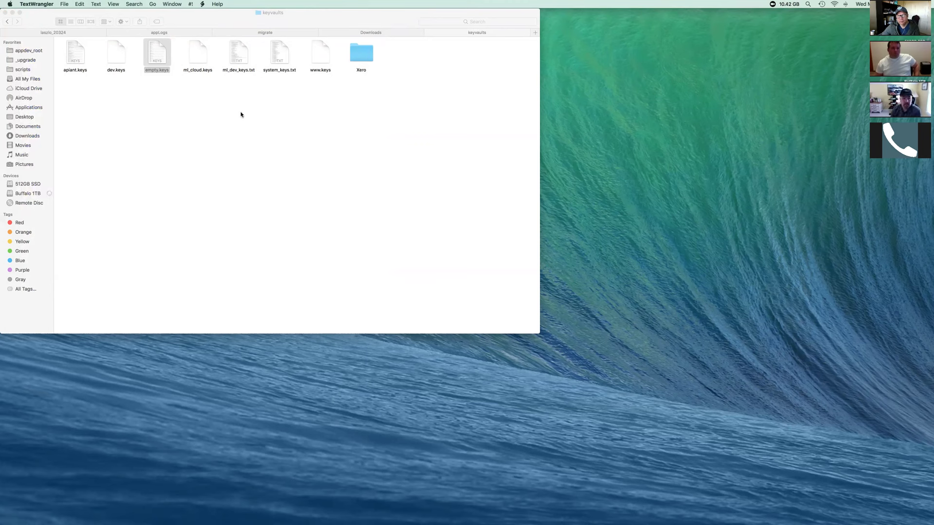
left_click(427, 30)
left_click(427, 31)
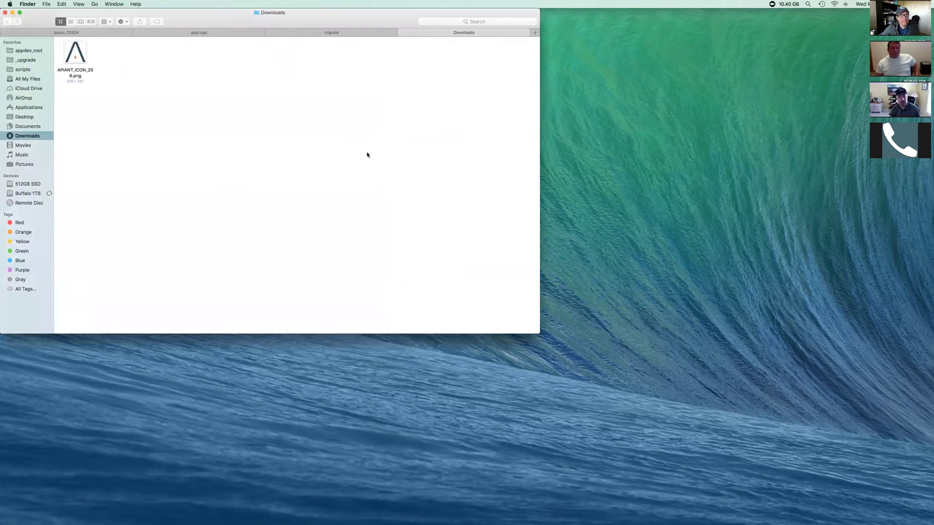
key("ctrl+Left")
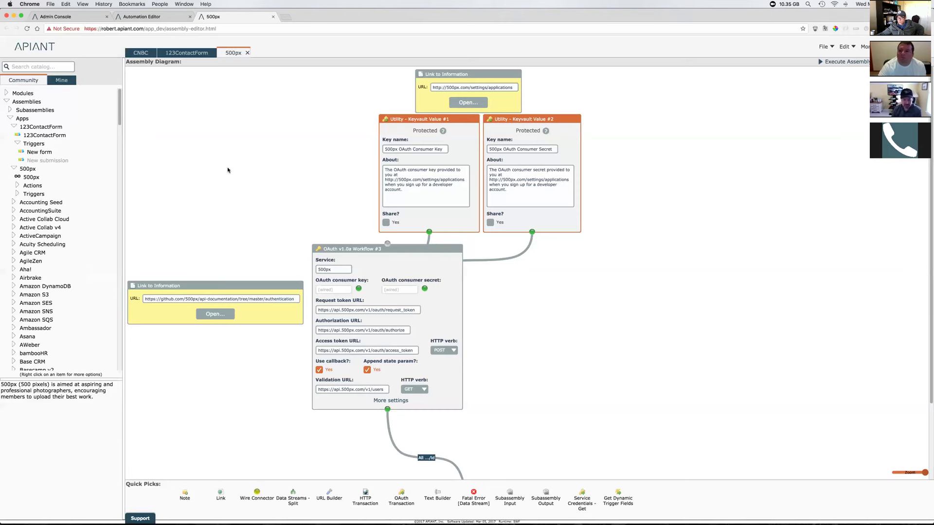
Find the Infusionsoft app in the catalog and open its Add or update company action assembly
scroll(119, 108, "down", 1)
left_click_drag(119, 107, 120, 242)
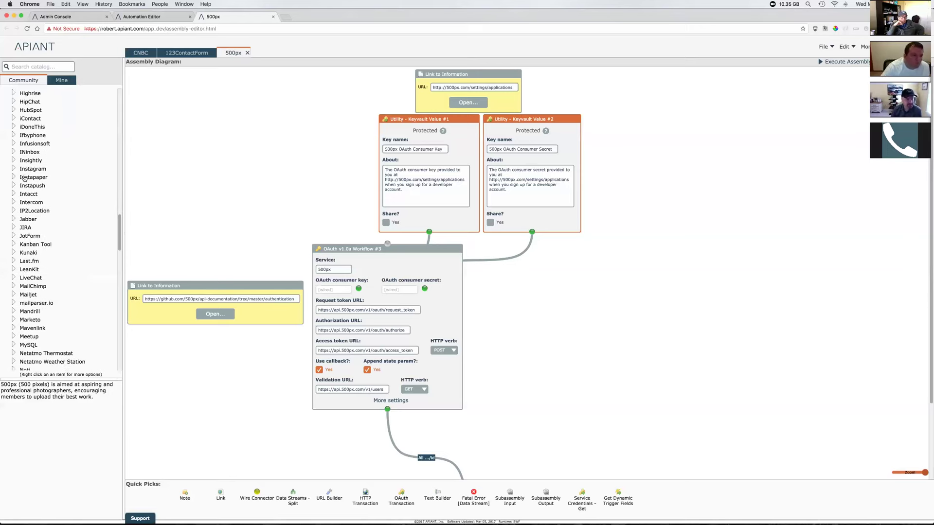
left_click(13, 144)
left_click(17, 161)
double_click(57, 168)
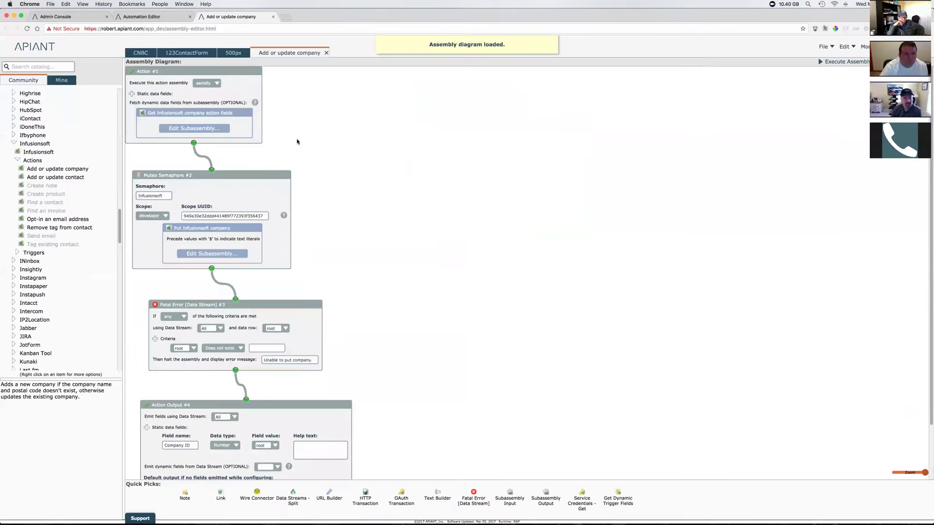
Highlight the Mutex Semaphore module, view its Put Infusionsoft company subassembly, and close that subassembly
left_click_drag(360, 157, 109, 282)
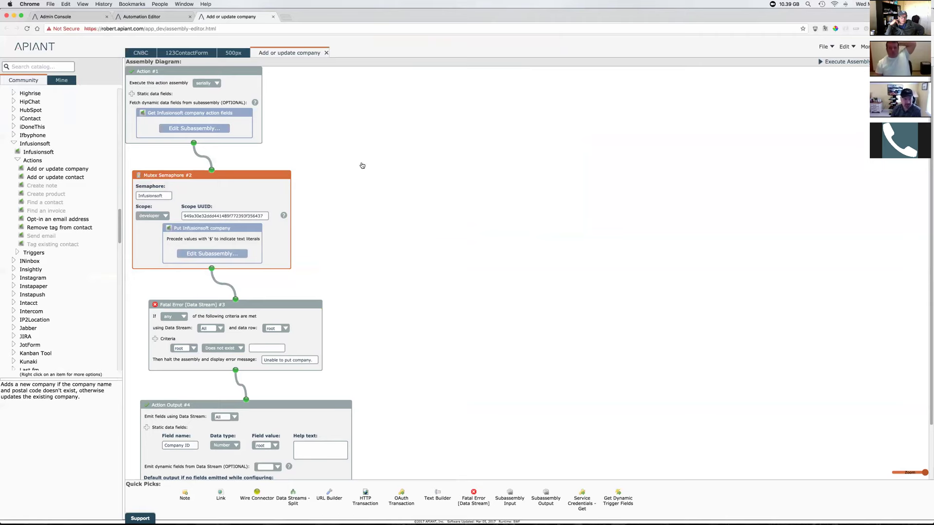
left_click(231, 253)
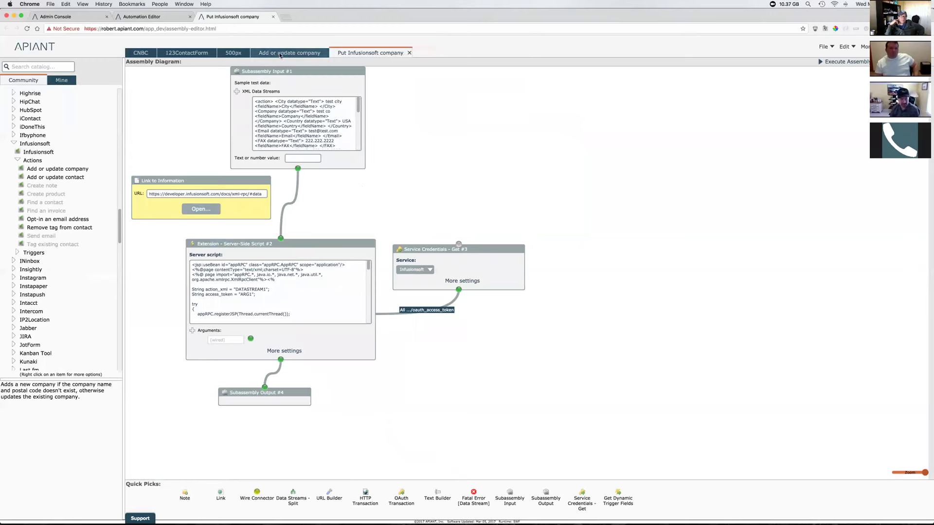
left_click(409, 53)
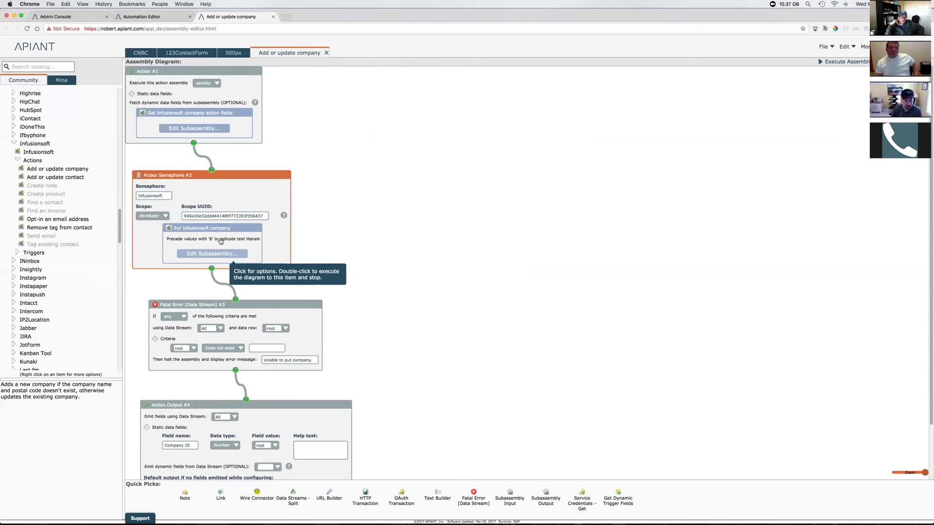
left_click(148, 251)
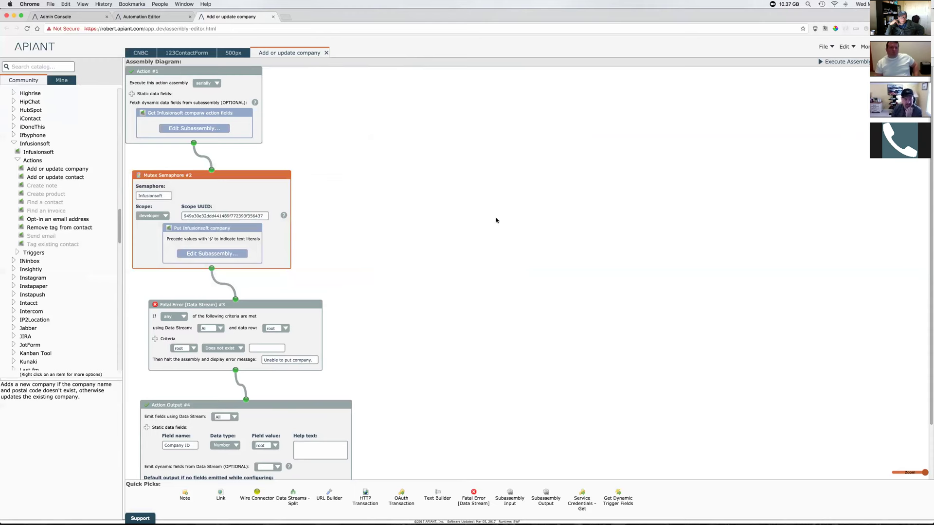
Open the Put Infusionsoft company subassembly's server script in the code editor and highlight the XmlRpcClient declaration on line 13
left_click(225, 254)
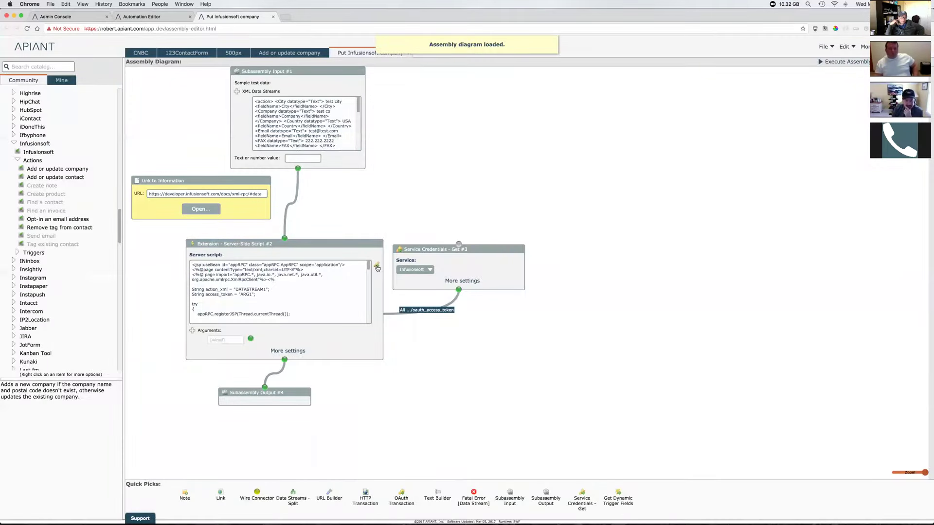
left_click(375, 264)
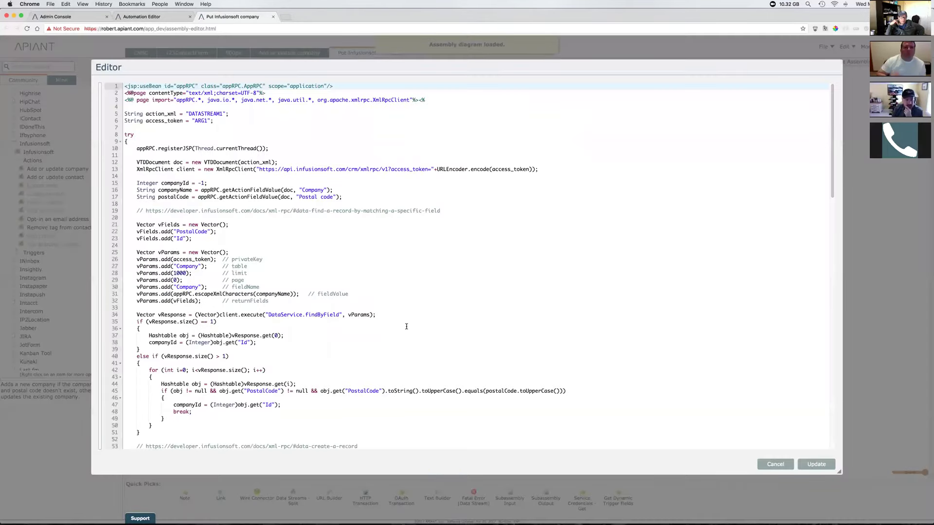
left_click_drag(134, 169, 253, 170)
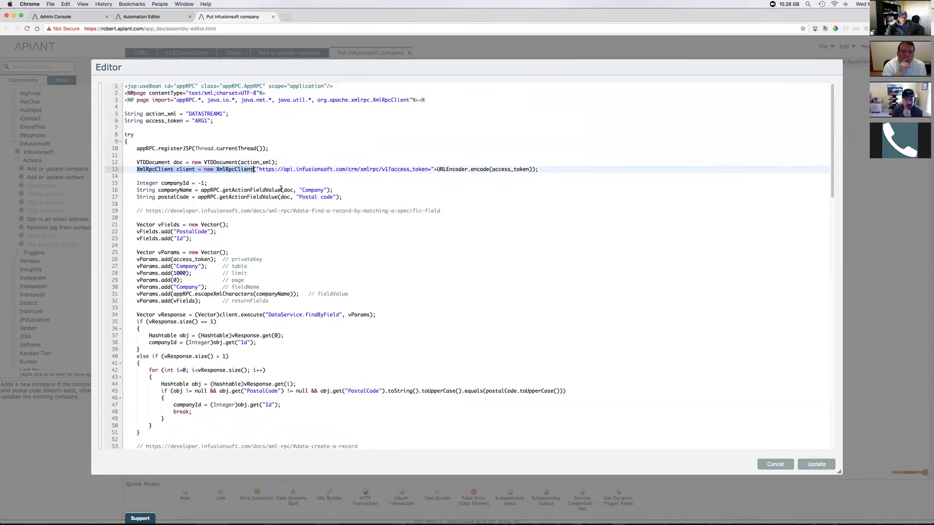
Look through the Put Infusionsoft company server script, close the editor without updating, and return to the Add or update company assembly
scroll(284, 279, "down", 3)
scroll(285, 279, "down", 20)
scroll(284, 279, "up", 20)
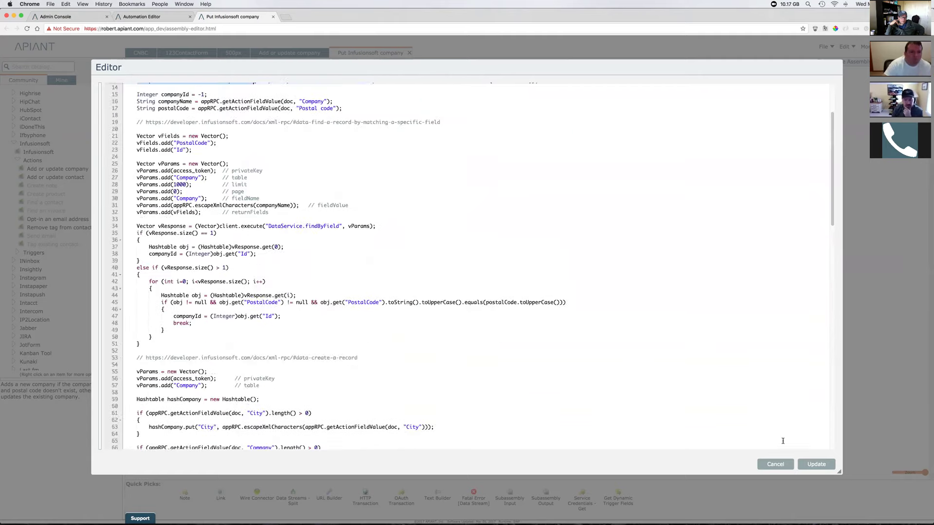
left_click(784, 463)
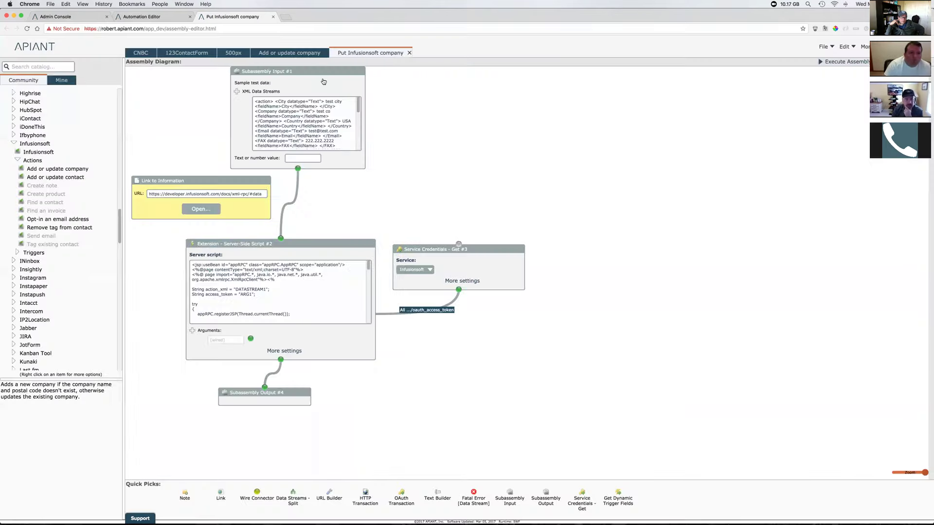
left_click(307, 54)
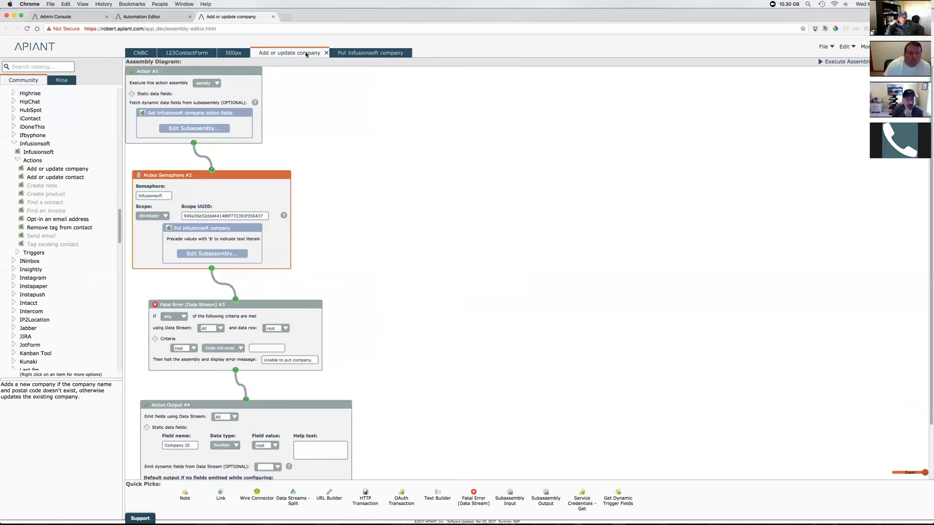
left_click(197, 206)
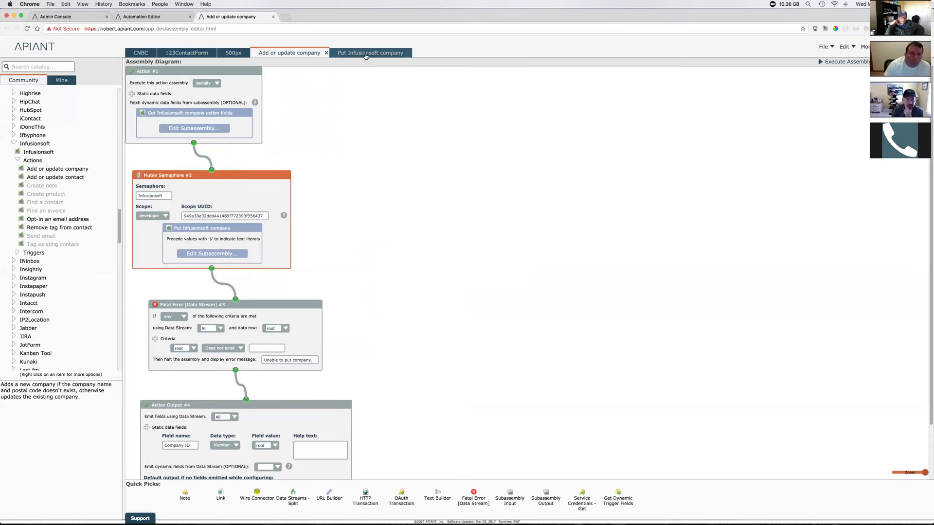
Revisit the server script in the Put Infusionsoft company subassembly, discard the editor, and close the subassembly
left_click(229, 255)
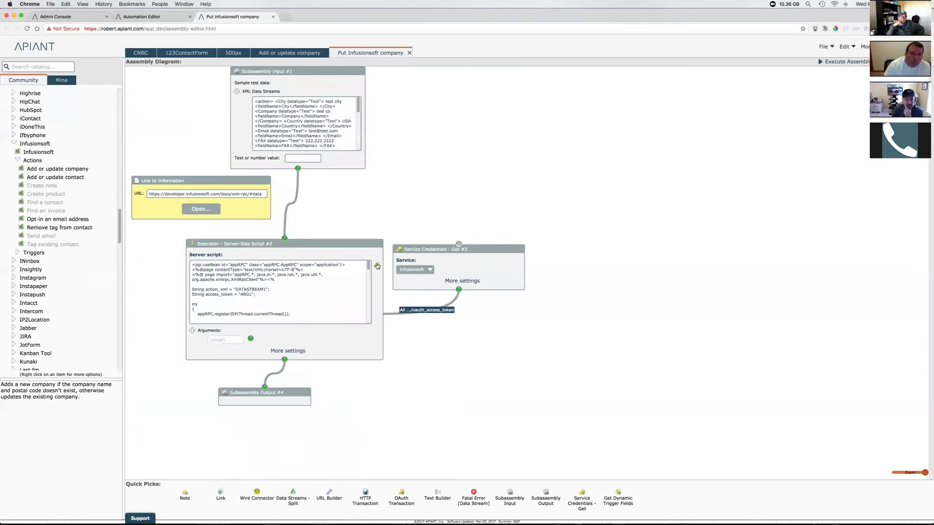
left_click(378, 266)
scroll(254, 283, "down", 3)
scroll(253, 283, "down", 15)
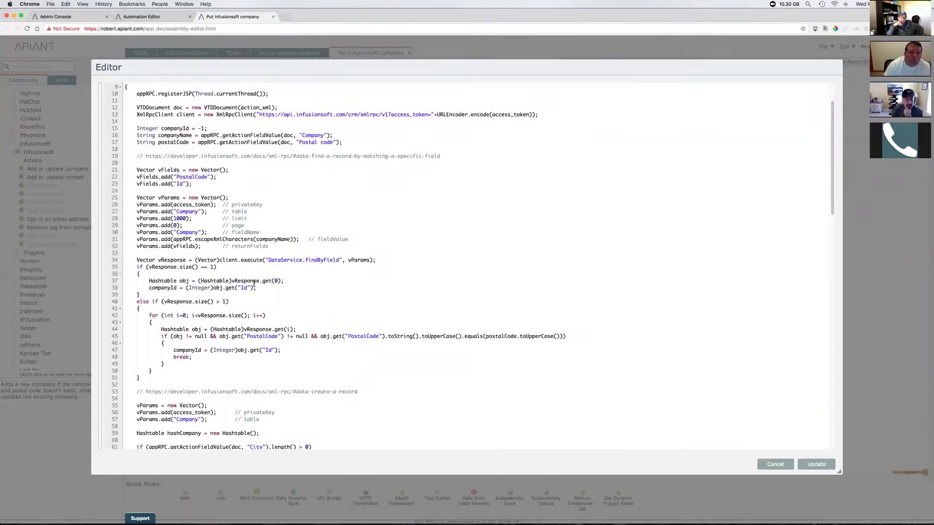
left_click(774, 464)
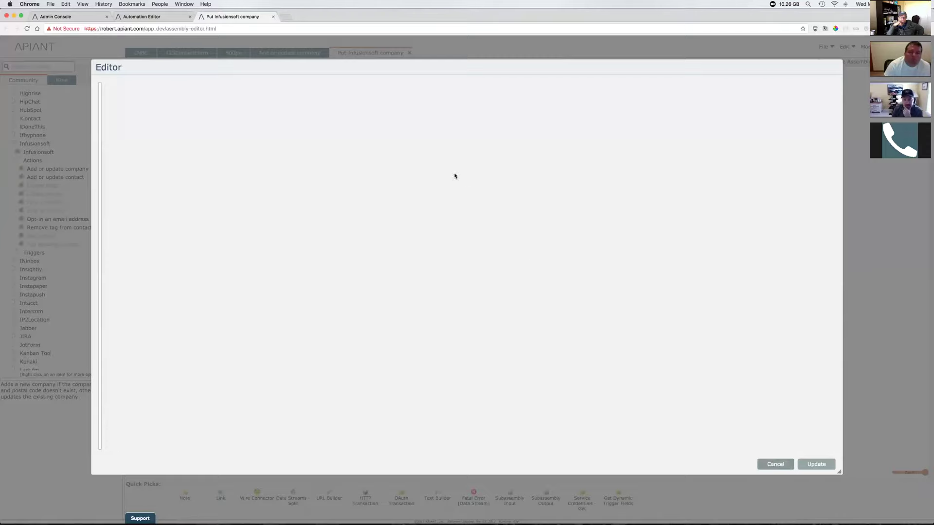
left_click(409, 52)
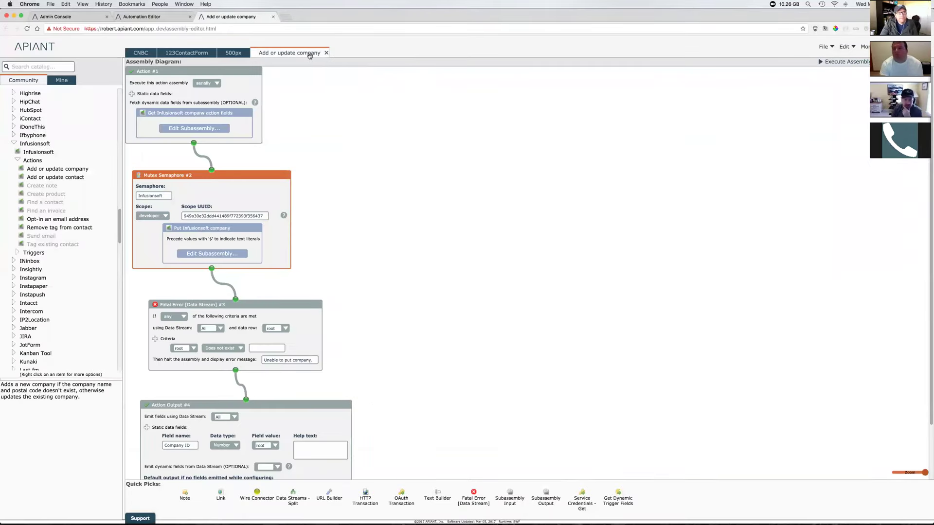
Search the catalog for "mutex" and select the Mutex Semaphore module
left_click(43, 64)
type("mute")
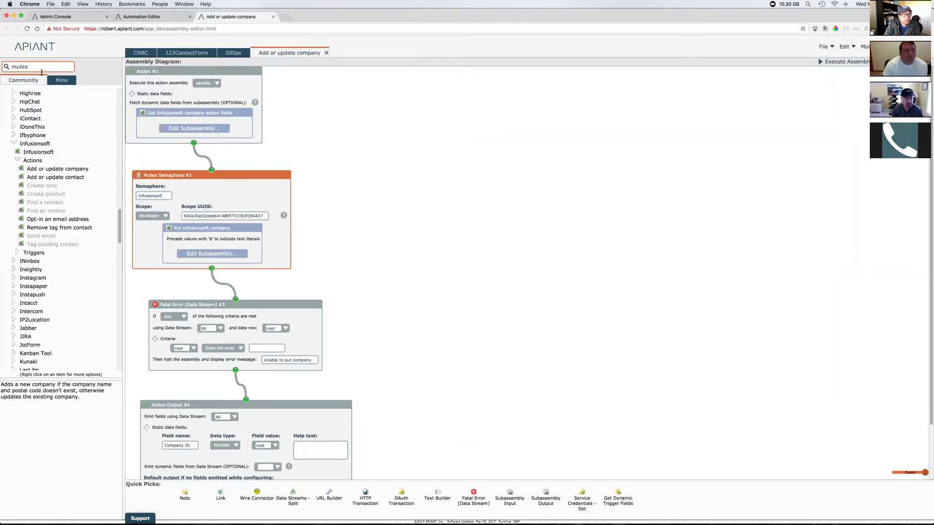
type("x")
key("Return")
left_click(43, 191)
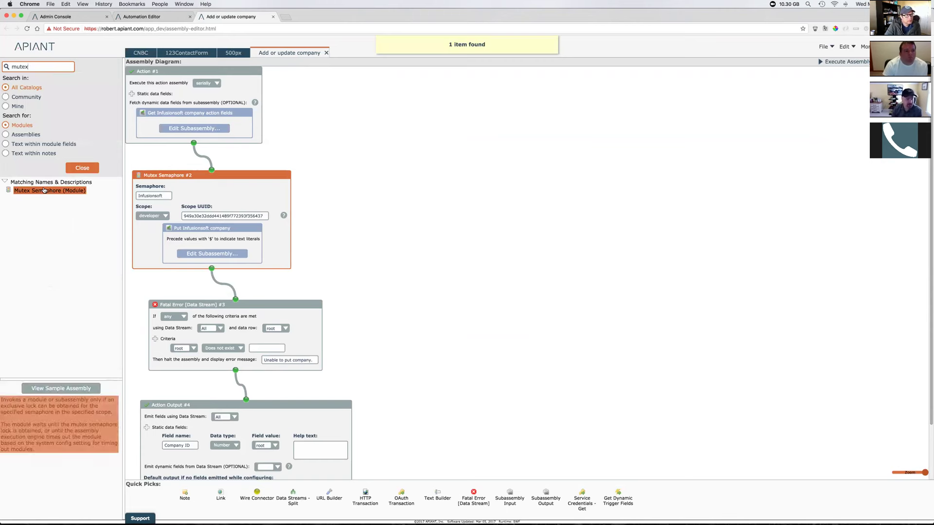
Find all assemblies using the Mutex Semaphore module, select the Add or update company action, and close the catalog search
right_click(44, 190)
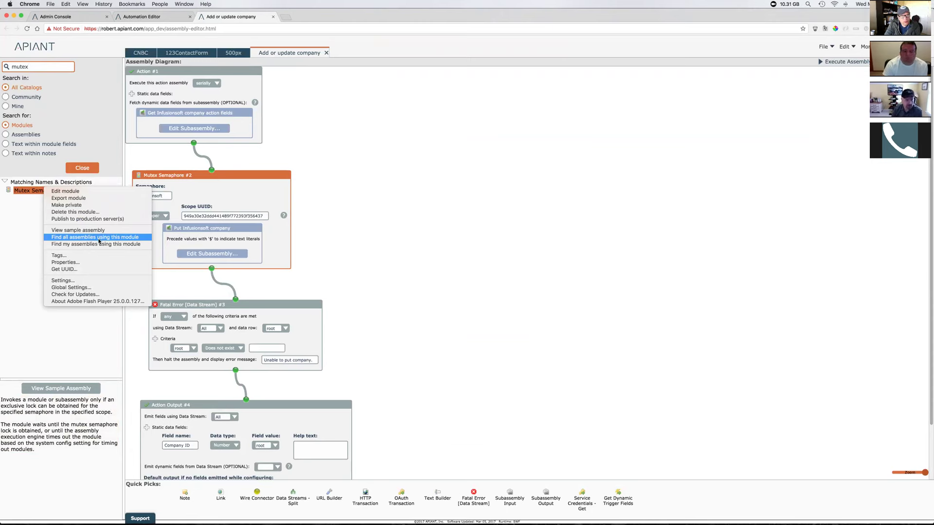
left_click(31, 191)
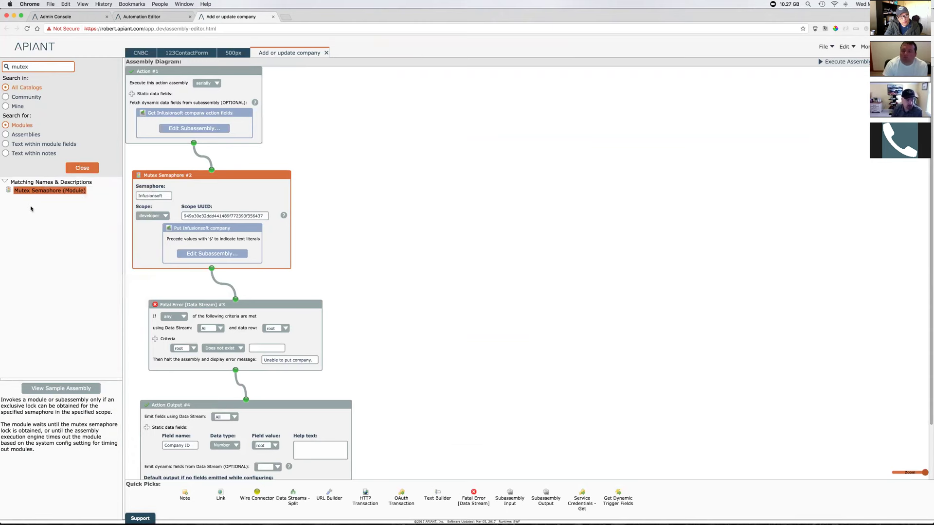
right_click(31, 191)
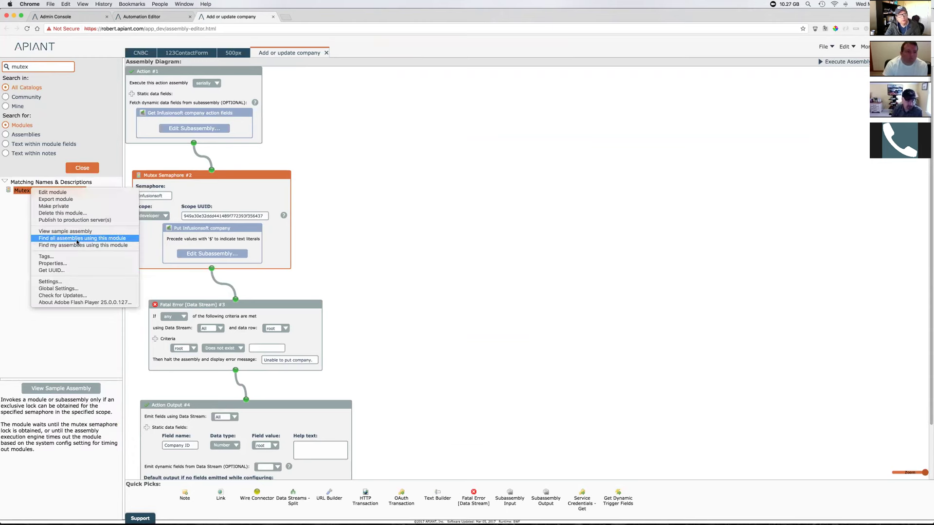
left_click(76, 240)
left_click(77, 237)
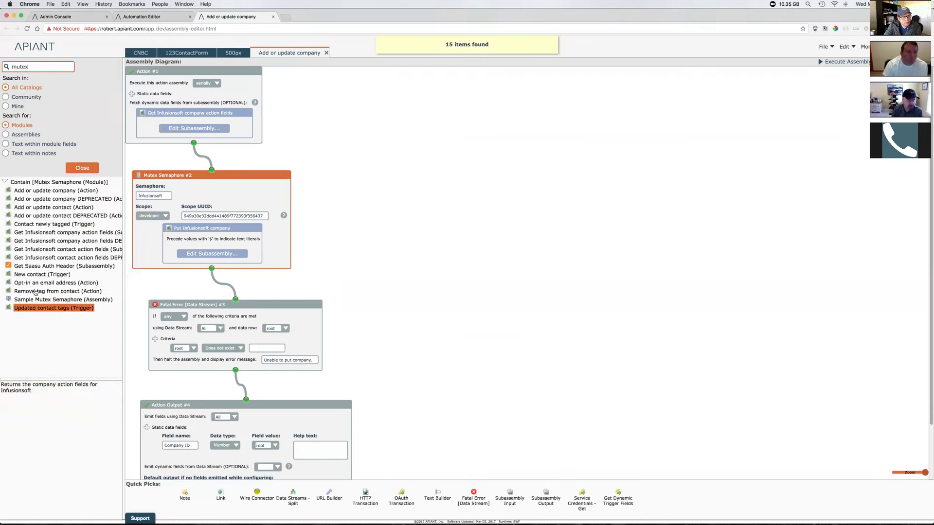
left_click(39, 191)
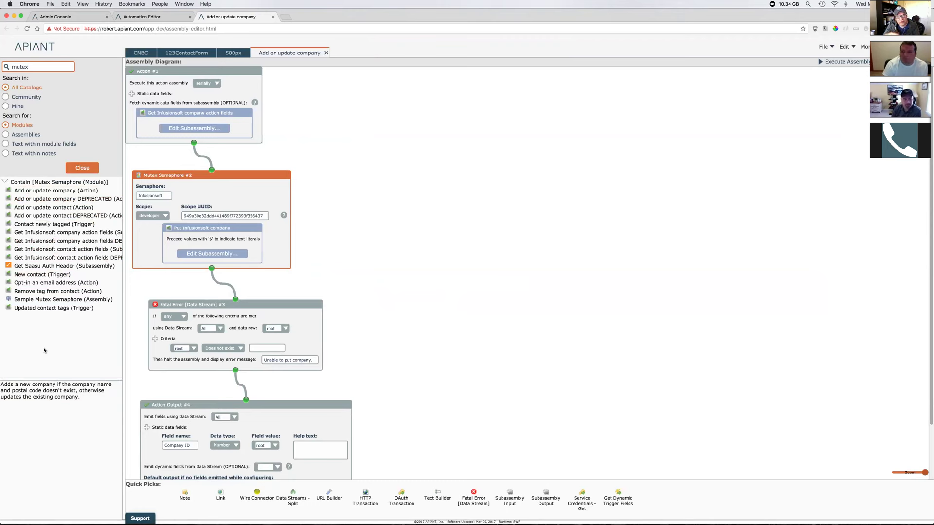
left_click(88, 168)
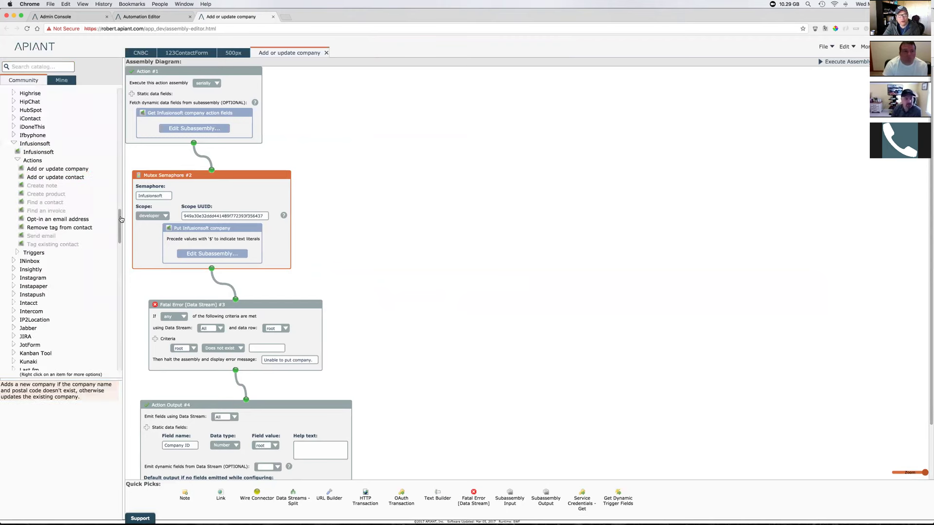
Expand the 500px app's actions and triggers in the catalog and open its New follower and Upload public photo from URL assemblies
left_click_drag(120, 221, 120, 201)
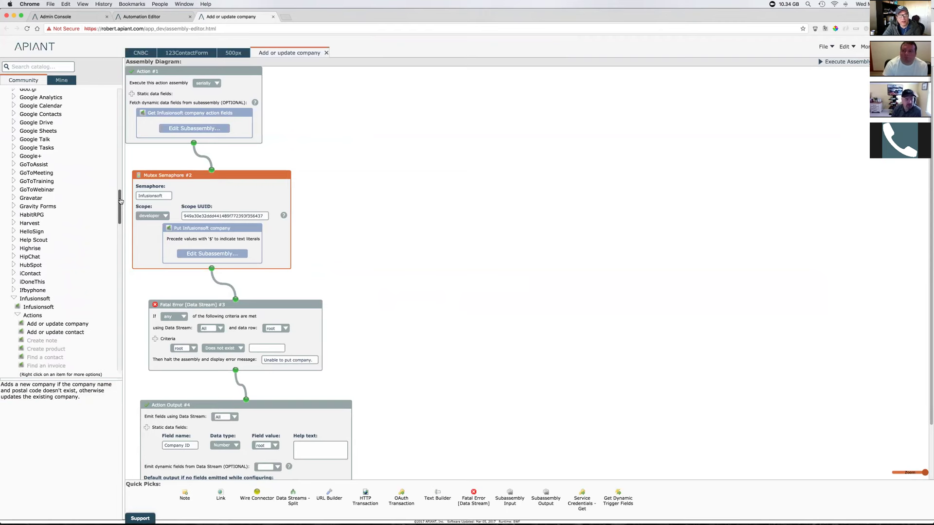
left_click_drag(120, 201, 117, 93)
left_click(18, 195)
left_click(17, 186)
left_click(93, 195)
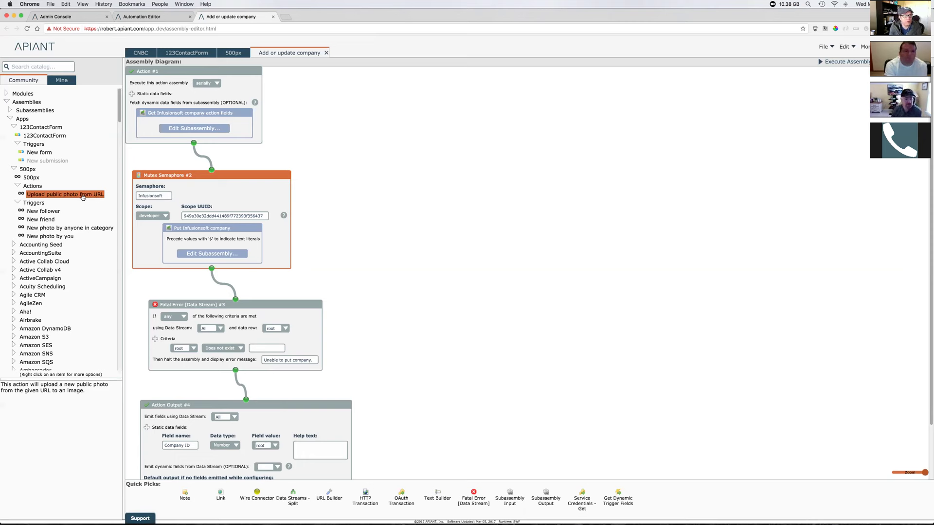
double_click(43, 212)
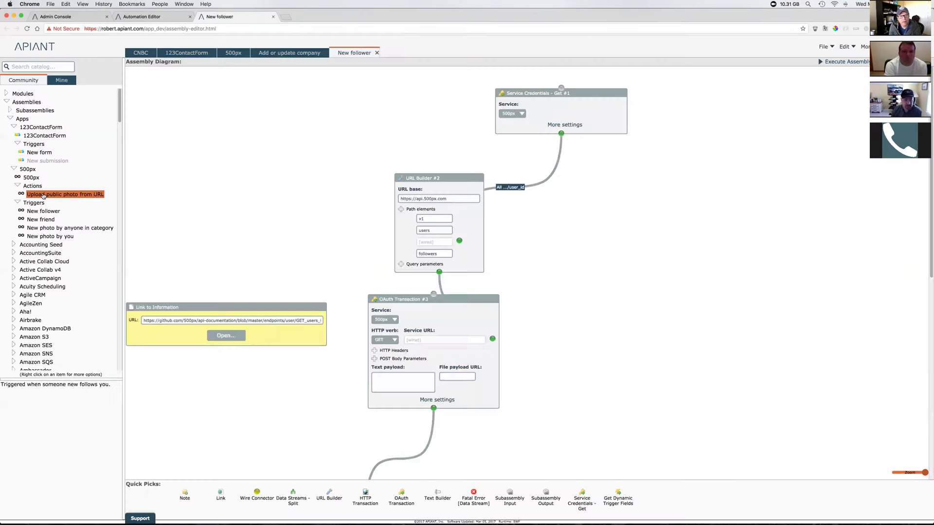
double_click(43, 195)
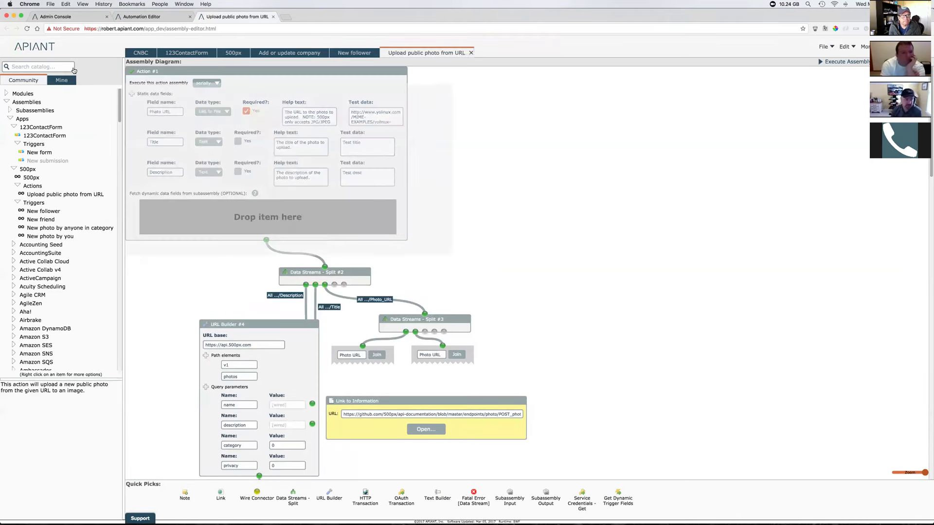
Examine the Upload public photo from URL assembly from its Action module down to the error handling after the photo upload
left_click(237, 141)
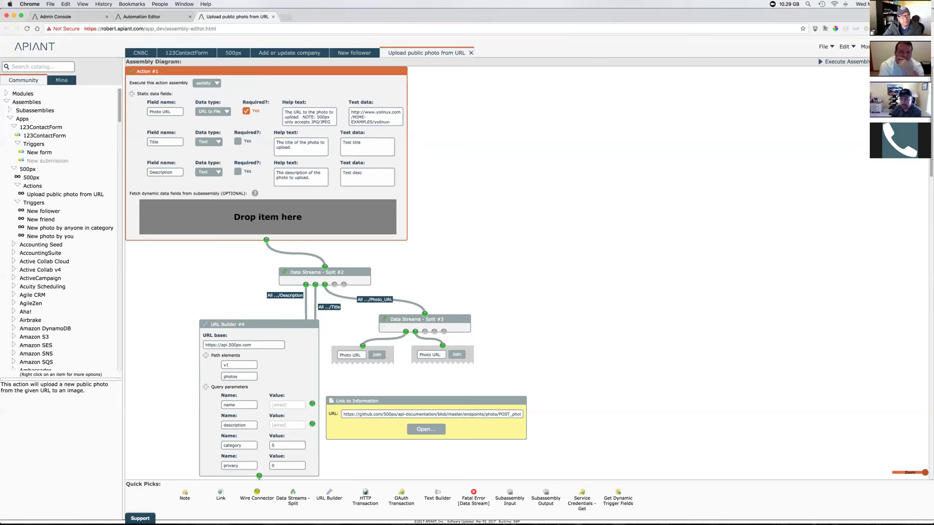
scroll(529, 273, "down", 5)
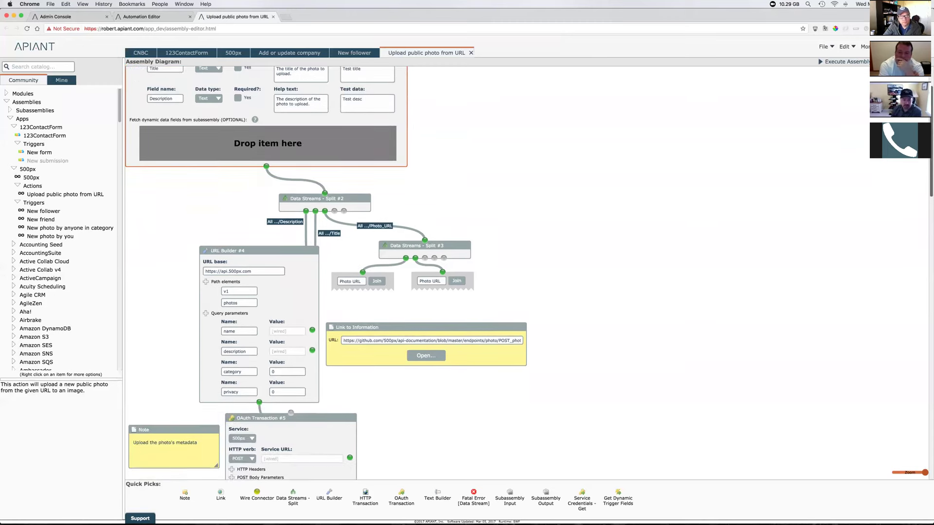
scroll(529, 273, "down", 5)
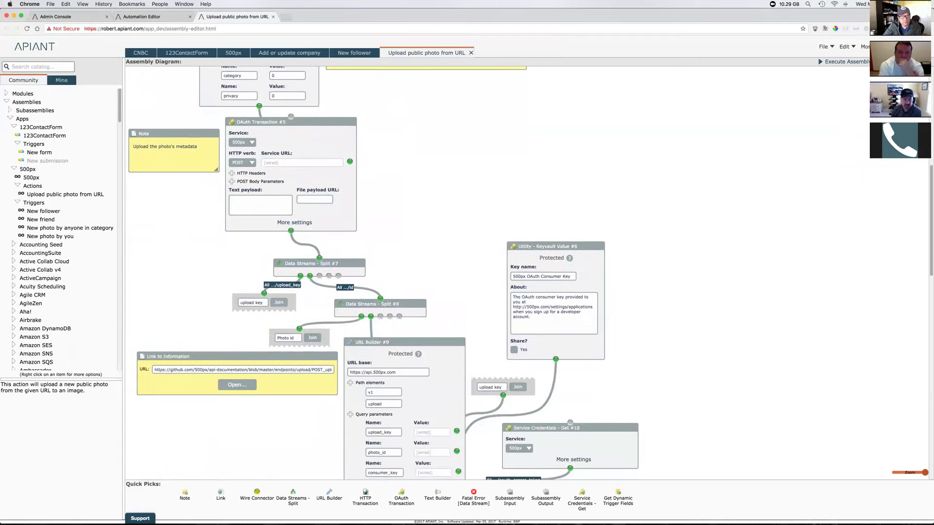
scroll(529, 273, "down", 5)
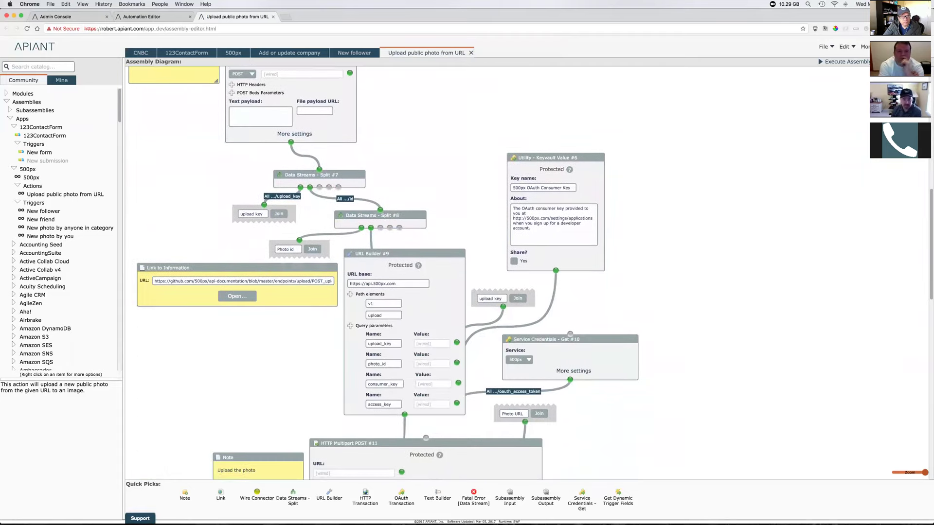
scroll(529, 273, "down", 1)
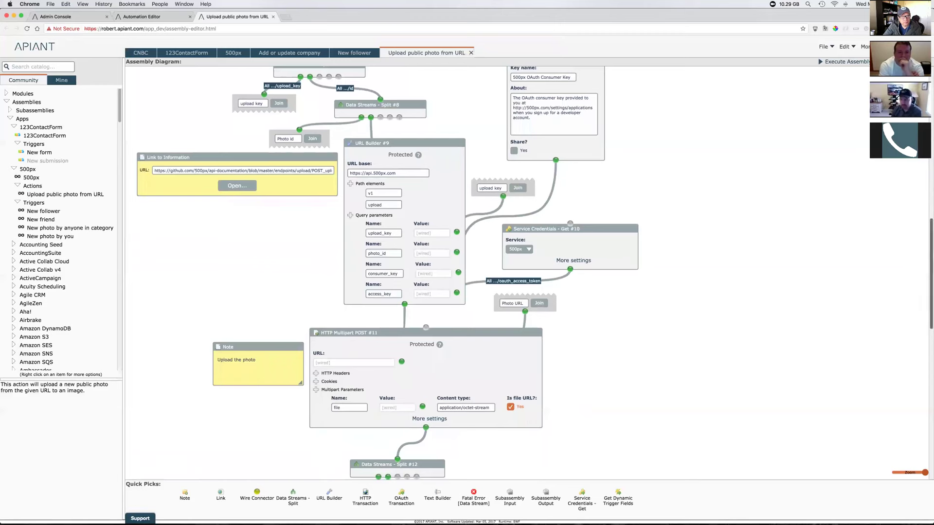
scroll(529, 273, "down", 5)
scroll(663, 246, "down", 1)
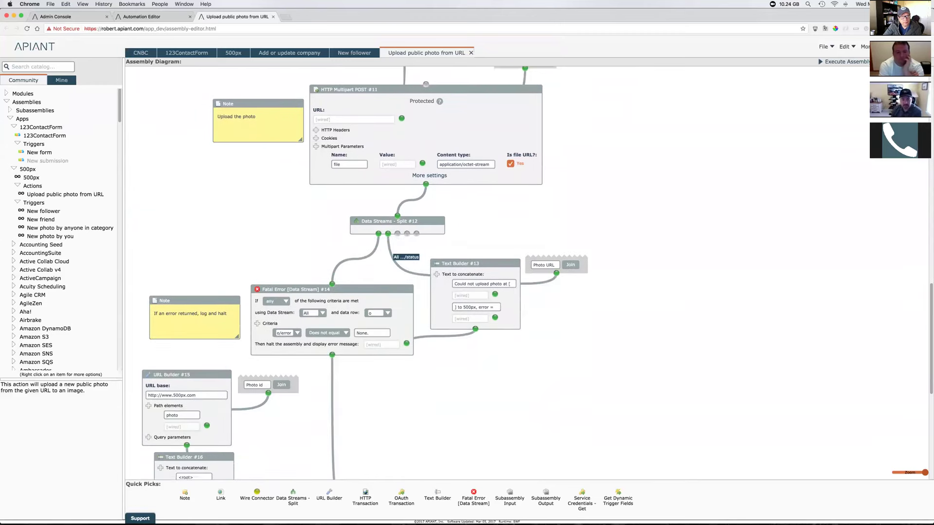
Highlight the error-handling modules together: Data Streams - Split #12, Text Builder #13 and Fatal Error #14
left_click_drag(195, 200, 616, 402)
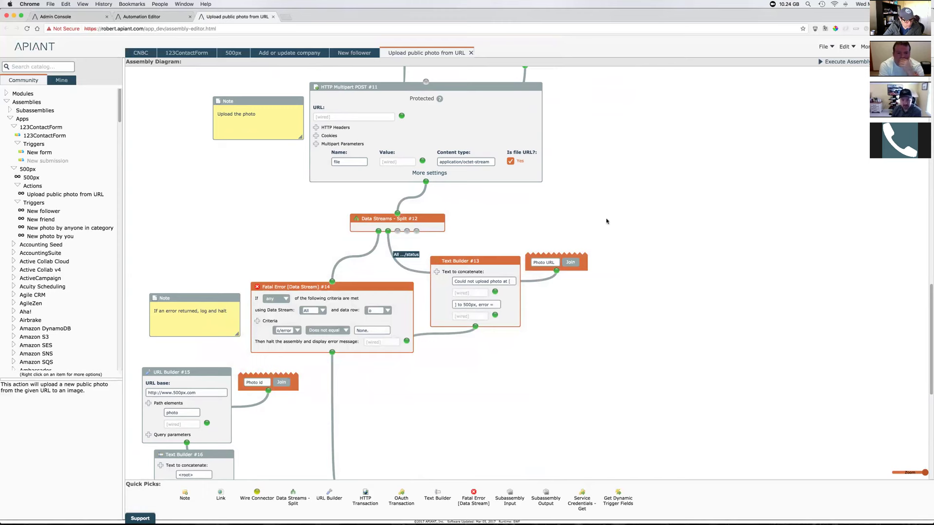
left_click(635, 228)
left_click_drag(222, 203, 573, 367)
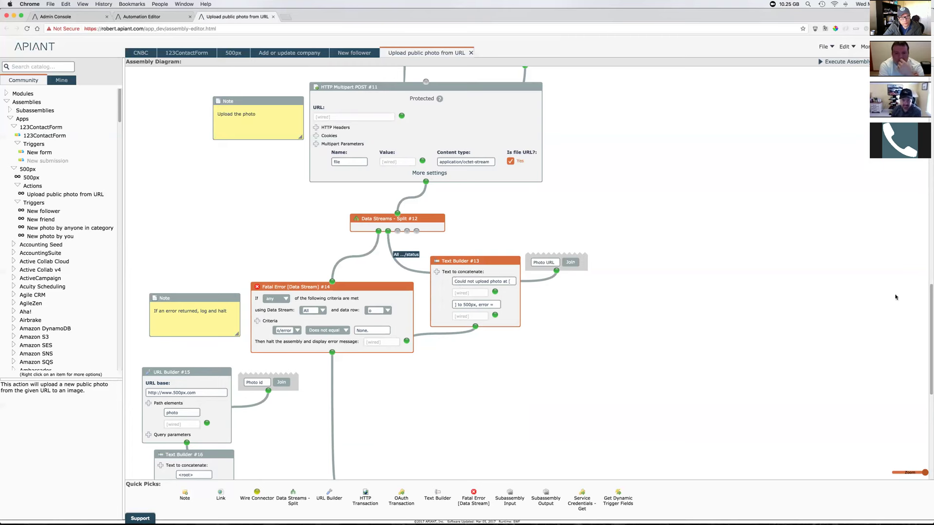
View the create-automation page in the Automation Editor, then return to the upload photo assembly and highlight its Action Output module
scroll(355, 273, "down", 10)
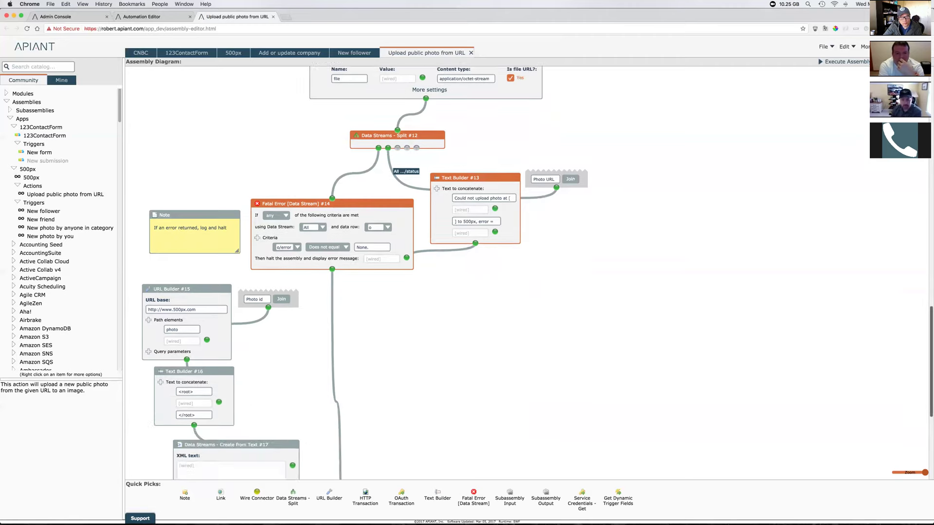
scroll(511, 361, "down", 2)
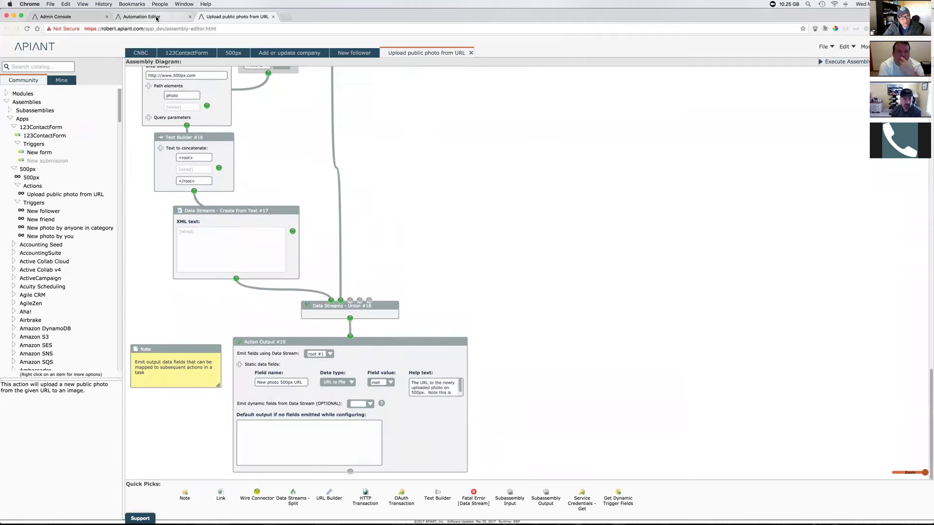
left_click(146, 16)
left_click(737, 46)
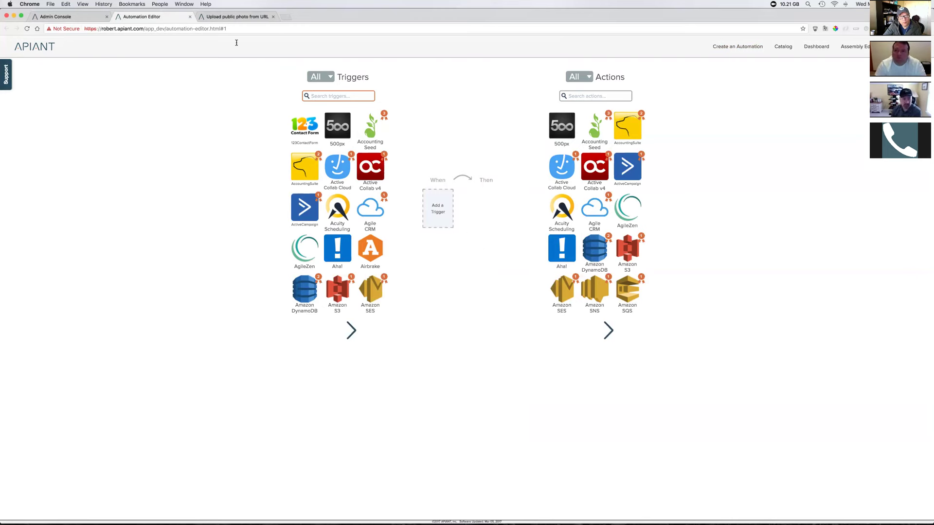
left_click(236, 17)
left_click_drag(578, 320, 173, 501)
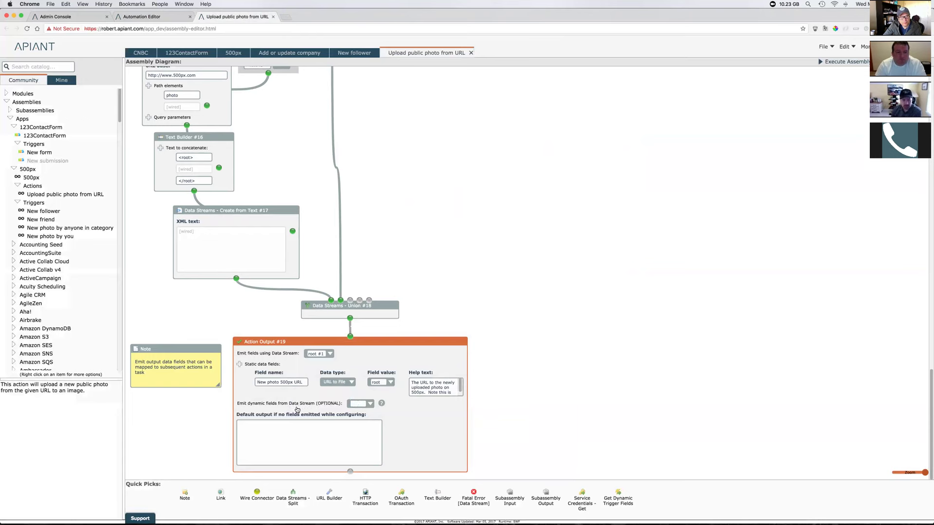
Open the recently saved Number Format Validation assembly
left_click(825, 49)
left_click(834, 70)
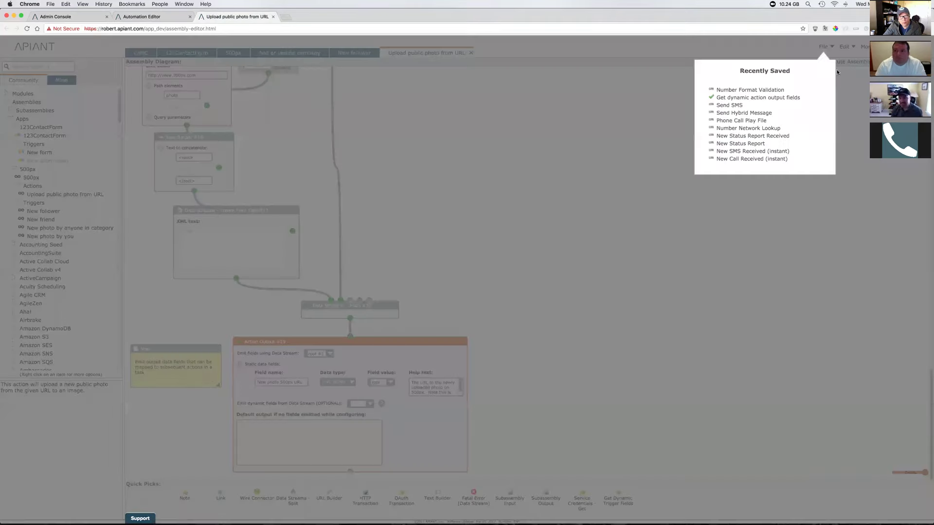
left_click(773, 90)
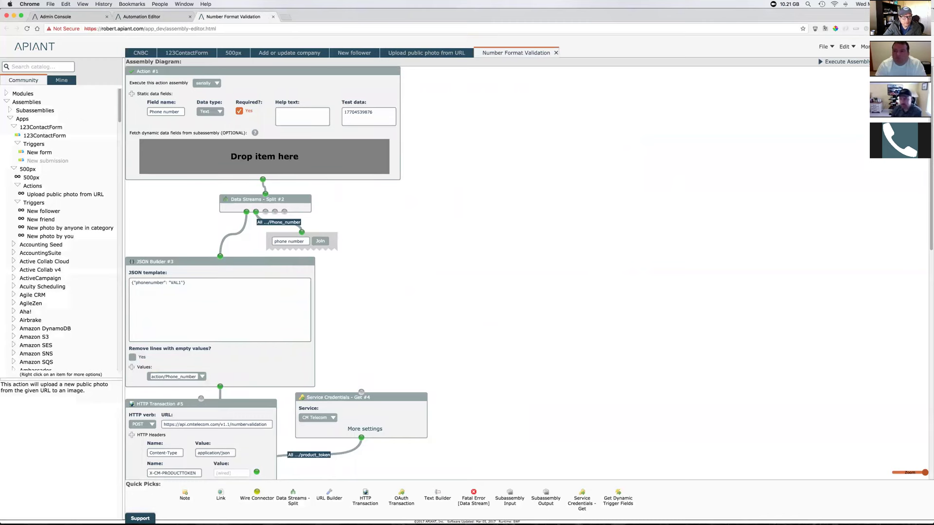
Examine the Number Format Validation assembly down to its Get dynamic action output fields #9 and Action Output #10 modules, highlighting #9
scroll(878, 243, "down", 2)
scroll(525, 263, "down", 9)
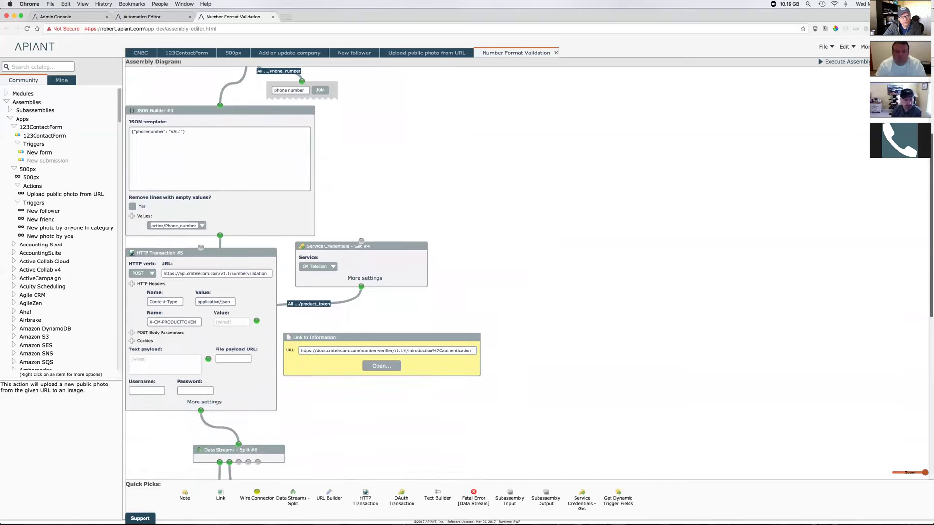
scroll(525, 272, "down", 6)
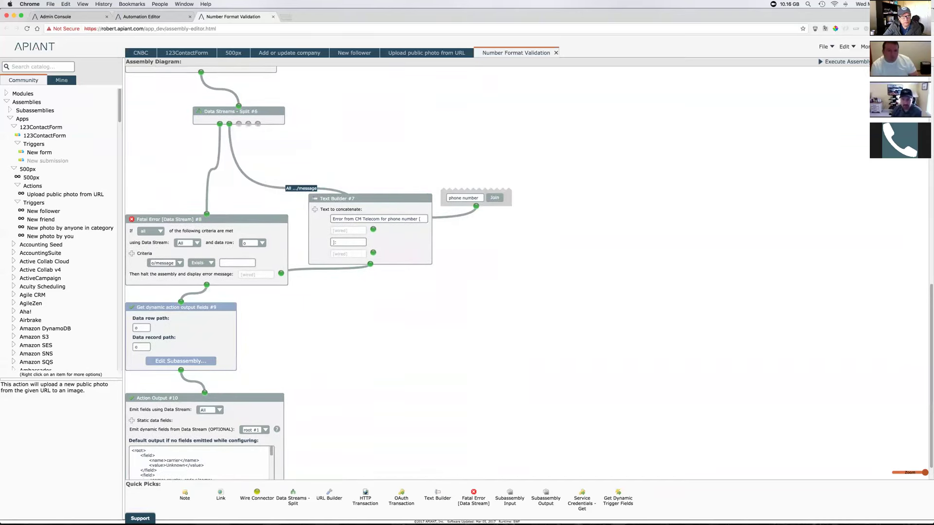
left_click(159, 335)
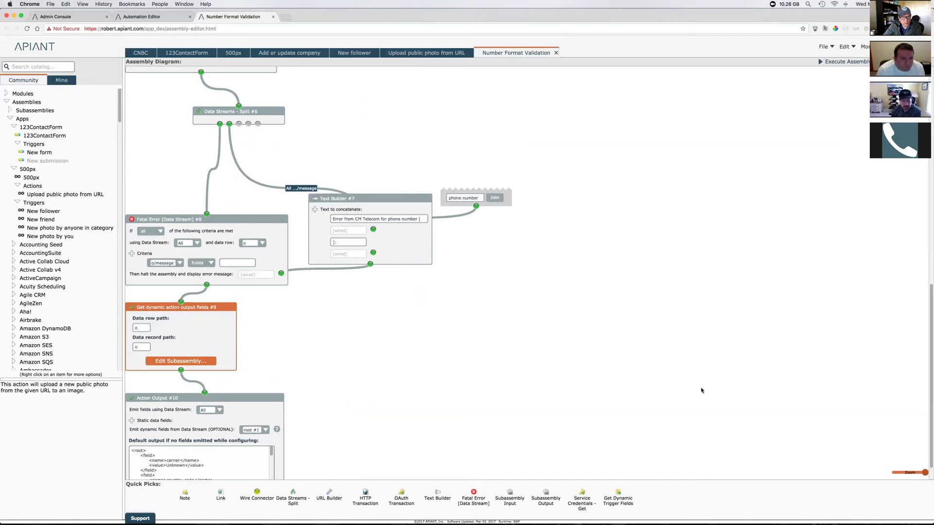
scroll(370, 418, "down", 2)
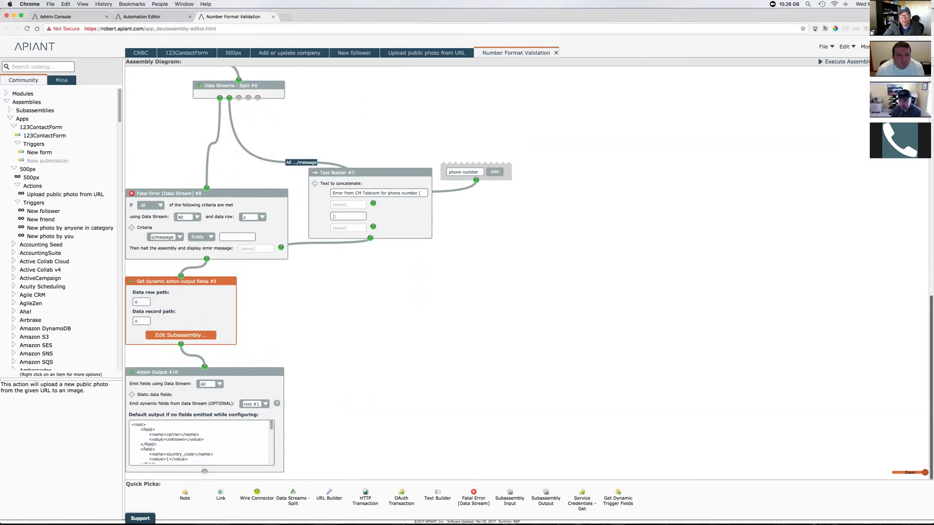
left_click(256, 404)
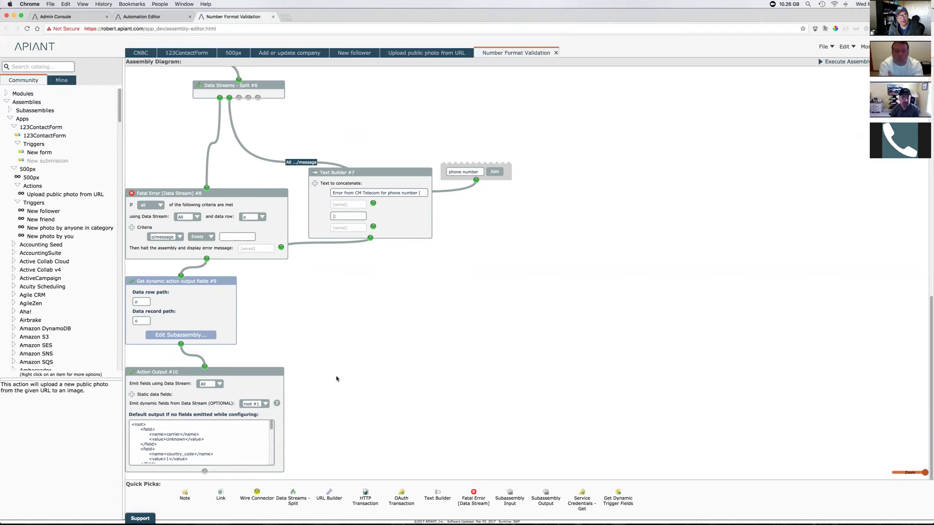
Close the Number Format Validation and Upload public photo from URL assemblies
left_click(557, 54)
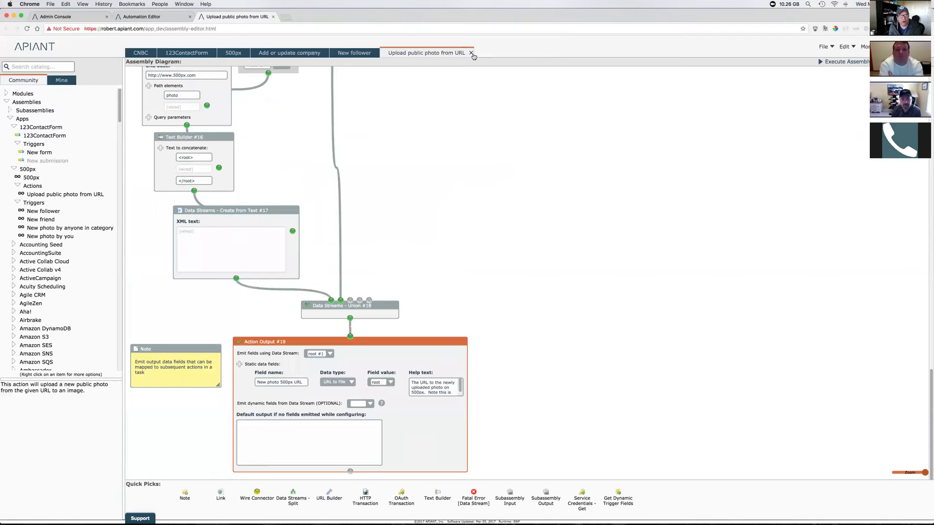
left_click(471, 55)
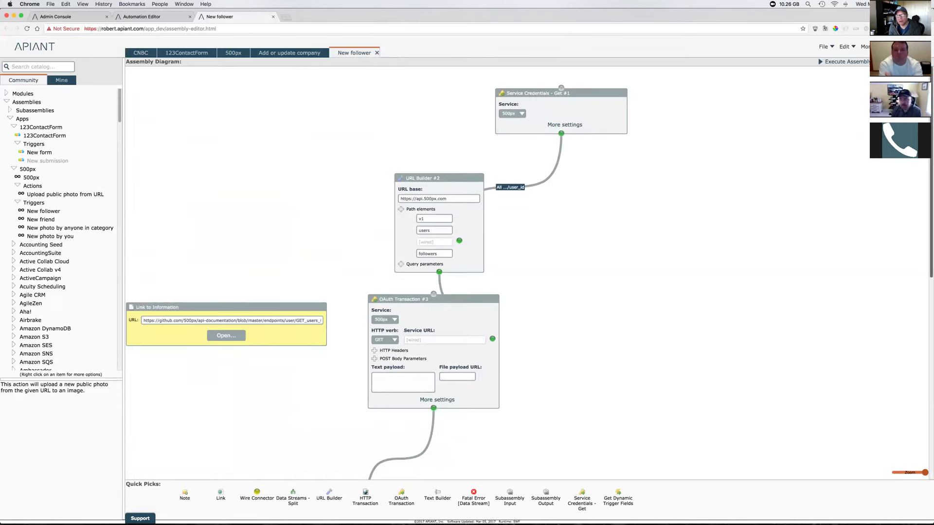
Examine the New follower trigger assembly from its Service Credentials and OAuth Transaction modules down to Trigger Unique Rows #4
scroll(486, 273, "down", 5)
scroll(355, 272, "down", 5)
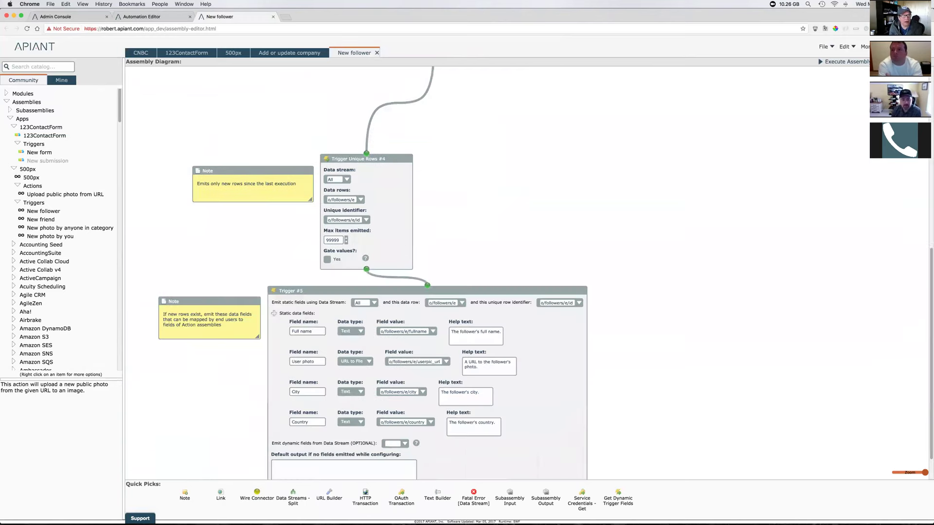
scroll(355, 272, "up", 4)
scroll(438, 273, "up", 6)
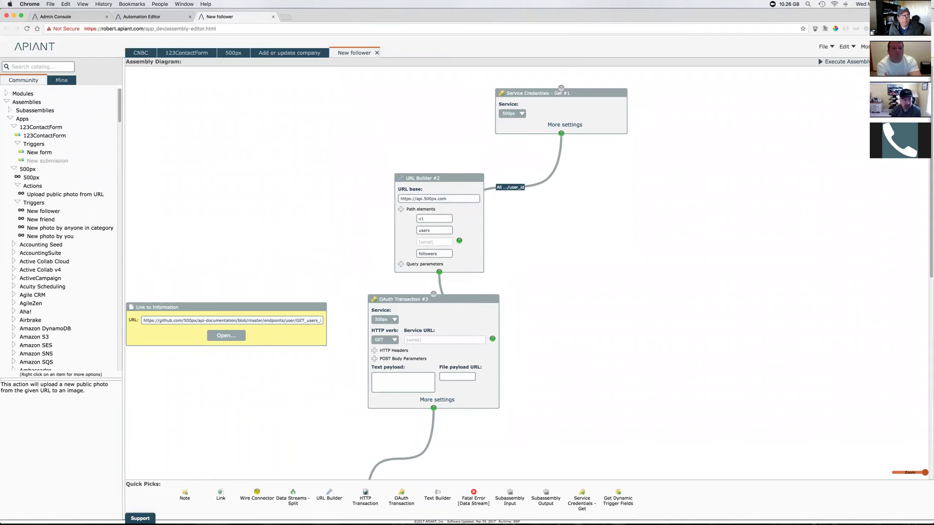
scroll(920, 177, "down", 3)
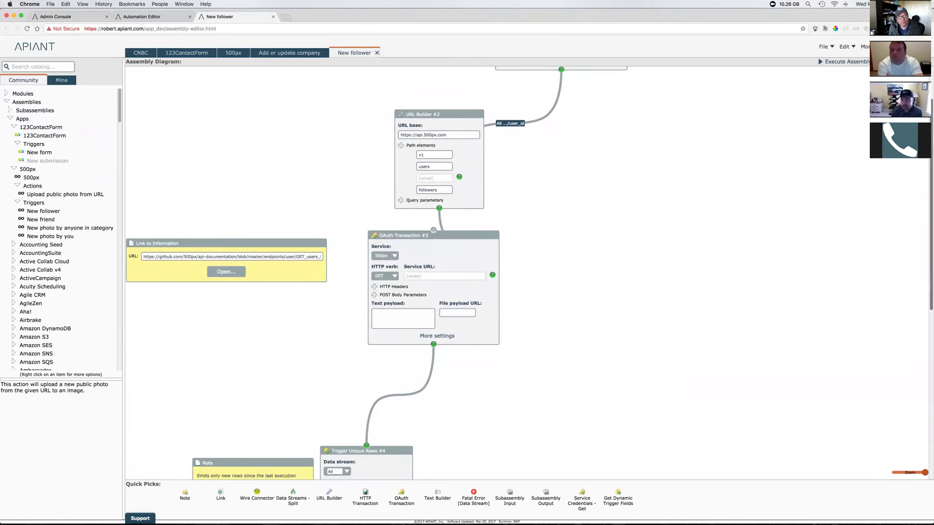
scroll(530, 274, "up", 2)
scroll(530, 273, "up", 1)
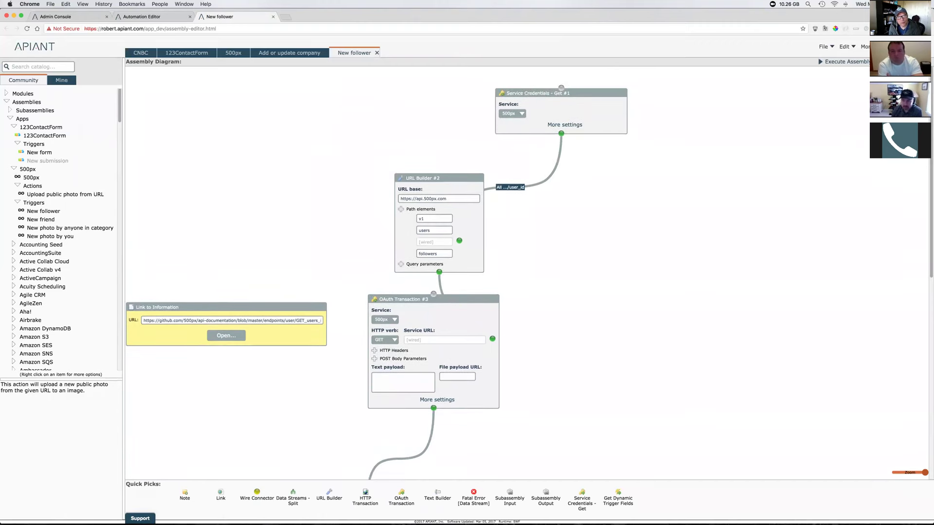
scroll(376, 279, "down", 1)
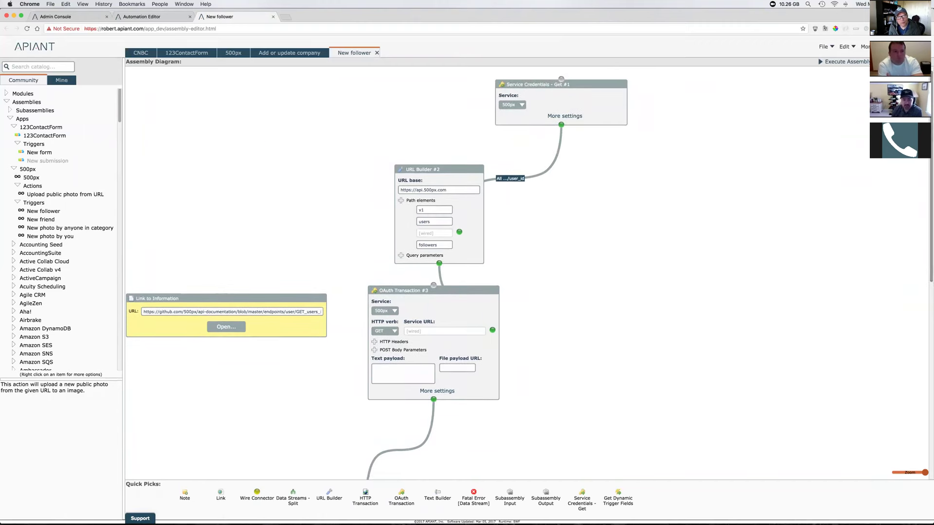
scroll(376, 278, "down", 3)
scroll(377, 273, "up", 1)
scroll(535, 236, "down", 13)
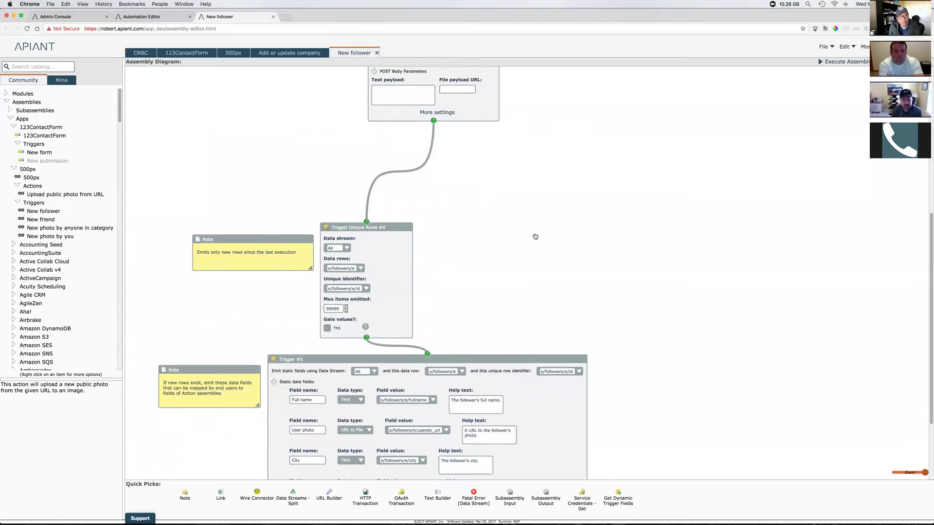
Highlight the Trigger Unique Rows #4 module with its note and its unique identifier value o/followers/e/id
left_click_drag(361, 337, 477, 351)
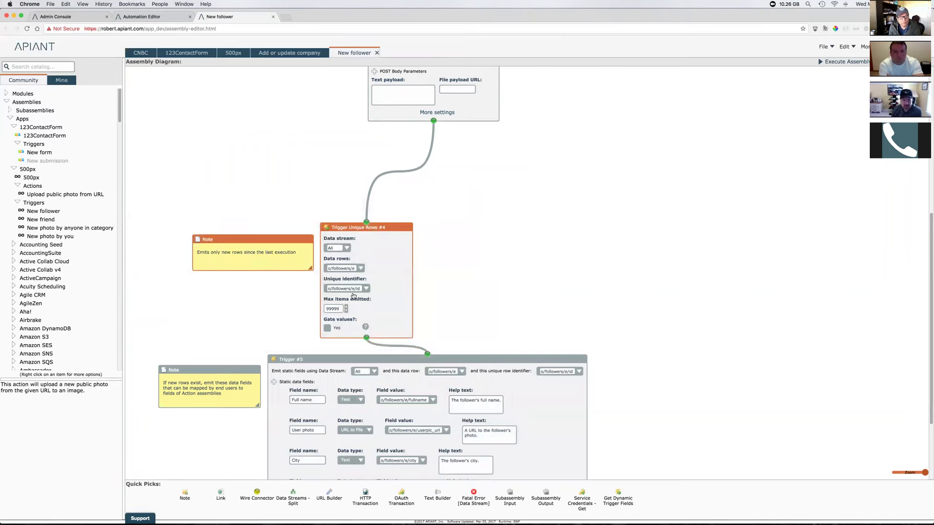
left_click_drag(360, 288, 327, 289)
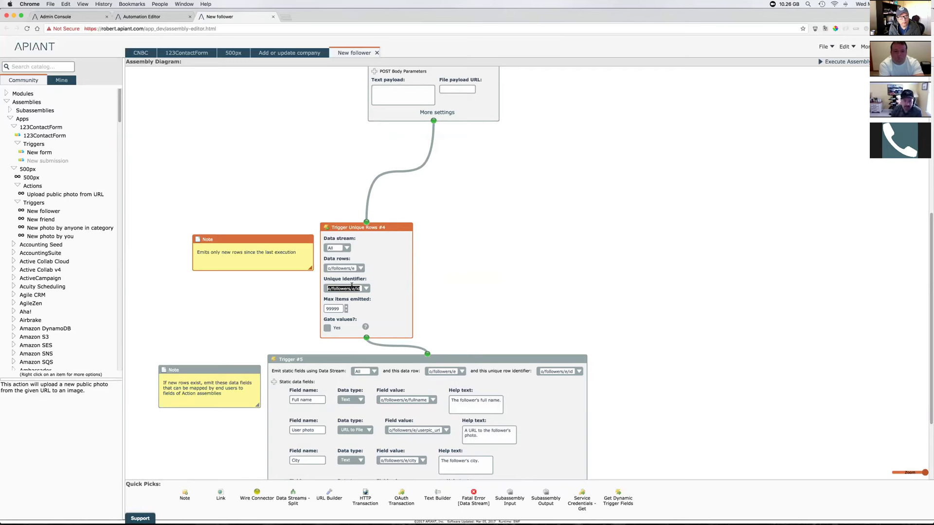
mouse_move(355, 286)
Highlight the Trigger #5 module to examine its static data fields and dynamic fields option
scroll(652, 300, "down", 2)
scroll(527, 272, "down", 3)
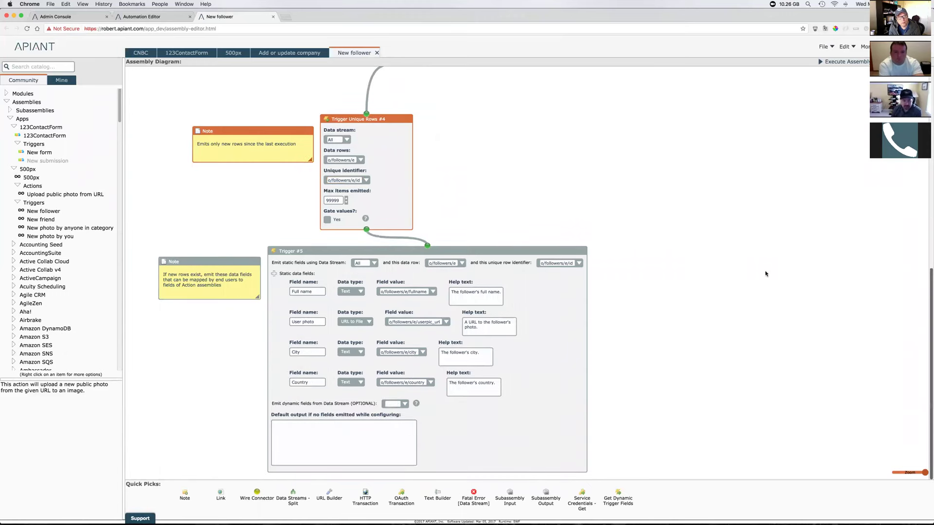
left_click_drag(699, 209, 180, 505)
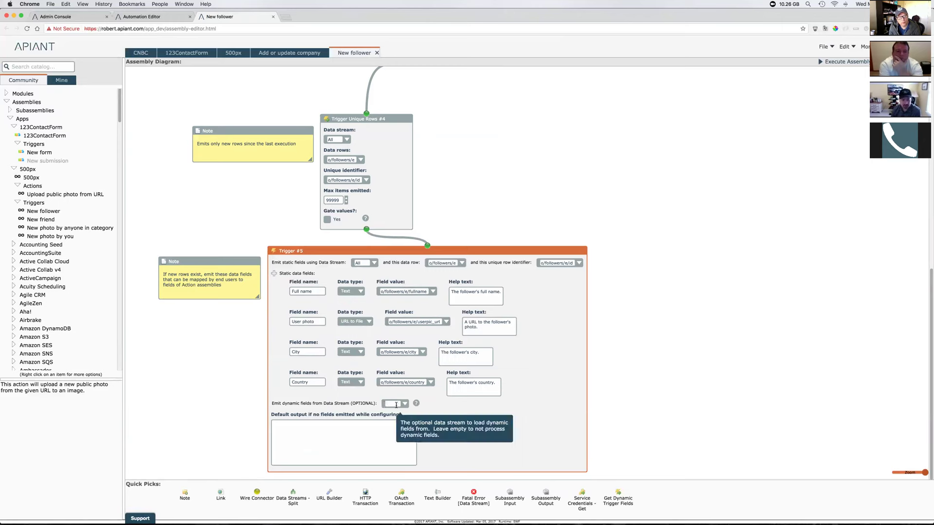
Search the catalog for "dynamic" and add a Get Dynamic Trigger Fields module beside Trigger Unique Rows #4
left_click(47, 66)
type("dynamic")
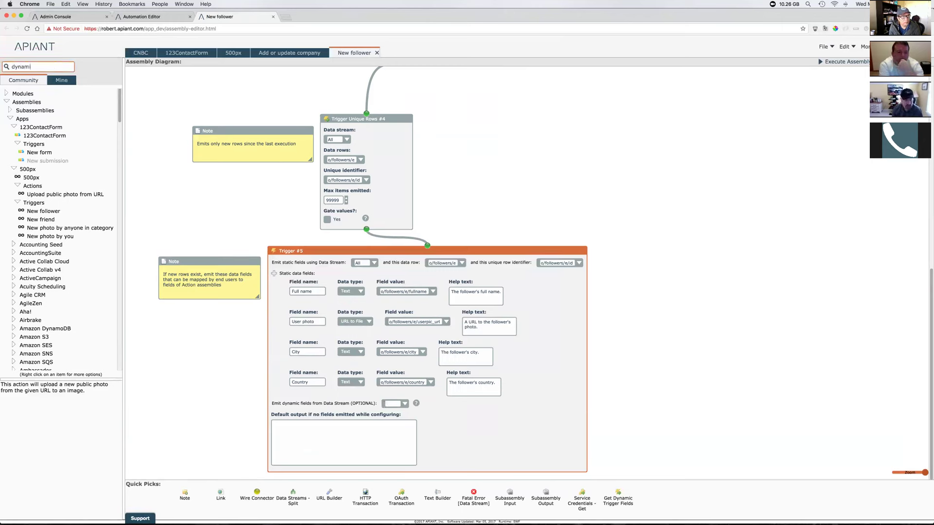
key("Return")
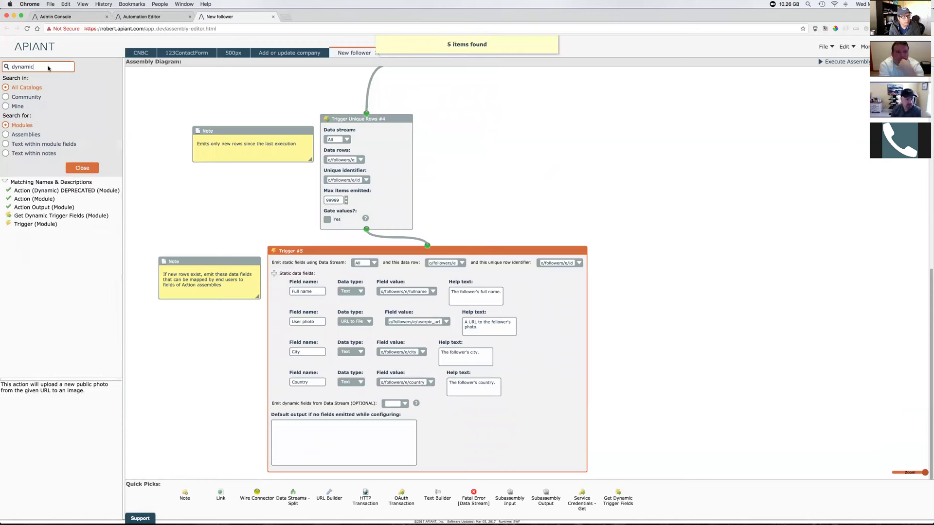
left_click_drag(60, 216, 497, 179)
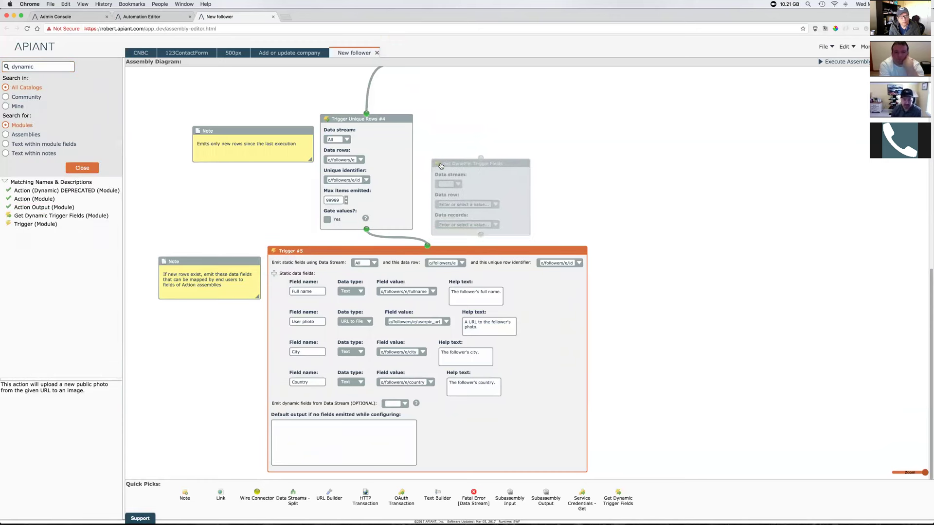
left_click(498, 181)
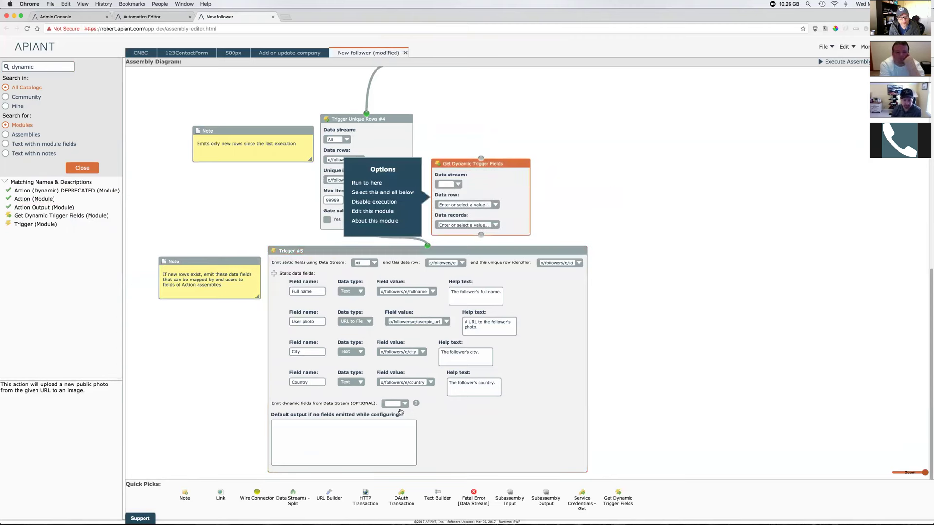
Remove the added Get Dynamic Trigger Fields module from the New follower diagram and close the catalog search
mouse_move(354, 447)
left_click(527, 165)
left_click(83, 170)
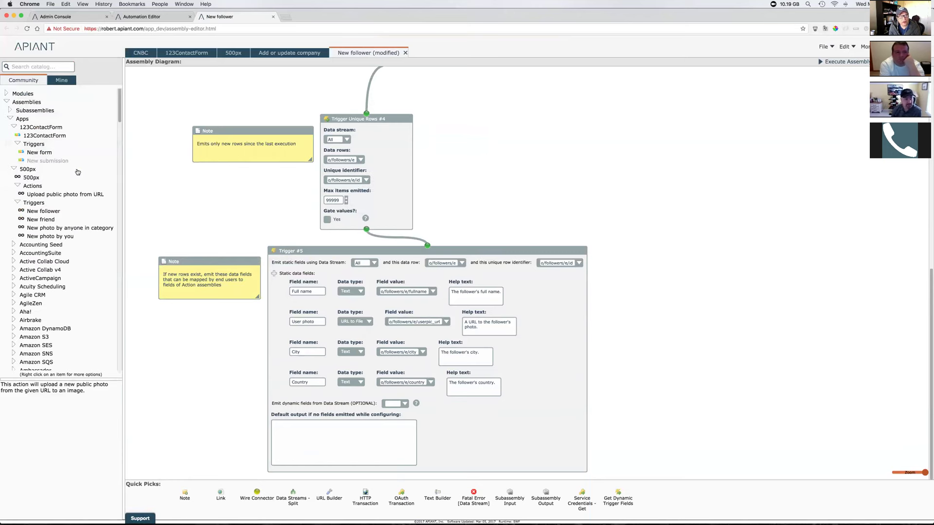
Search the catalog's assemblies for "updated" and open the Any updated task trigger assembly
left_click(44, 68)
type("updated")
key("Return")
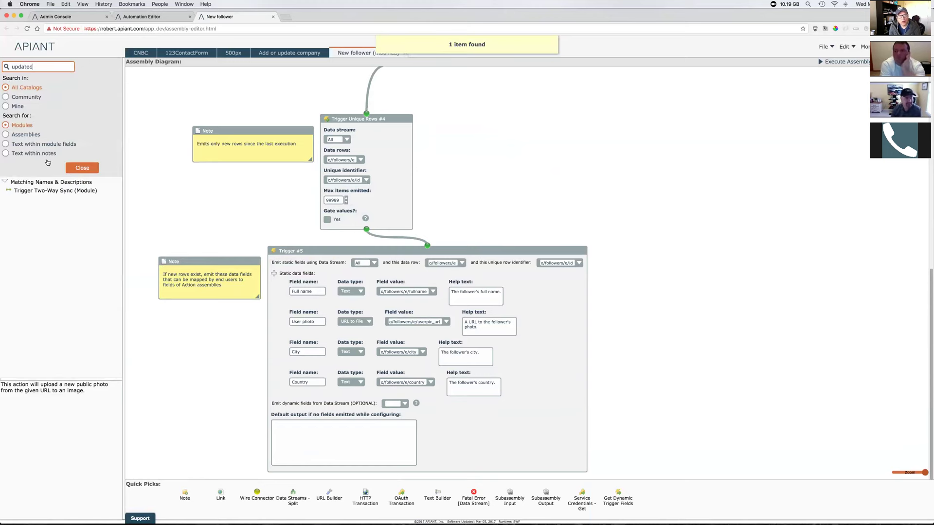
left_click(21, 135)
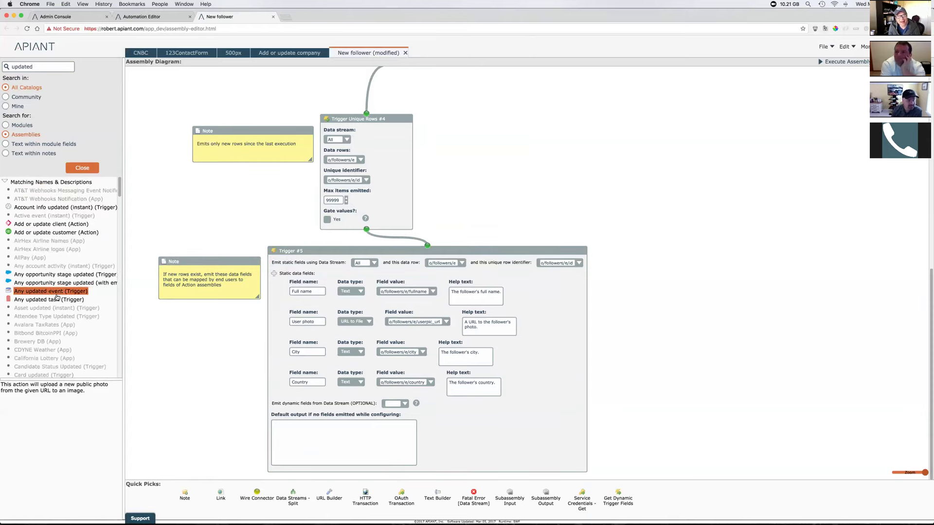
double_click(57, 299)
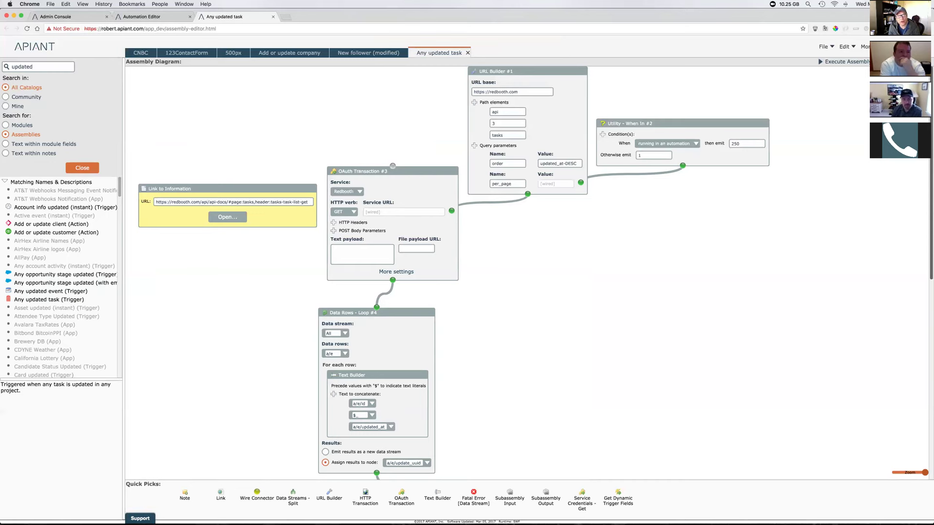
Examine the Any updated task request modules and highlight the Data Rows - Loop #4 module below them
scroll(527, 273, "down", 1)
scroll(527, 273, "up", 1)
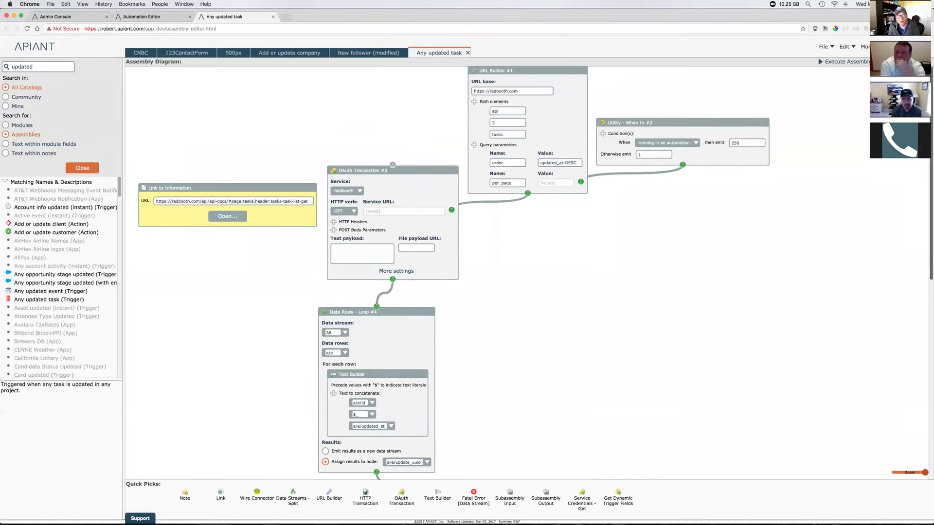
scroll(527, 273, "up", 1)
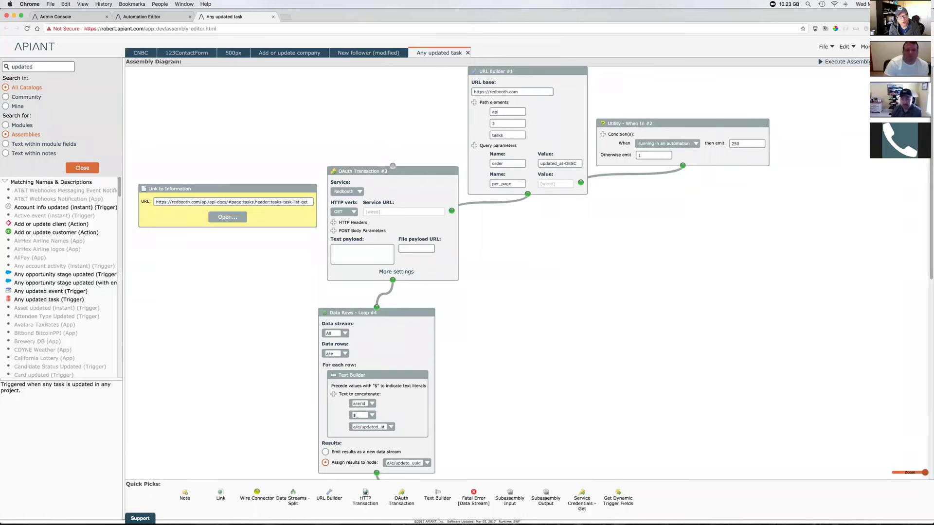
scroll(535, 262, "down", 2)
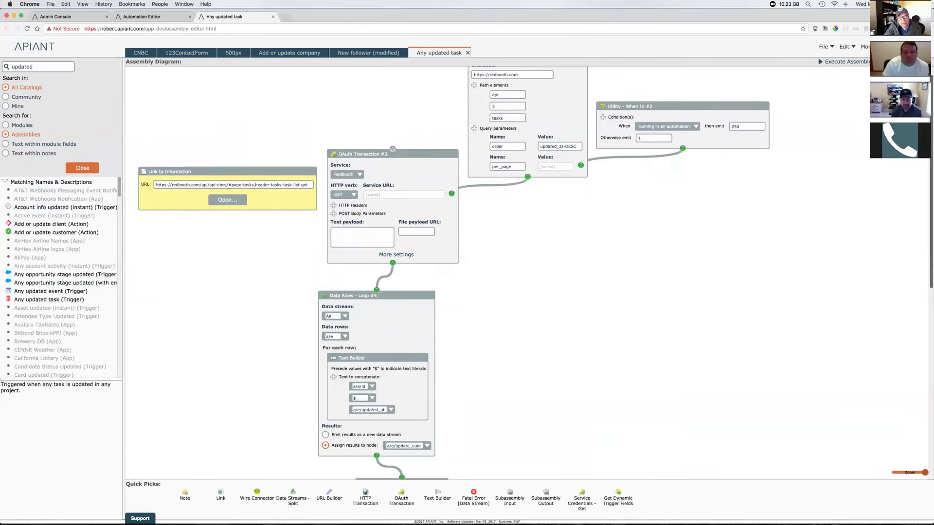
scroll(281, 144, "down", 5)
left_click_drag(275, 141, 489, 351)
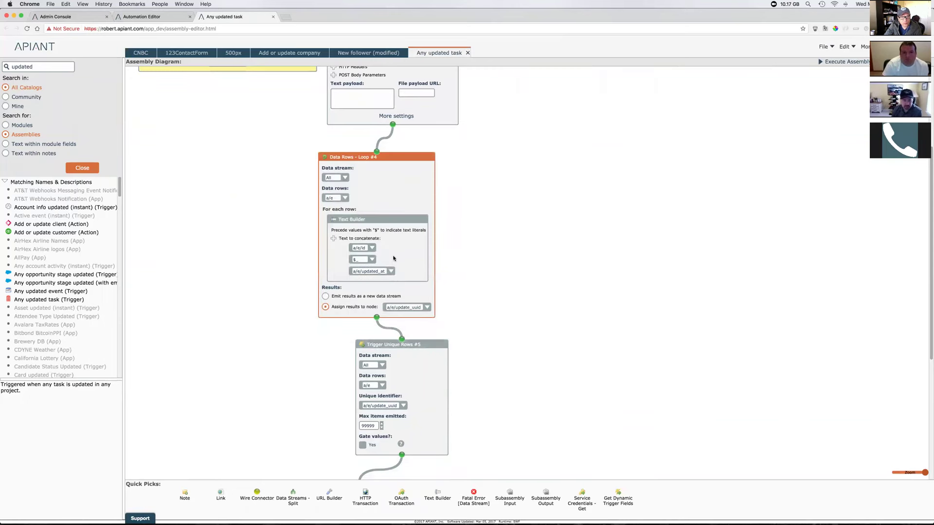
Highlight the a/e/id and a/e/updated_at values in the loop's Text Builder and the a/e/update_uuid unique identifier in Trigger Unique Rows #5
double_click(364, 248)
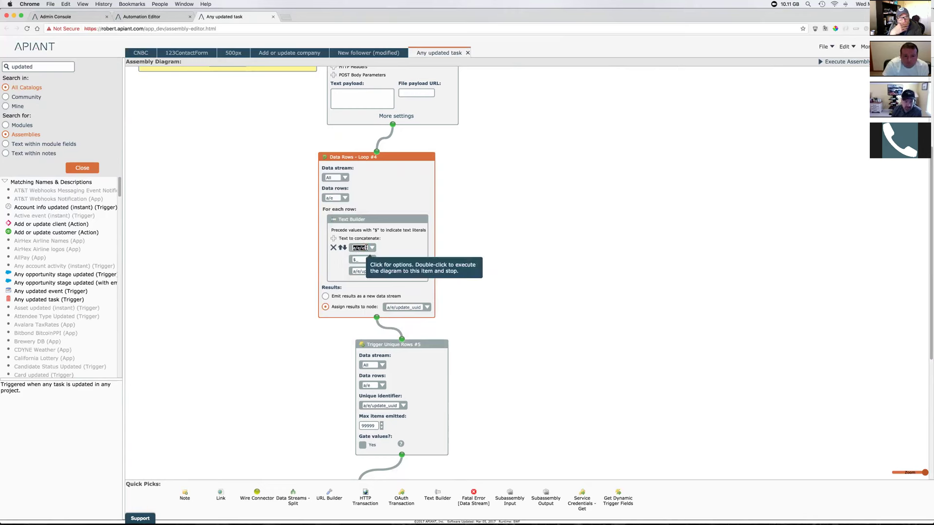
left_click(509, 257)
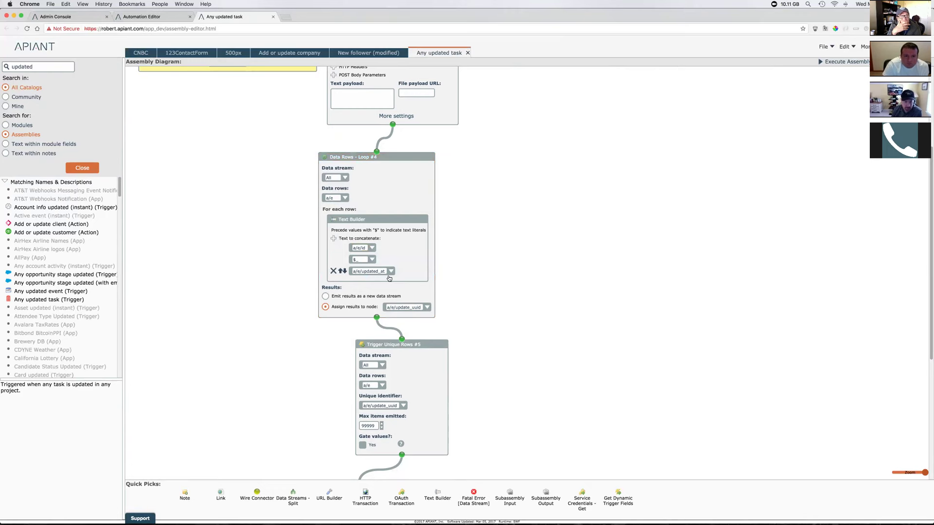
left_click_drag(386, 271, 352, 271)
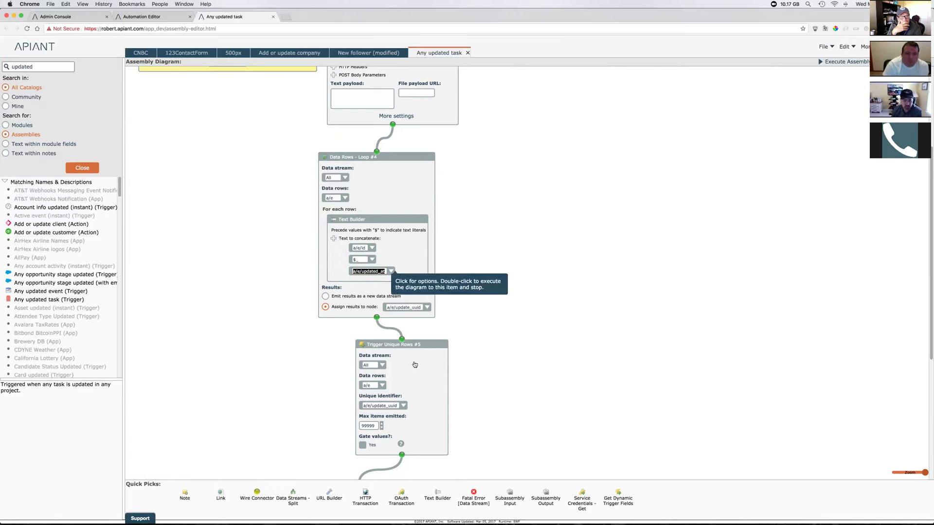
left_click_drag(398, 406, 362, 396)
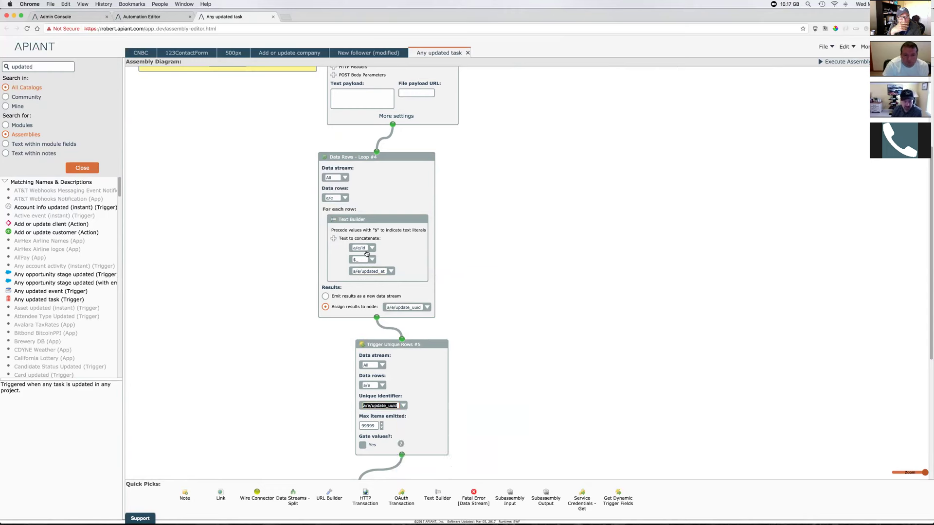
left_click_drag(366, 249, 349, 272)
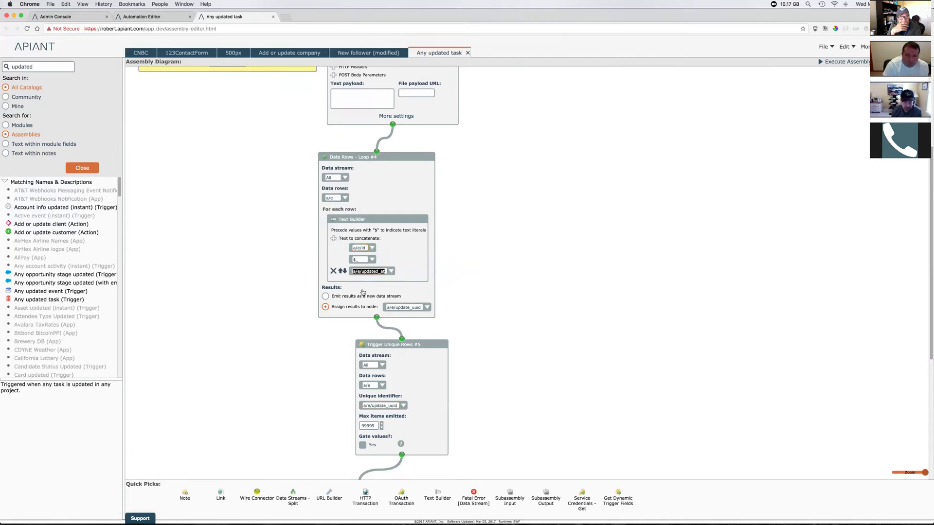
left_click(398, 406)
left_click_drag(398, 405, 362, 407)
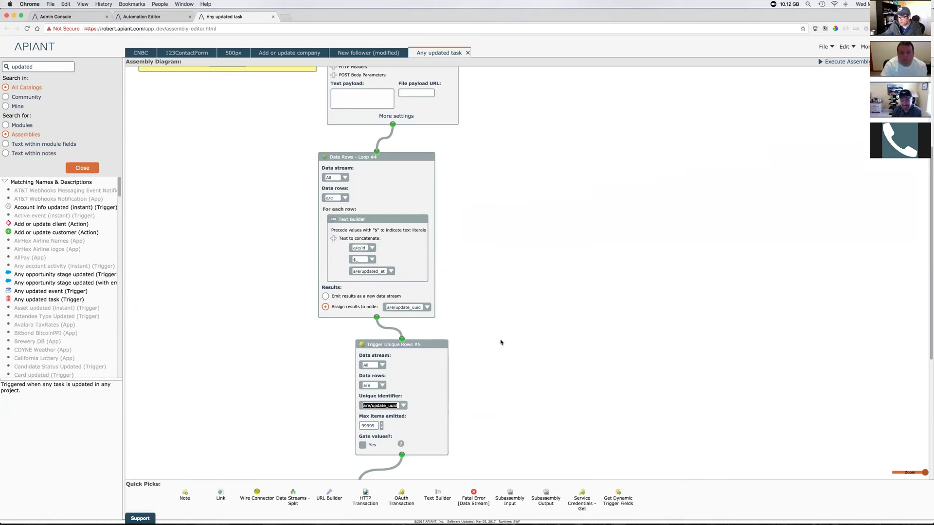
View the Get Dynamic Trigger Fields #6 and Trigger #7 modules at the end of the Any updated task assembly
scroll(536, 273, "down", 3)
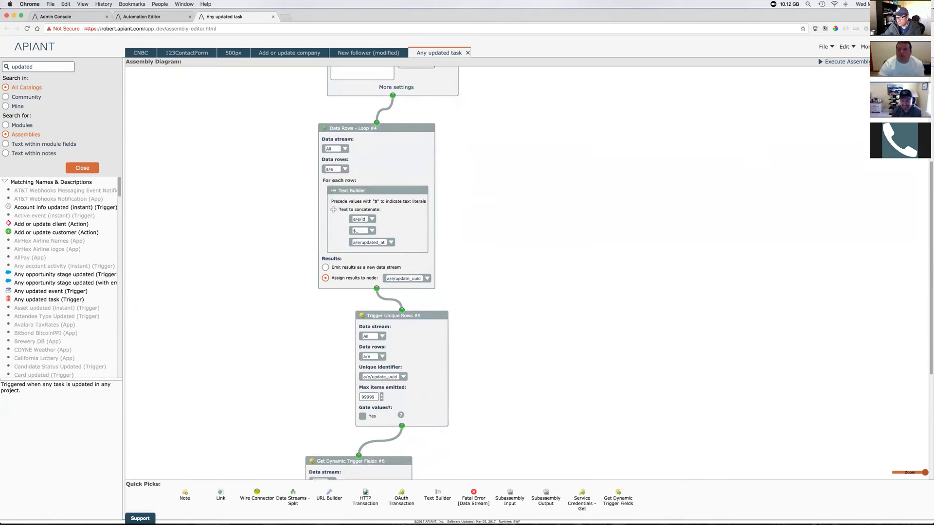
scroll(377, 272, "down", 10)
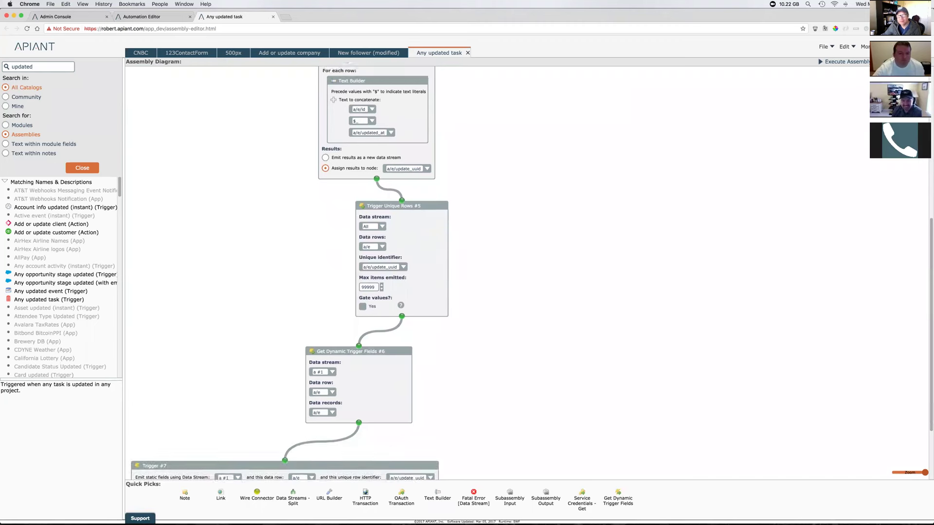
scroll(287, 272, "down", 1)
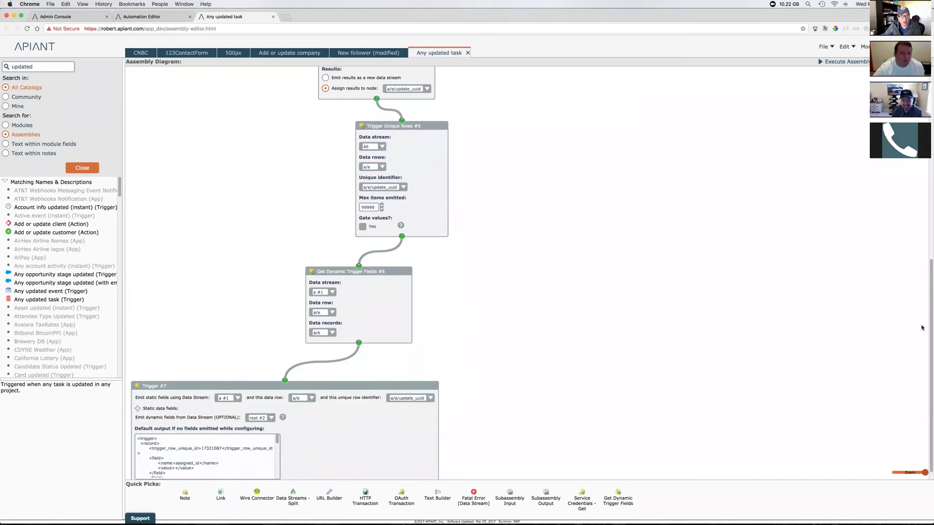